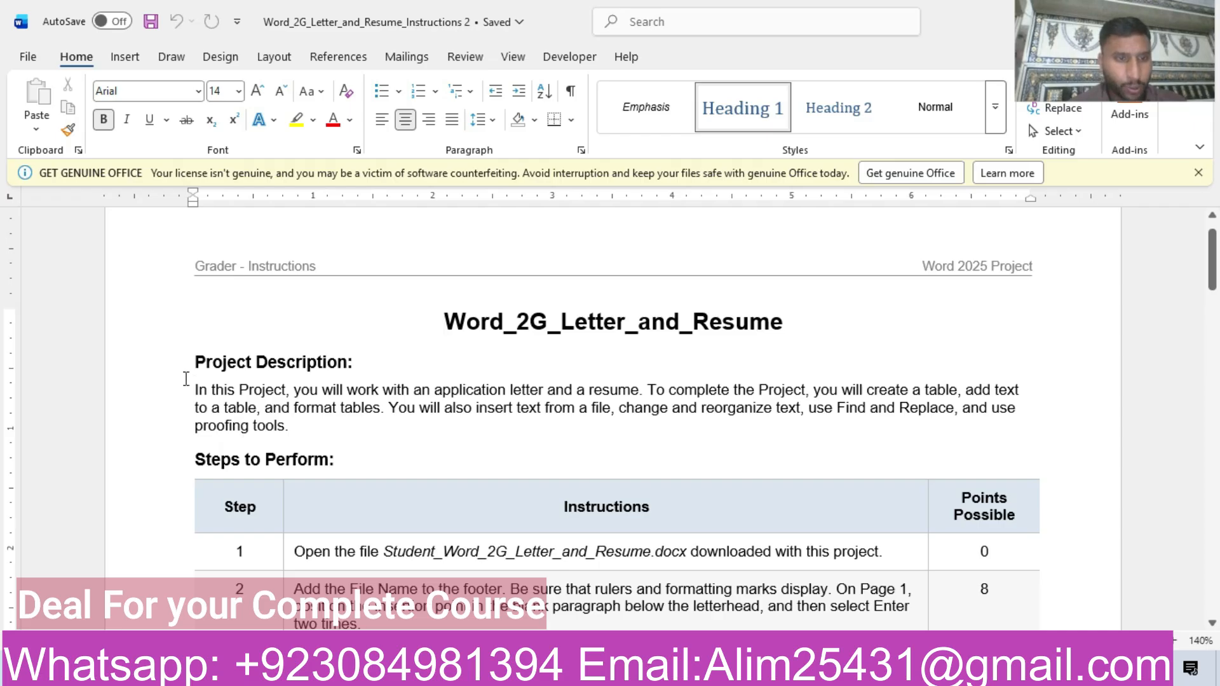
# Highlight the Project Description paragraph and the step 1 row of the instructions table in yellow.
pyautogui.tripleClick(190, 388)
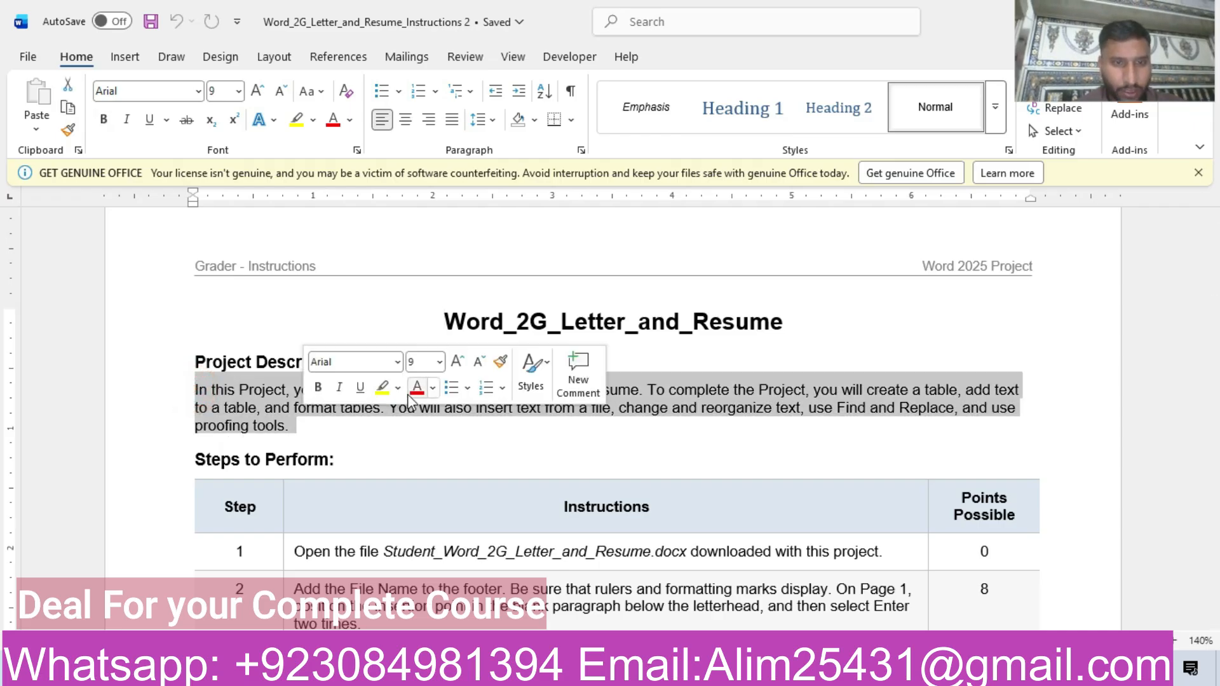
pyautogui.click(382, 387)
pyautogui.click(339, 443)
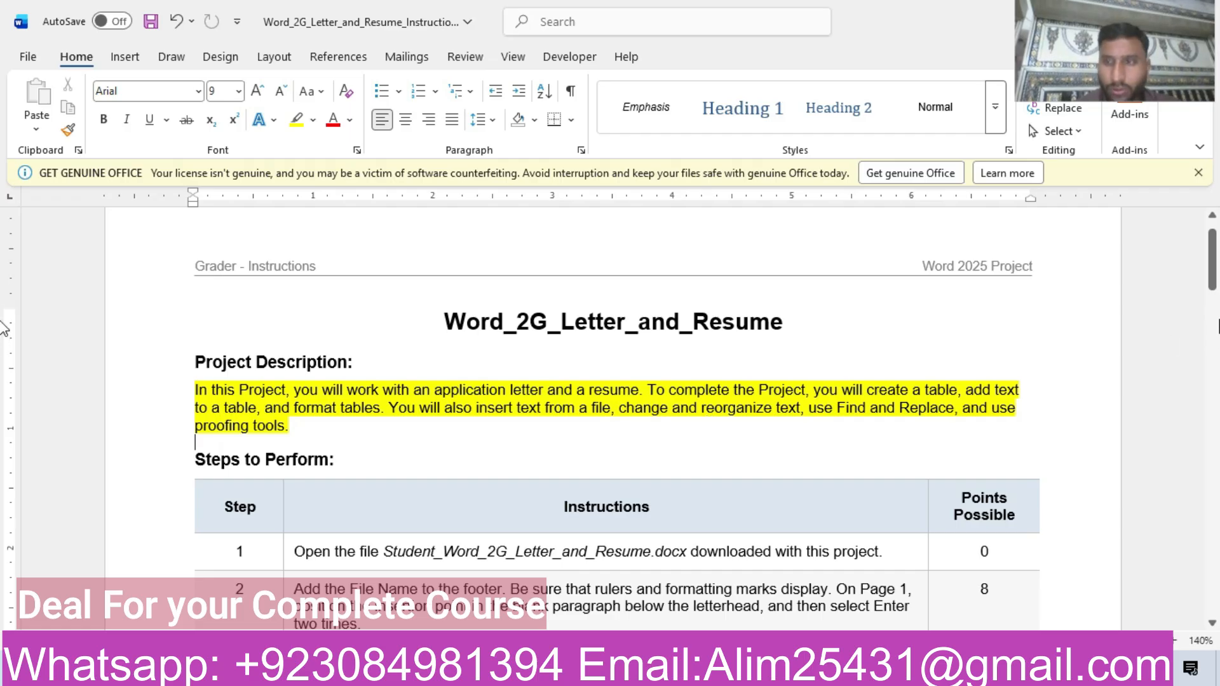
pyautogui.moveTo(1216, 274); pyautogui.dragTo(1217, 295)
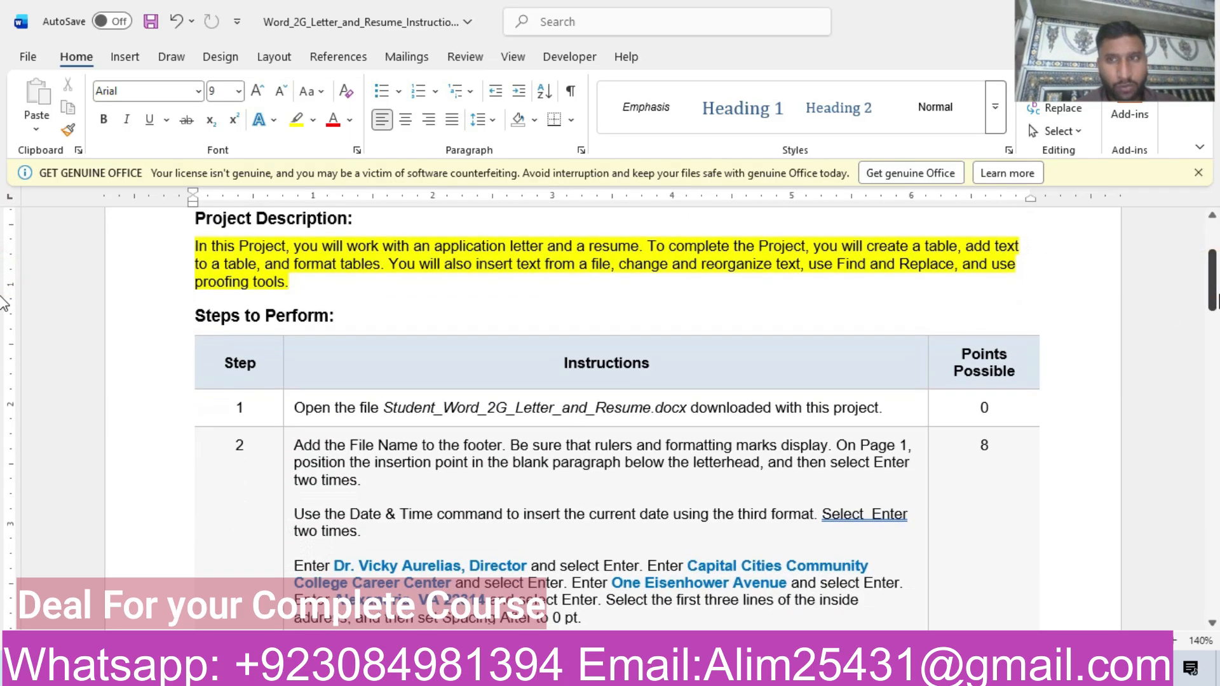
pyautogui.click(152, 419)
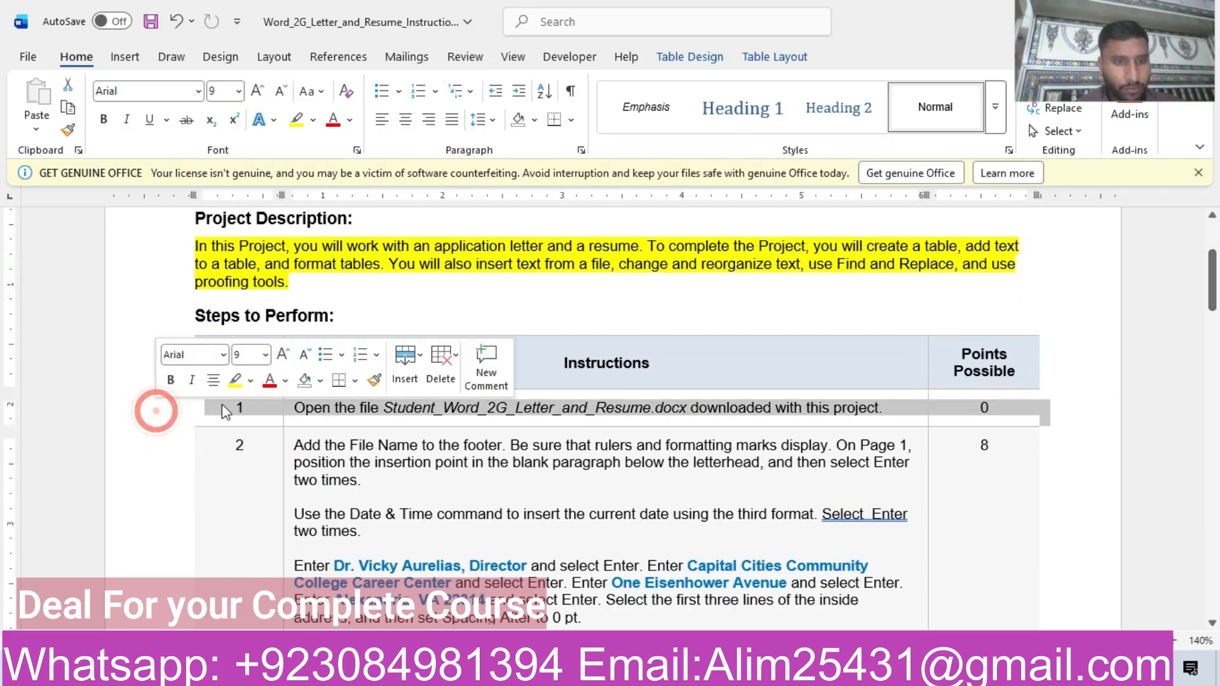
pyautogui.click(236, 381)
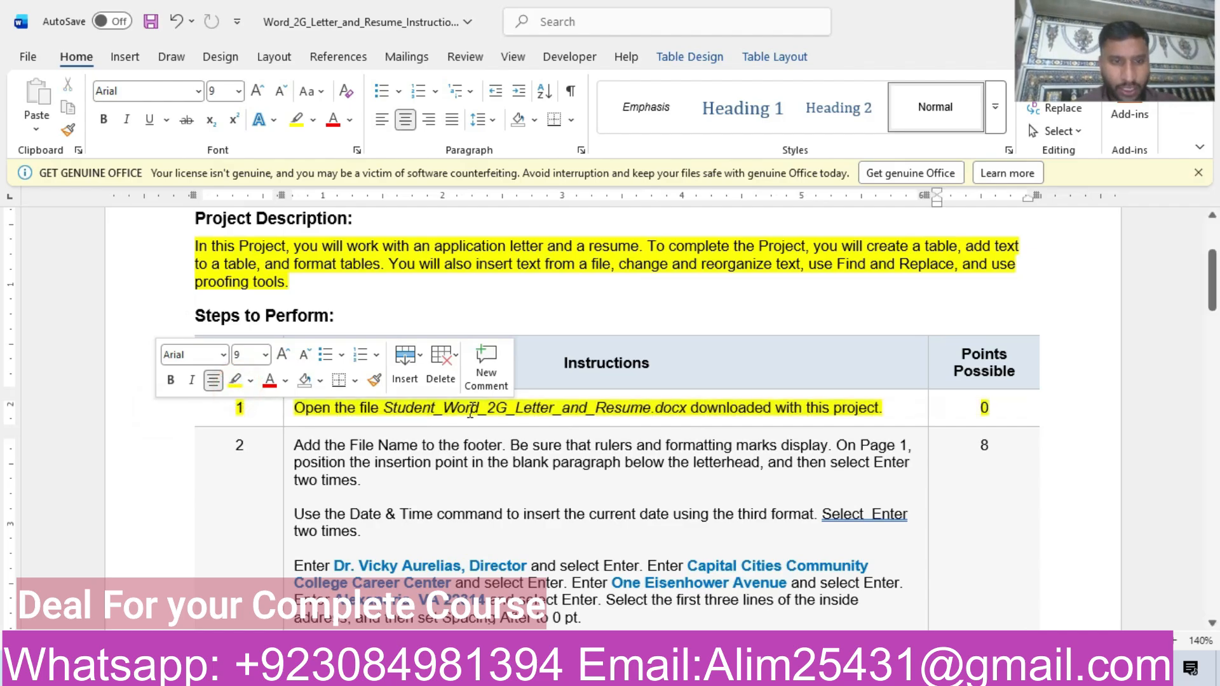
pyautogui.click(472, 407)
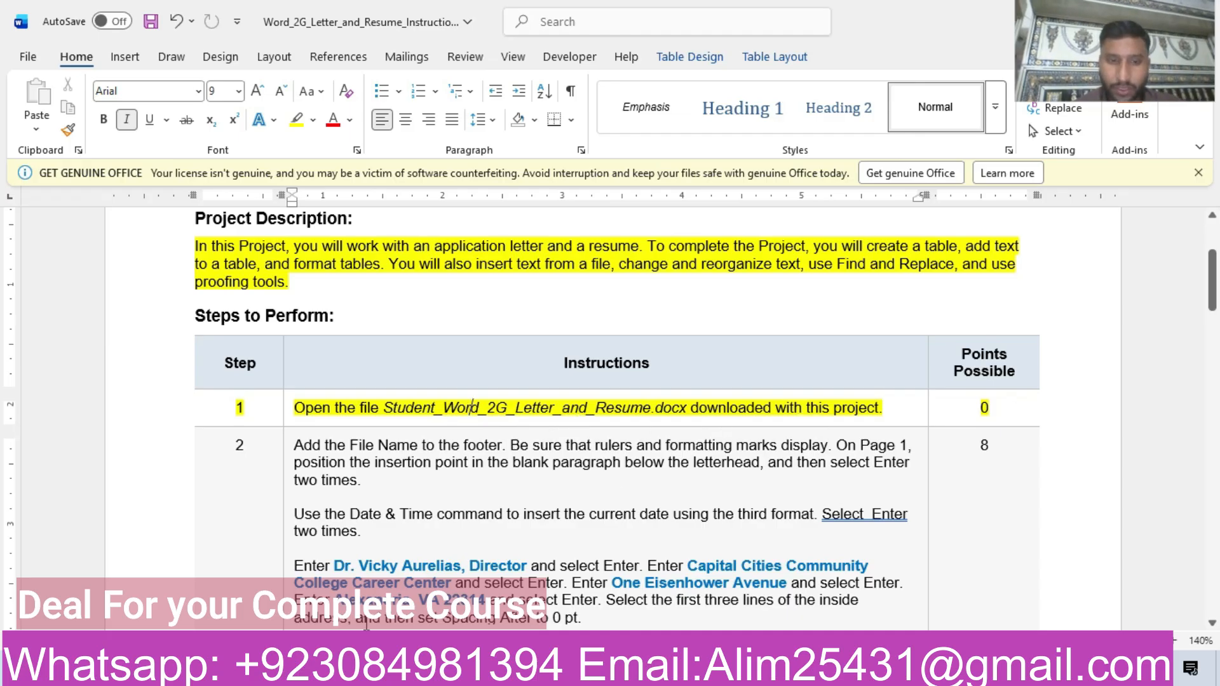
# Open the student's Word_2G_Letter_and_Resume document from the Downloads folder and enable editing.
pyautogui.hotkey('alt', 'Tab')
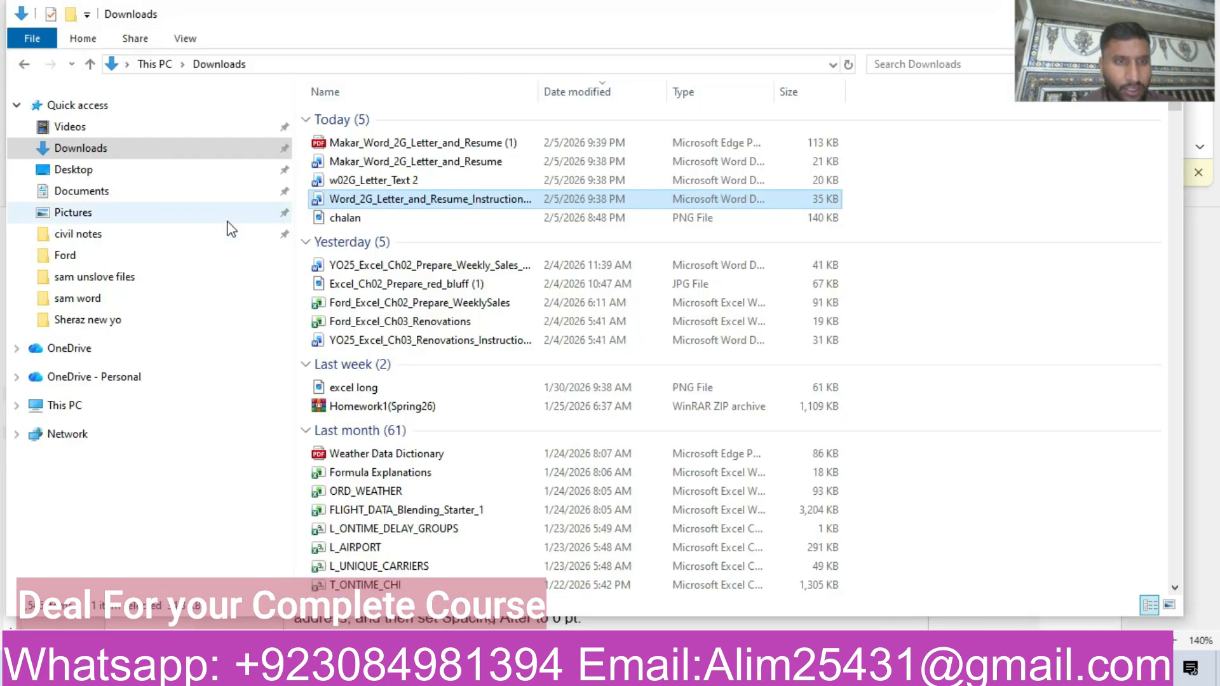
pyautogui.click(396, 161)
pyautogui.doubleClick(397, 162)
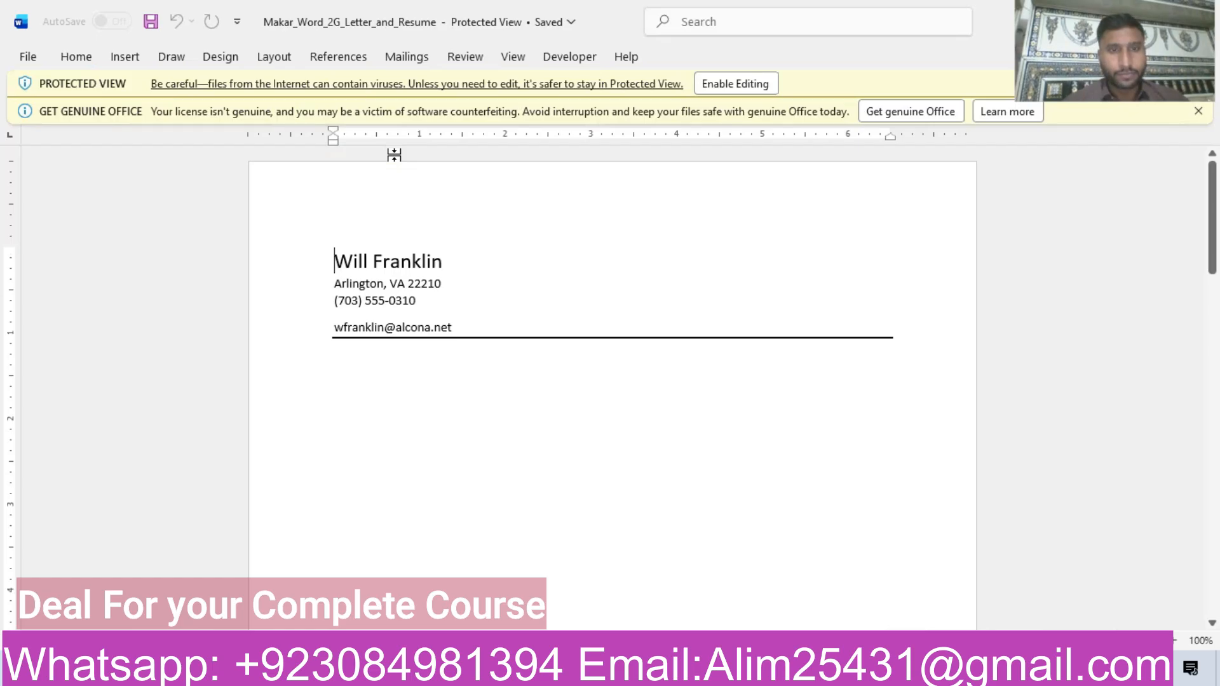
pyautogui.click(747, 77)
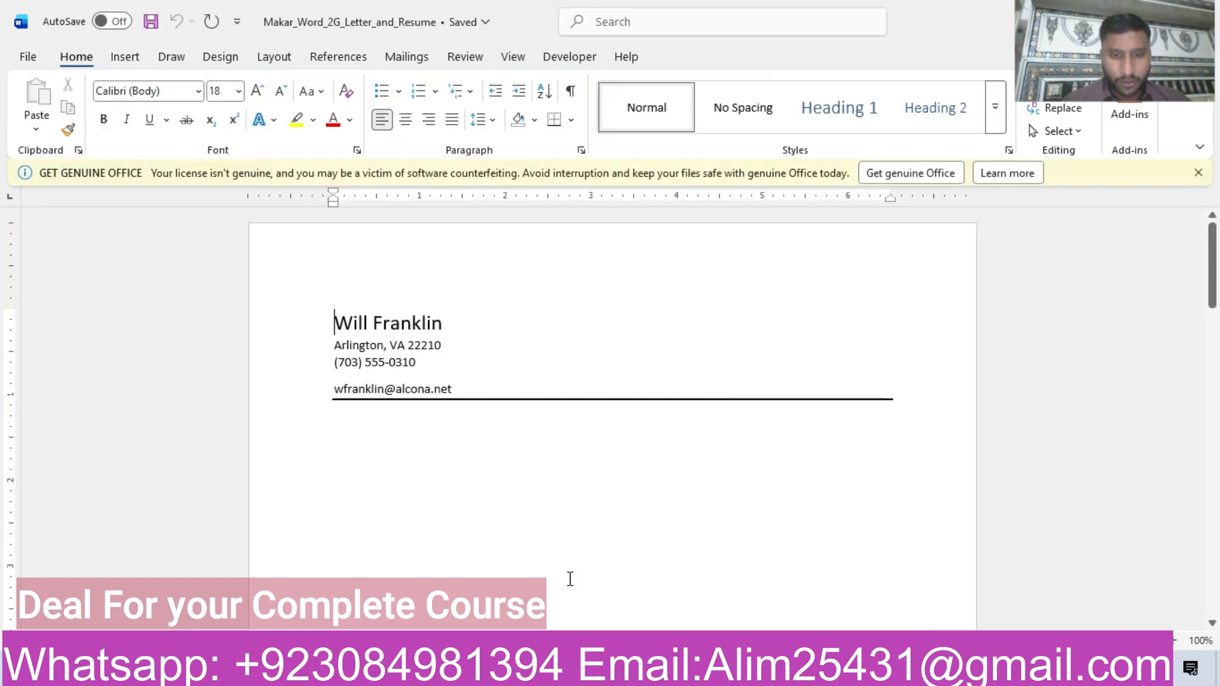
# Switch back to the instructions document and highlight the step 2 row of the table in yellow.
pyautogui.moveTo(588, 673)
pyautogui.click(480, 591)
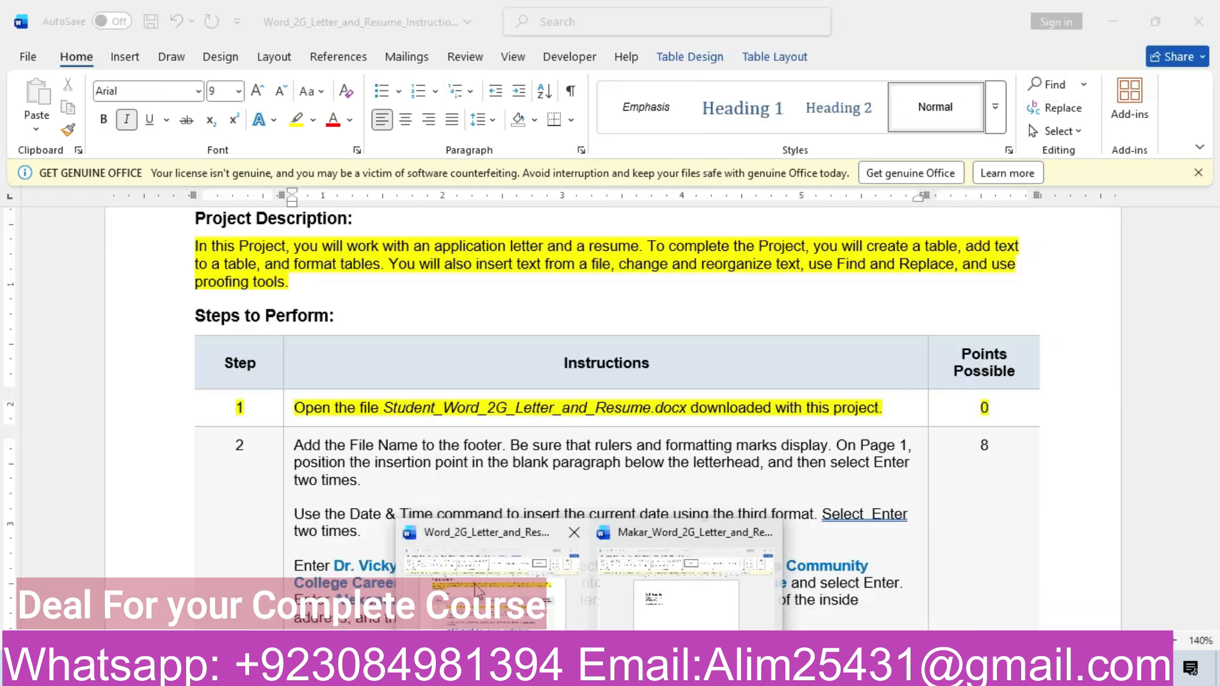
pyautogui.click(176, 486)
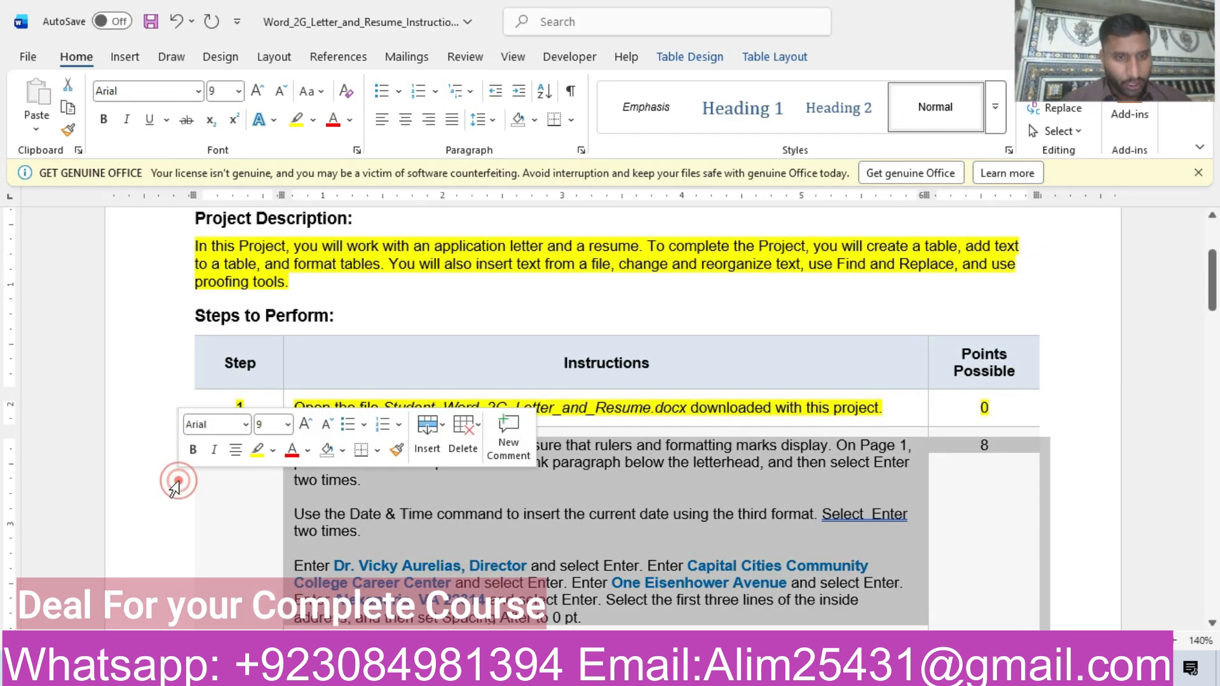
pyautogui.click(256, 449)
pyautogui.click(348, 462)
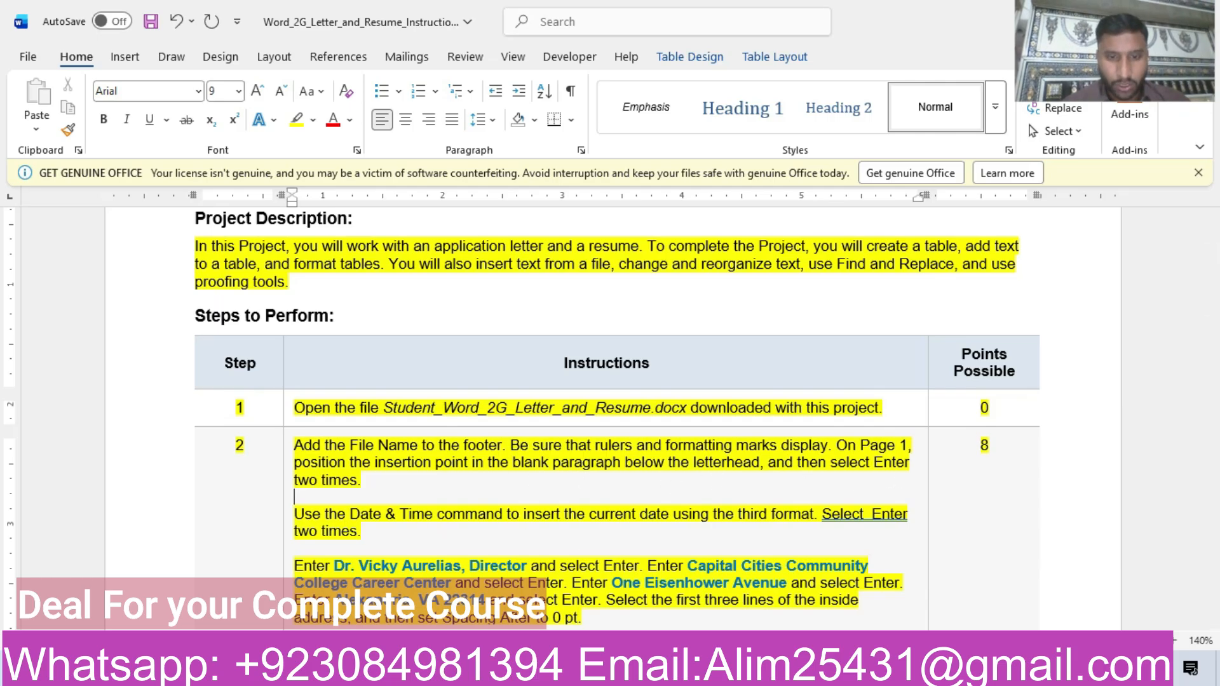
# In the student's letter document, add two new lines from the blank paragraph directly below the letterhead.
pyautogui.moveTo(588, 671)
pyautogui.click(696, 595)
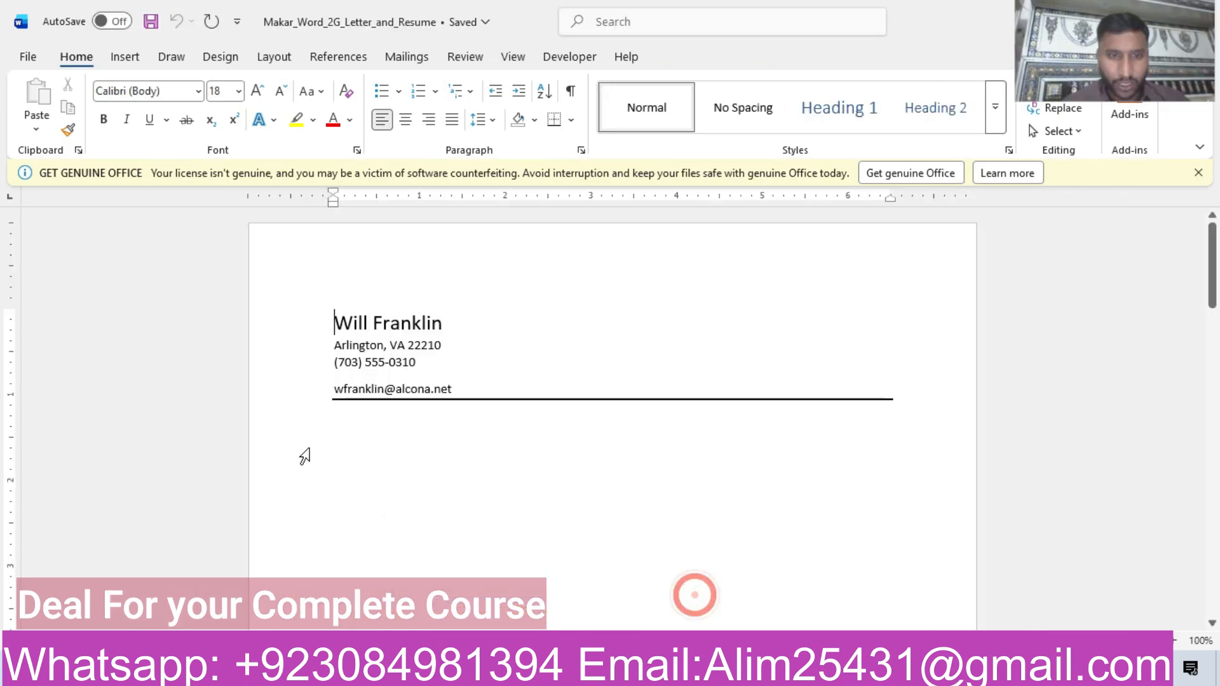
pyautogui.click(363, 412)
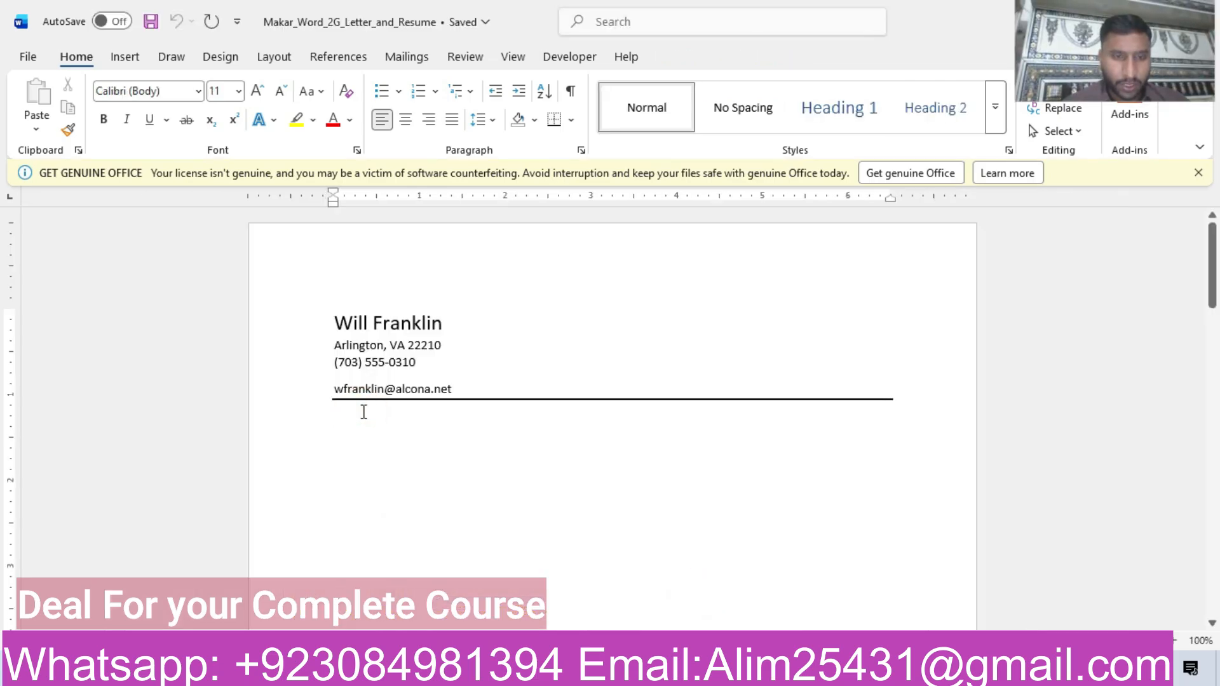
pyautogui.press('Return')
pyautogui.press('Return')
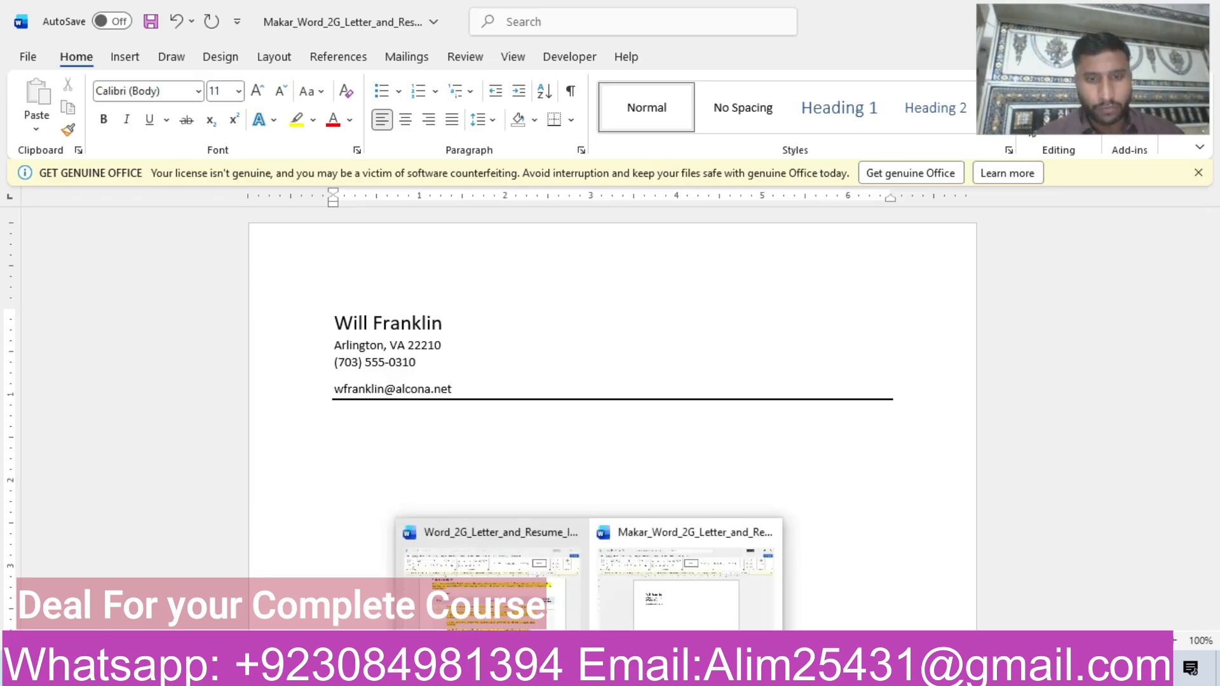
# Copy the recipient's name and title from step 2 of the instructions into the letter as text only, and start a new line below.
pyautogui.click(490, 559)
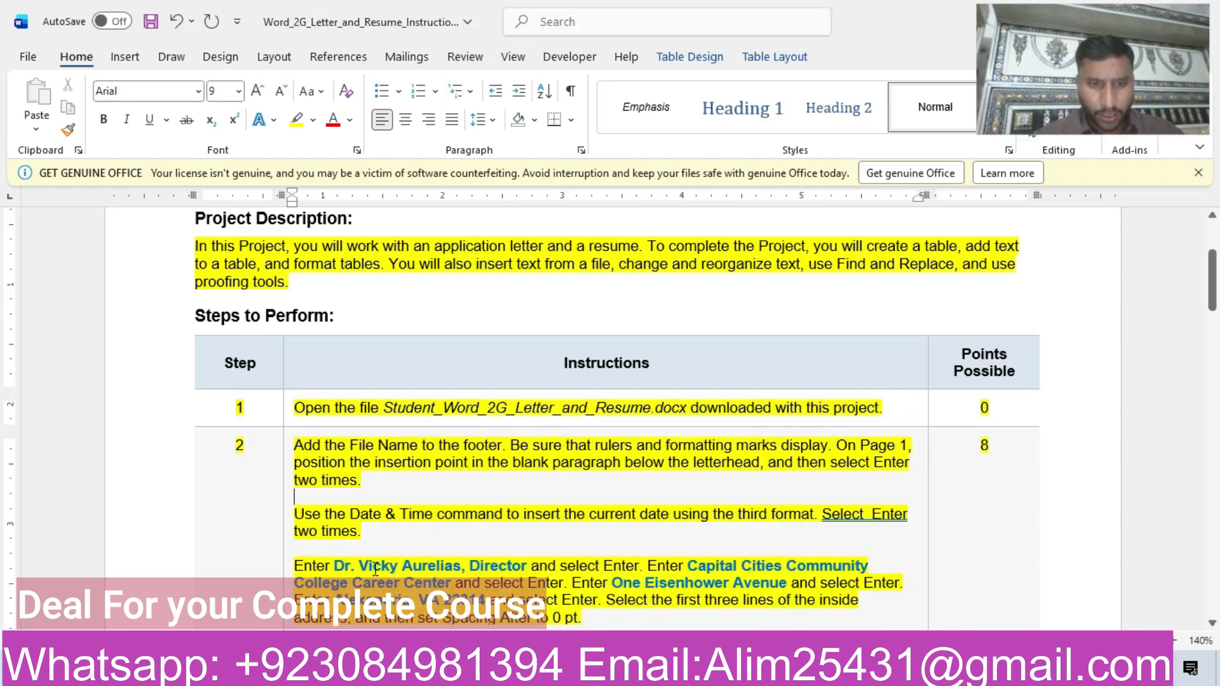
pyautogui.moveTo(336, 564); pyautogui.dragTo(499, 565)
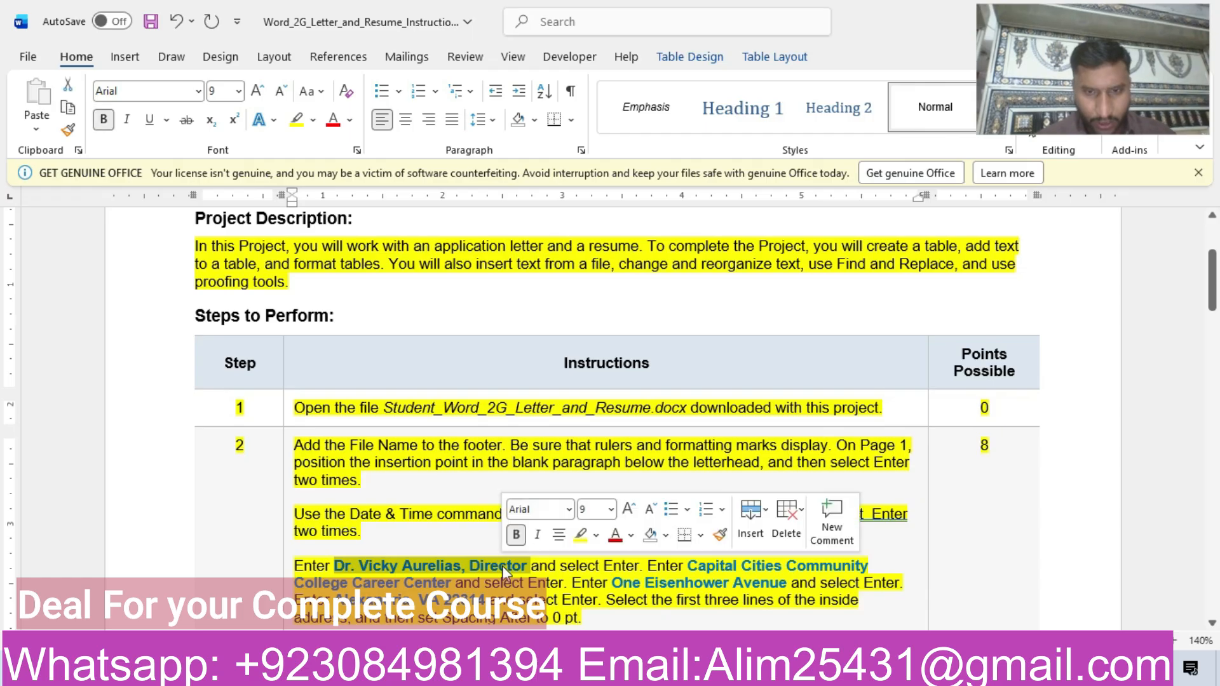
pyautogui.hotkey('ctrl', 'c')
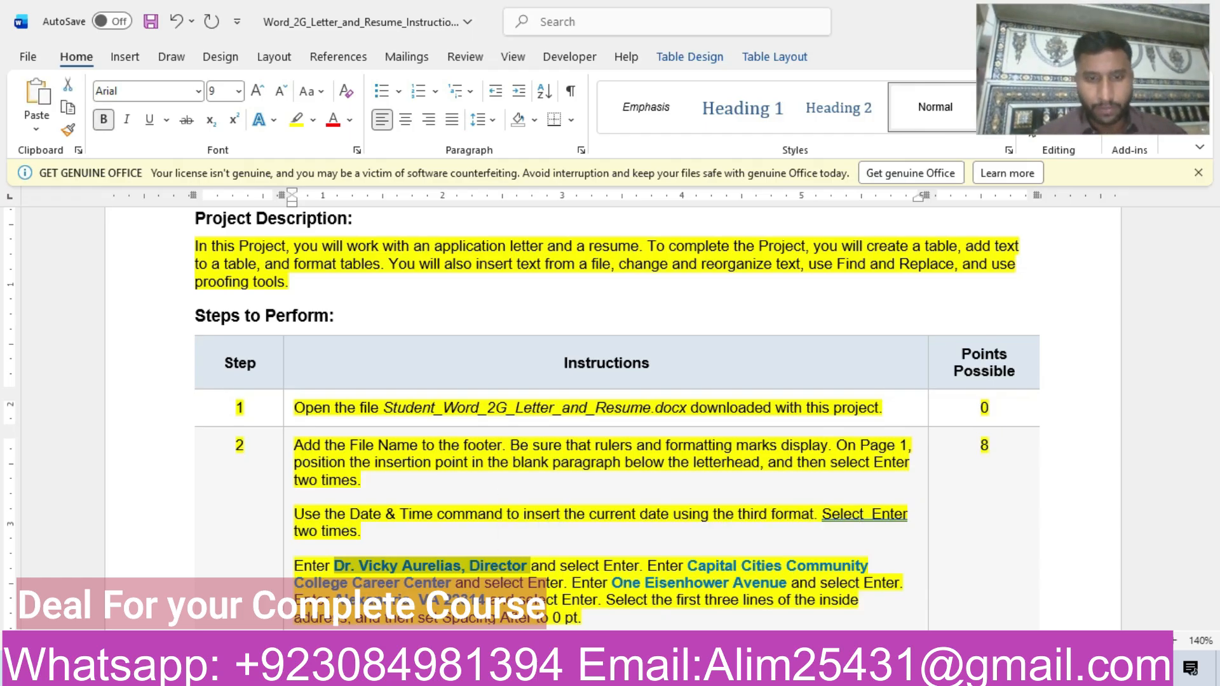
pyautogui.click(693, 613)
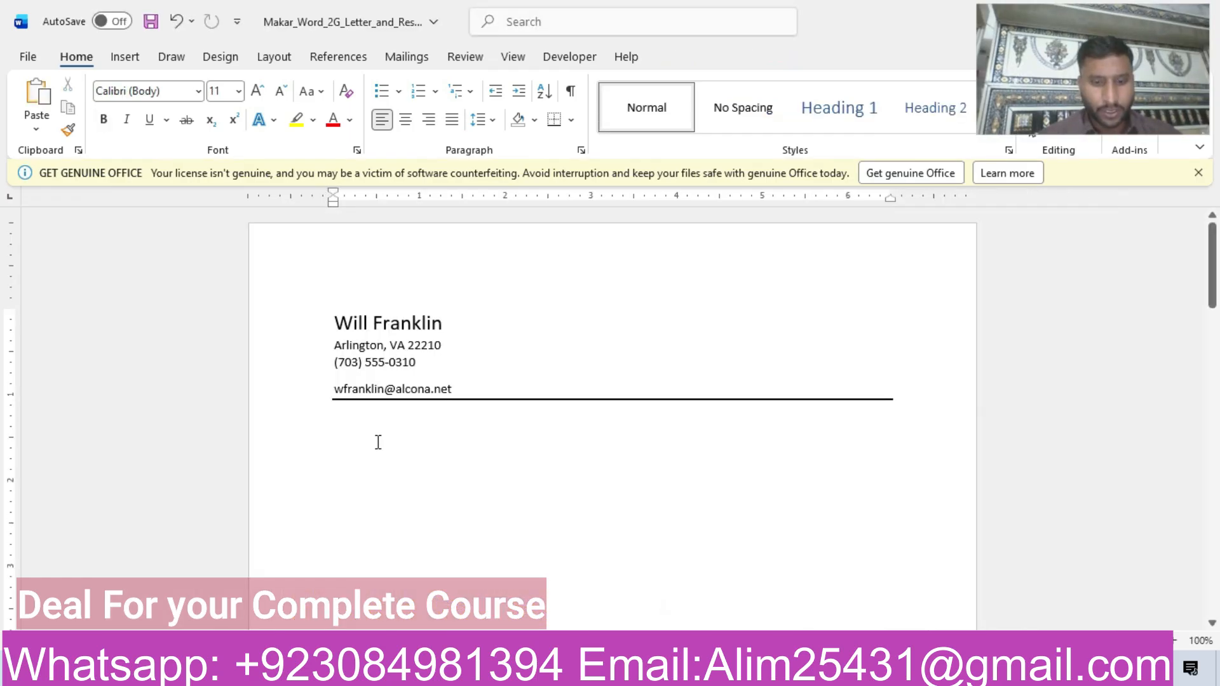
pyautogui.hotkey('ctrl', 'v')
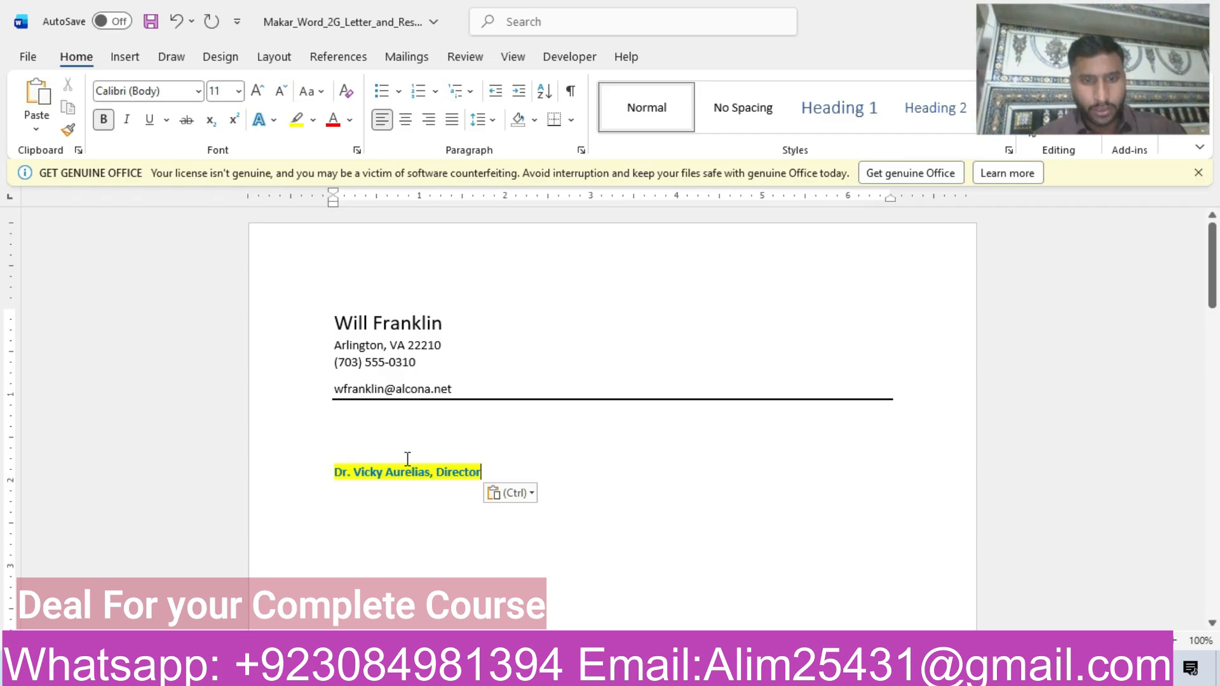
pyautogui.click(528, 495)
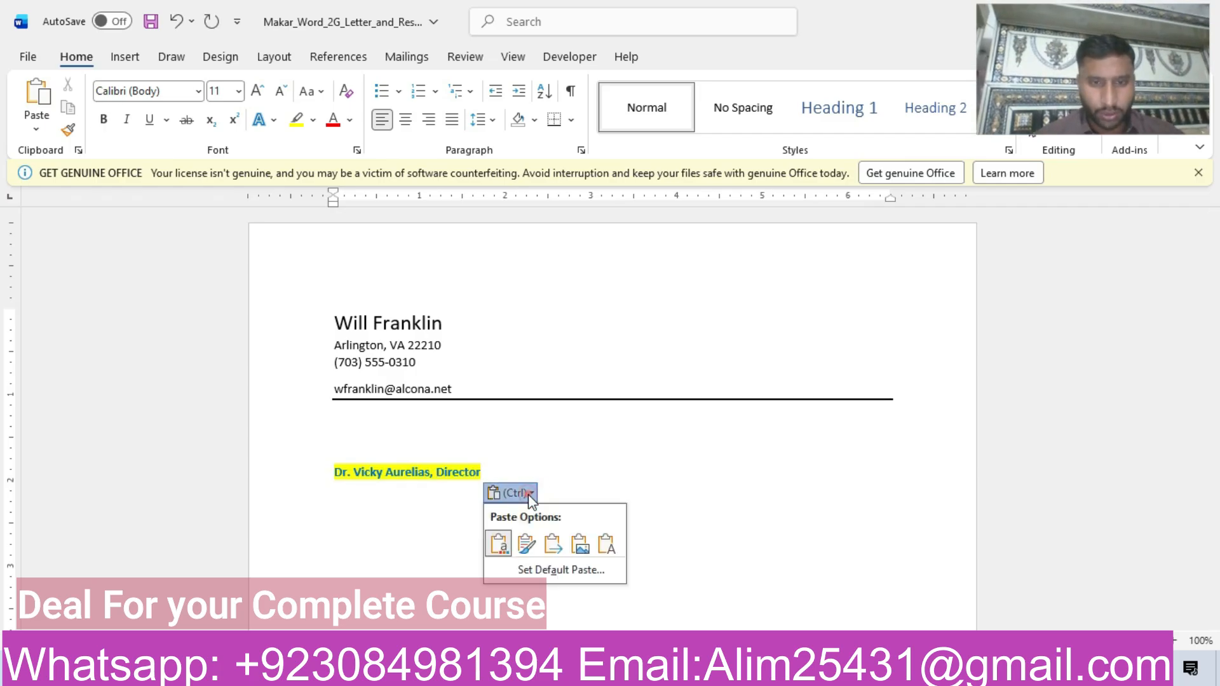
pyautogui.click(611, 544)
pyautogui.moveTo(589, 673)
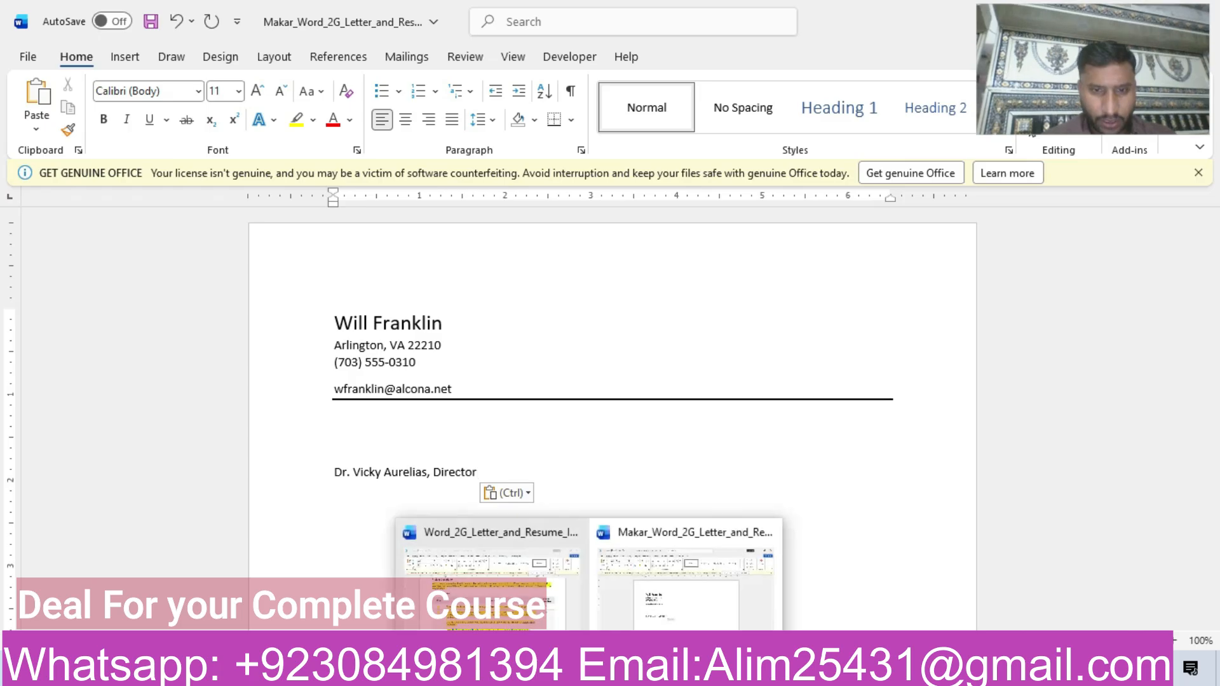
pyautogui.click(460, 570)
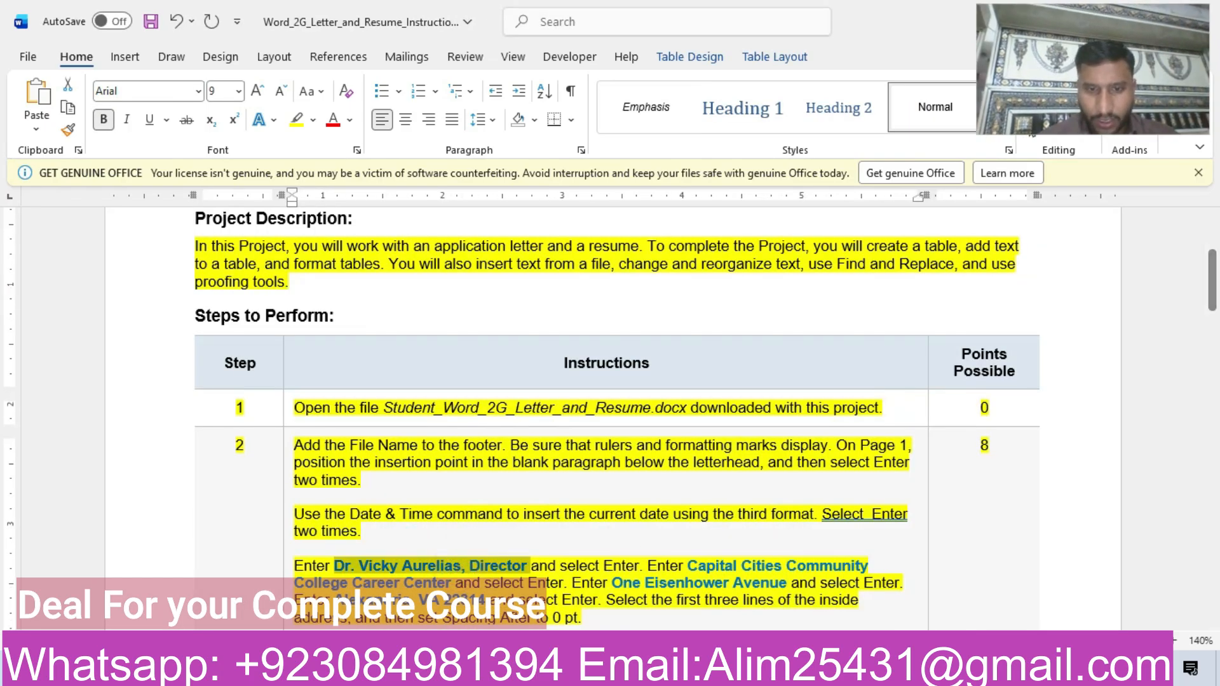
pyautogui.moveTo(588, 673)
pyautogui.click(670, 607)
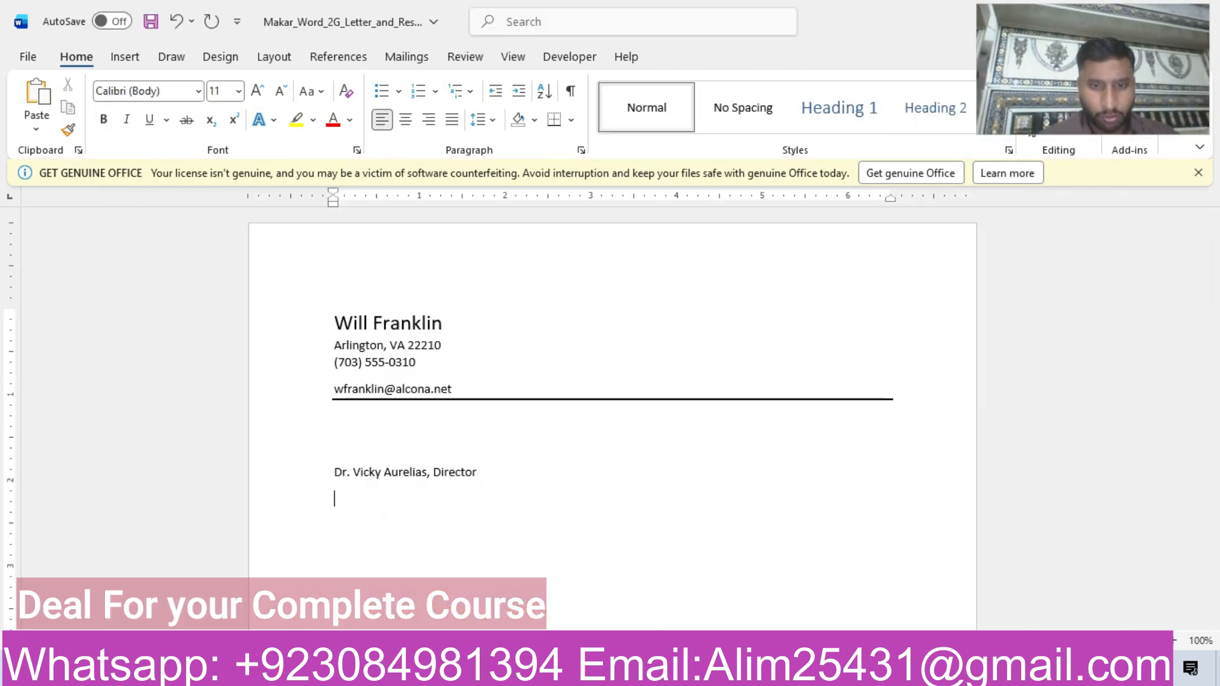
# Copy "Capital Cities Community College Career Center" from the instructions into the letter as text only, and start a new line below.
pyautogui.moveTo(588, 672)
pyautogui.click(459, 570)
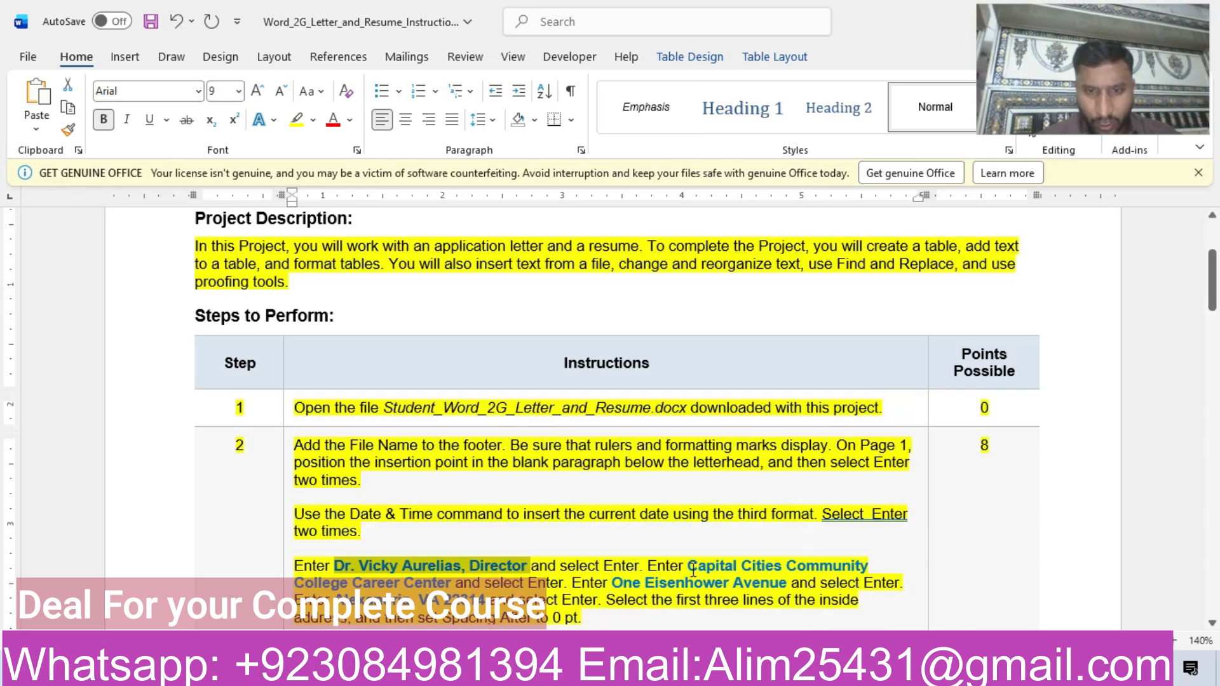
pyautogui.moveTo(699, 568); pyautogui.dragTo(452, 589)
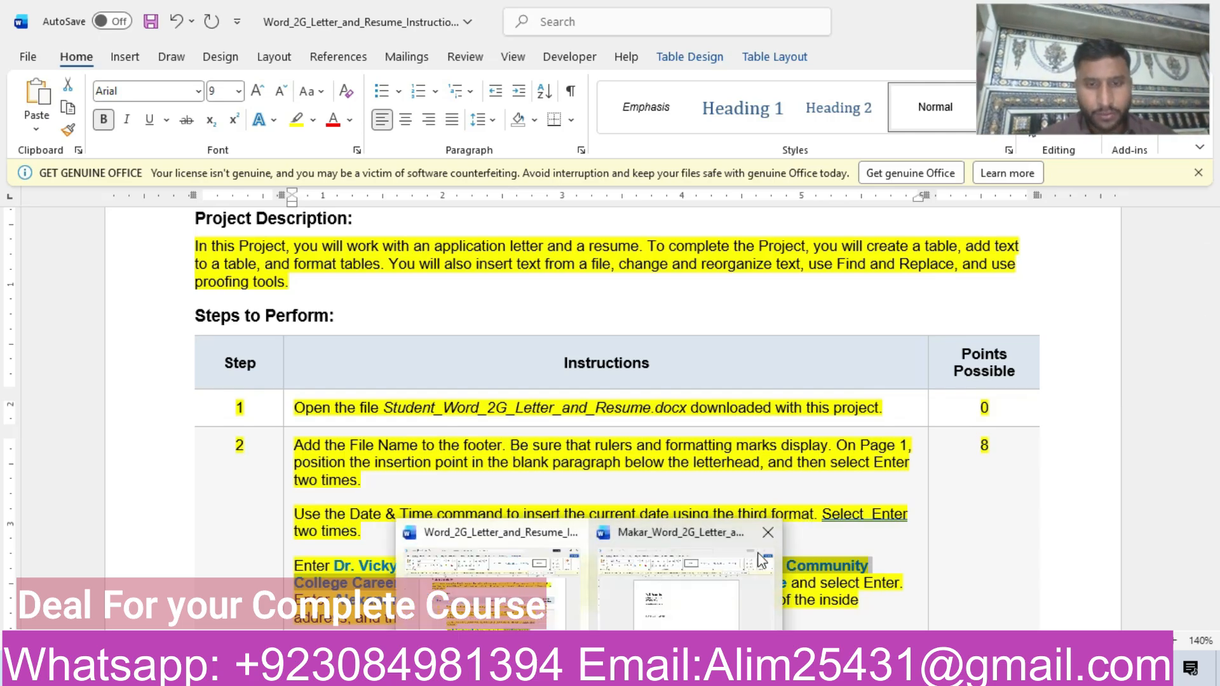
pyautogui.click(759, 558)
pyautogui.click(557, 528)
pyautogui.hotkey('ctrl', 'v')
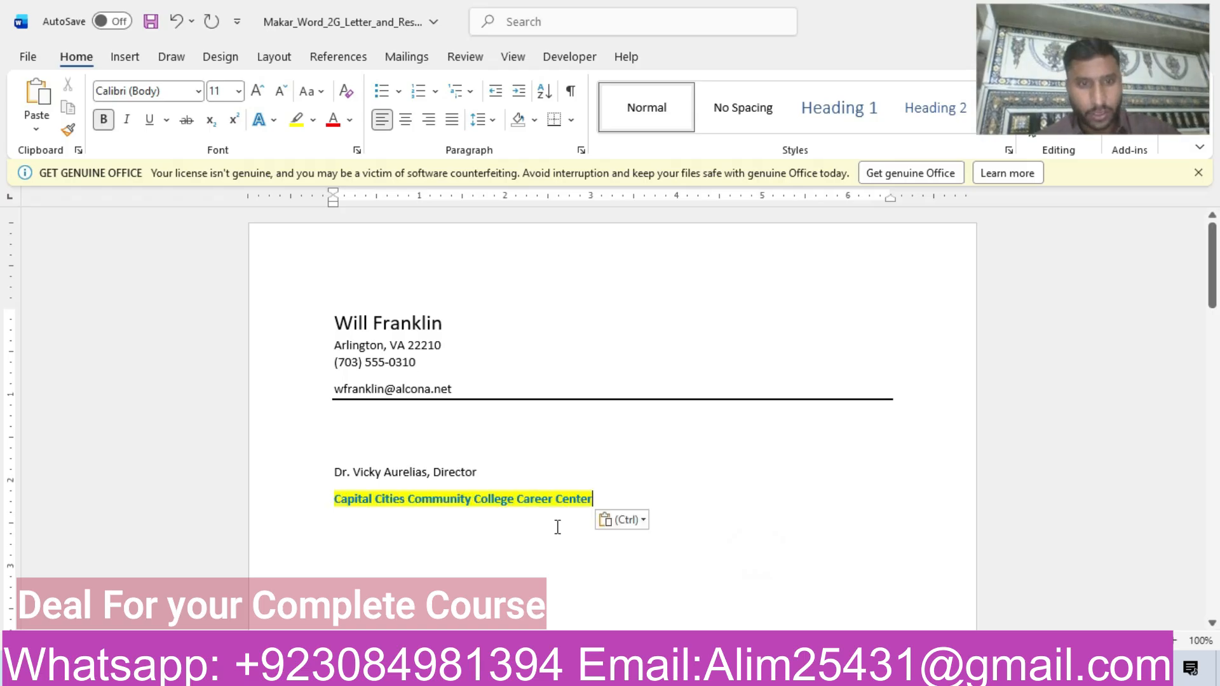
pyautogui.click(640, 521)
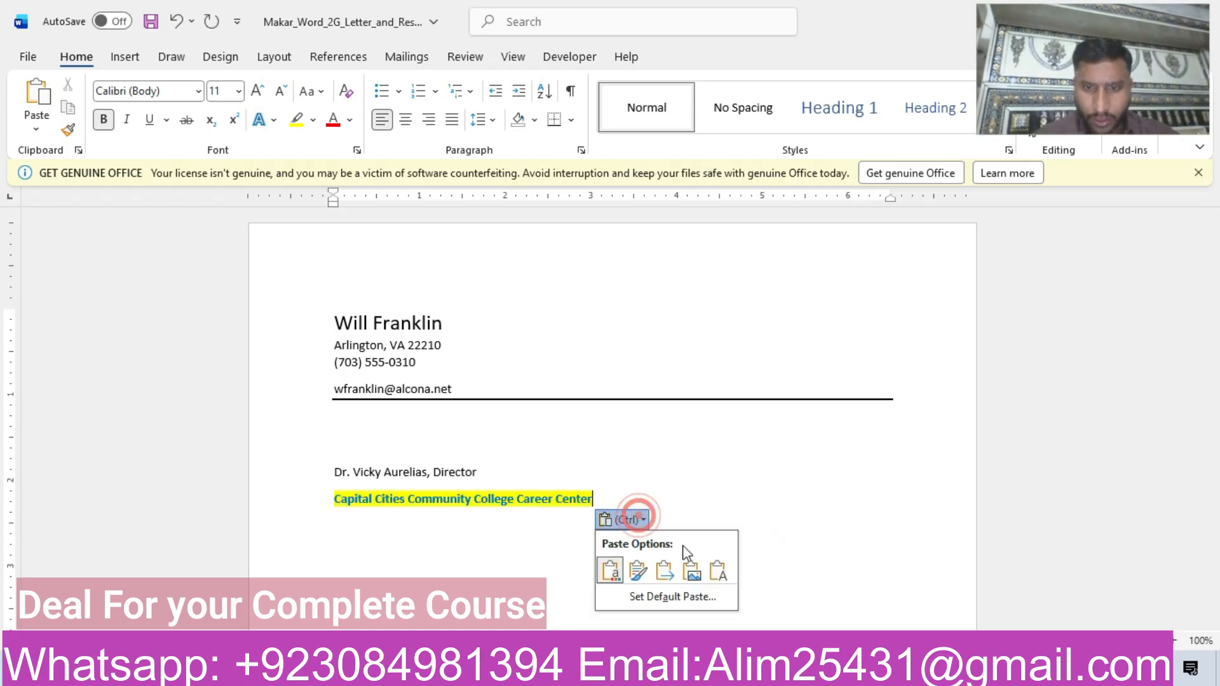
pyautogui.click(722, 570)
pyautogui.moveTo(591, 672)
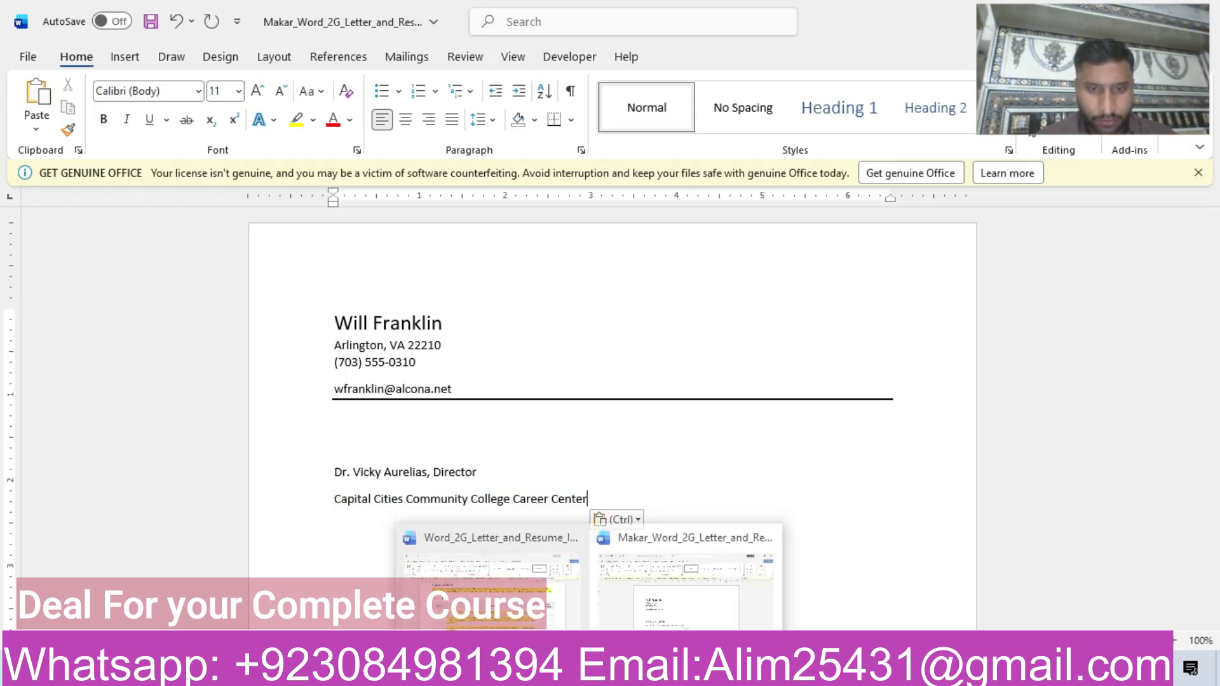
pyautogui.click(483, 572)
pyautogui.moveTo(687, 566); pyautogui.dragTo(452, 583)
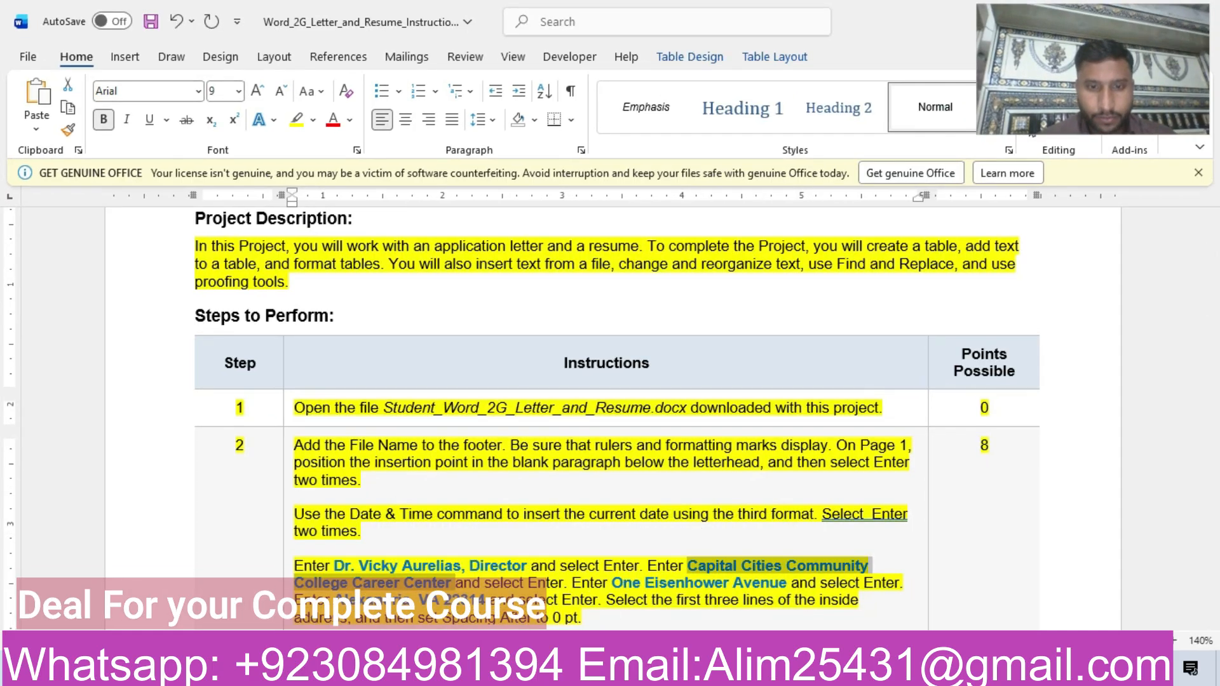
pyautogui.moveTo(591, 672)
pyautogui.click(676, 591)
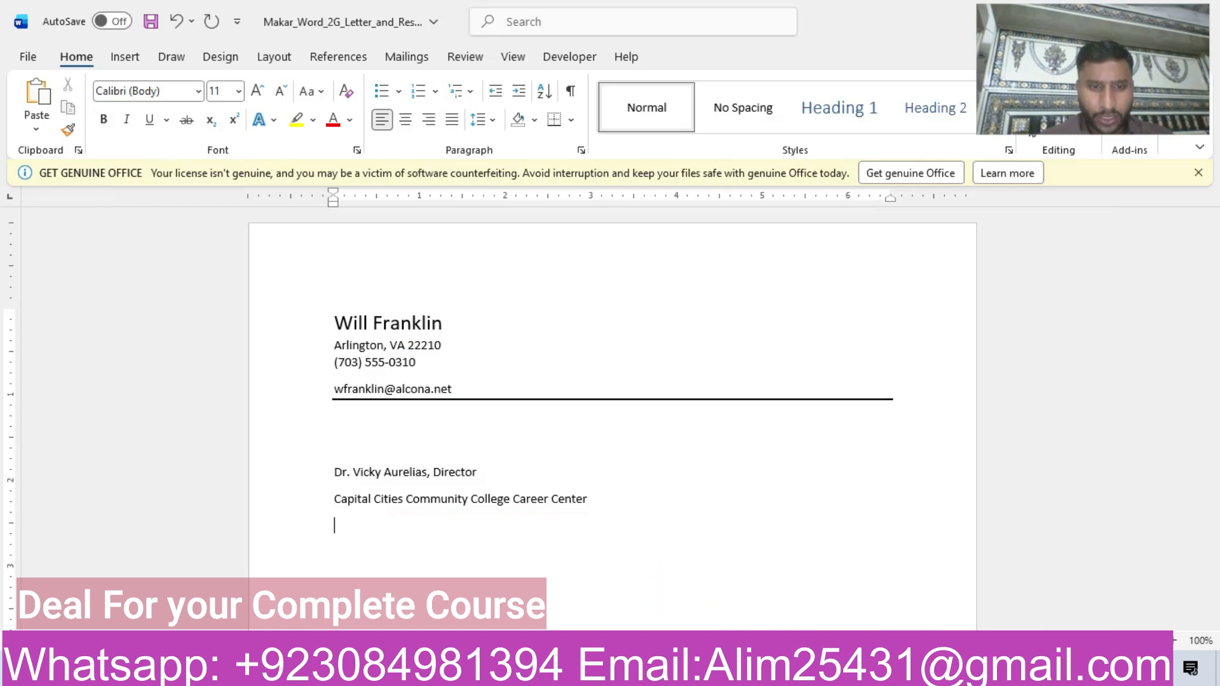
# Copy the street address from step 2 of the instructions into the letter as text only, and start a new line below.
pyautogui.moveTo(589, 673)
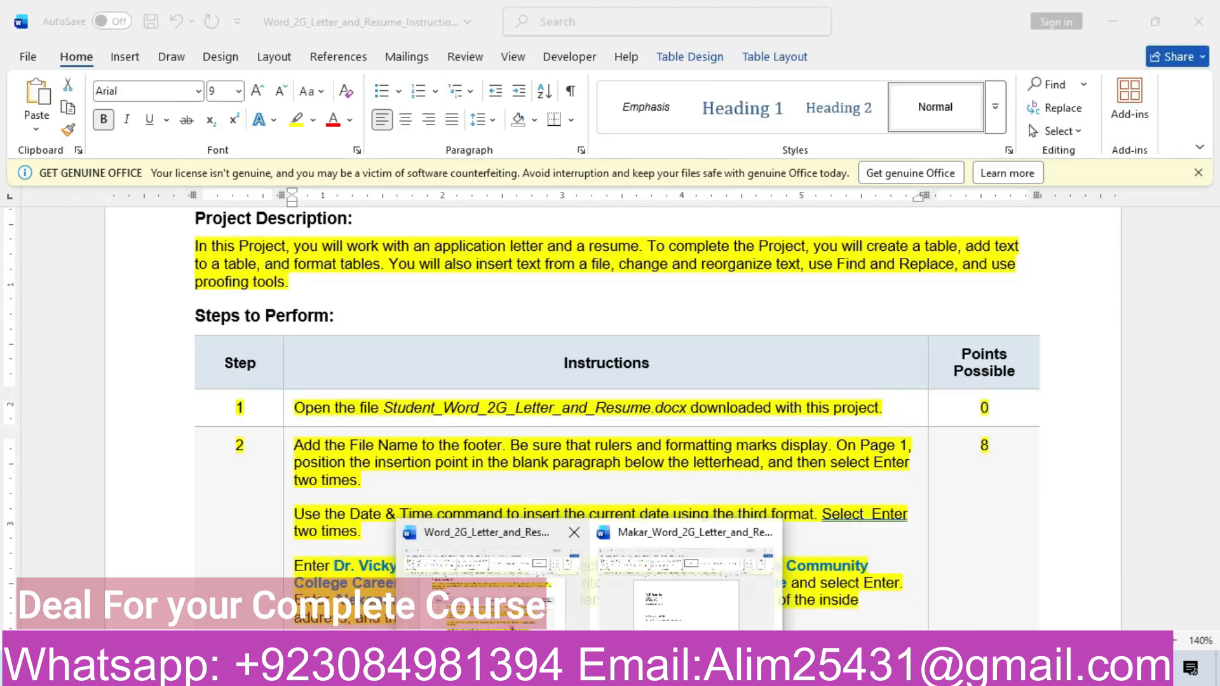
pyautogui.click(486, 572)
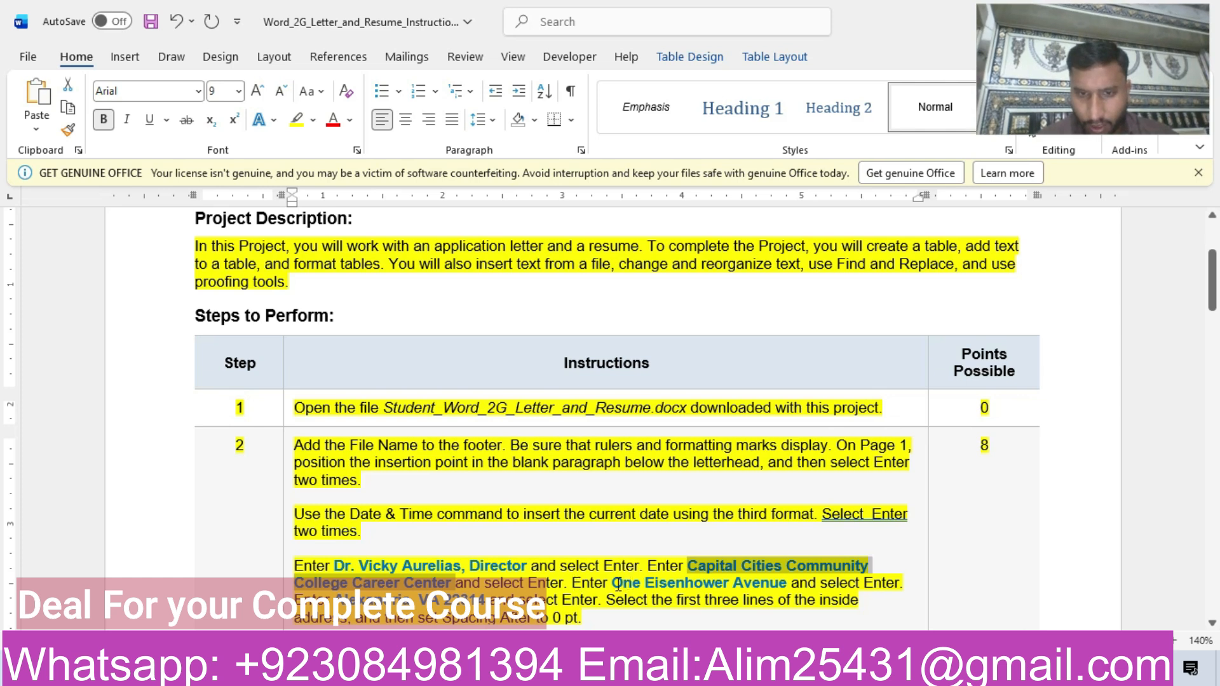
pyautogui.moveTo(614, 583); pyautogui.dragTo(753, 585)
pyautogui.hotkey('ctrl', 'c')
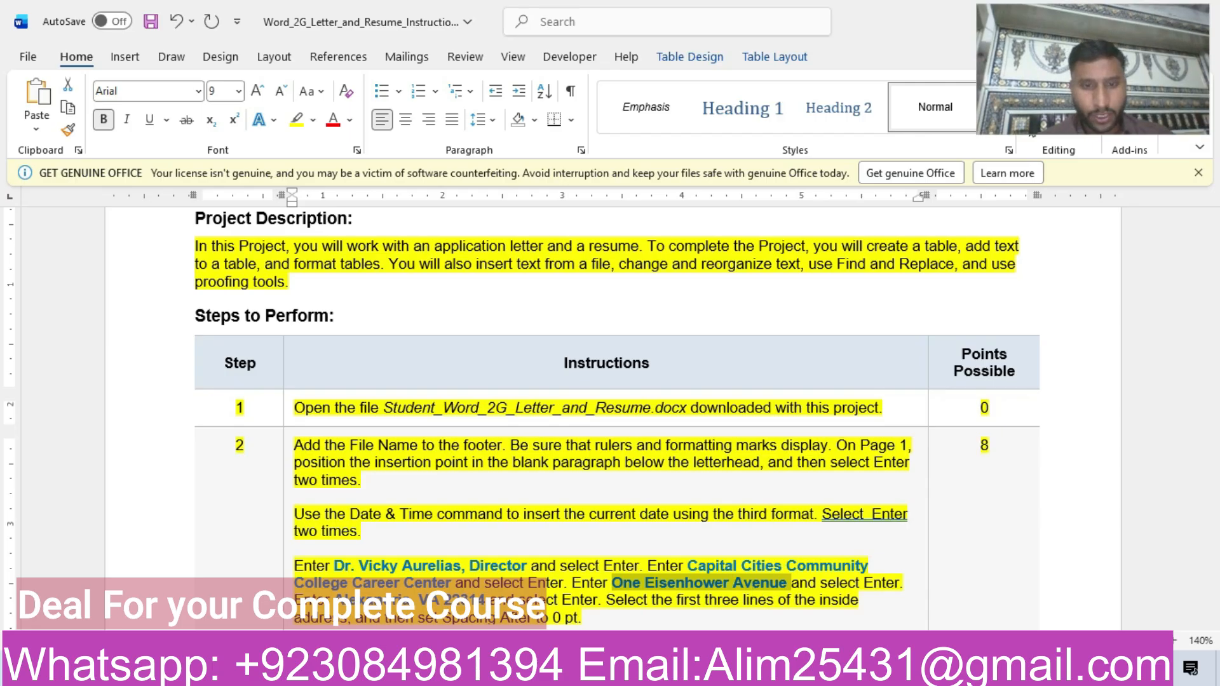
pyautogui.moveTo(592, 669)
pyautogui.click(667, 599)
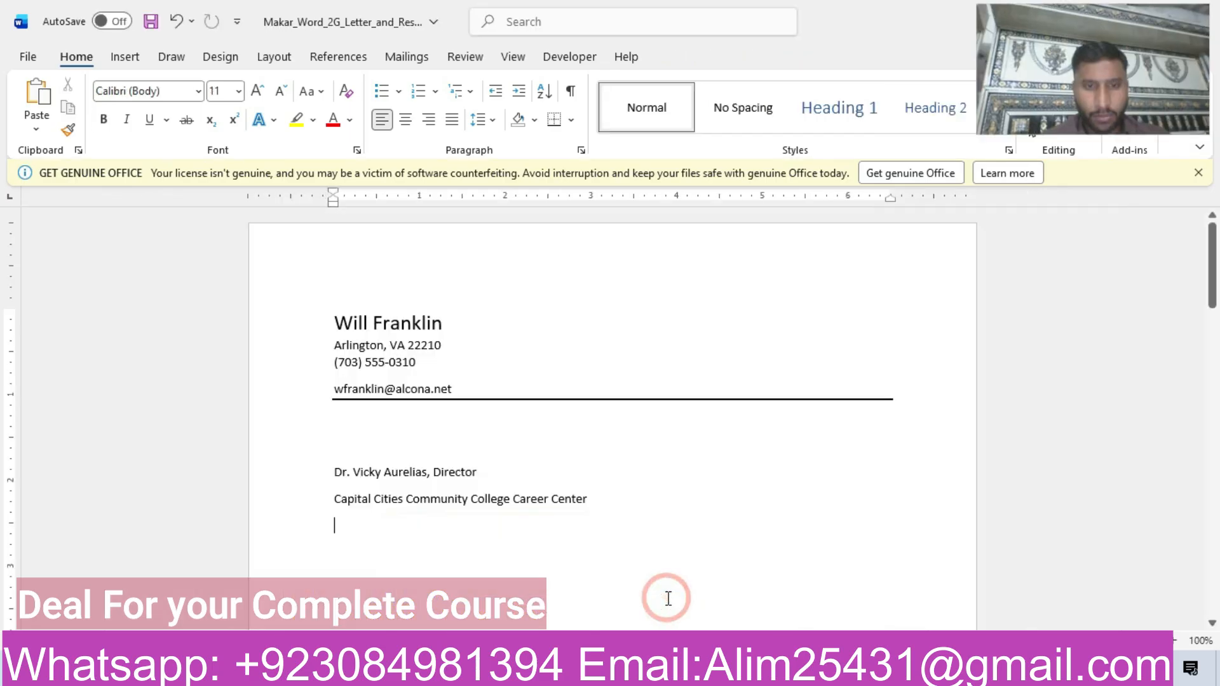
pyautogui.hotkey('ctrl', 'v')
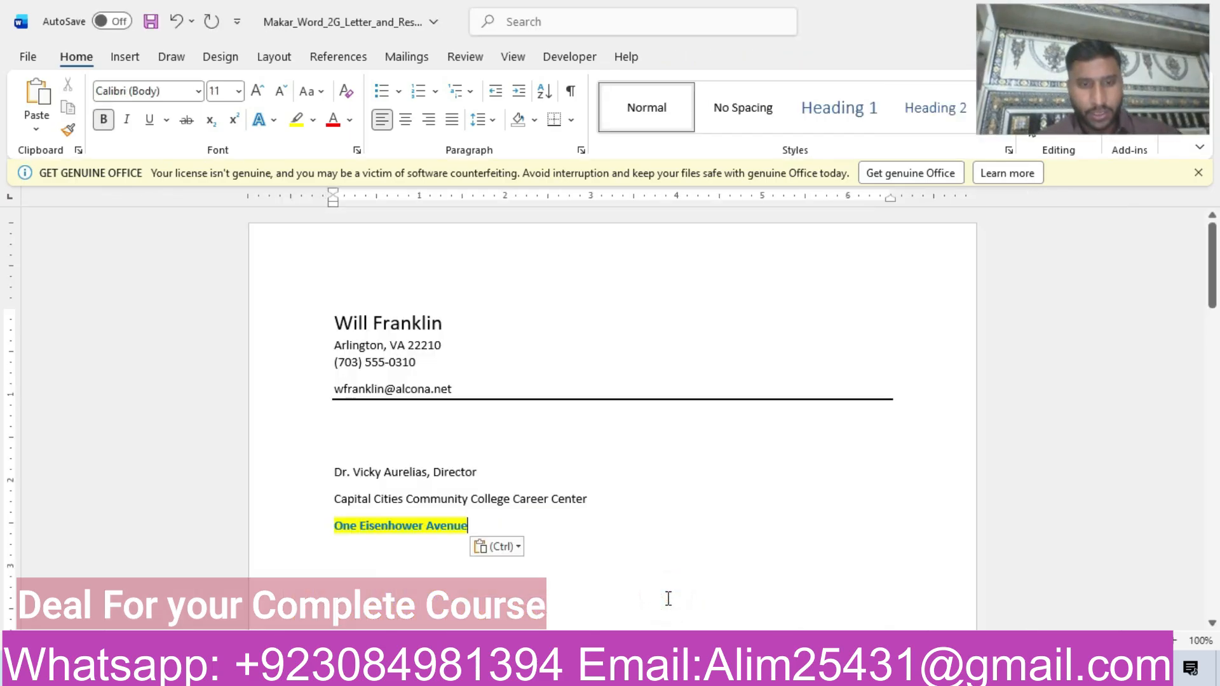
pyautogui.click(504, 546)
pyautogui.click(594, 598)
pyautogui.press('Return')
# Copy the city, state and ZIP code from step 2 of the instructions into the letter as text only, and start a new line below.
pyautogui.moveTo(592, 670)
pyautogui.click(499, 613)
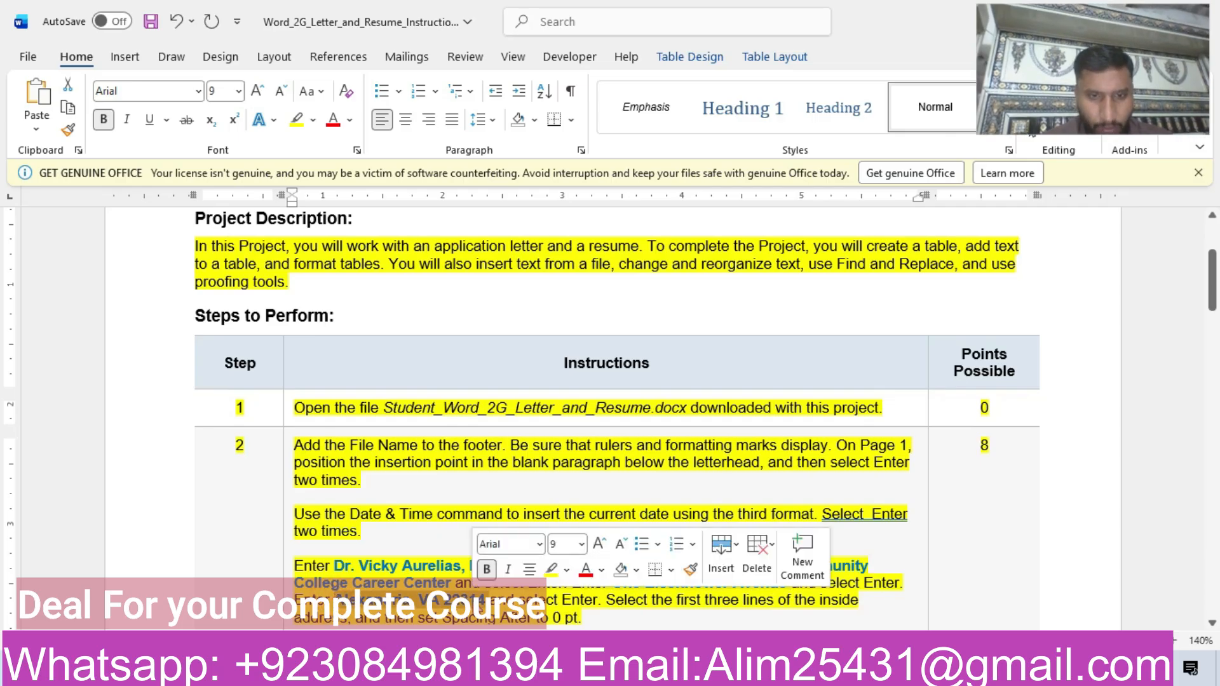
pyautogui.hotkey('ctrl', 'c')
pyautogui.moveTo(589, 671)
pyautogui.click(665, 594)
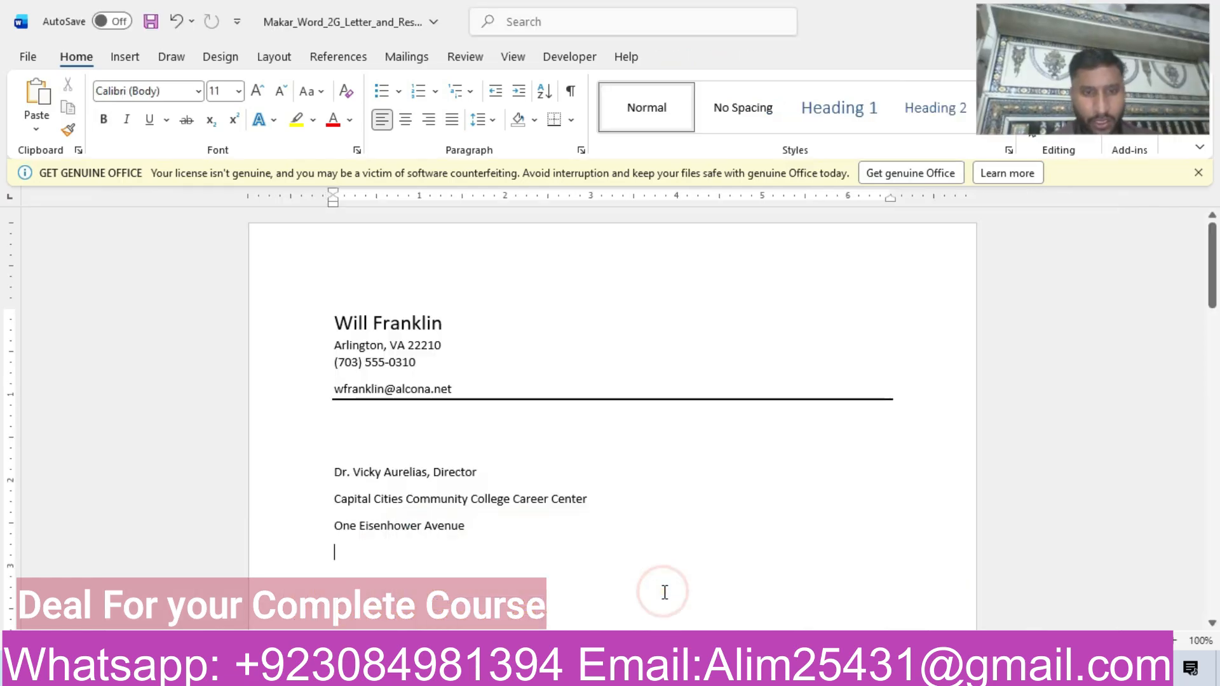
pyautogui.hotkey('ctrl', 'v')
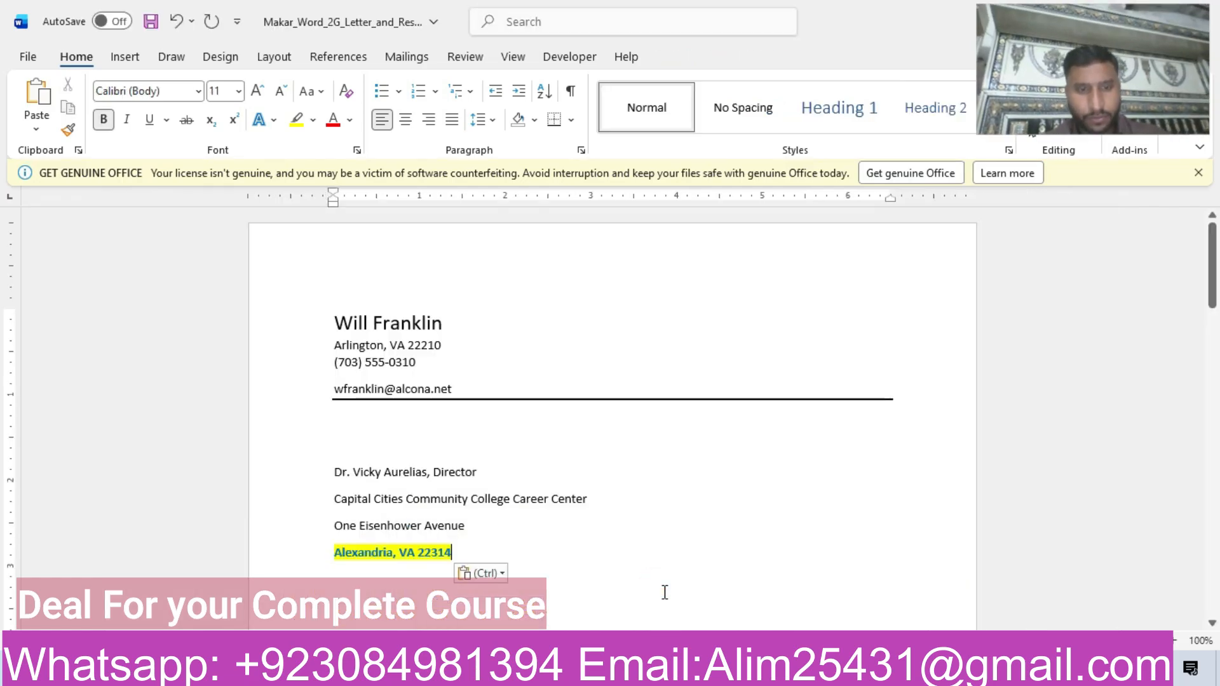
pyautogui.click(492, 573)
pyautogui.click(581, 517)
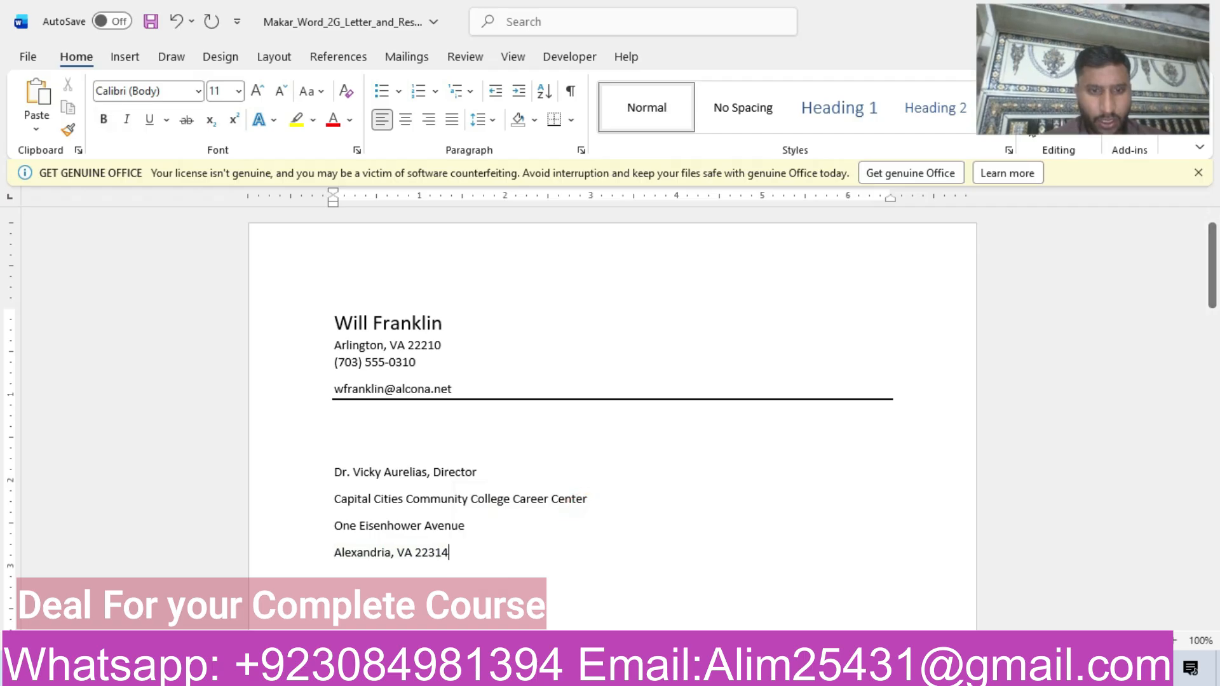
pyautogui.press('Return')
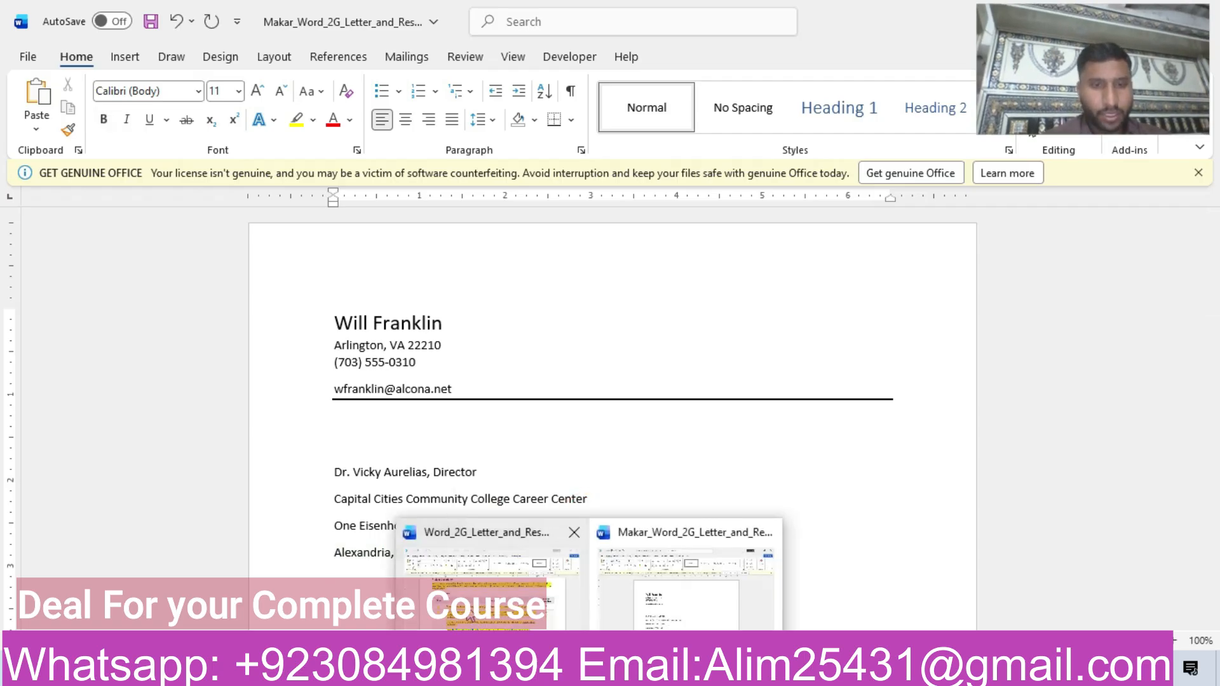
# Review the rest of step 2 in the instructions and set Spacing After to 0 pt for the inside address's first three lines.
pyautogui.click(467, 598)
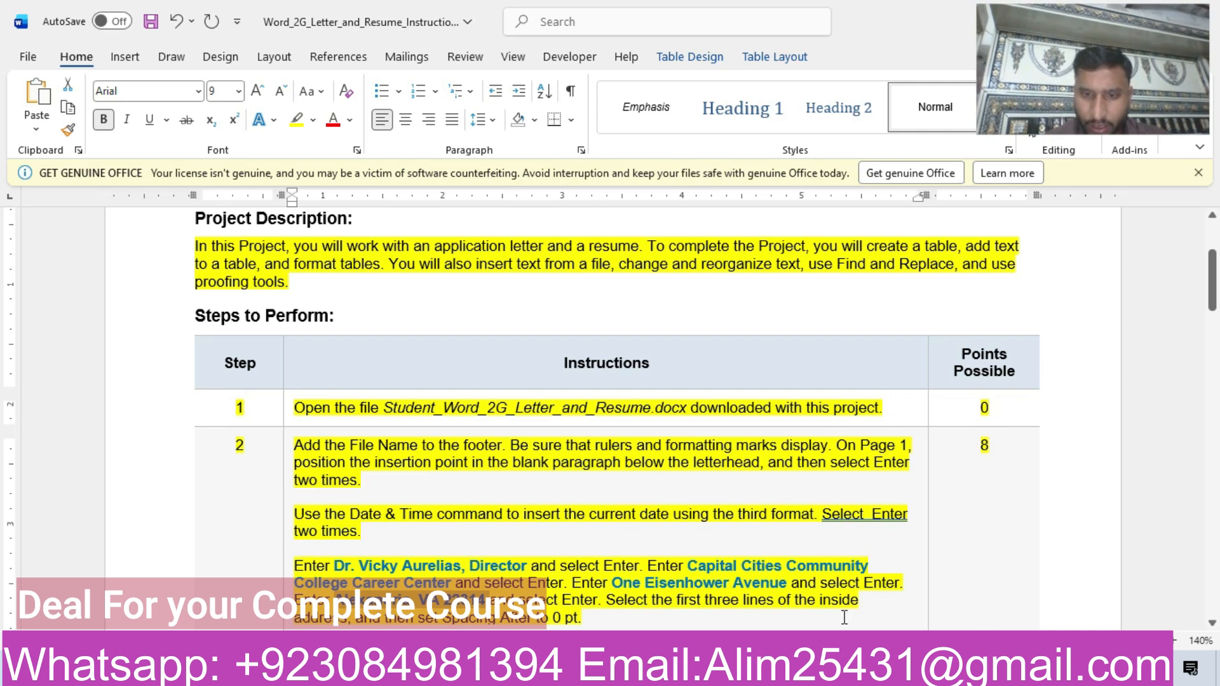
pyautogui.moveTo(1213, 281); pyautogui.dragTo(1214, 298)
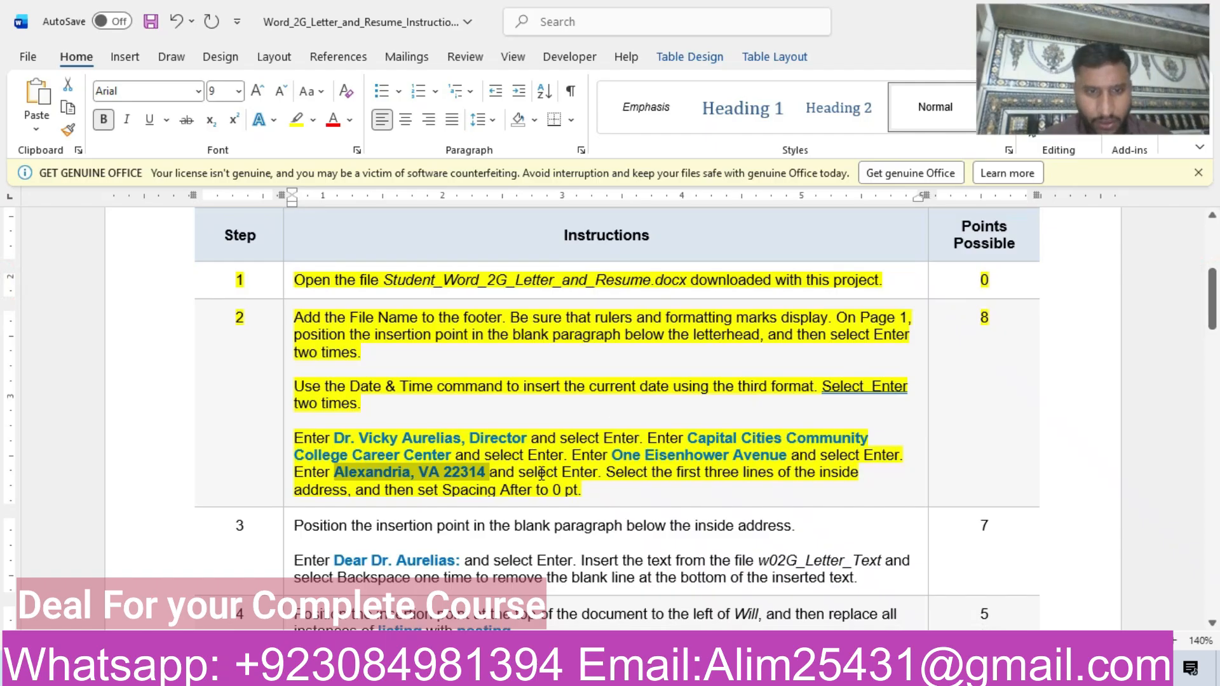
pyautogui.moveTo(591, 675)
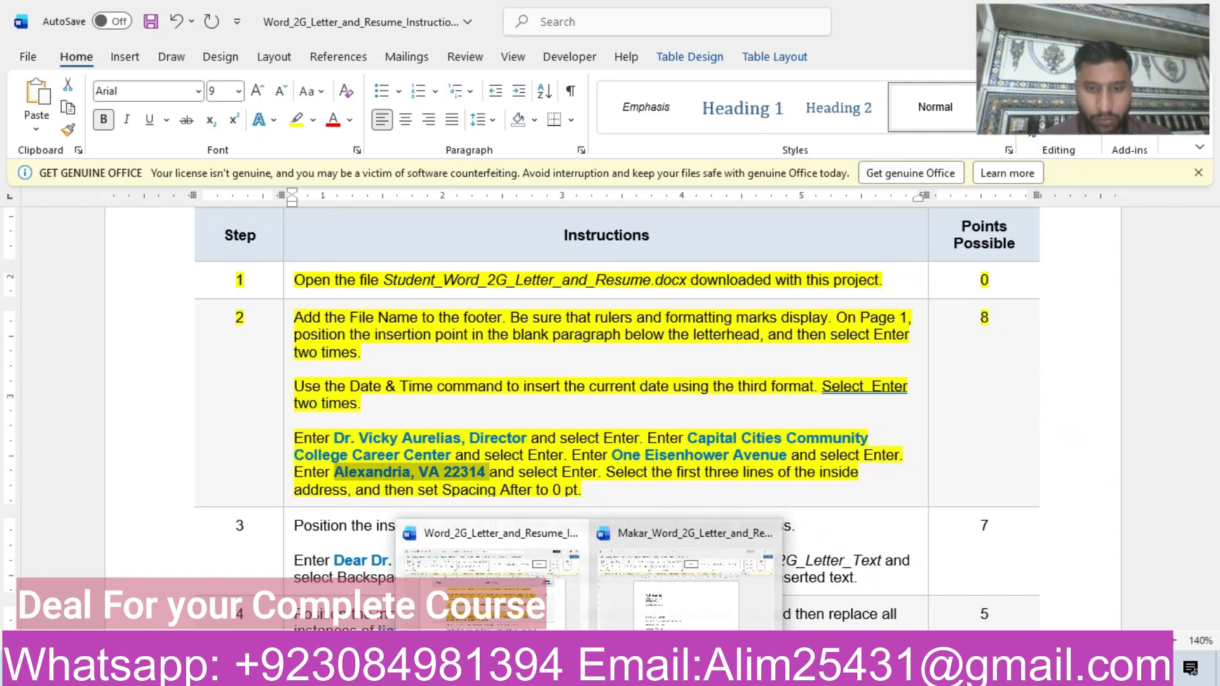
pyautogui.click(699, 583)
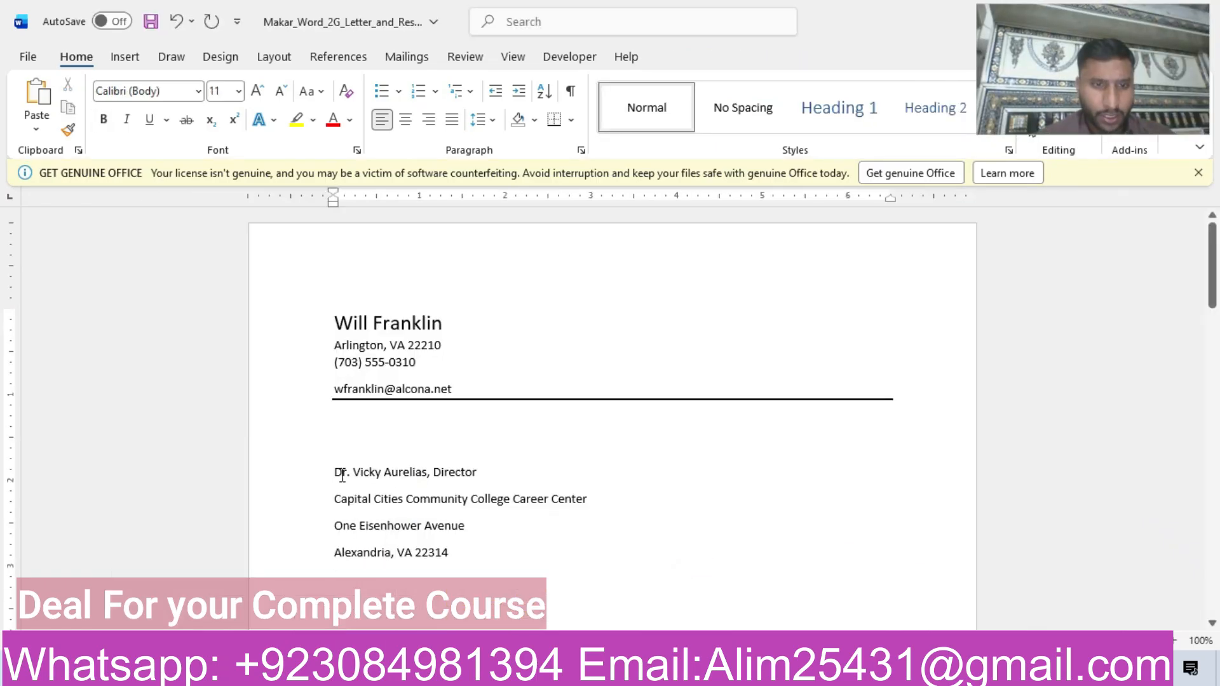
pyautogui.moveTo(334, 470); pyautogui.dragTo(465, 531)
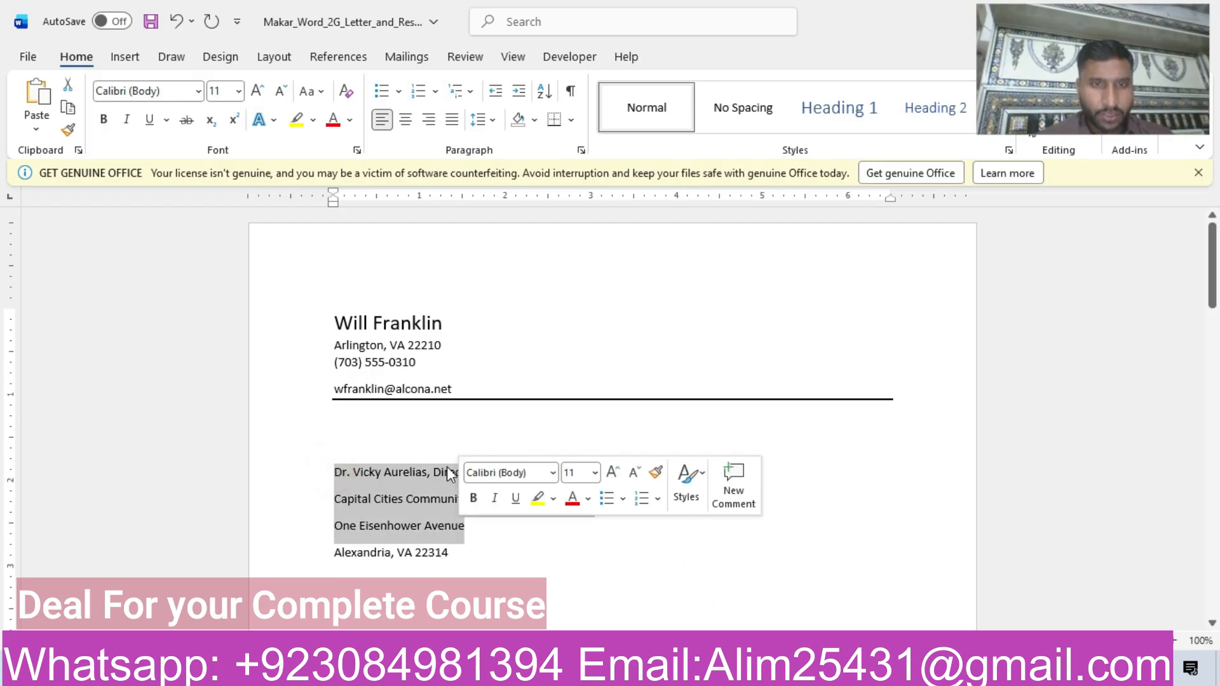
pyautogui.click(581, 150)
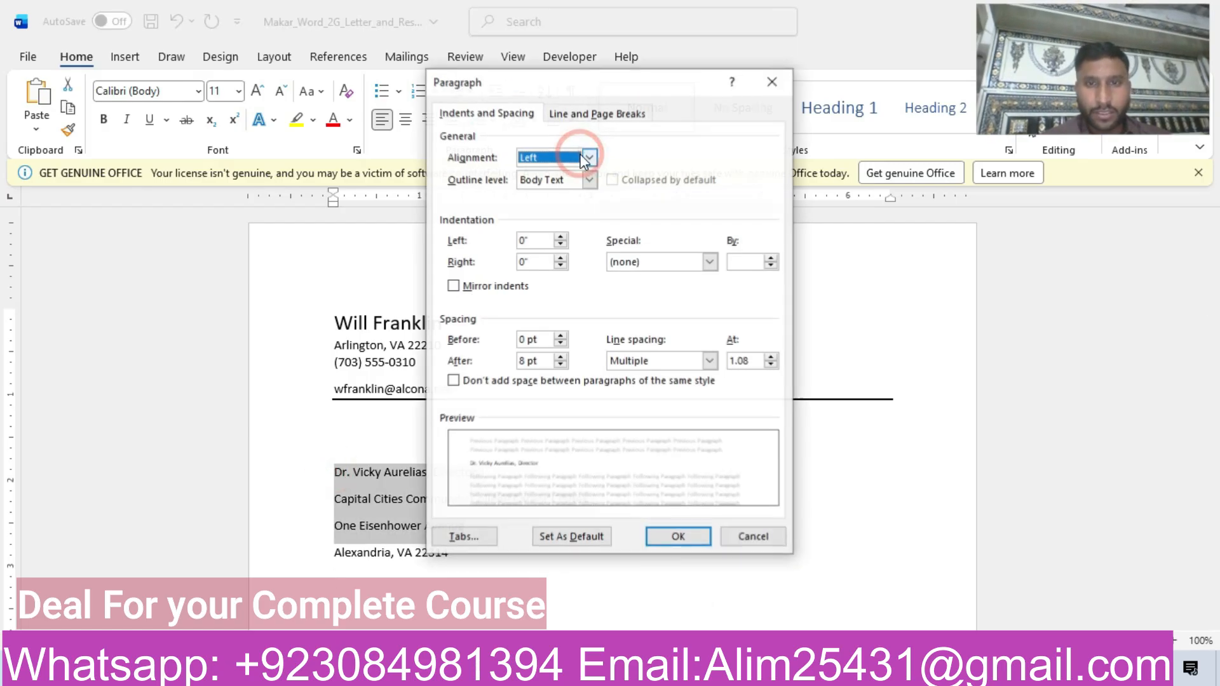
pyautogui.click(561, 364)
pyautogui.click(561, 365)
pyautogui.click(563, 364)
pyautogui.click(561, 357)
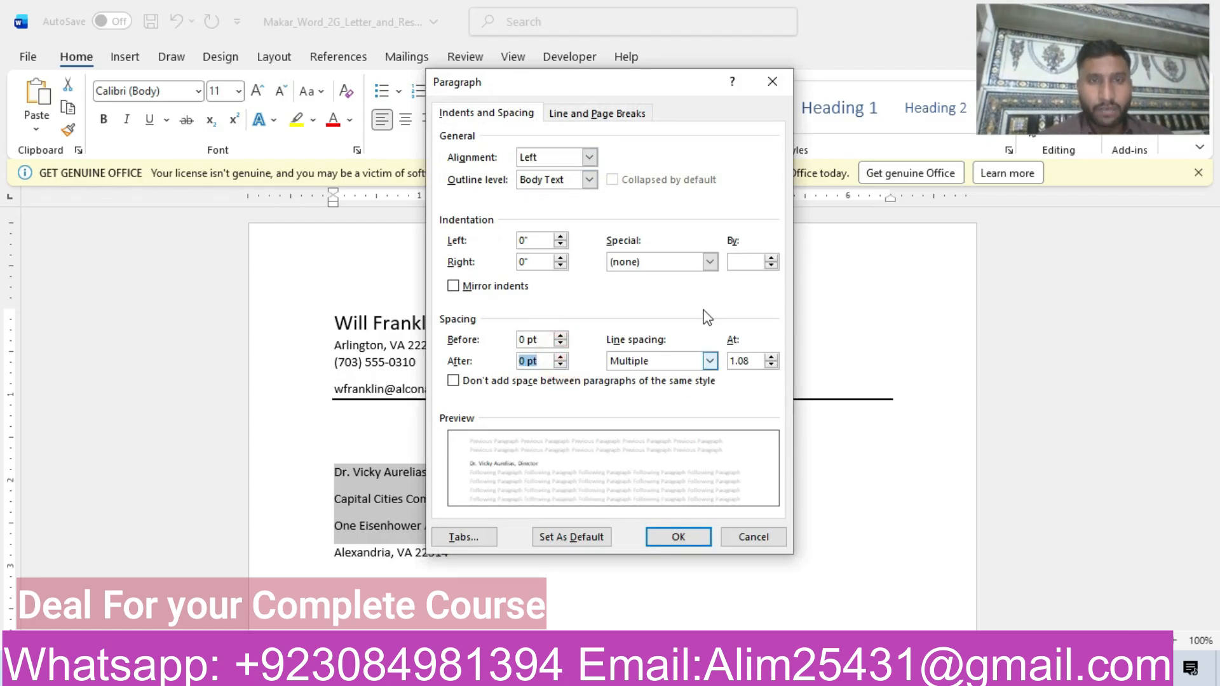
pyautogui.click(679, 537)
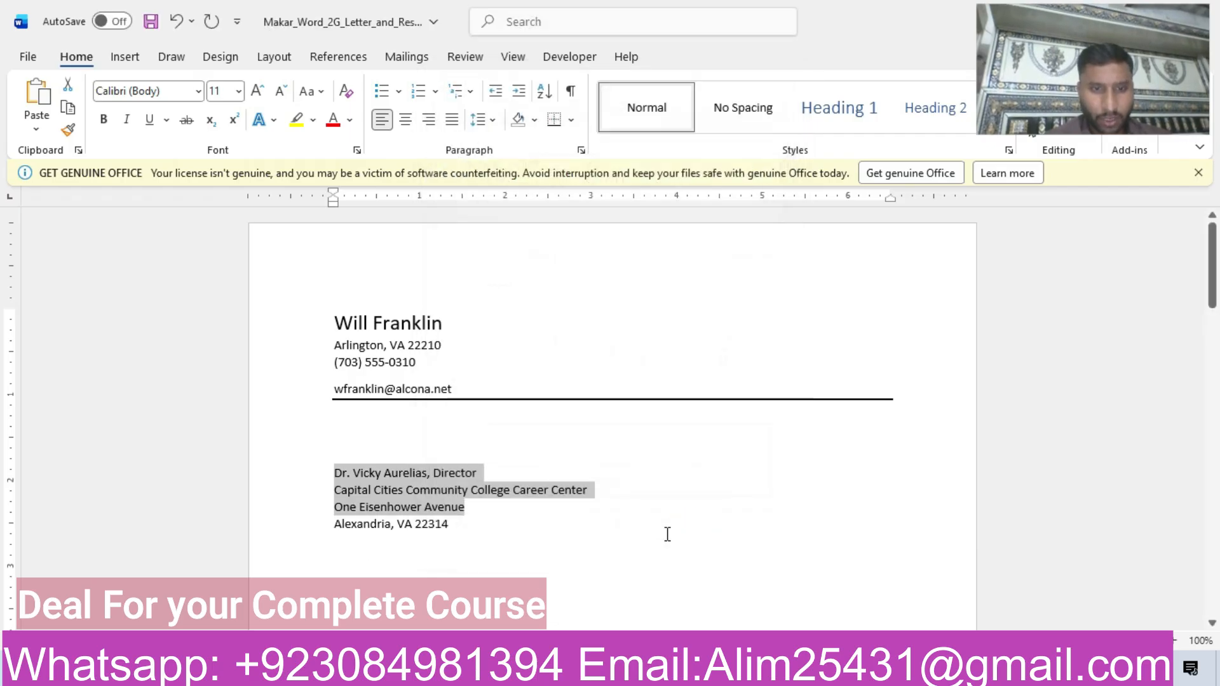
# Switch back to the instructions document and highlight the step 3 row of the table in yellow.
pyautogui.moveTo(589, 675)
pyautogui.click(489, 572)
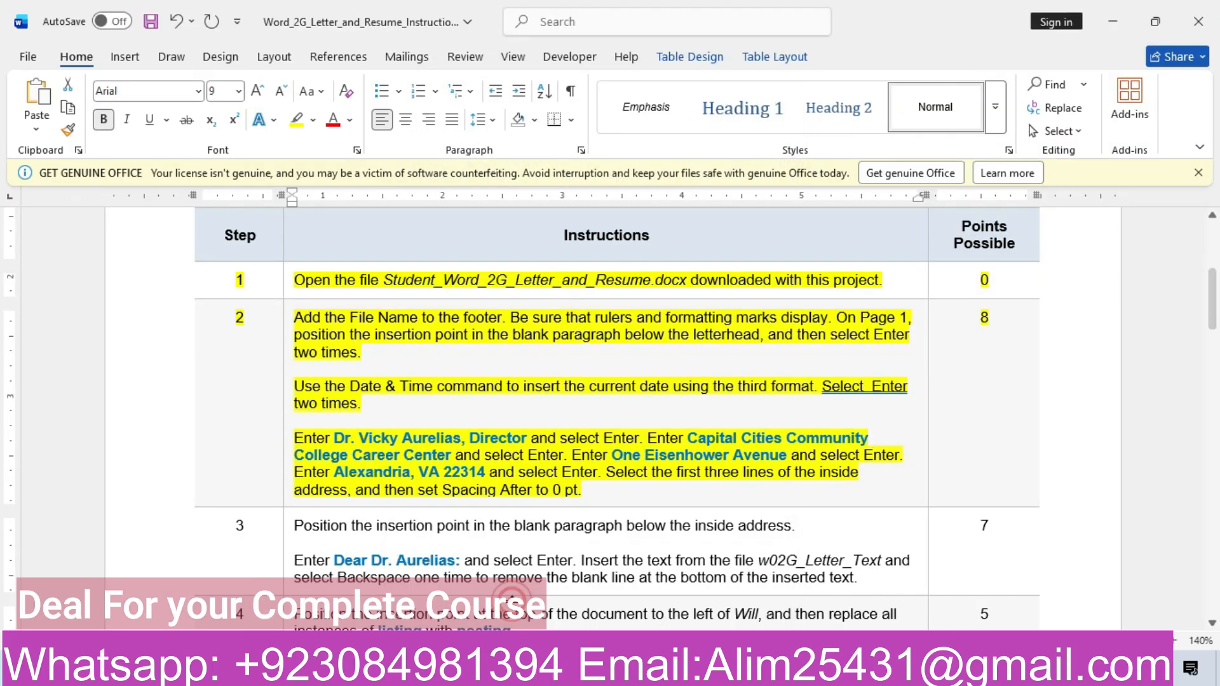
pyautogui.moveTo(1212, 299); pyautogui.dragTo(1212, 328)
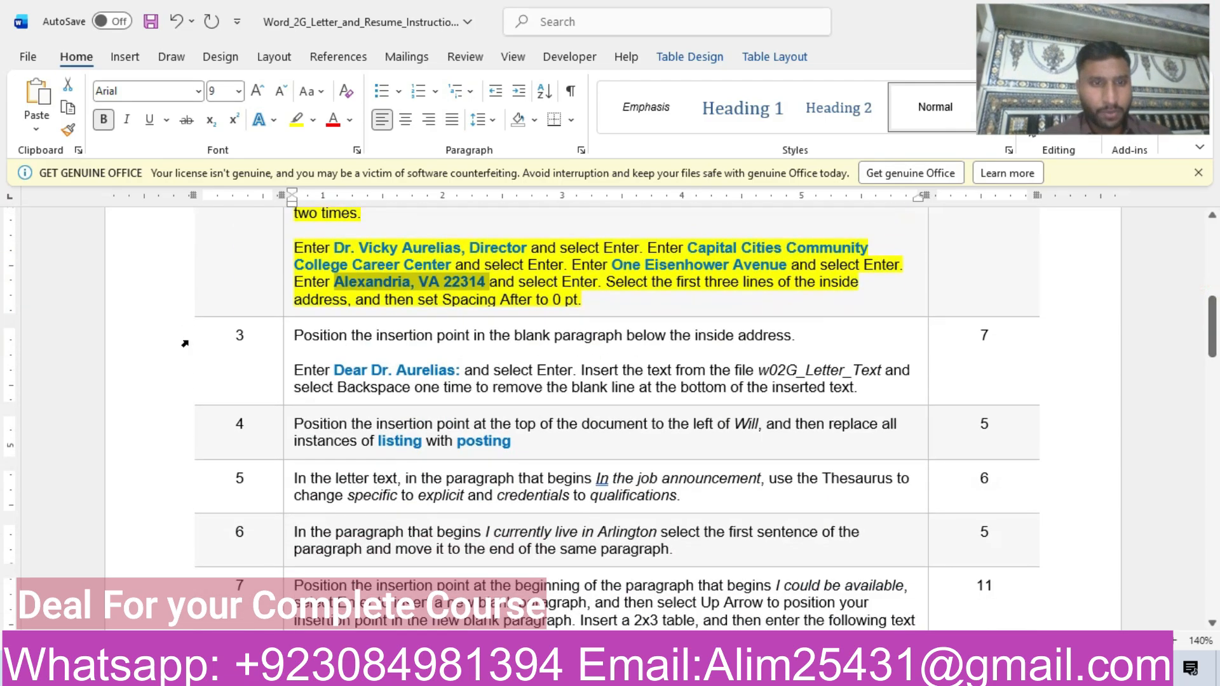
pyautogui.click(141, 355)
pyautogui.click(224, 324)
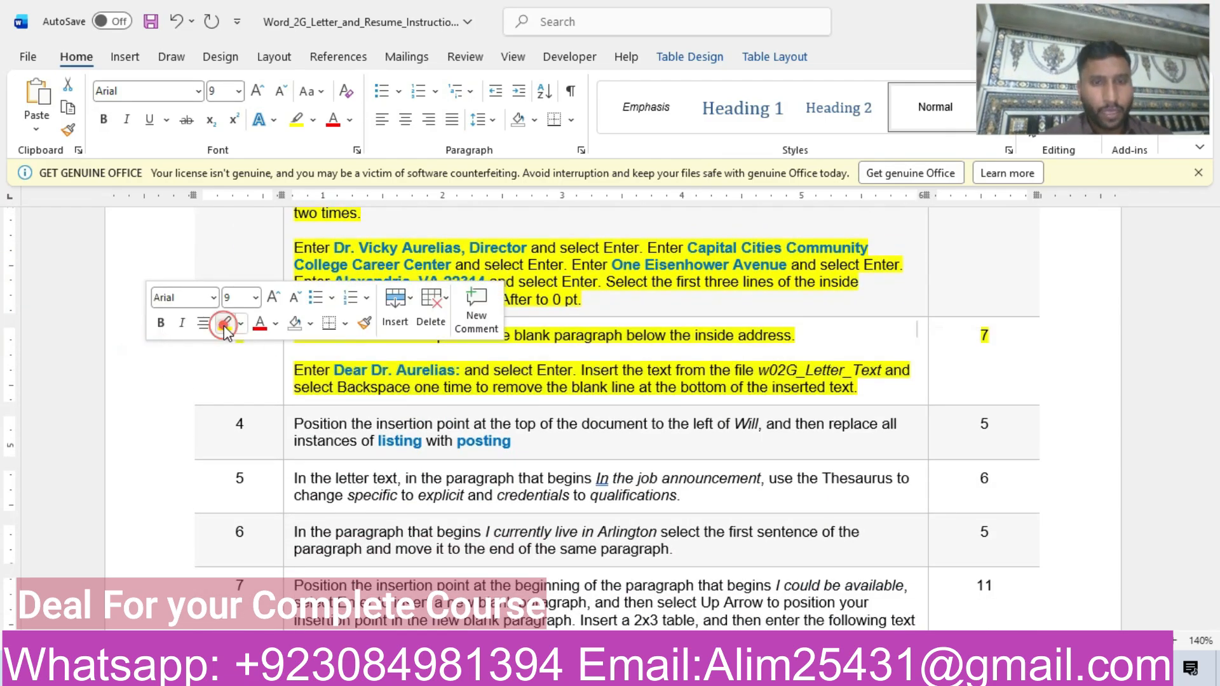
pyautogui.click(360, 376)
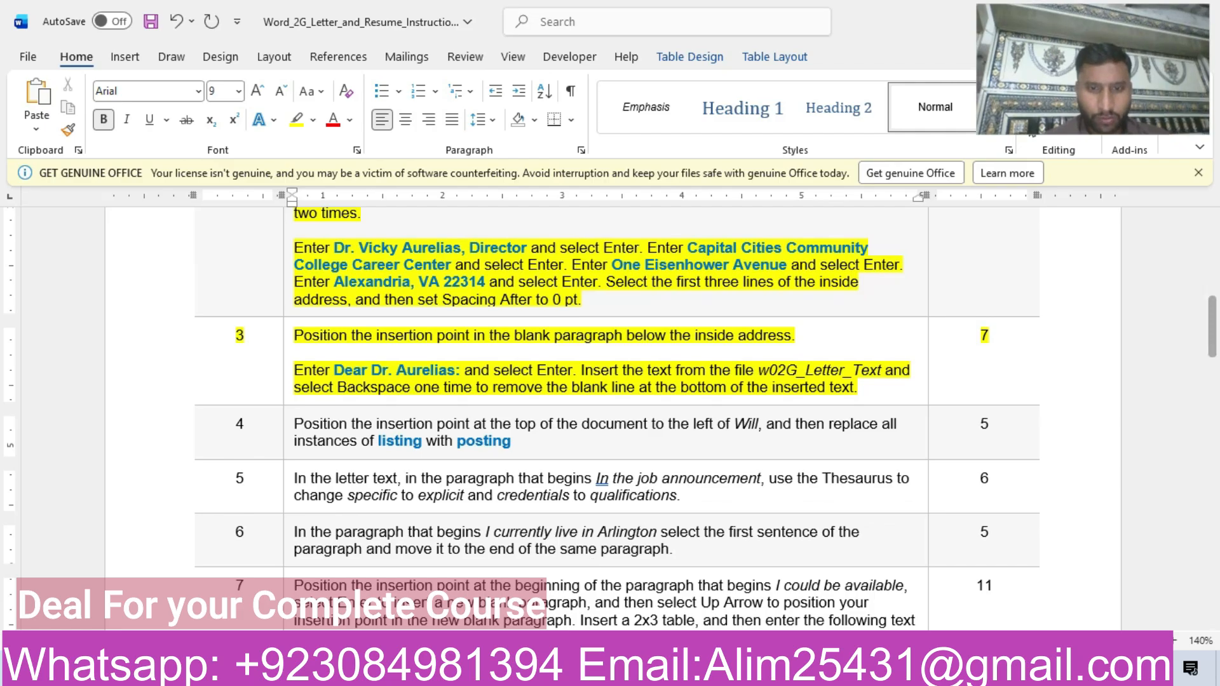
# Copy the salutation from step 3 of the instructions into the blank paragraph below the inside address as text only.
pyautogui.click(669, 596)
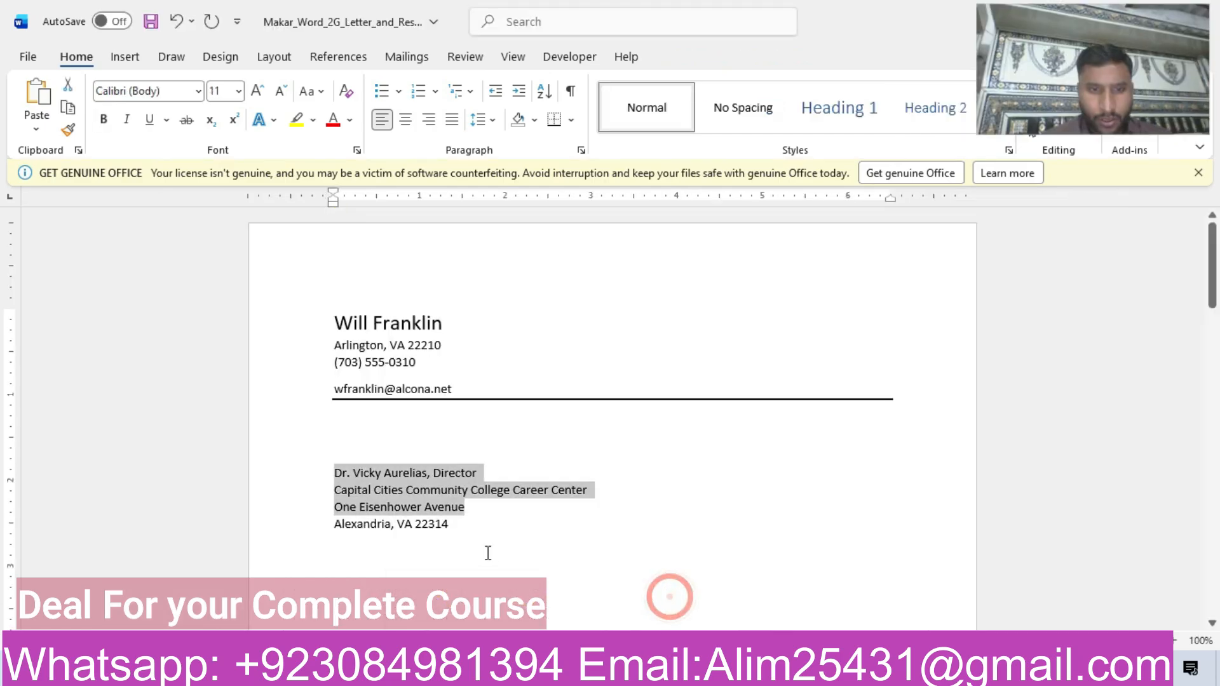
pyautogui.click(469, 534)
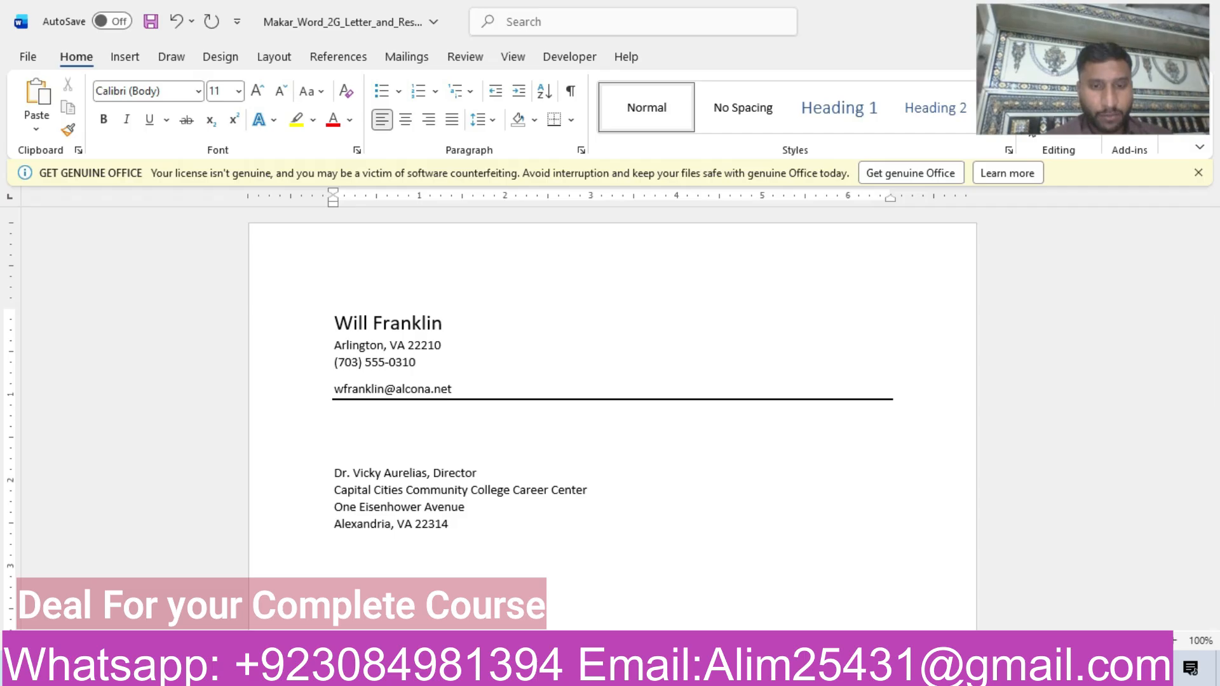
pyautogui.moveTo(591, 672)
pyautogui.click(502, 610)
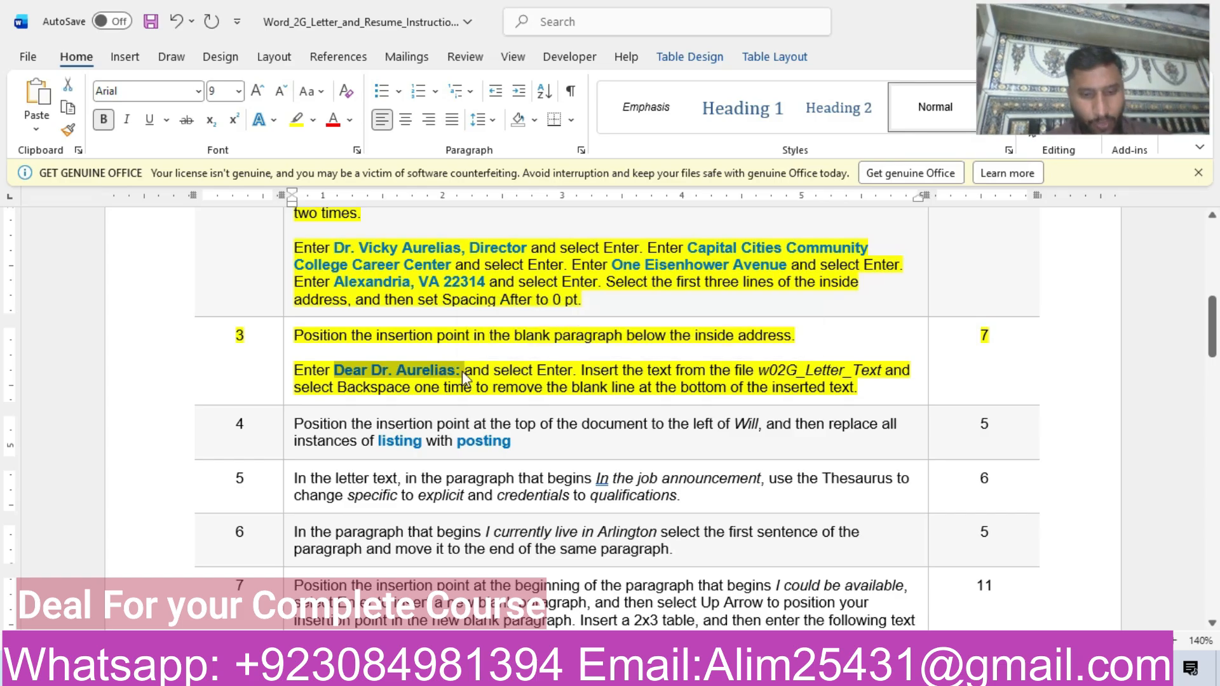
pyautogui.moveTo(591, 672)
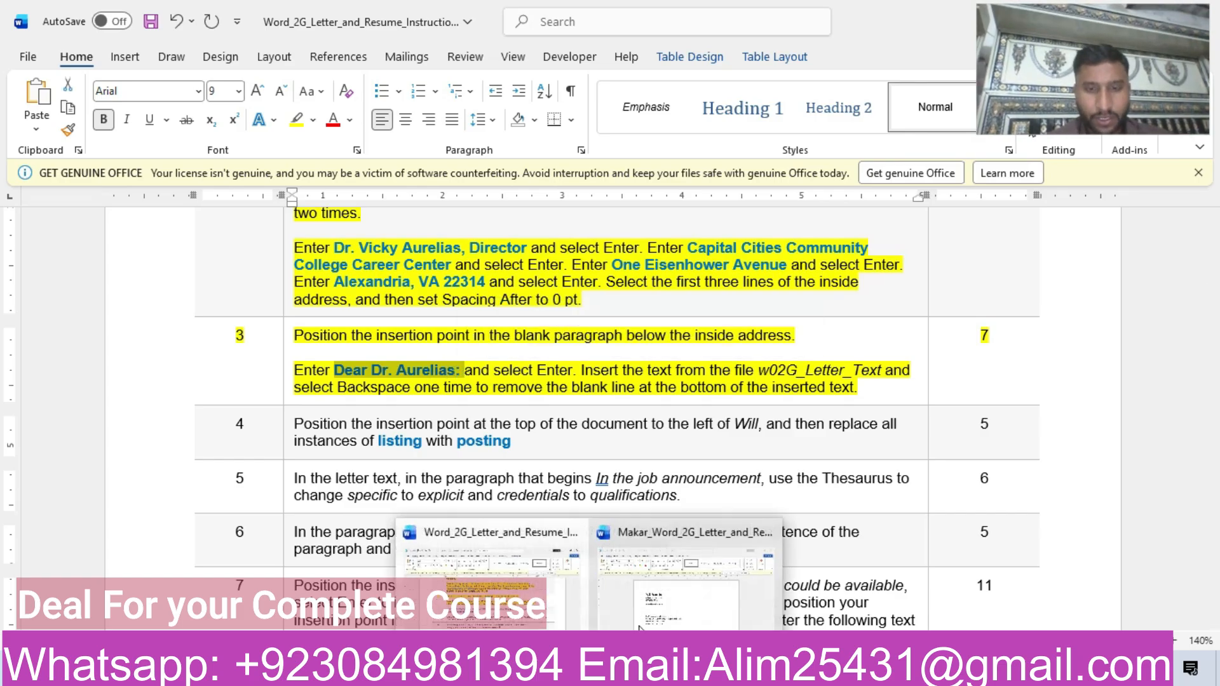
pyautogui.click(680, 591)
pyautogui.write('Dear Dr. Aurelias:')
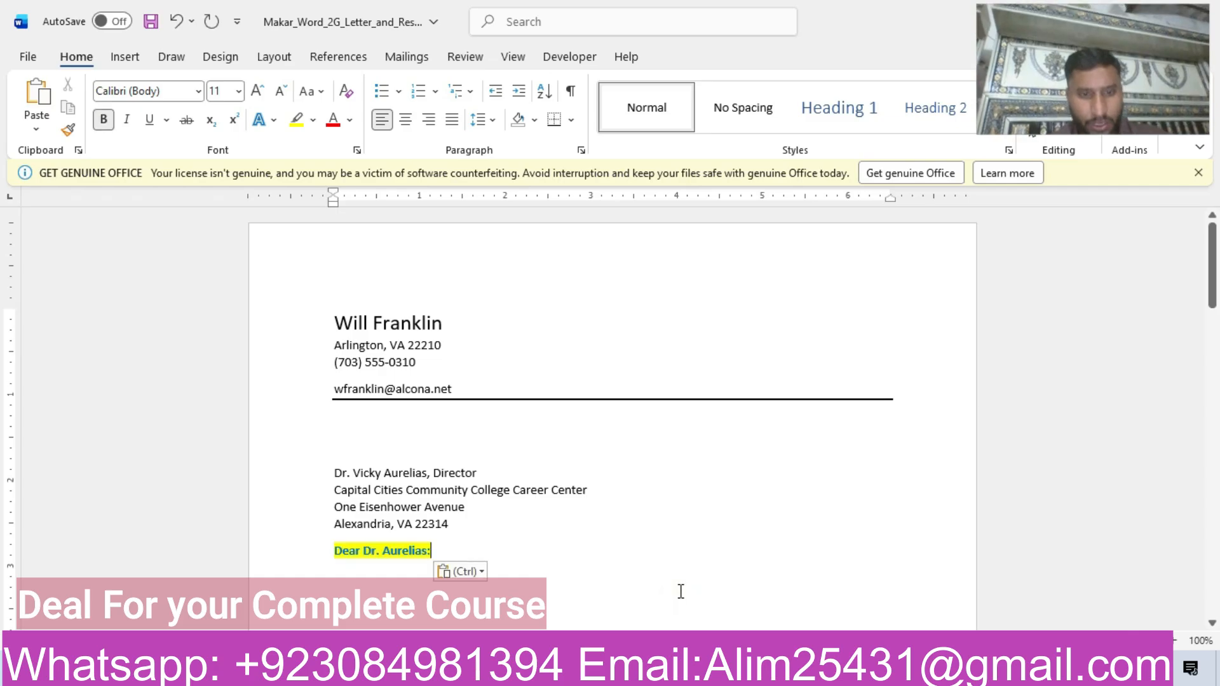
pyautogui.click(475, 574)
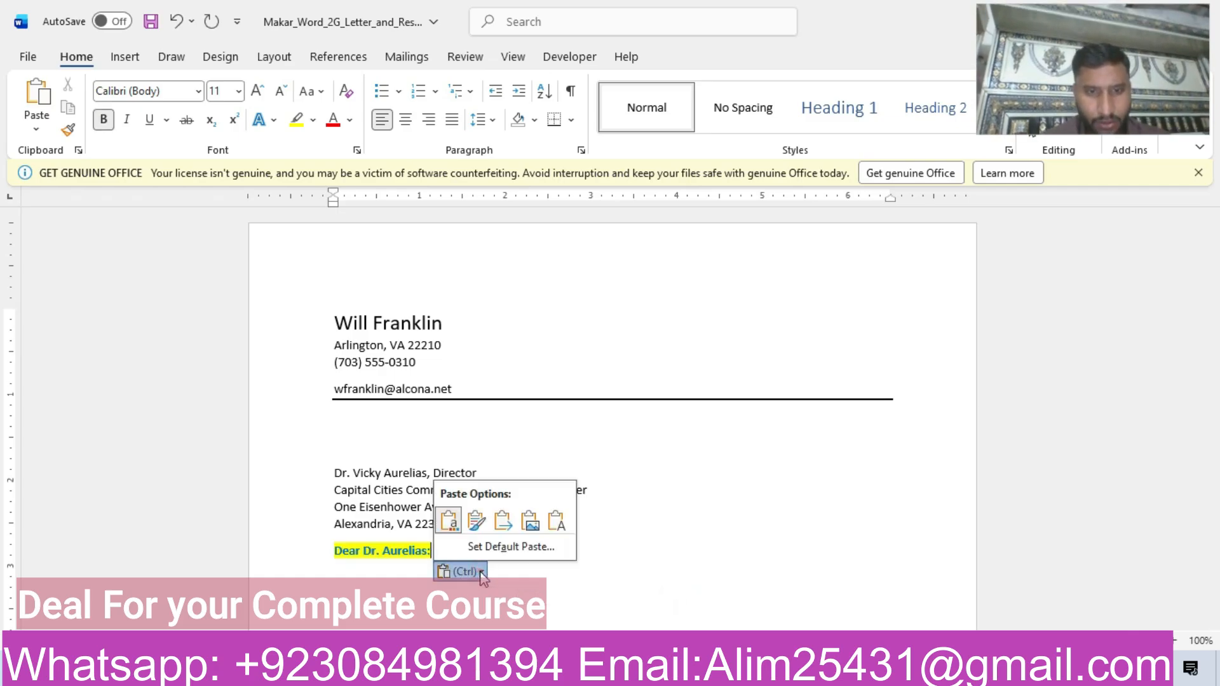
pyautogui.click(563, 521)
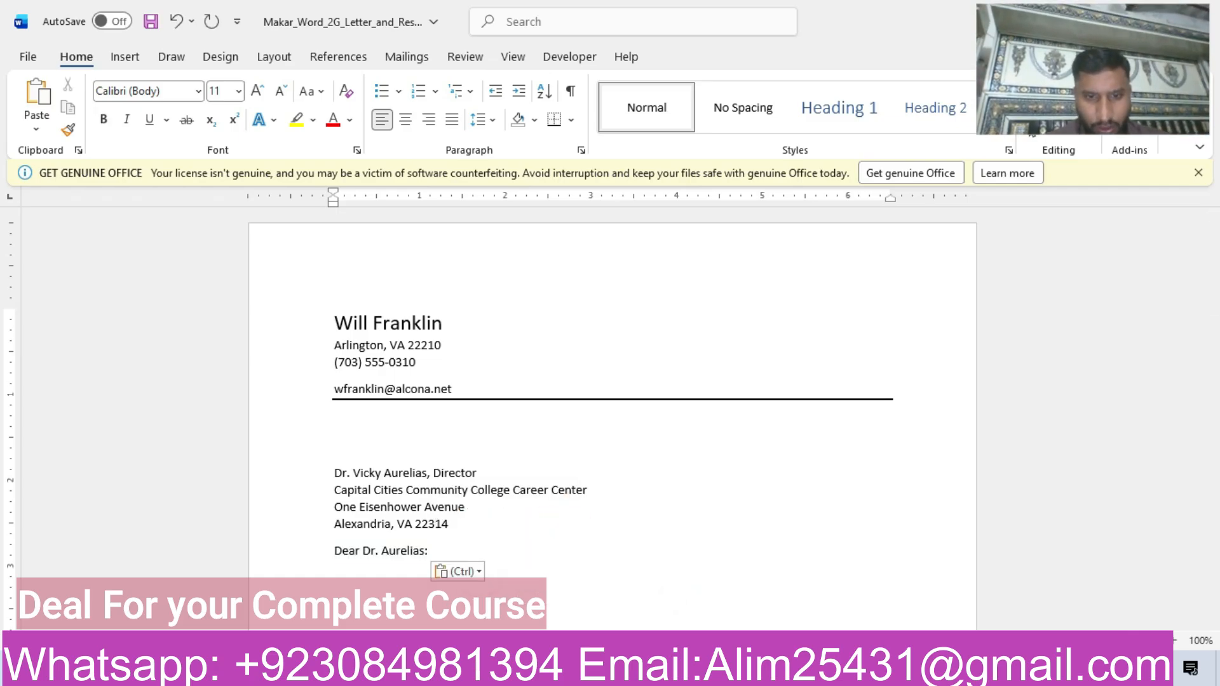
# Check step 3 of the instructions and start inserting text from a file at the blank line below the letter's salutation.
pyautogui.moveTo(589, 672)
pyautogui.click(483, 575)
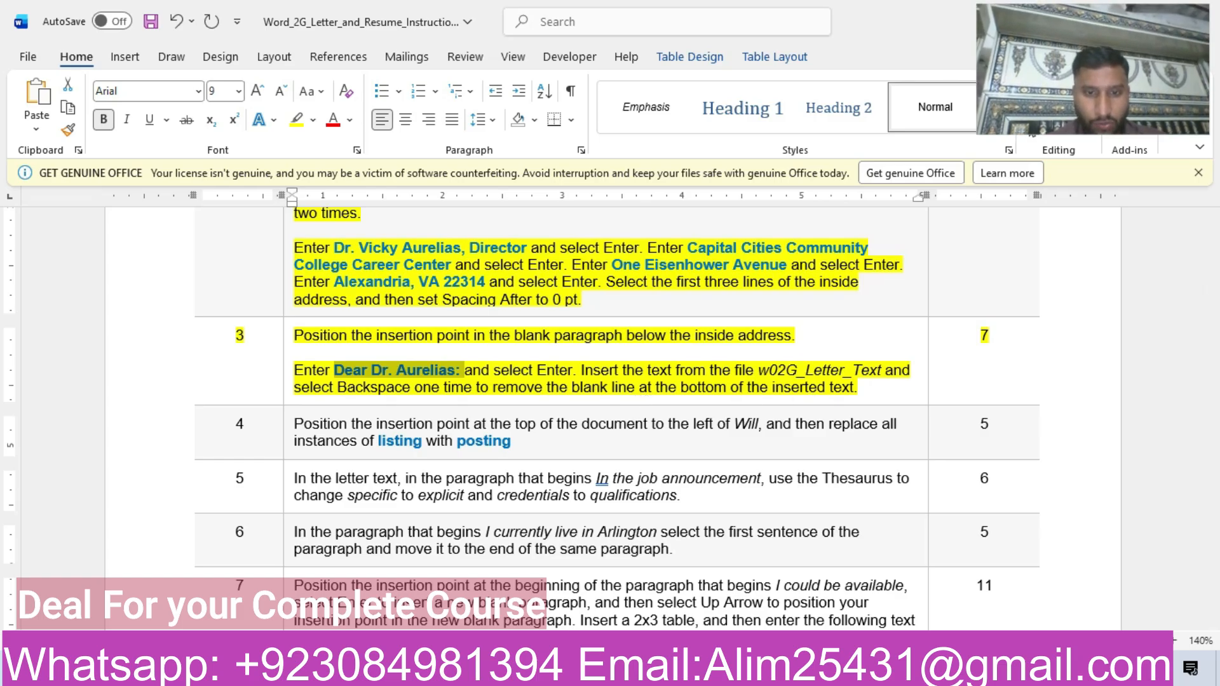
pyautogui.click(660, 619)
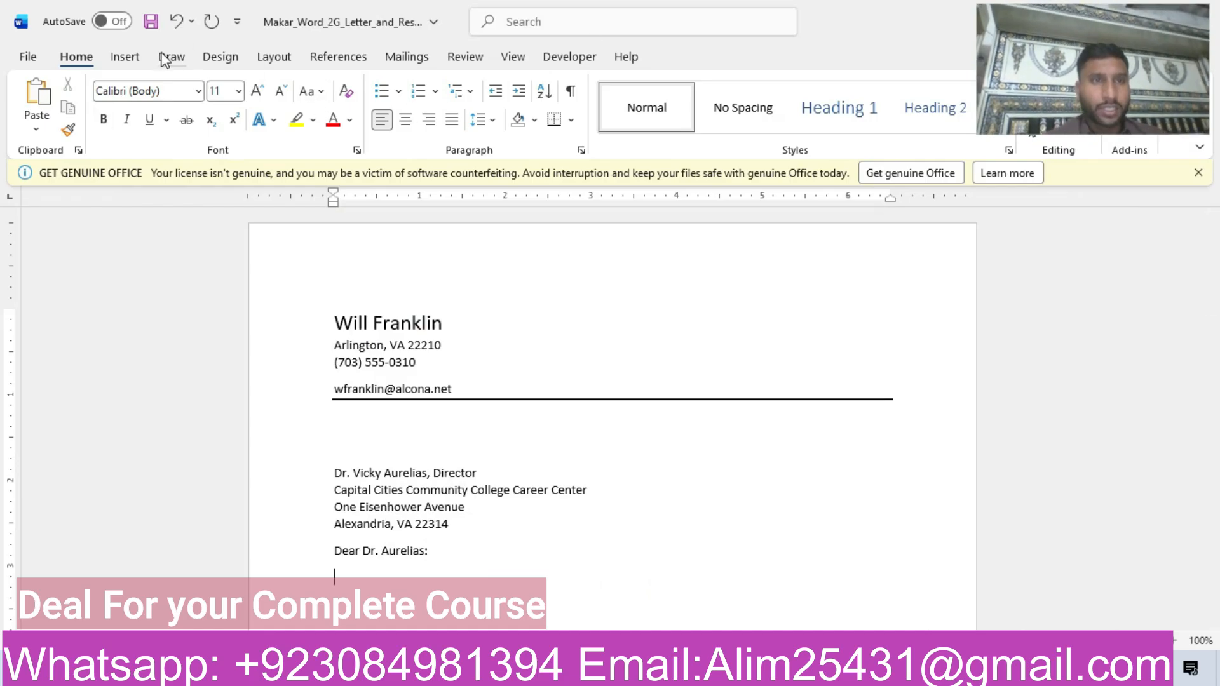
pyautogui.click(123, 64)
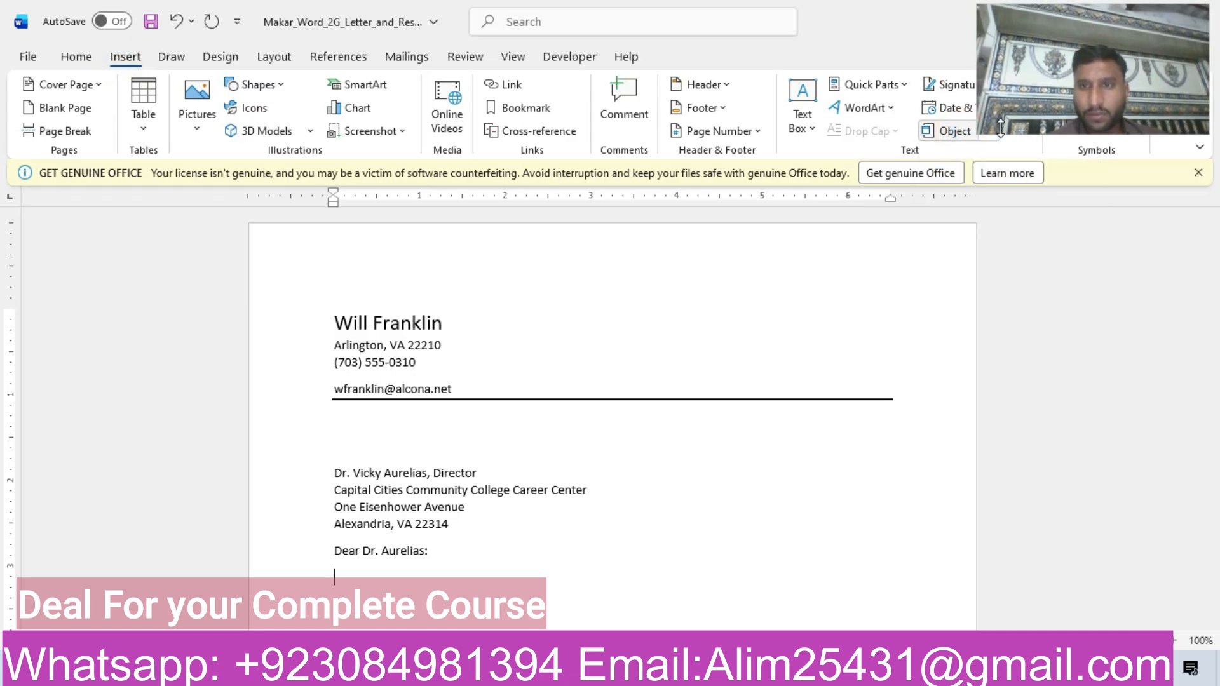
pyautogui.moveTo(1085, 36); pyautogui.dragTo(1131, 212)
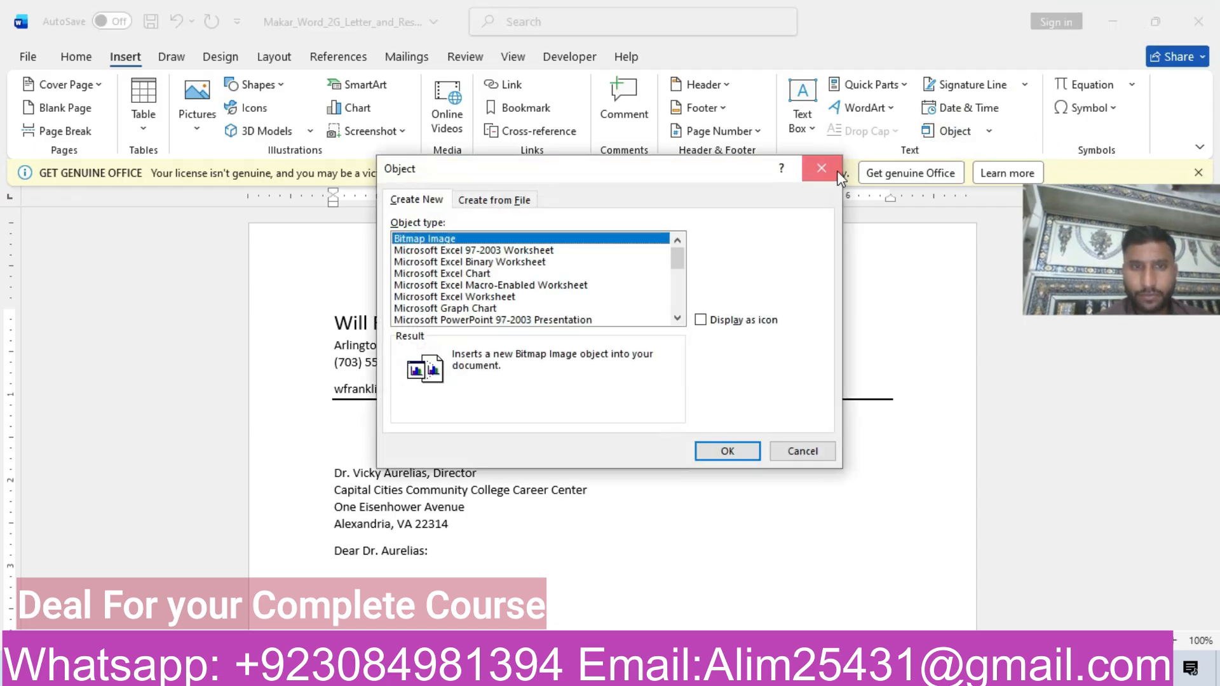
pyautogui.click(836, 170)
pyautogui.click(989, 131)
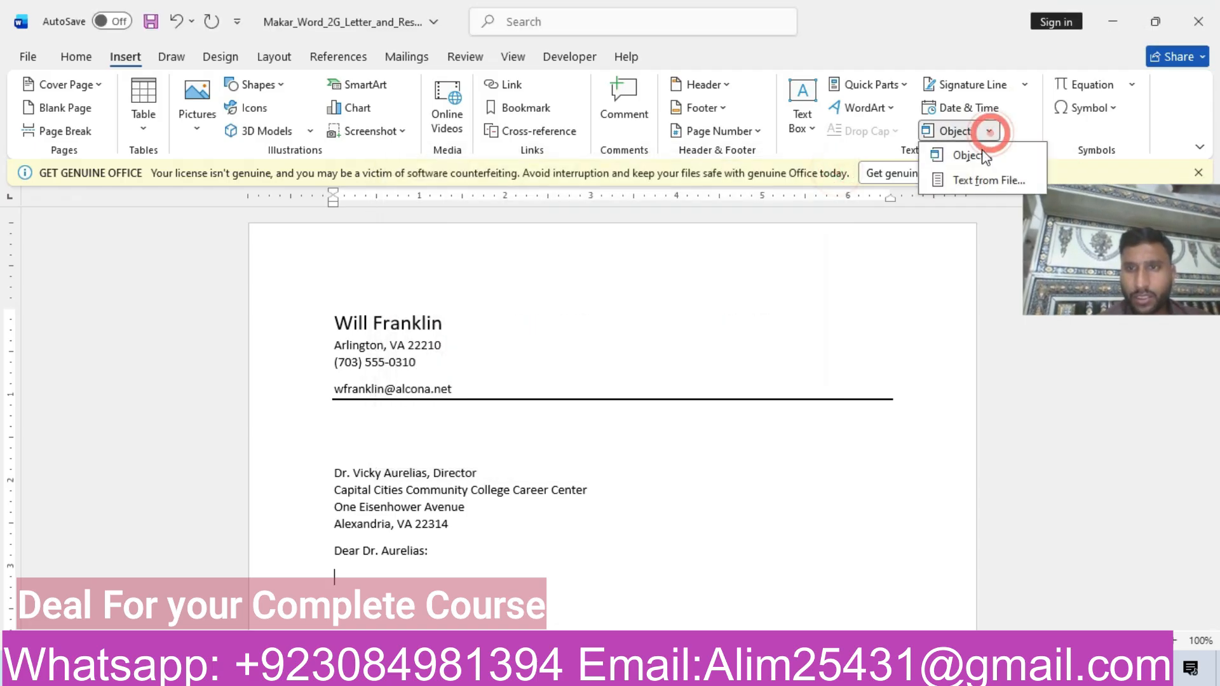
pyautogui.click(966, 182)
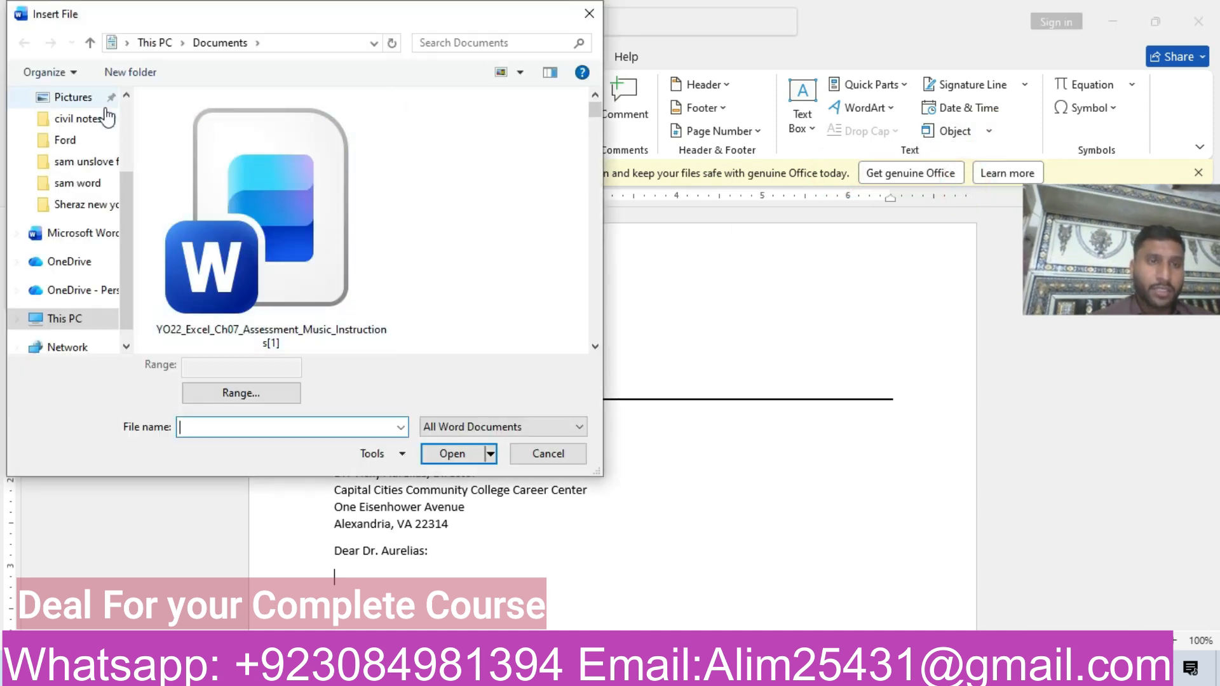
# Insert the text of w02G_Letter_Text 2 from the Downloads folder and remove the blank line at the end of the inserted text.
pyautogui.click(129, 116)
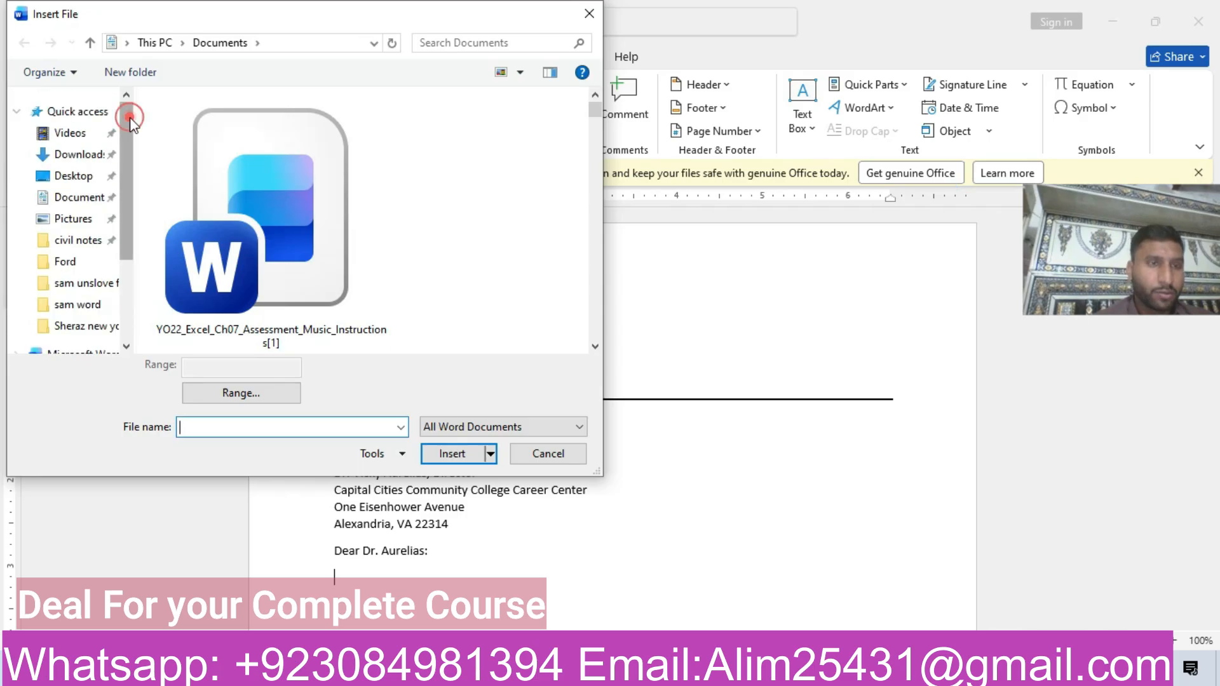
pyautogui.click(88, 154)
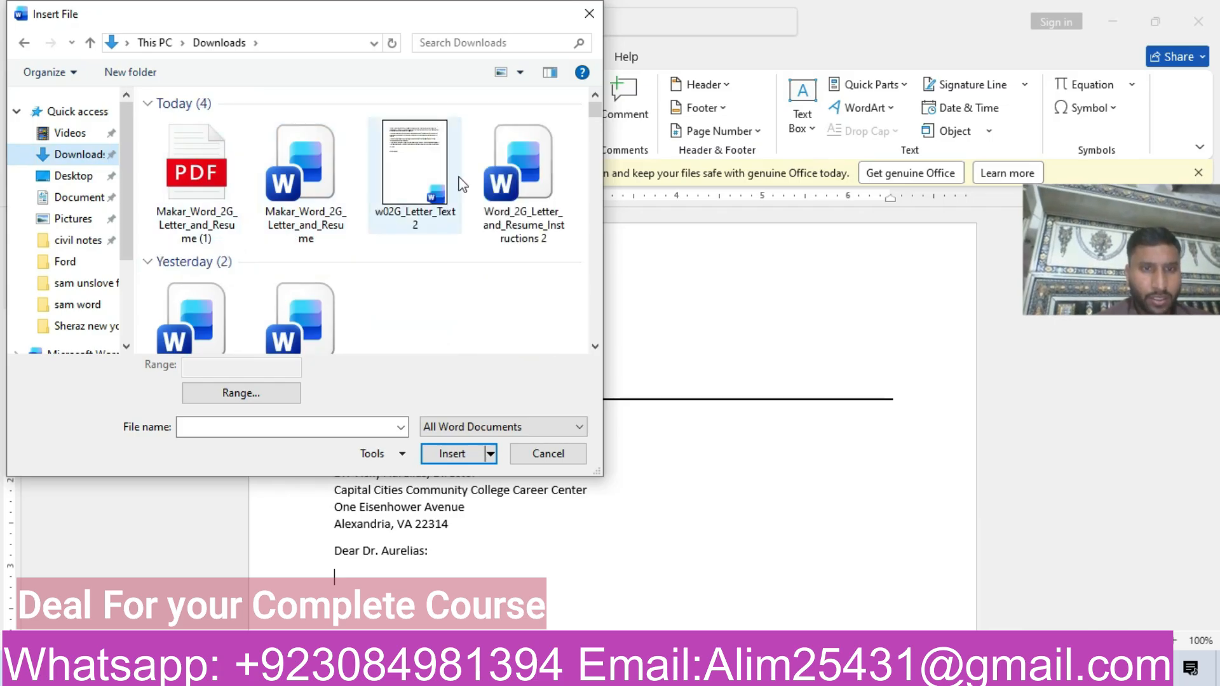
pyautogui.click(421, 178)
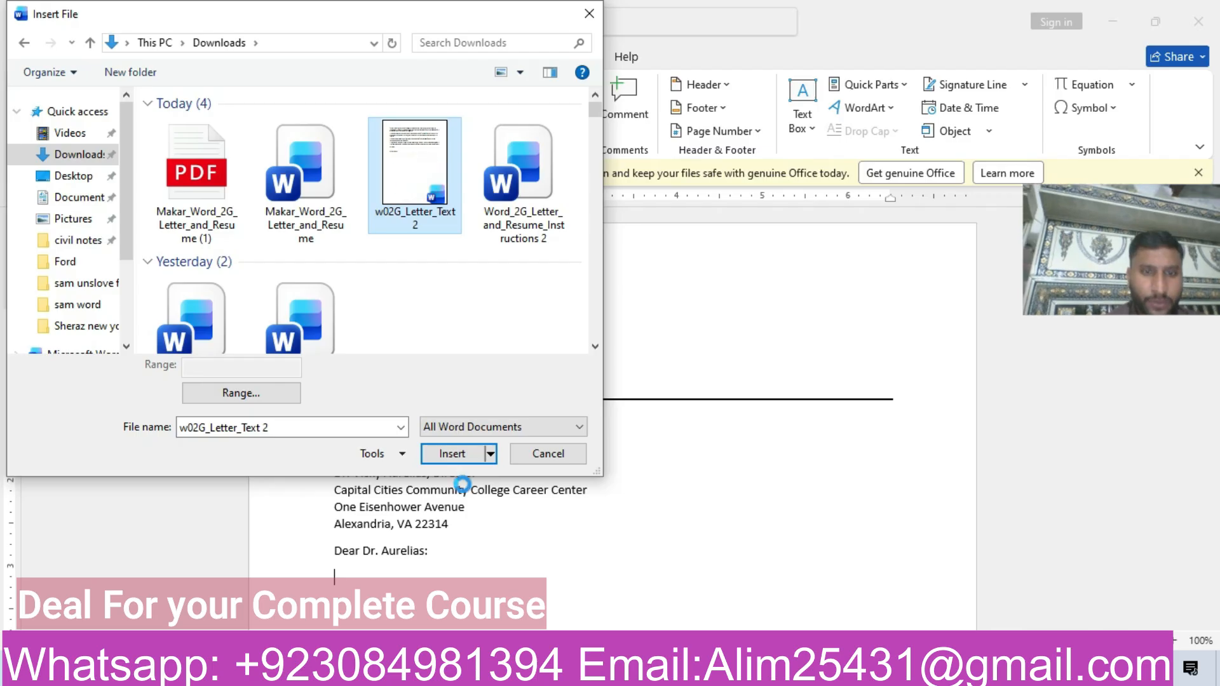
pyautogui.click(452, 454)
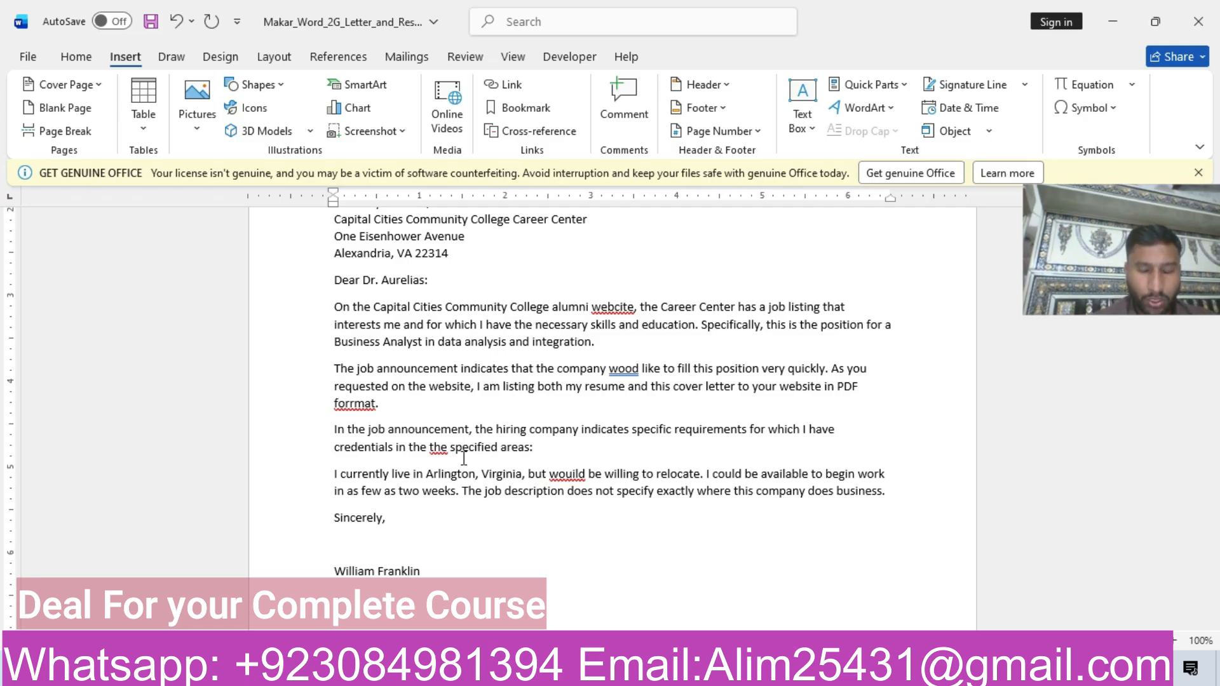
pyautogui.press('BackSpace')
pyautogui.moveTo(1188, 212); pyautogui.dragTo(1135, 56)
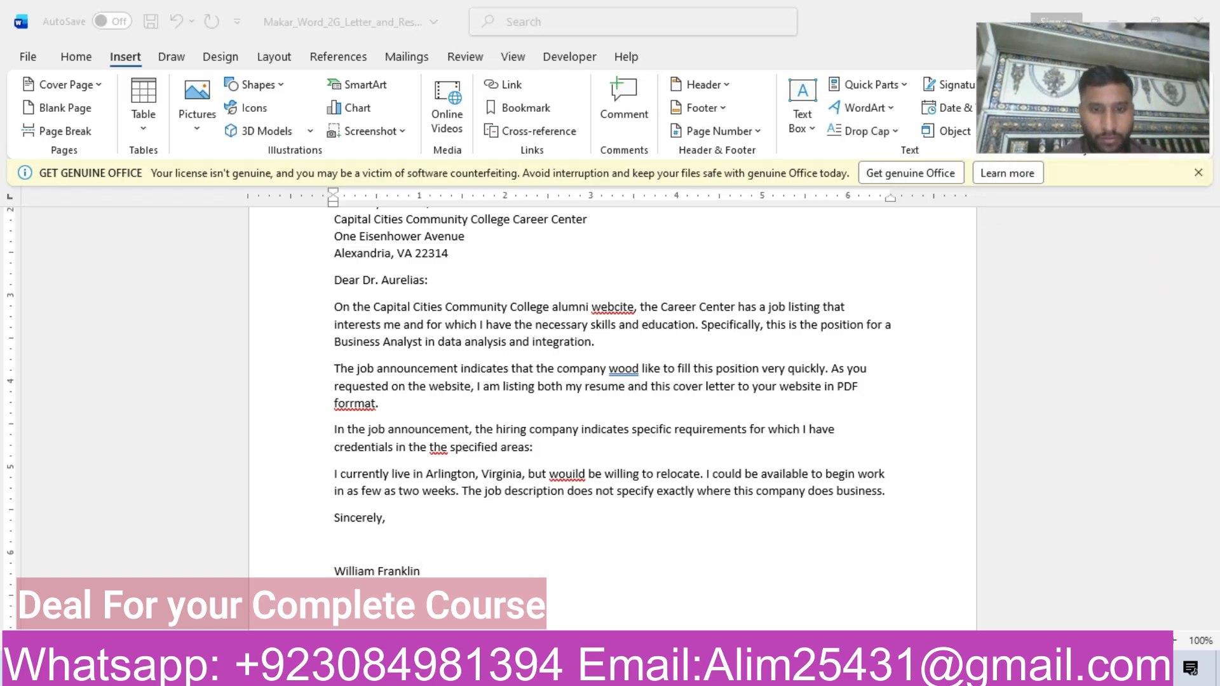
# Switch back to the instructions document and highlight the step 4 row of the table in yellow.
pyautogui.moveTo(533, 673)
pyautogui.click(460, 547)
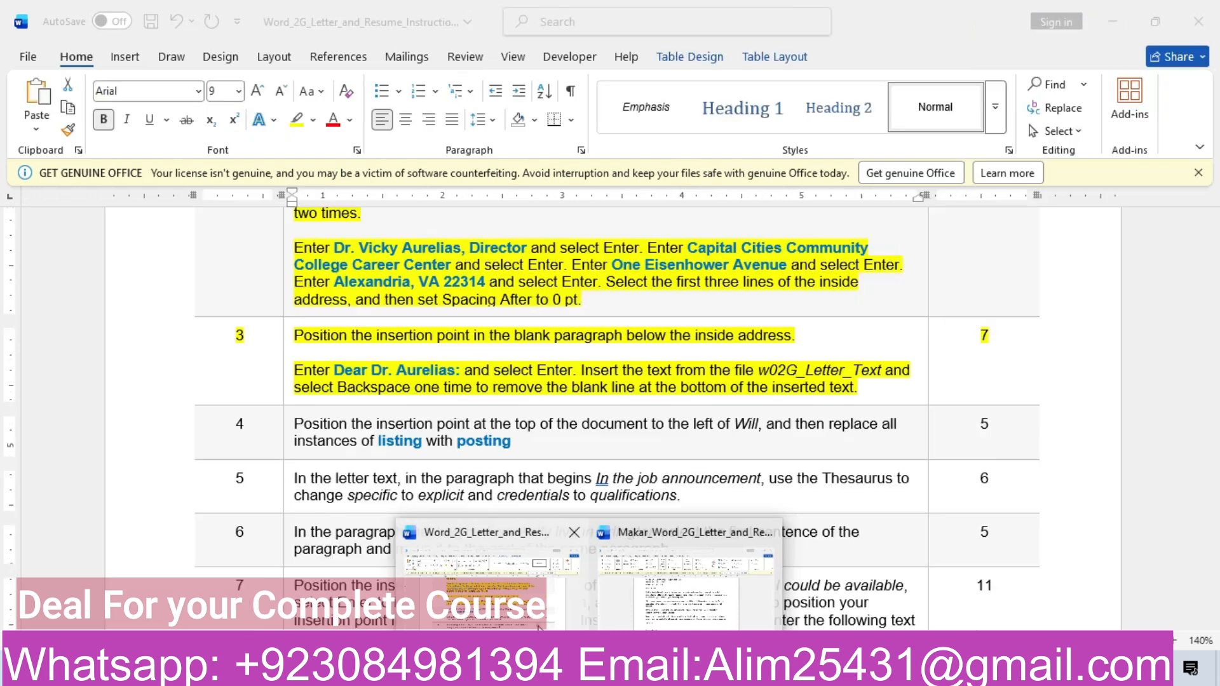
pyautogui.click(156, 434)
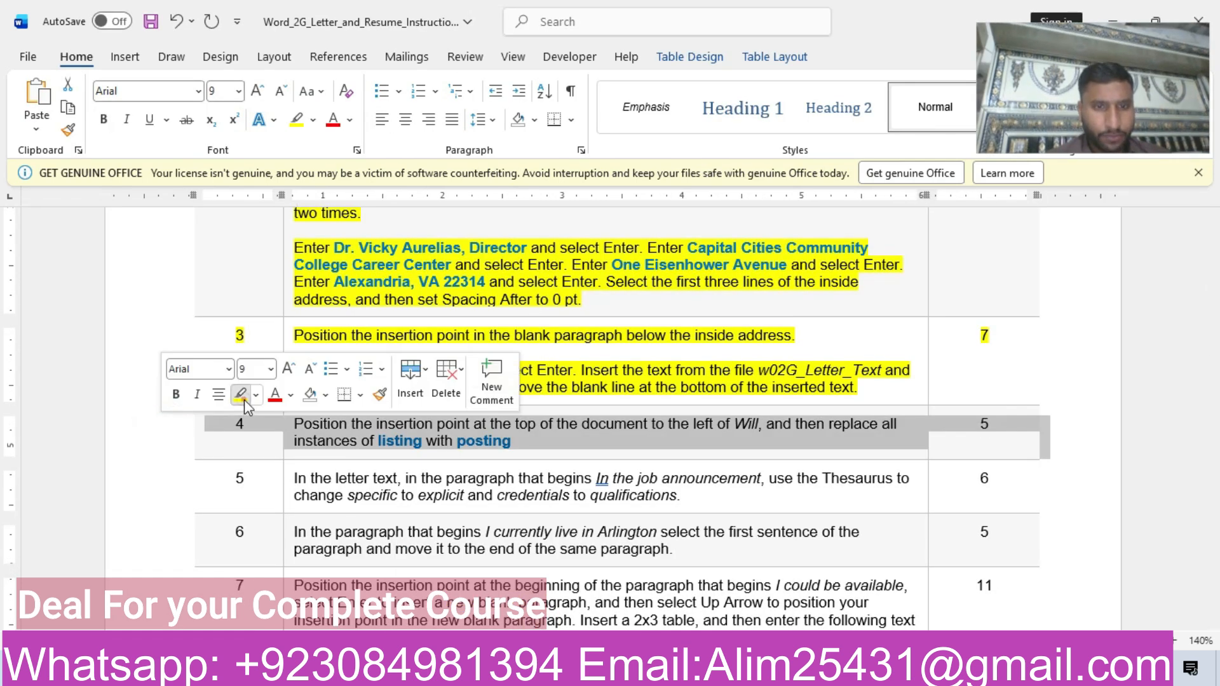
pyautogui.click(244, 399)
pyautogui.click(542, 441)
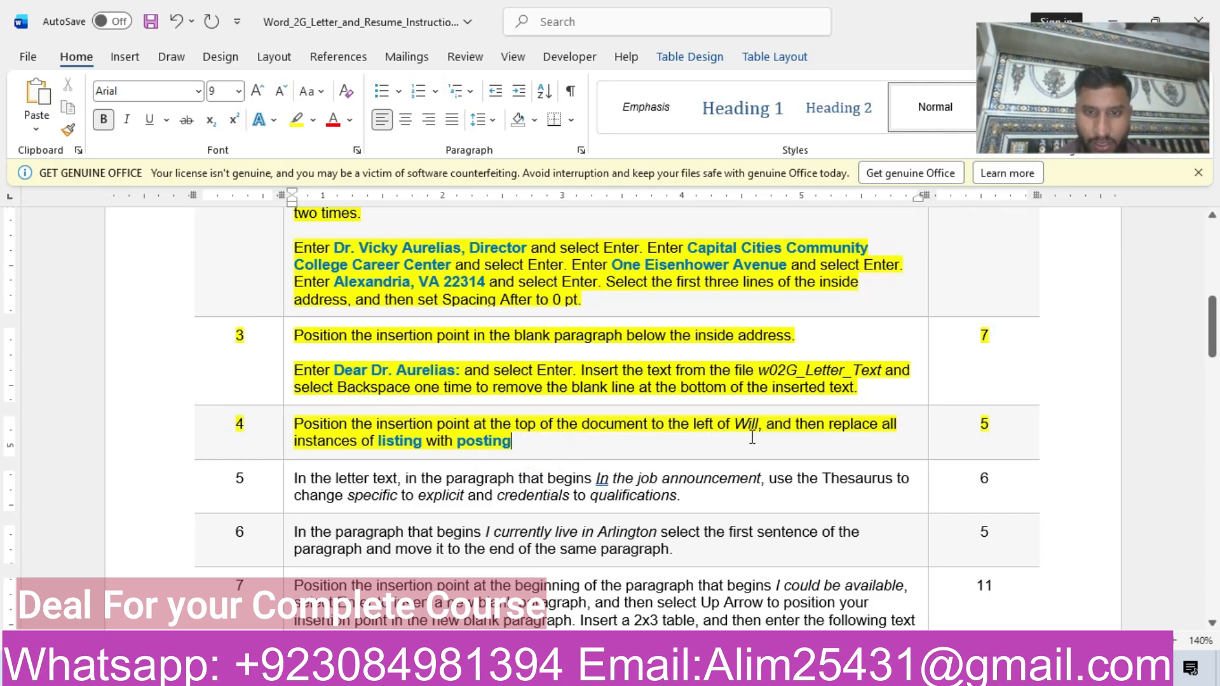
# Place the insertion point before the name at the very top of the letter and recheck step 4 of the instructions.
pyautogui.moveTo(588, 673)
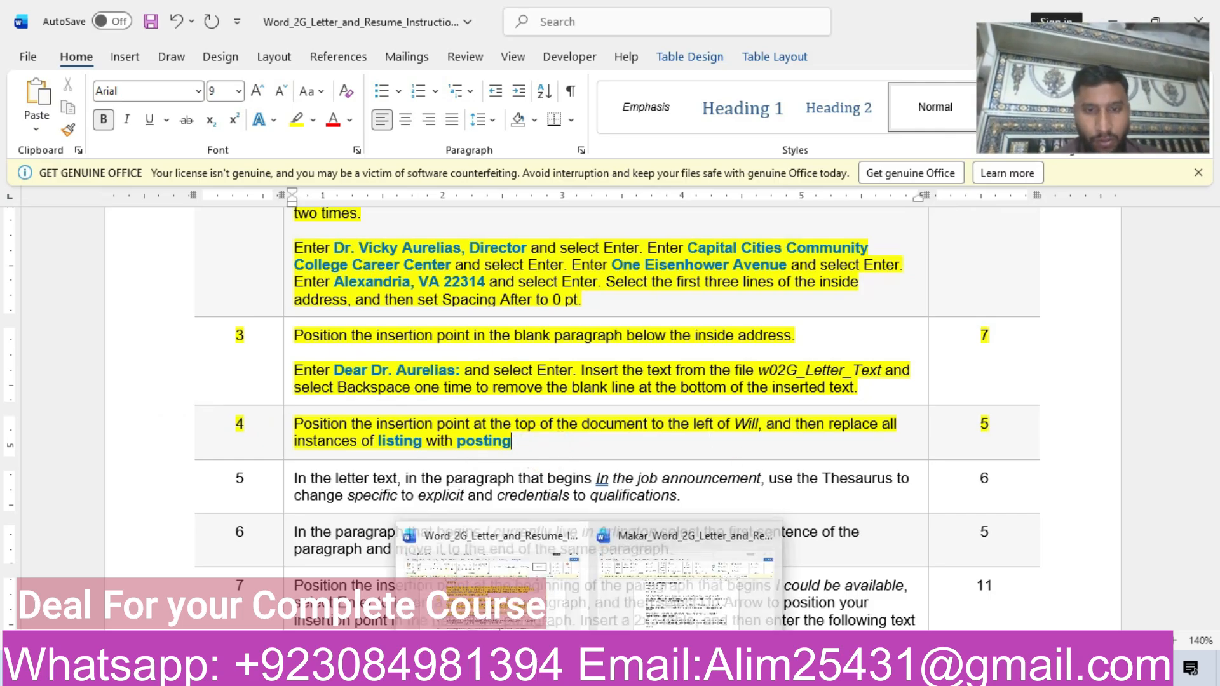
pyautogui.click(674, 597)
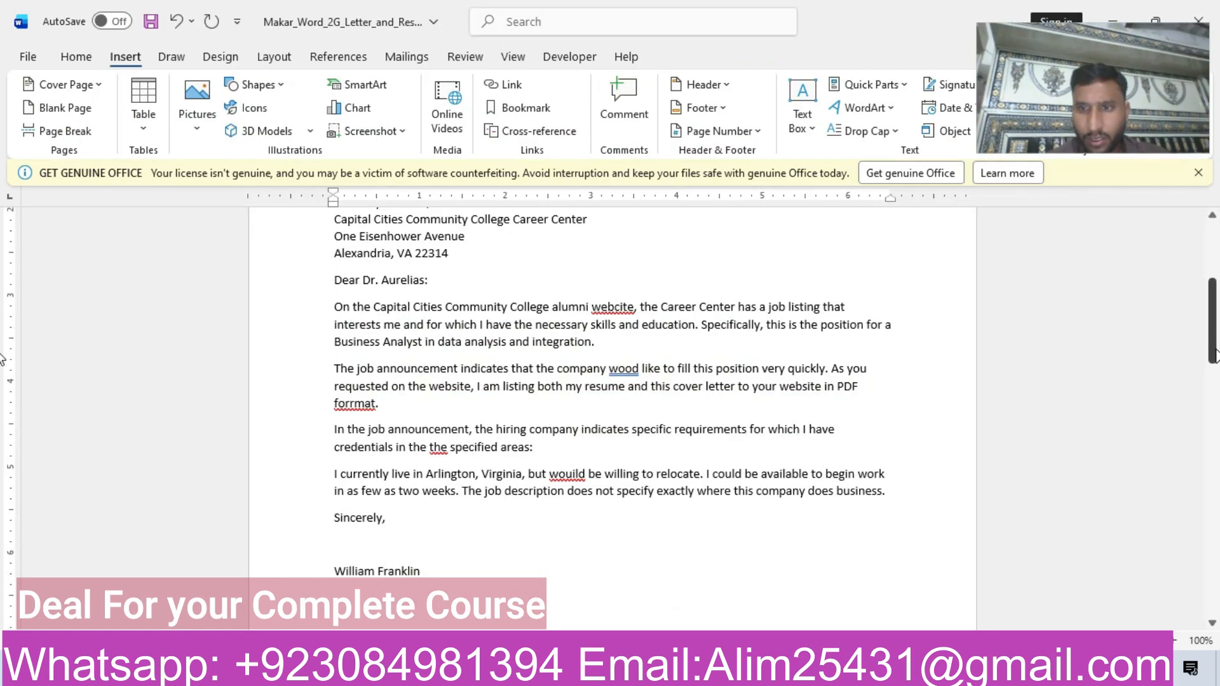
pyautogui.hotkey('ctrl', 'Home')
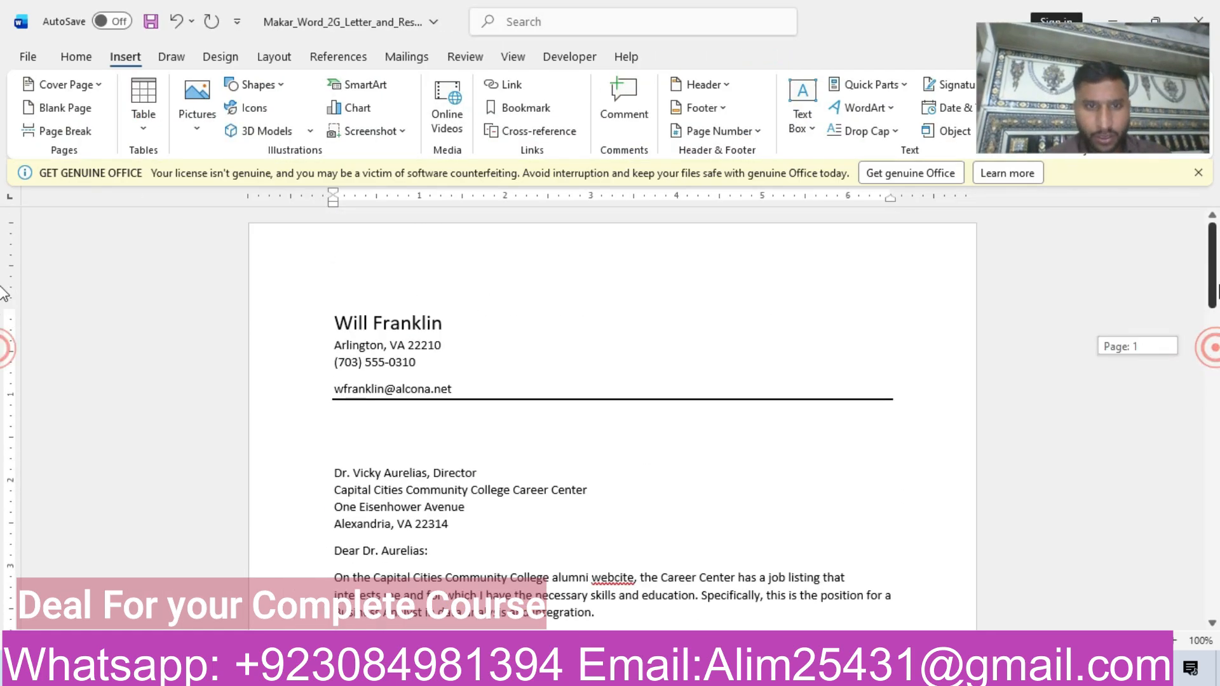
pyautogui.click(331, 323)
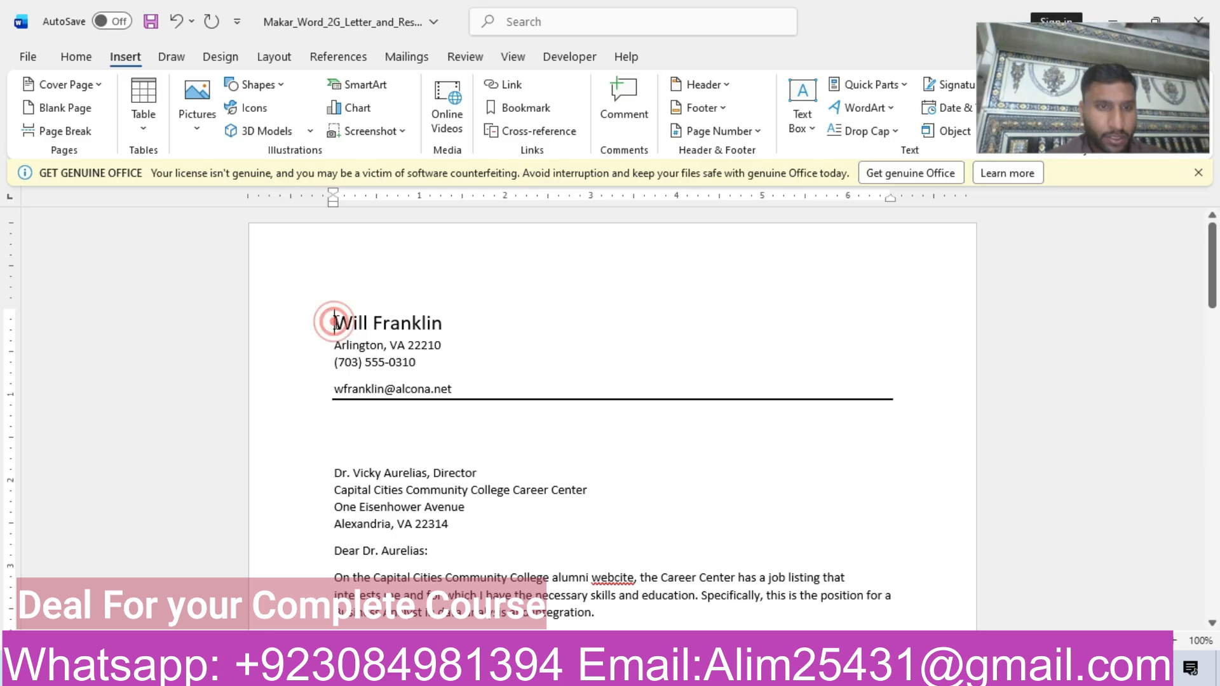
pyautogui.moveTo(589, 672)
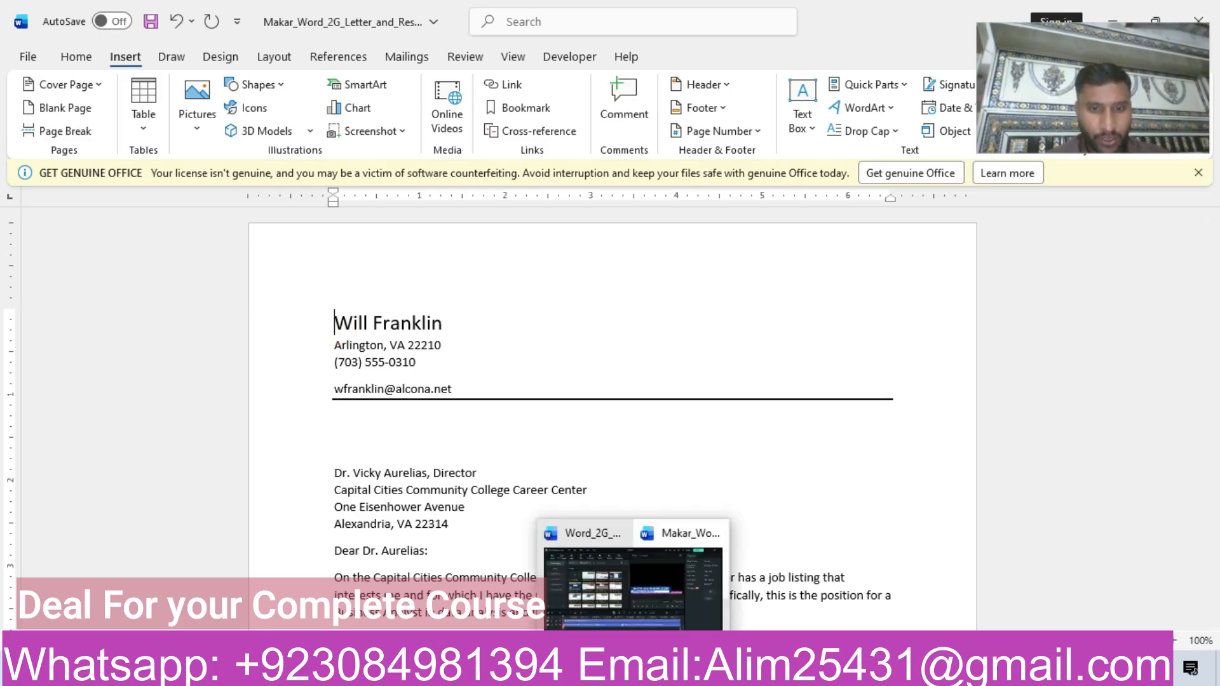
pyautogui.click(505, 616)
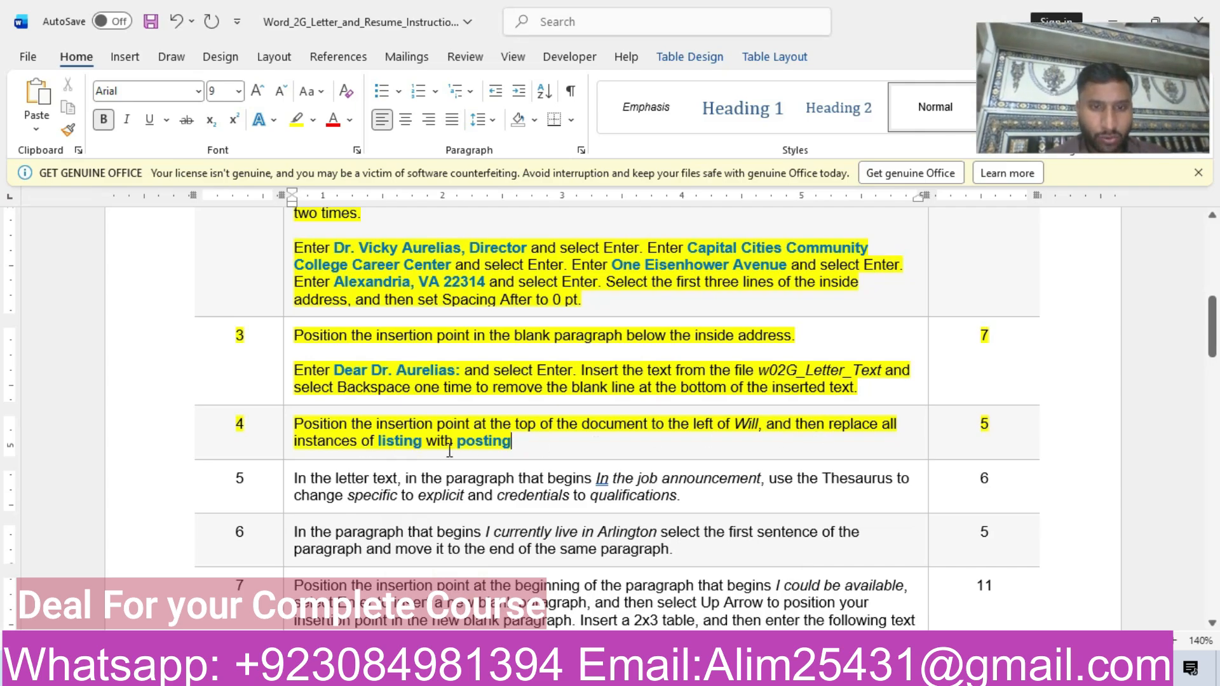
pyautogui.moveTo(559, 673)
pyautogui.click(692, 596)
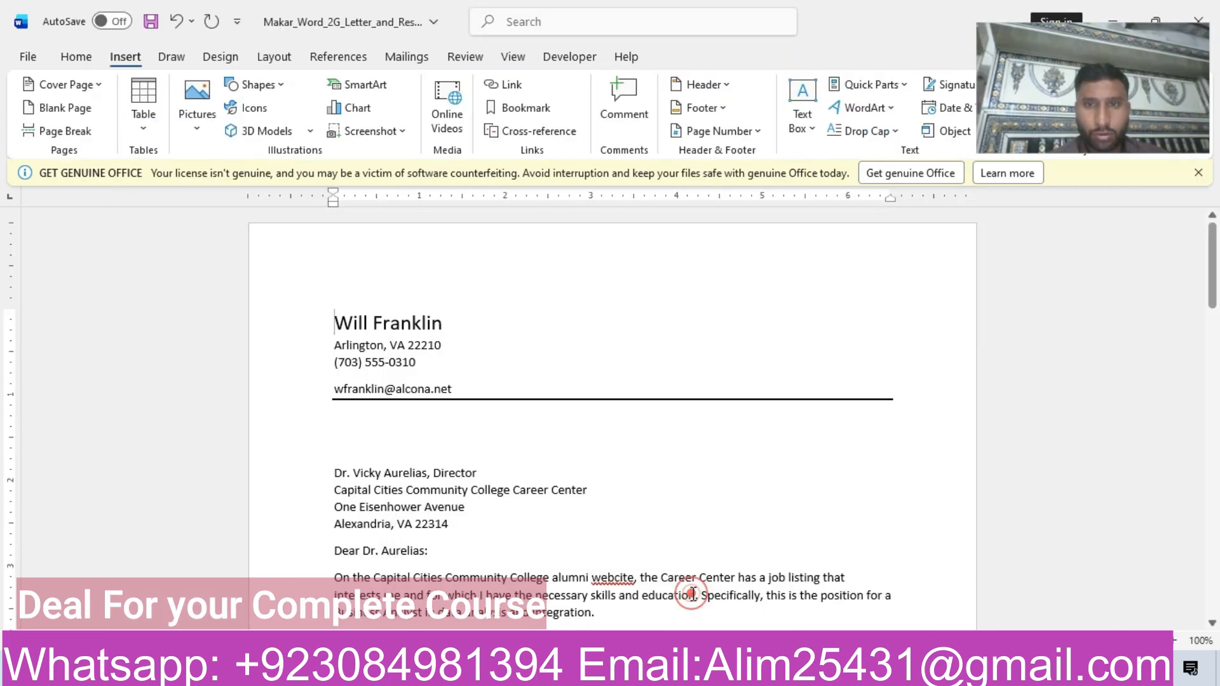
# Open Find and Replace in the letter and look up the search and replacement words in step 4 of the instructions.
pyautogui.click(67, 64)
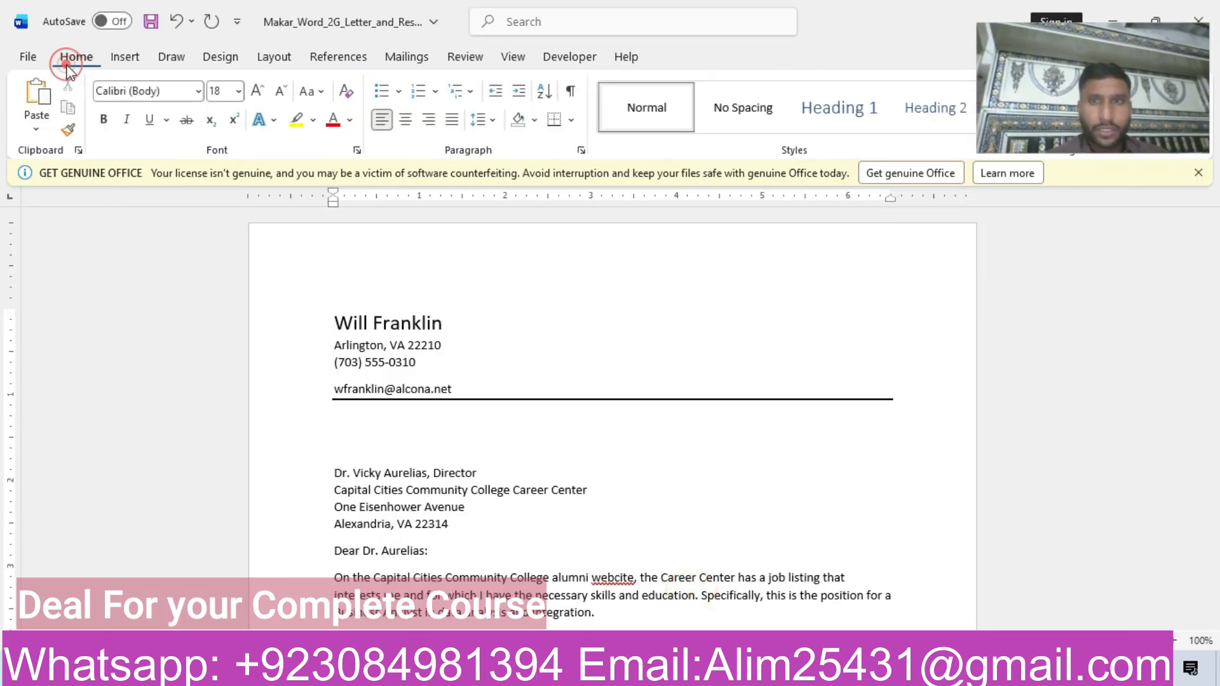
pyautogui.moveTo(1038, 60); pyautogui.dragTo(1088, 239)
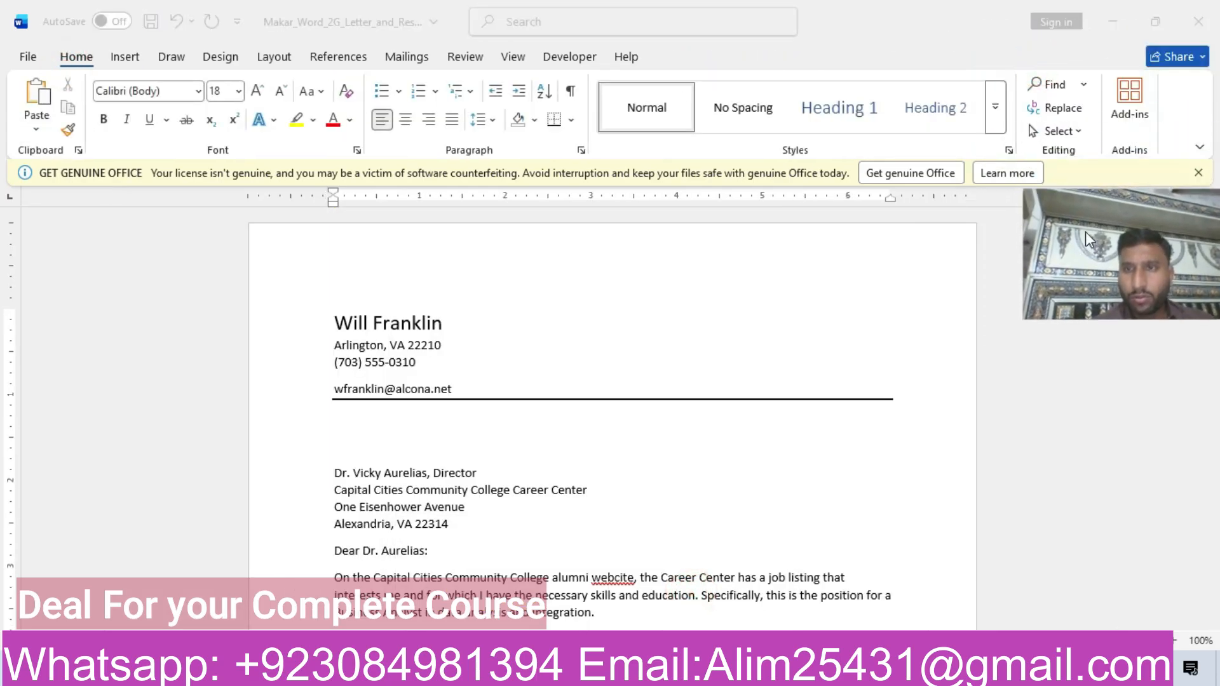
pyautogui.click(1058, 110)
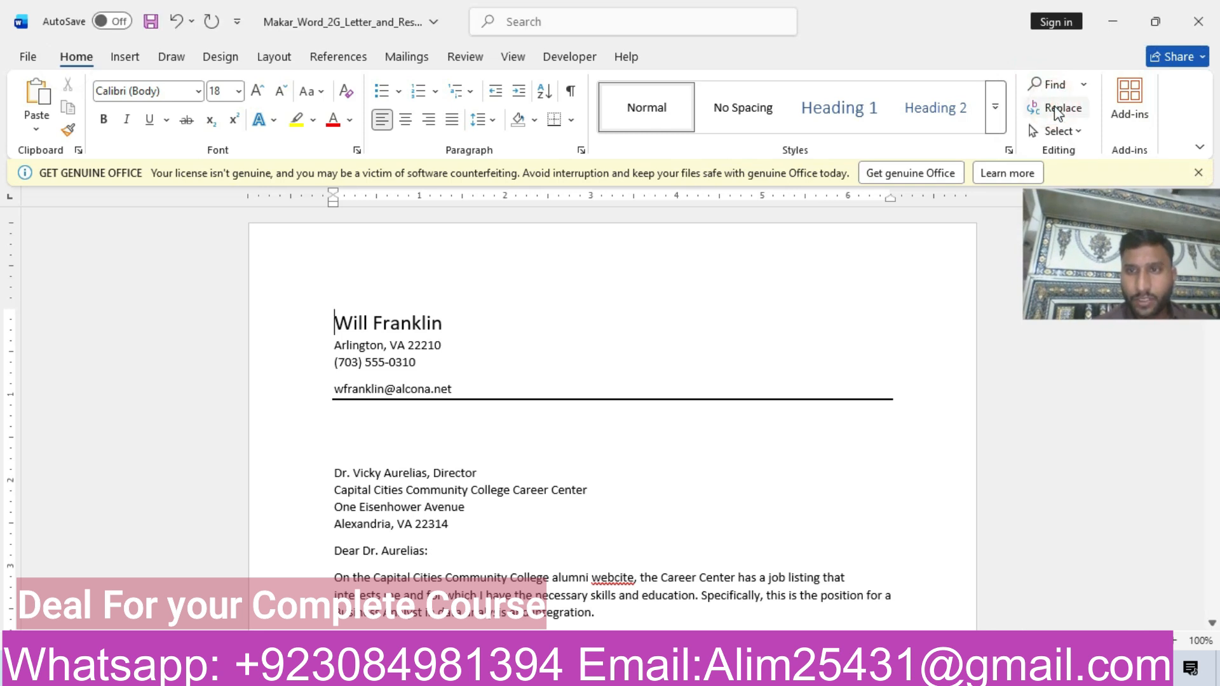
pyautogui.moveTo(1083, 239); pyautogui.dragTo(1042, 73)
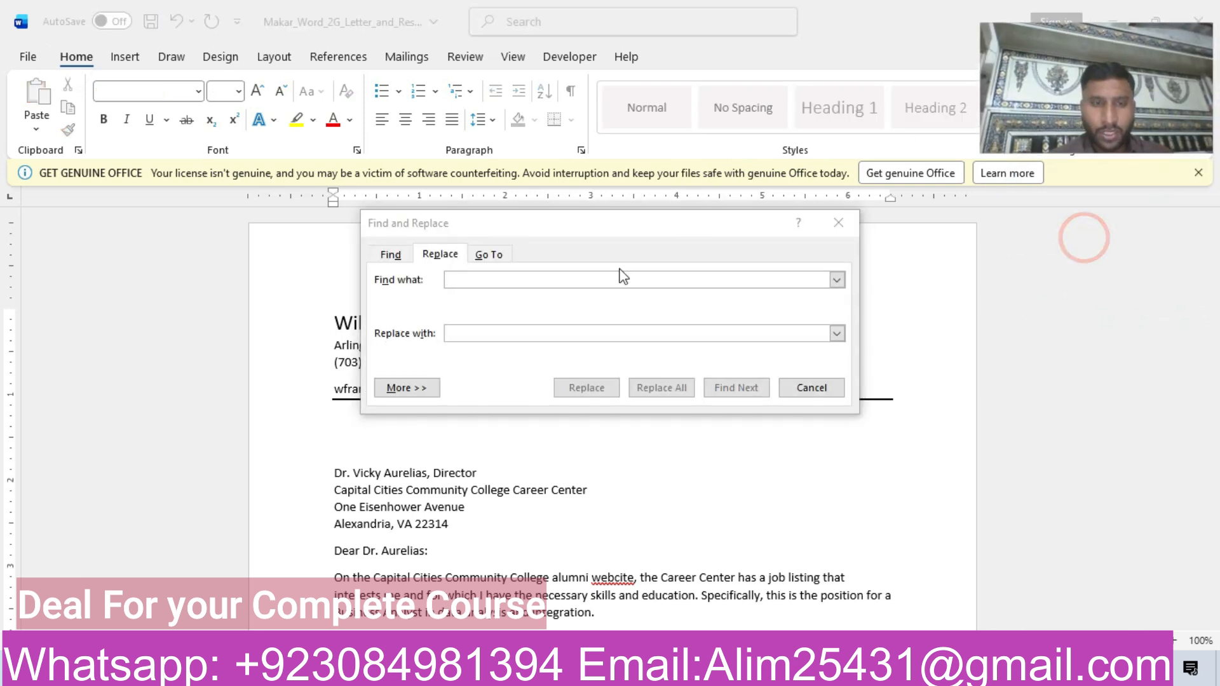
pyautogui.click(537, 276)
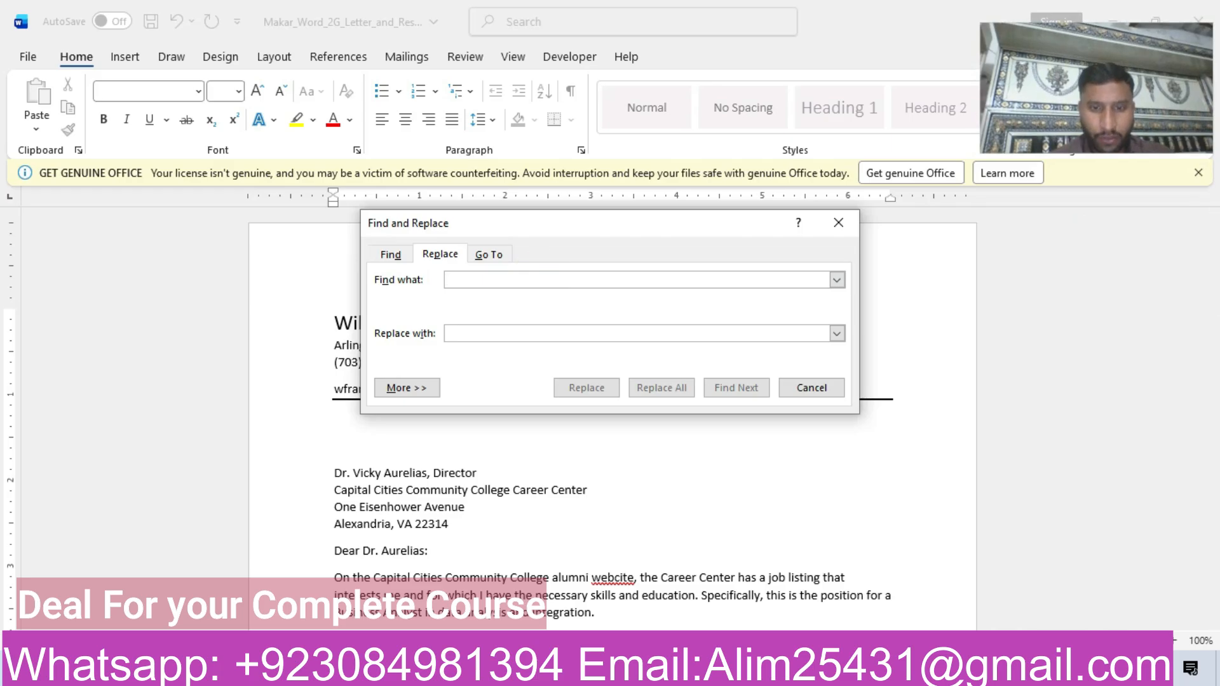
pyautogui.moveTo(589, 672)
pyautogui.click(489, 578)
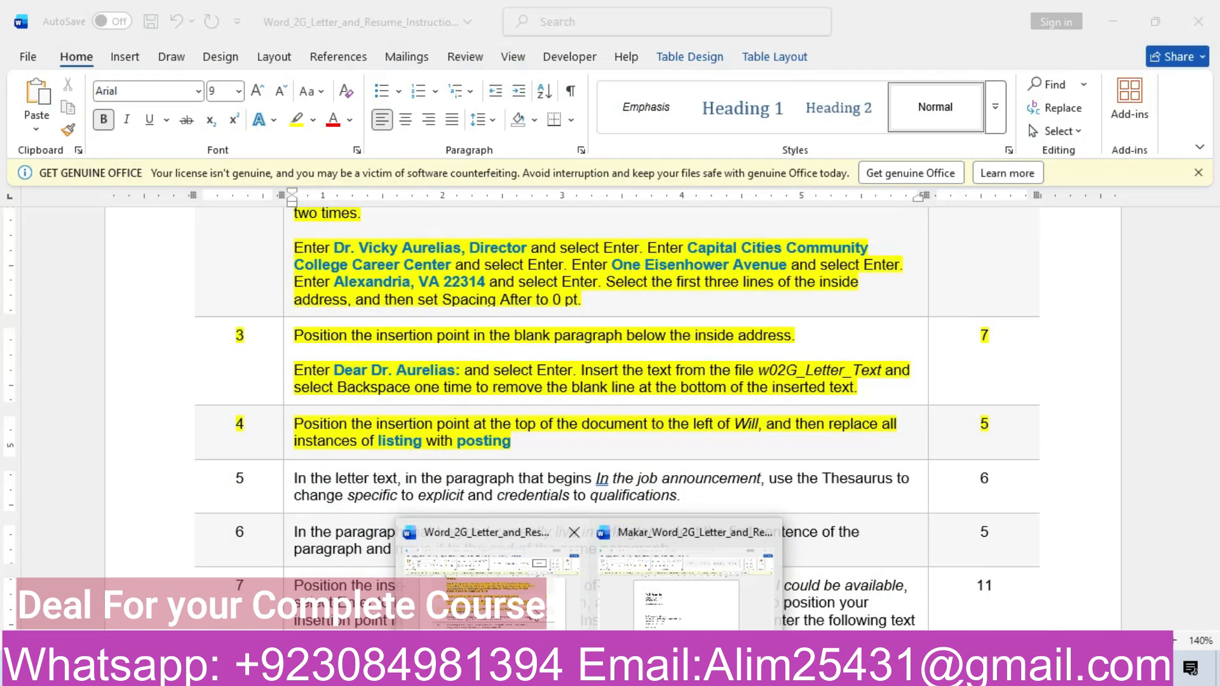
pyautogui.click(687, 595)
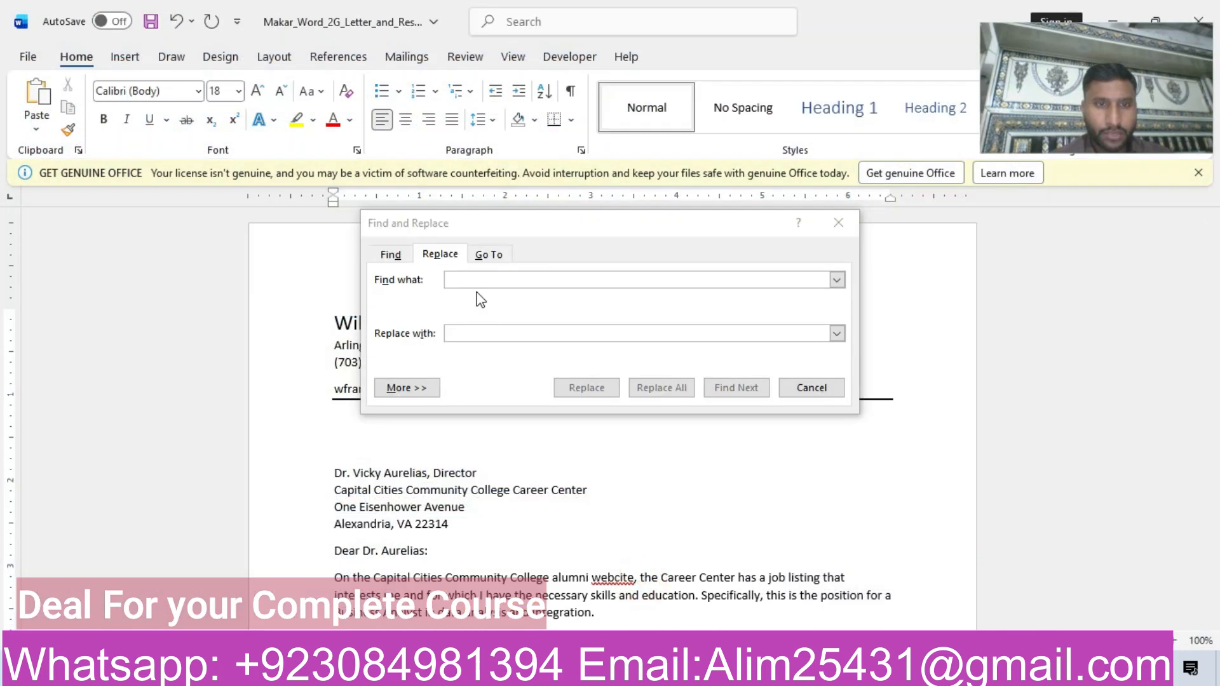
# Replace all instances of "listing" with "posting" in the letter, checking both words against step 4 of the instructions.
pyautogui.click(479, 280)
pyautogui.write('lis')
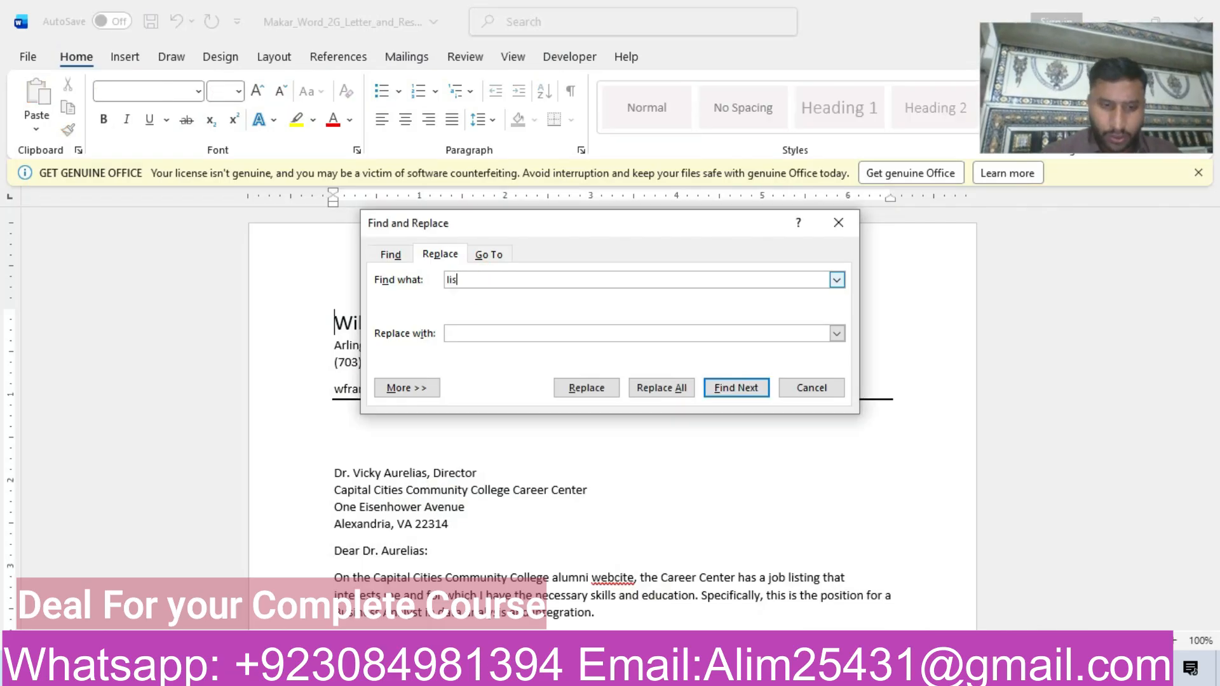
pyautogui.write('ting')
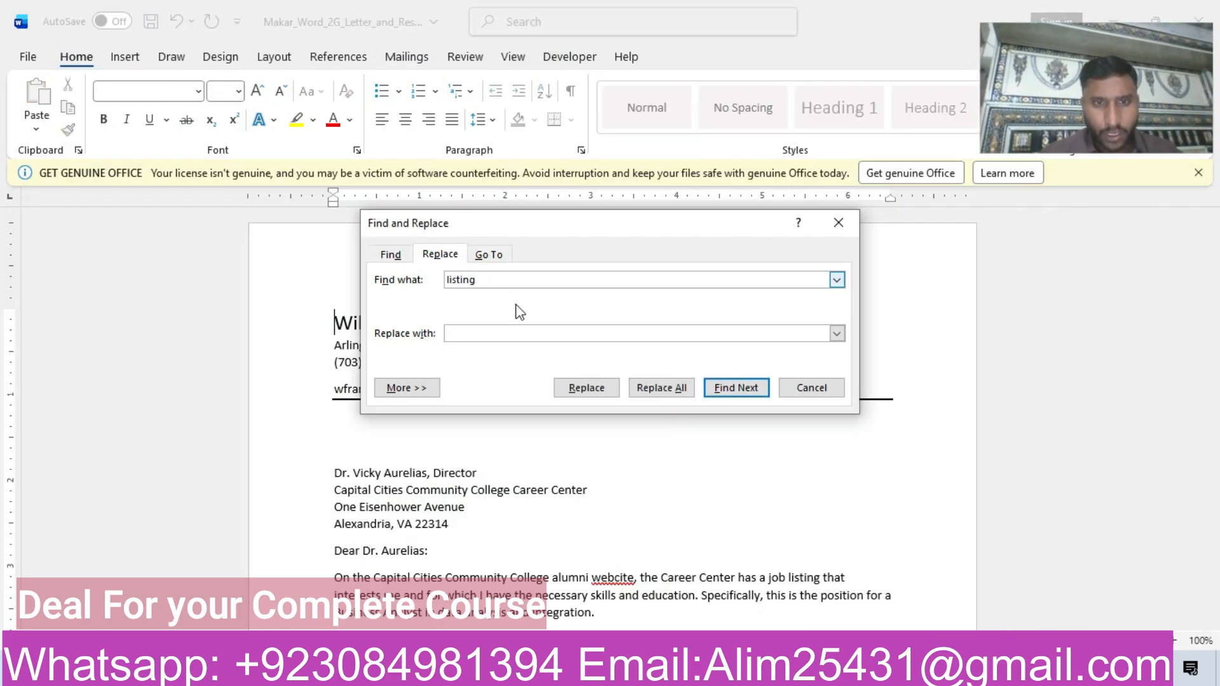
pyautogui.click(496, 330)
pyautogui.write('posting')
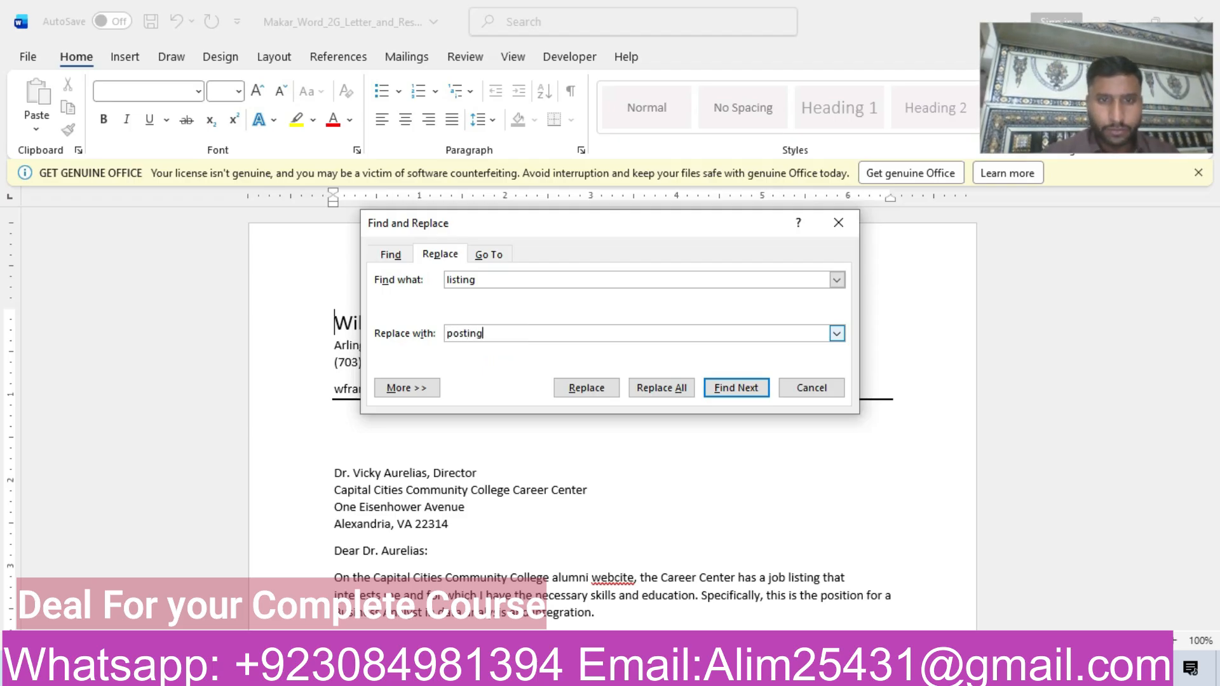
pyautogui.moveTo(590, 672)
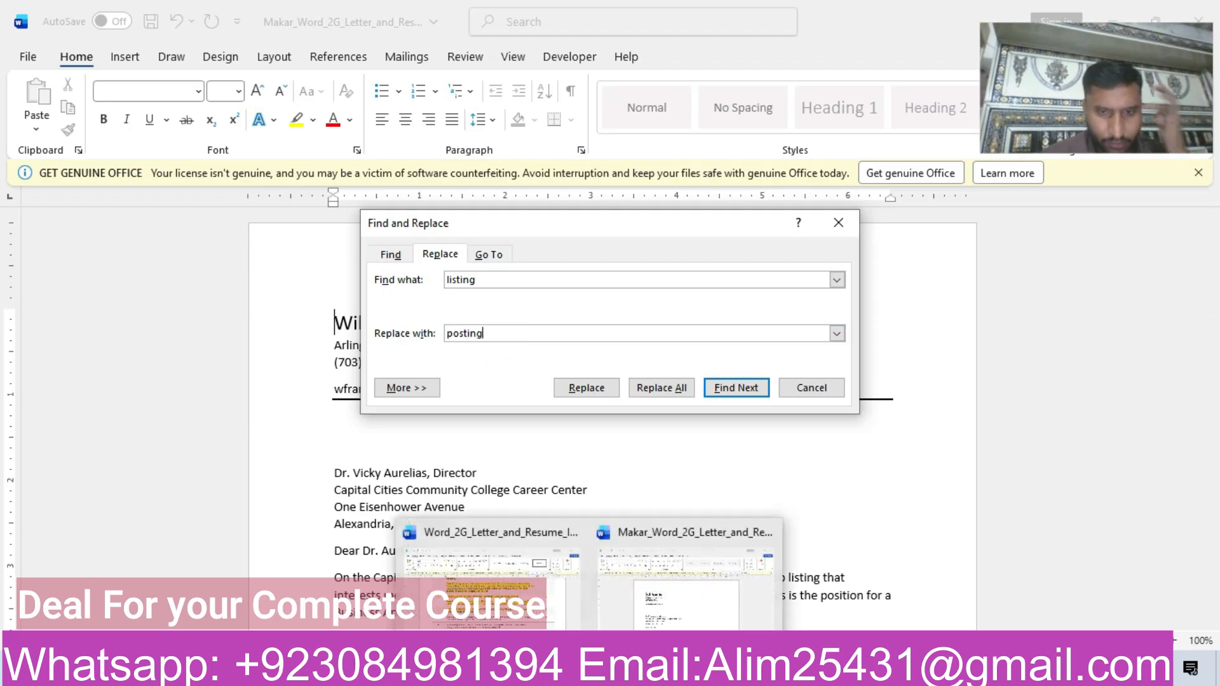
pyautogui.click(504, 626)
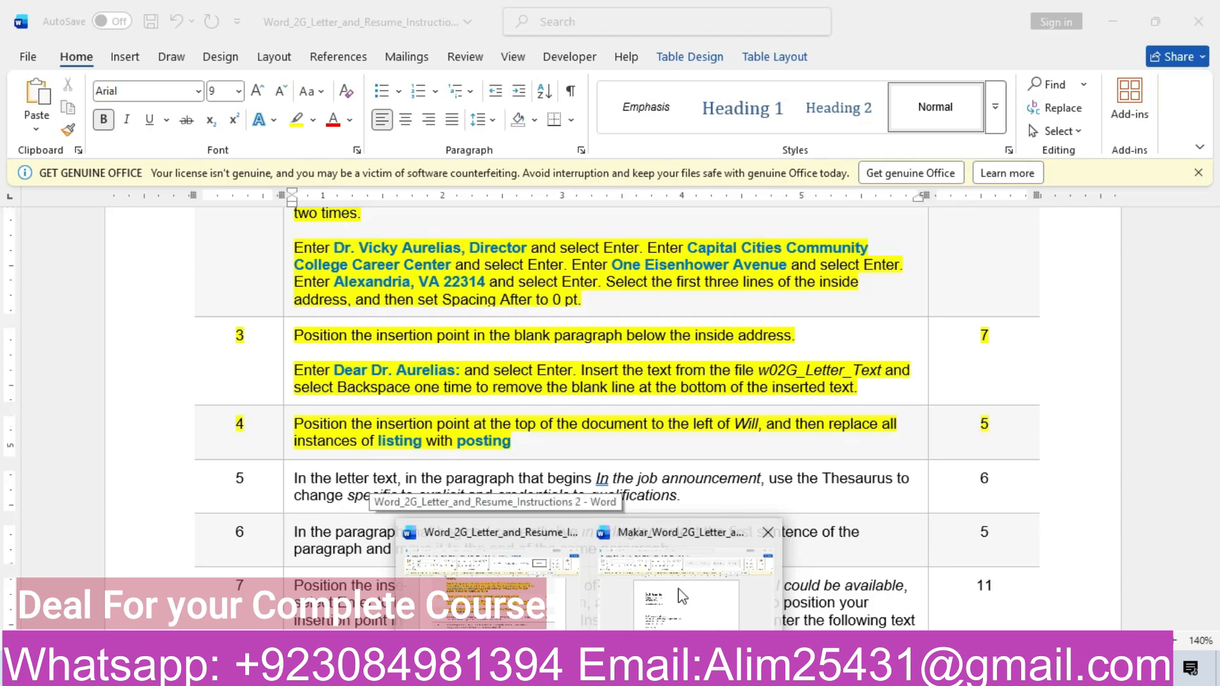
pyautogui.click(696, 595)
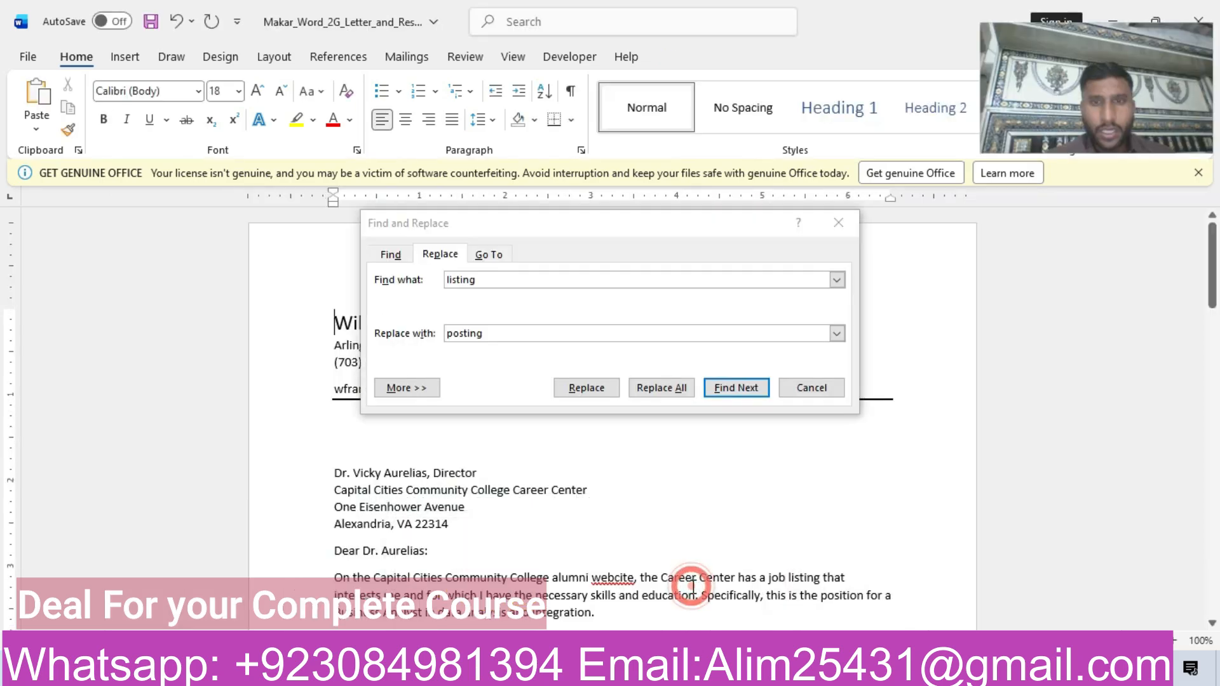
pyautogui.click(675, 389)
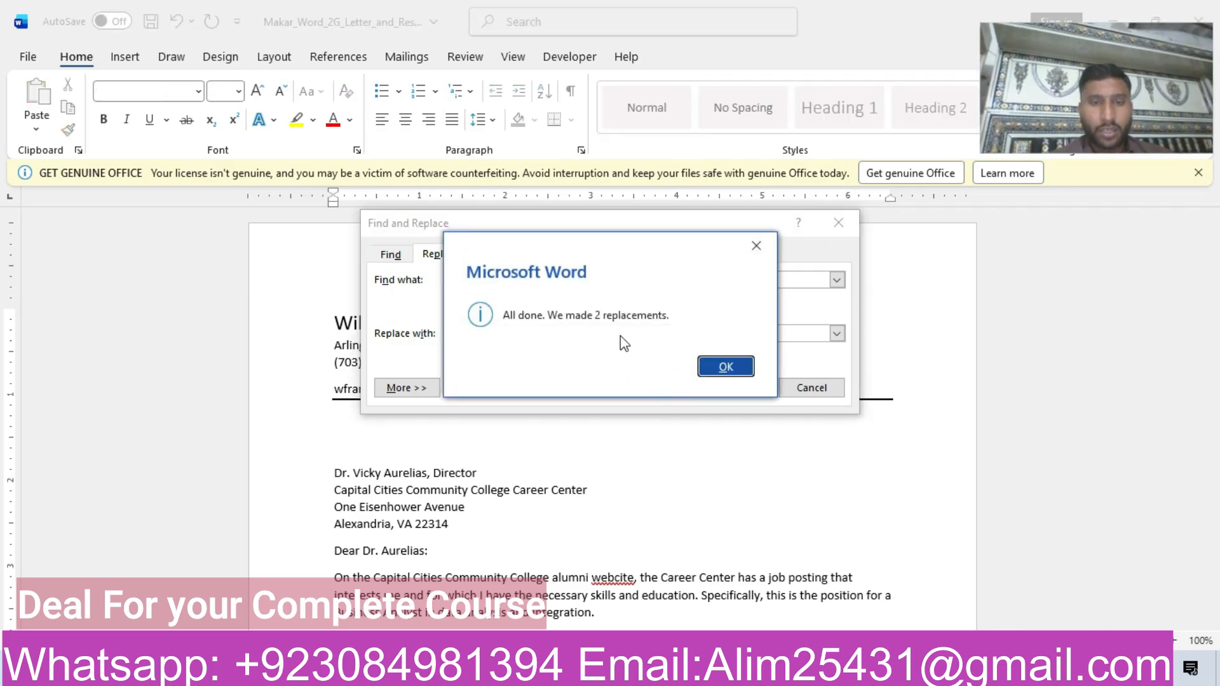
# Close Find and Replace in the letter, and highlight the step 5 row of the instructions table in yellow.
pyautogui.click(725, 367)
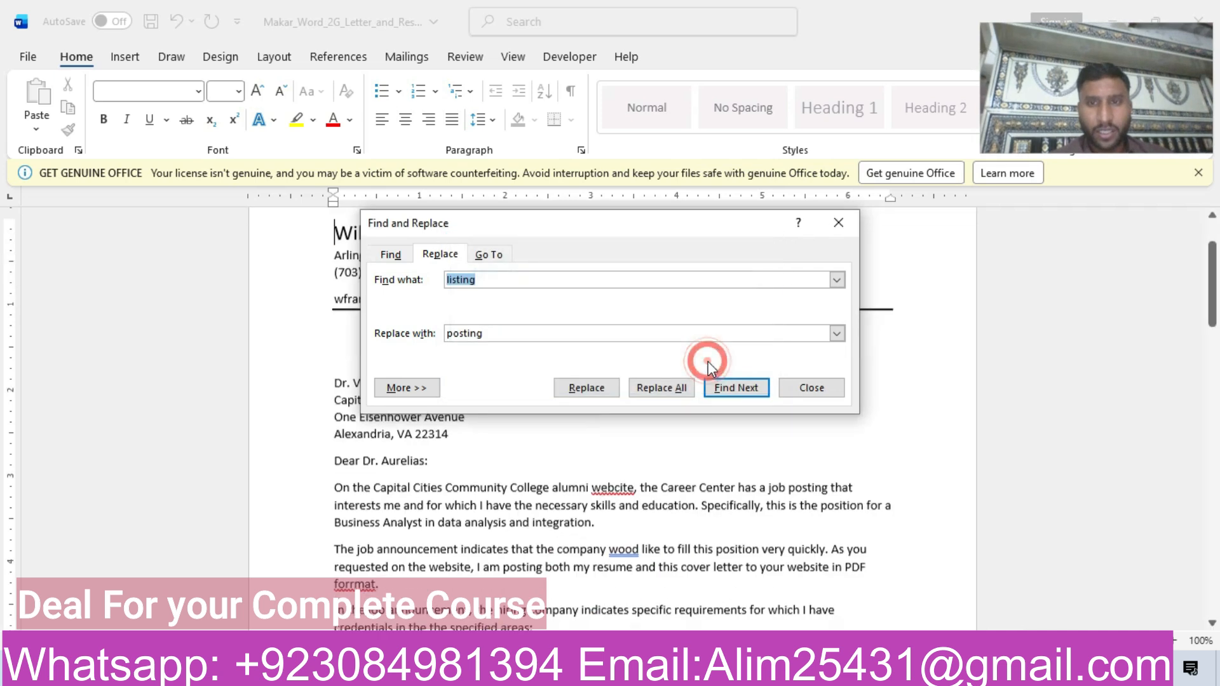
pyautogui.click(837, 224)
pyautogui.moveTo(545, 672)
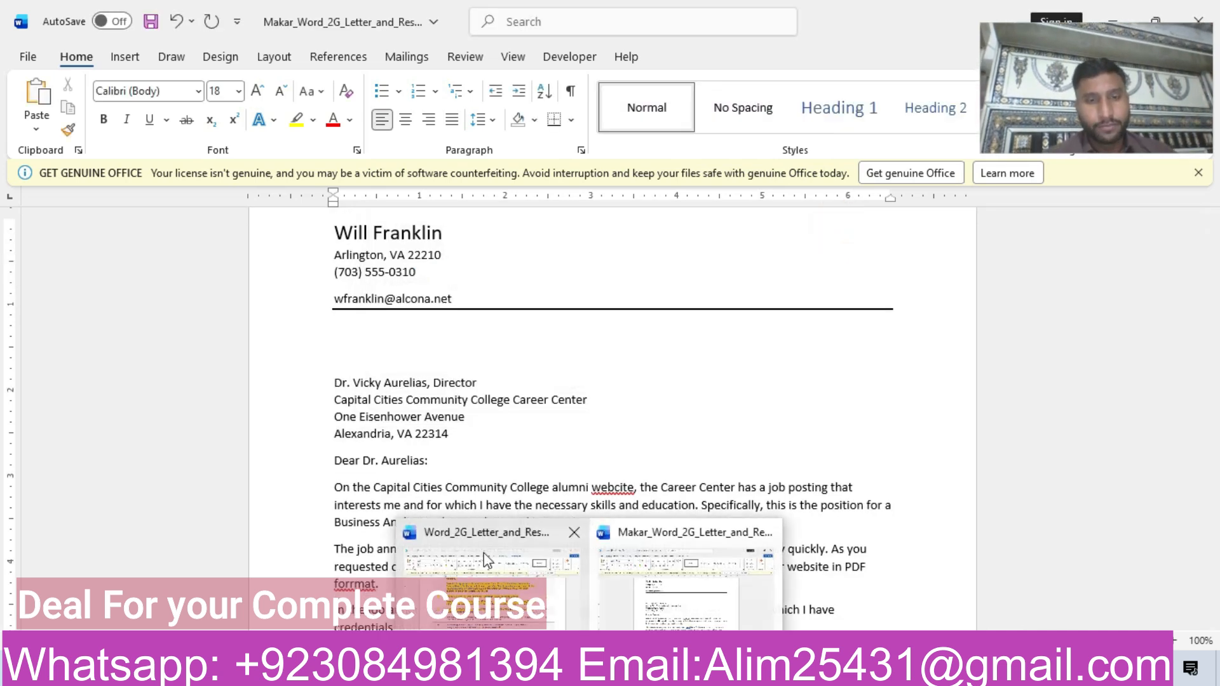
pyautogui.click(483, 553)
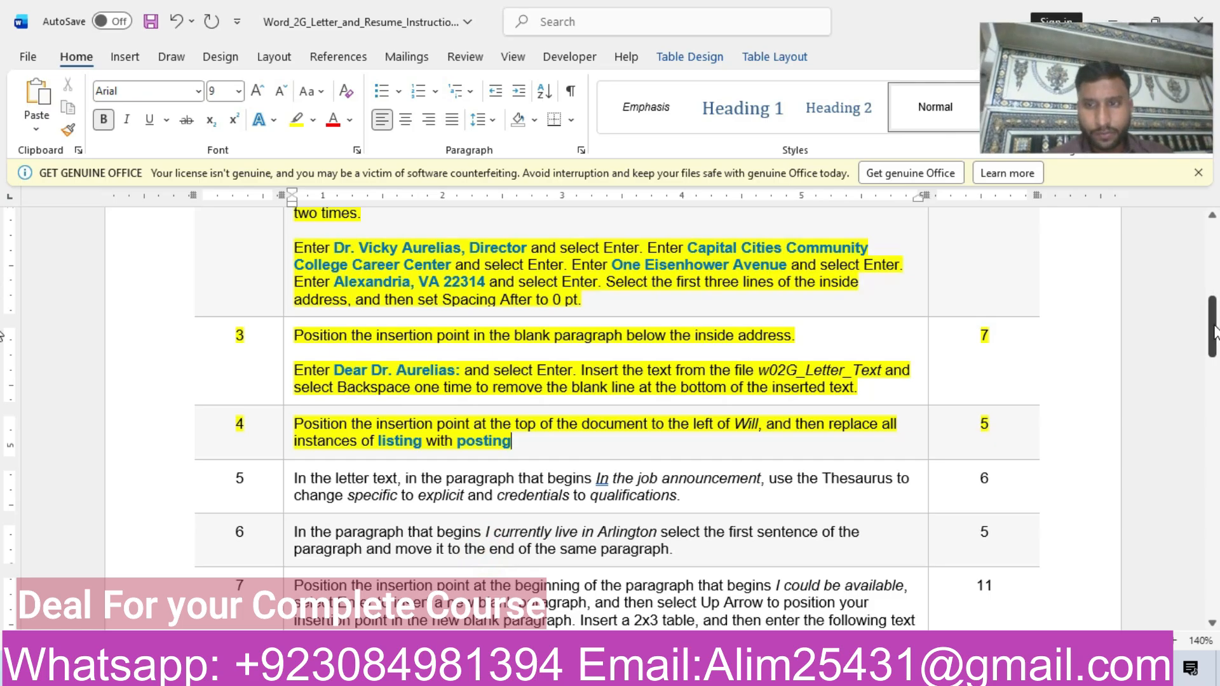
pyautogui.moveTo(1212, 330); pyautogui.dragTo(1212, 349)
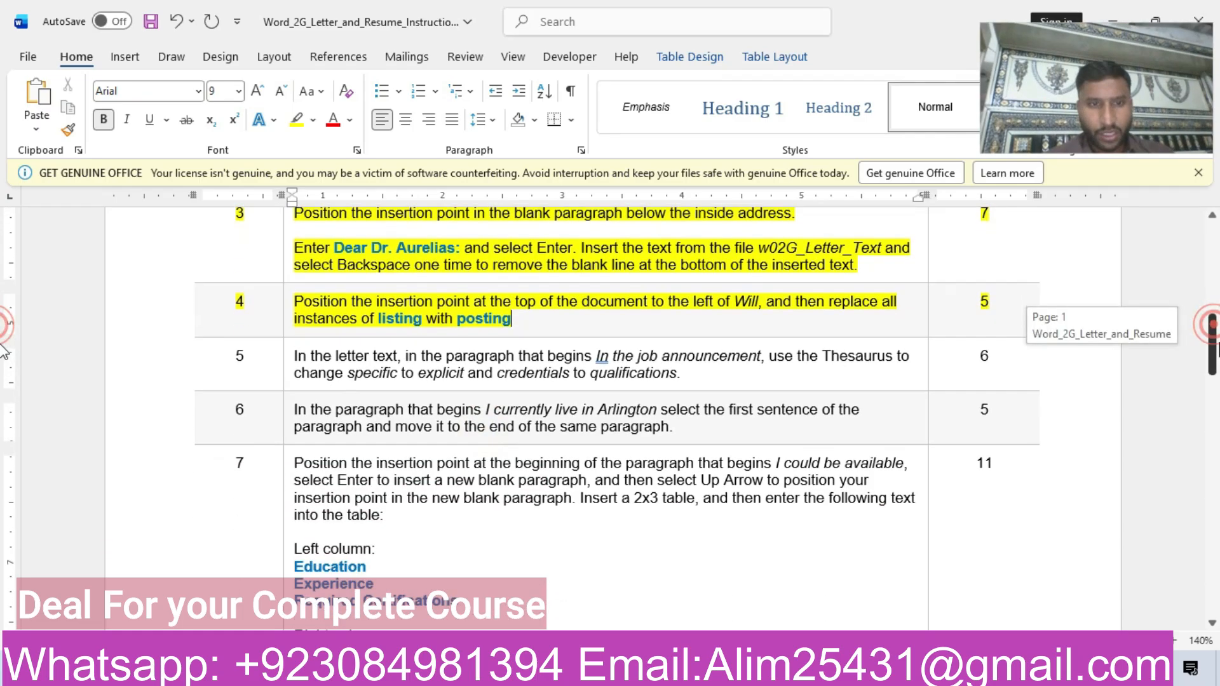
pyautogui.click(138, 366)
pyautogui.click(274, 326)
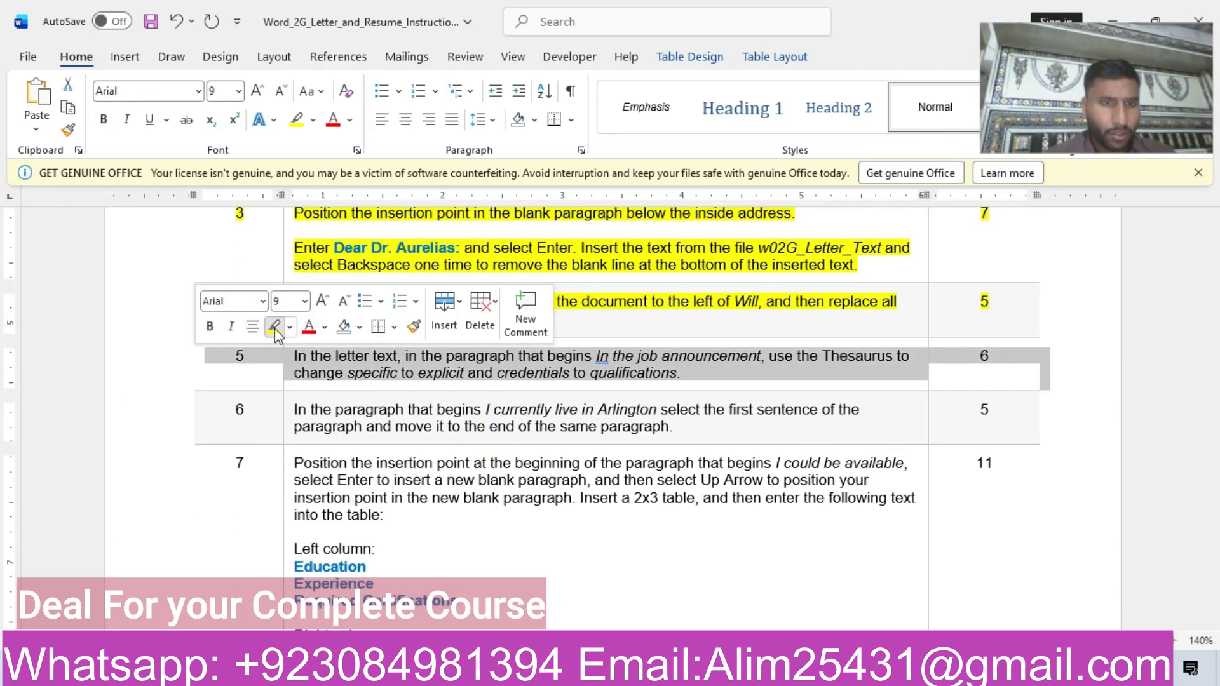
pyautogui.click(386, 373)
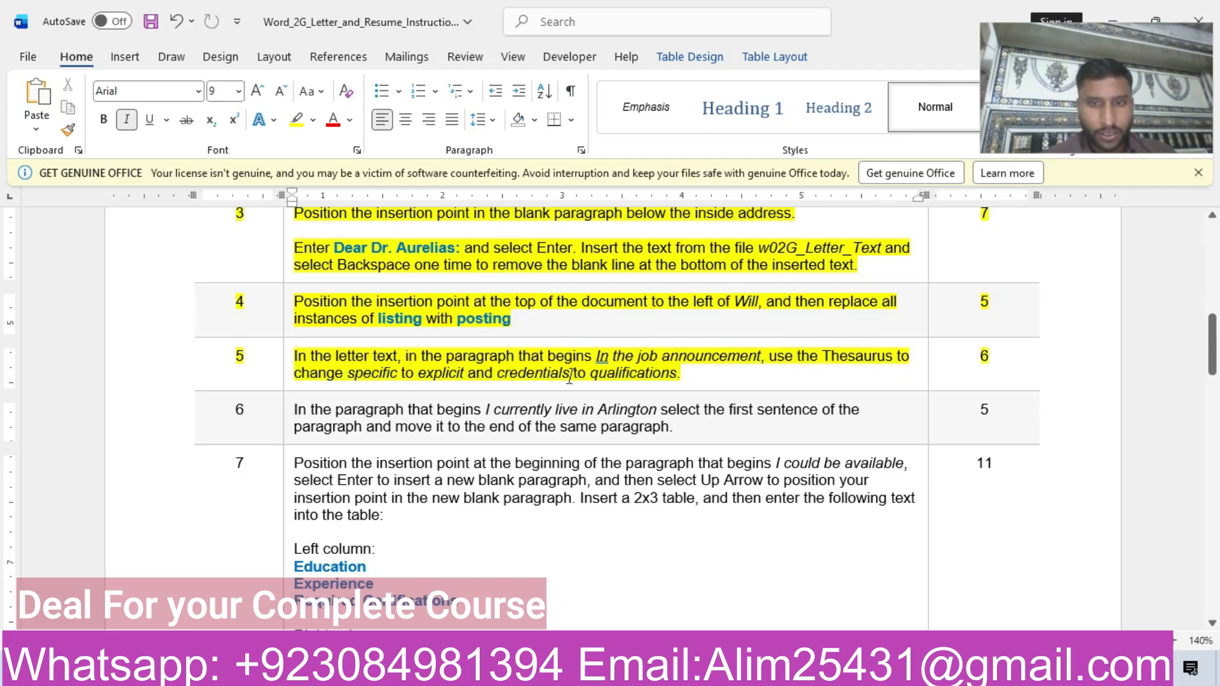
# Find the paragraph beginning "In the job announcement" in the letter and recheck step 5 of the instructions.
pyautogui.moveTo(563, 674)
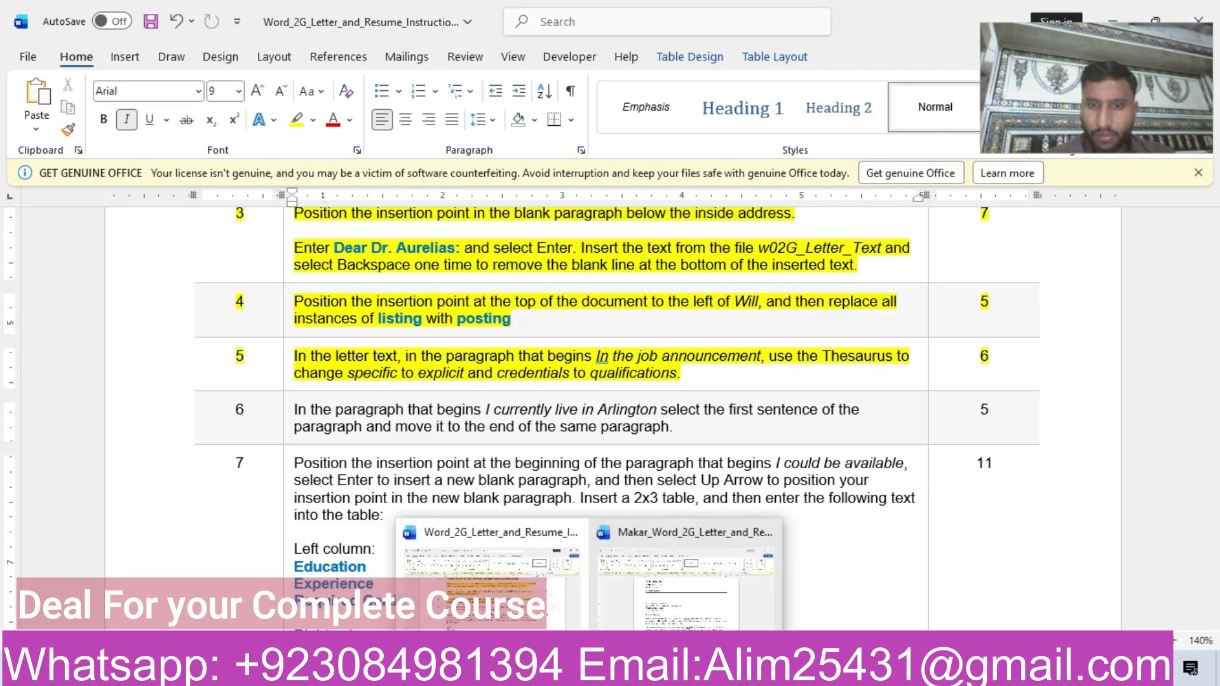
pyautogui.click(723, 583)
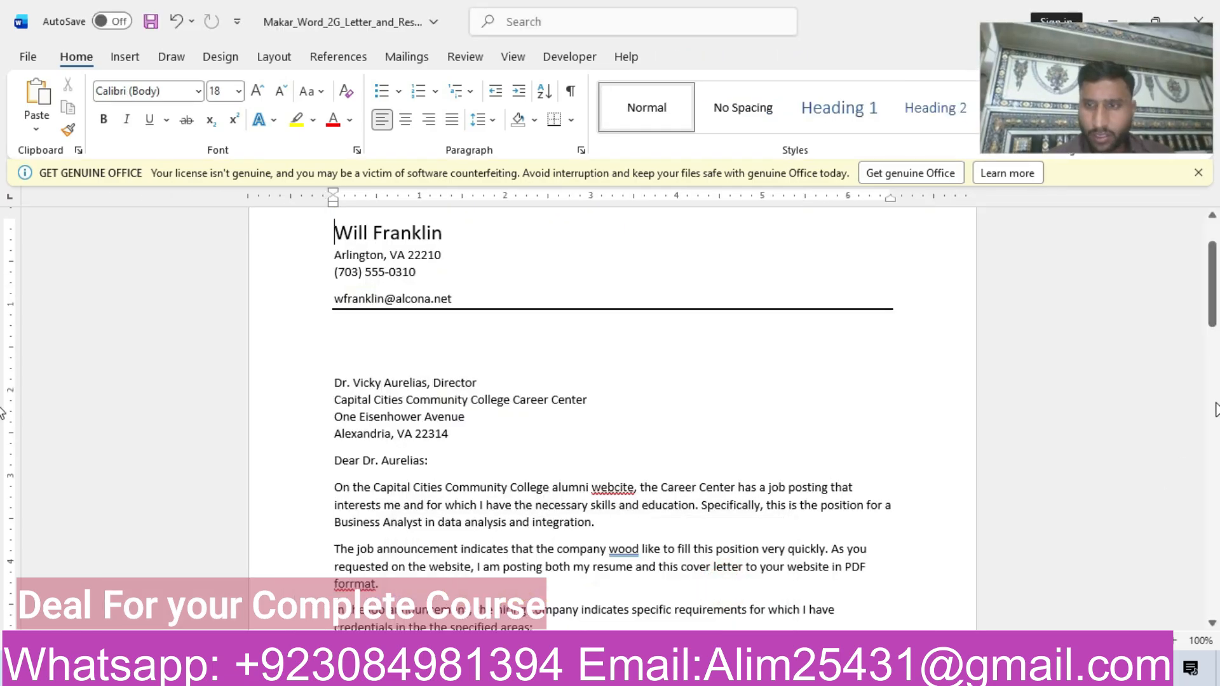
pyautogui.scroll(-3, 1079, 331)
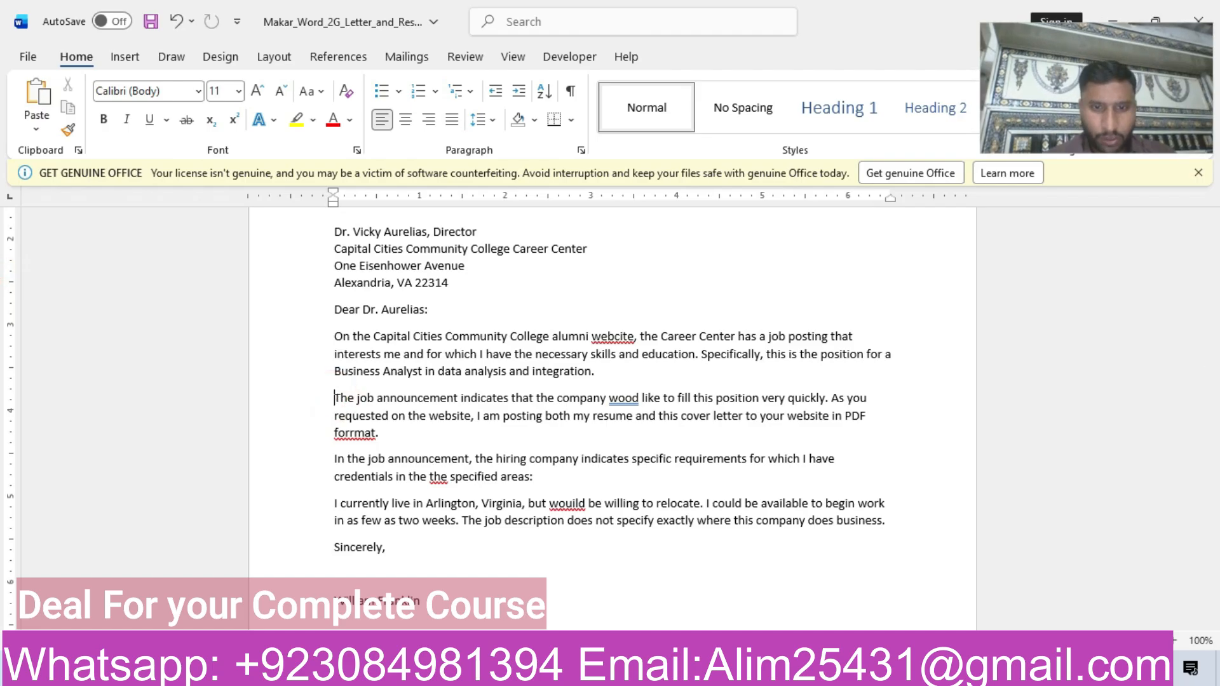
pyautogui.moveTo(562, 674)
pyautogui.click(788, 591)
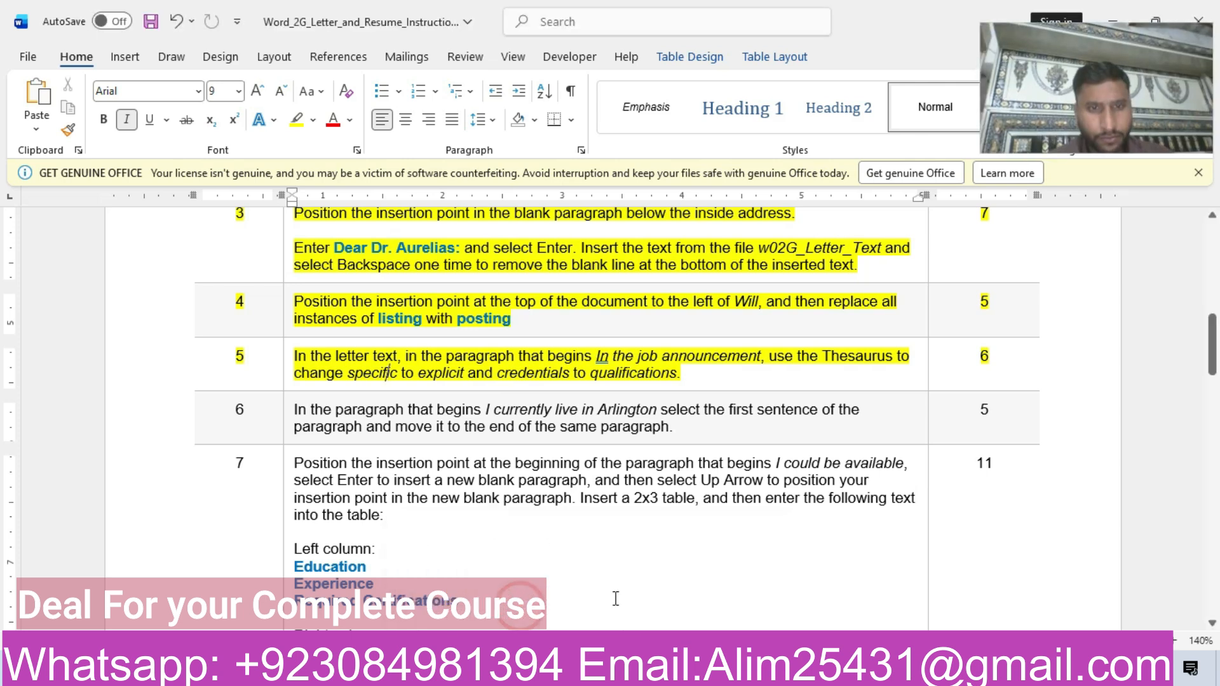
pyautogui.click(707, 582)
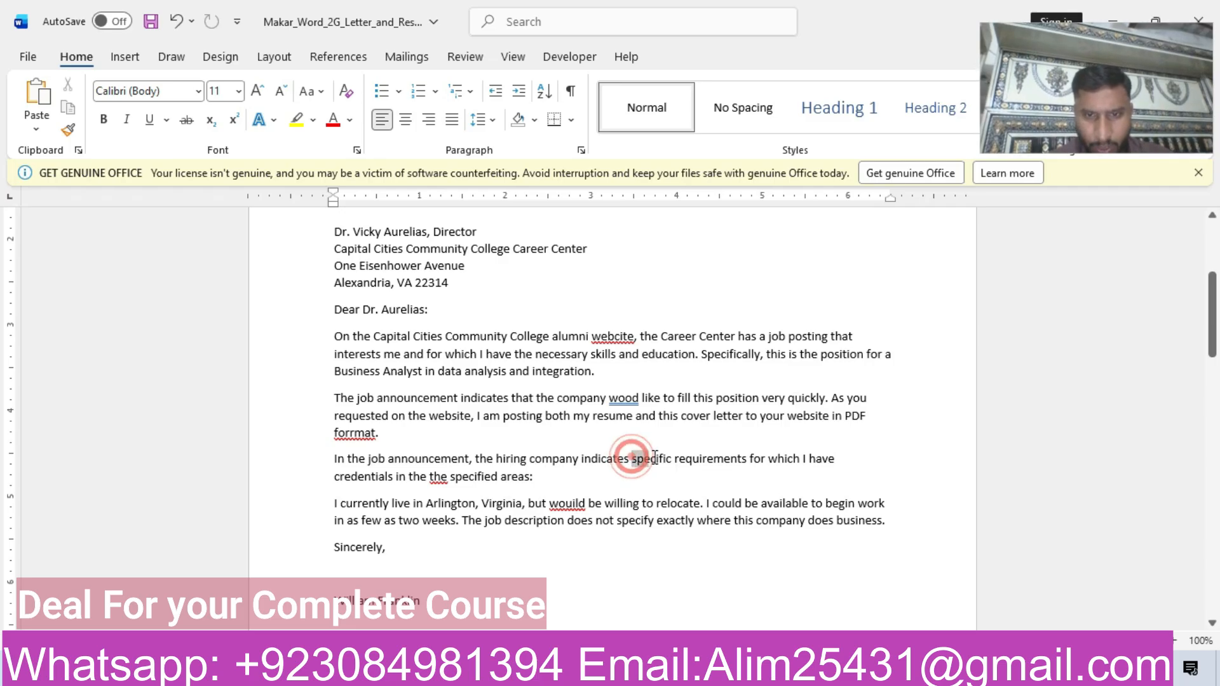
# Select "specific" in the "In the job announcement" paragraph of the letter and look it up in the Thesaurus.
pyautogui.click(339, 58)
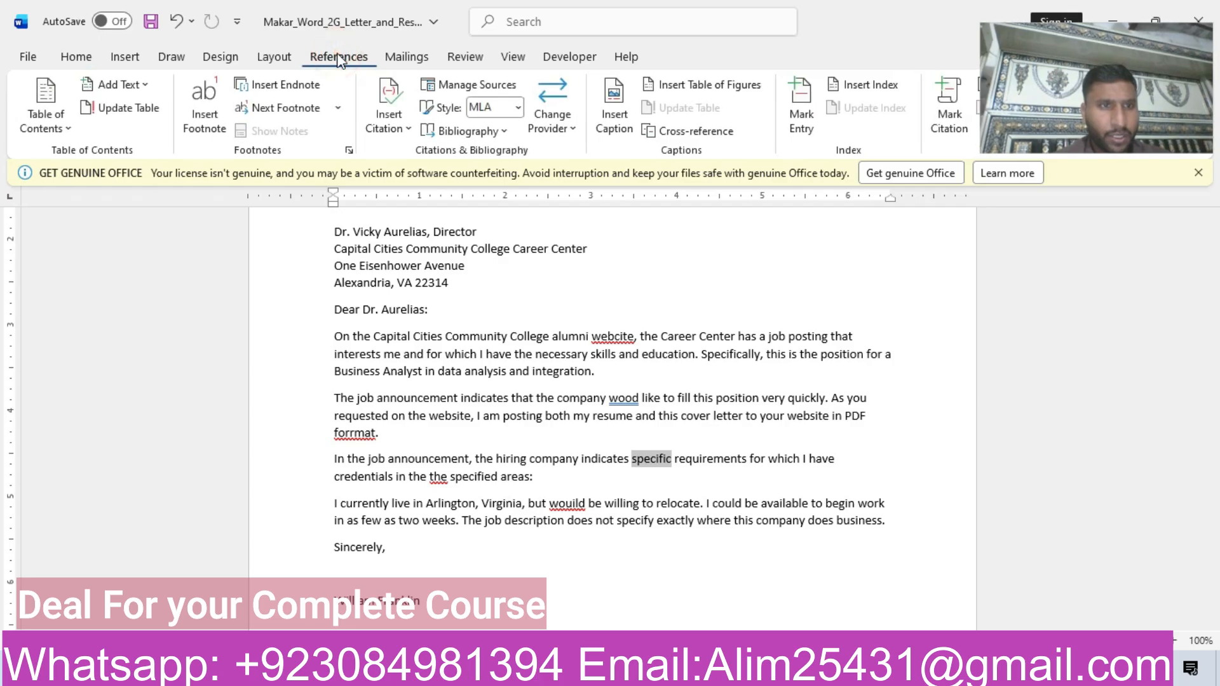
pyautogui.click(458, 59)
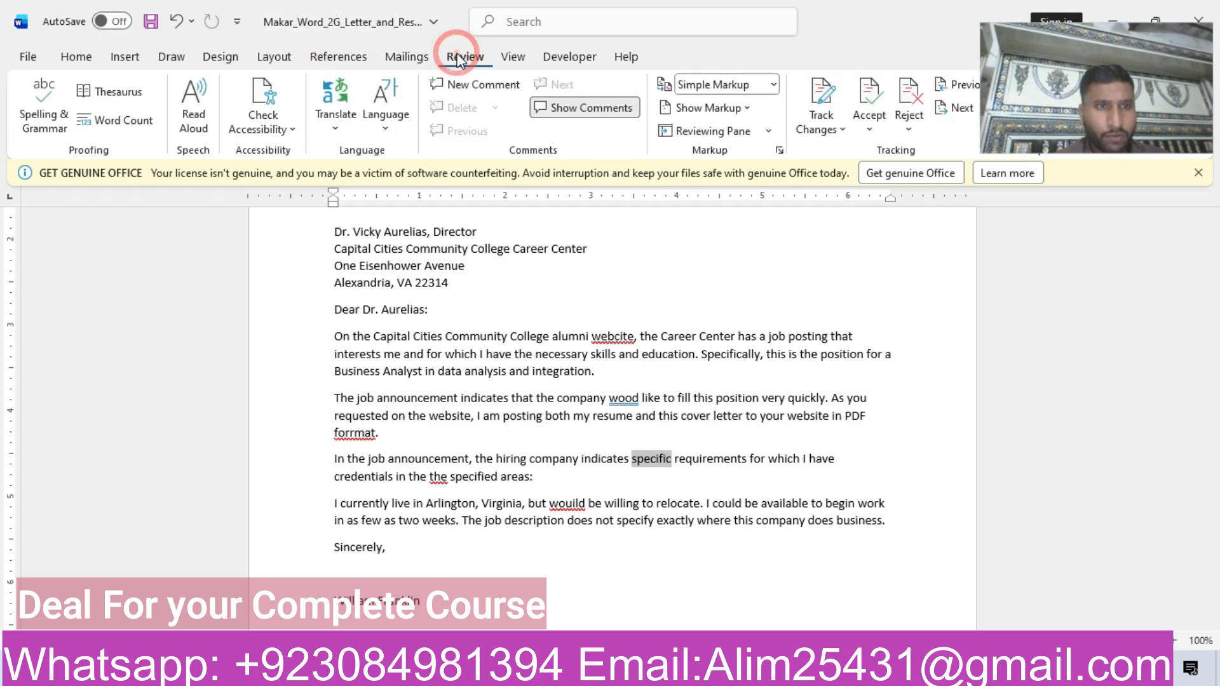
pyautogui.click(97, 95)
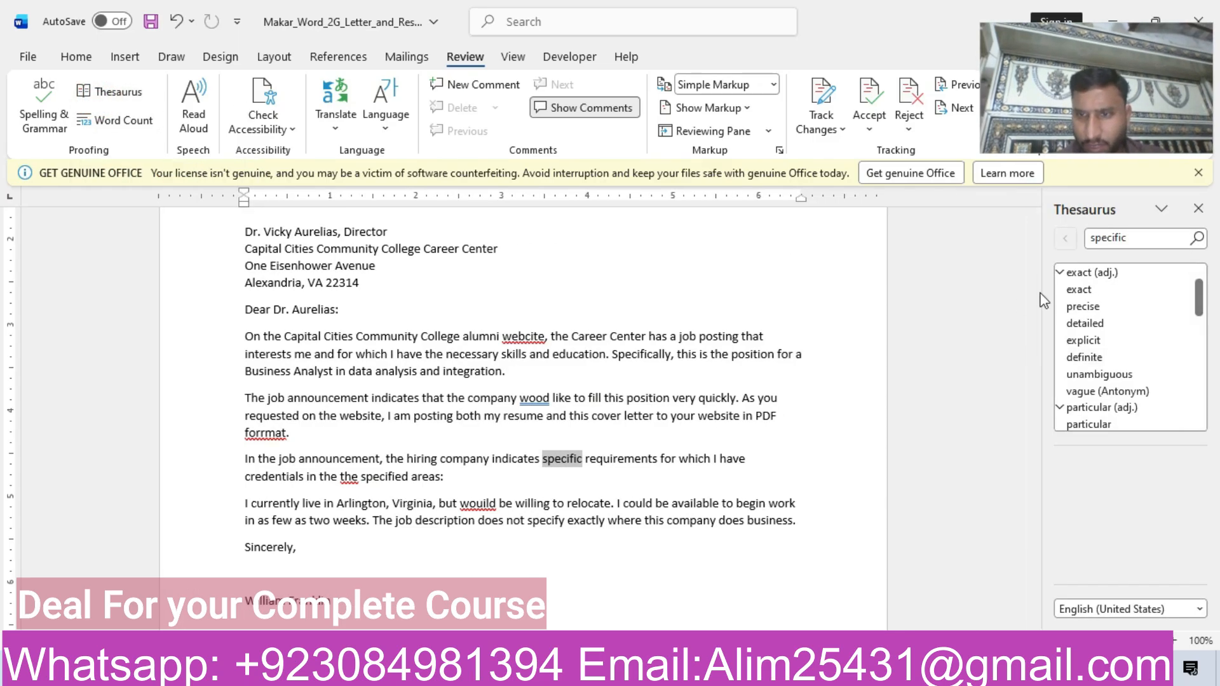
pyautogui.click(1095, 342)
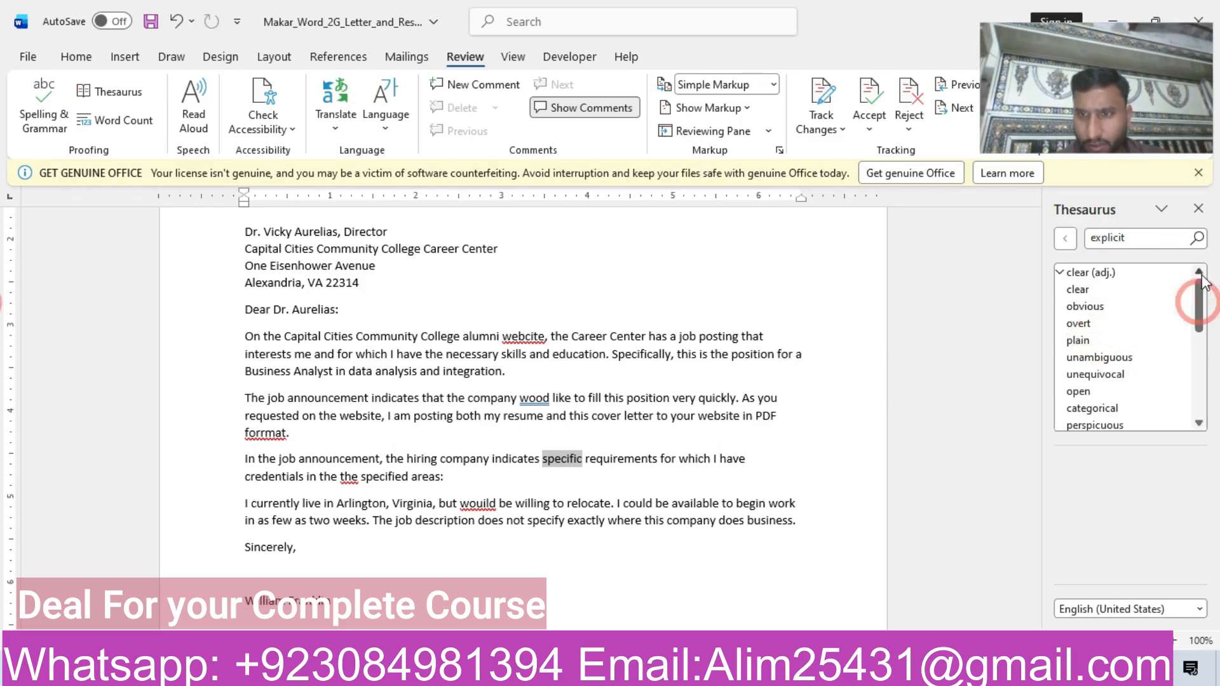
pyautogui.click(1150, 238)
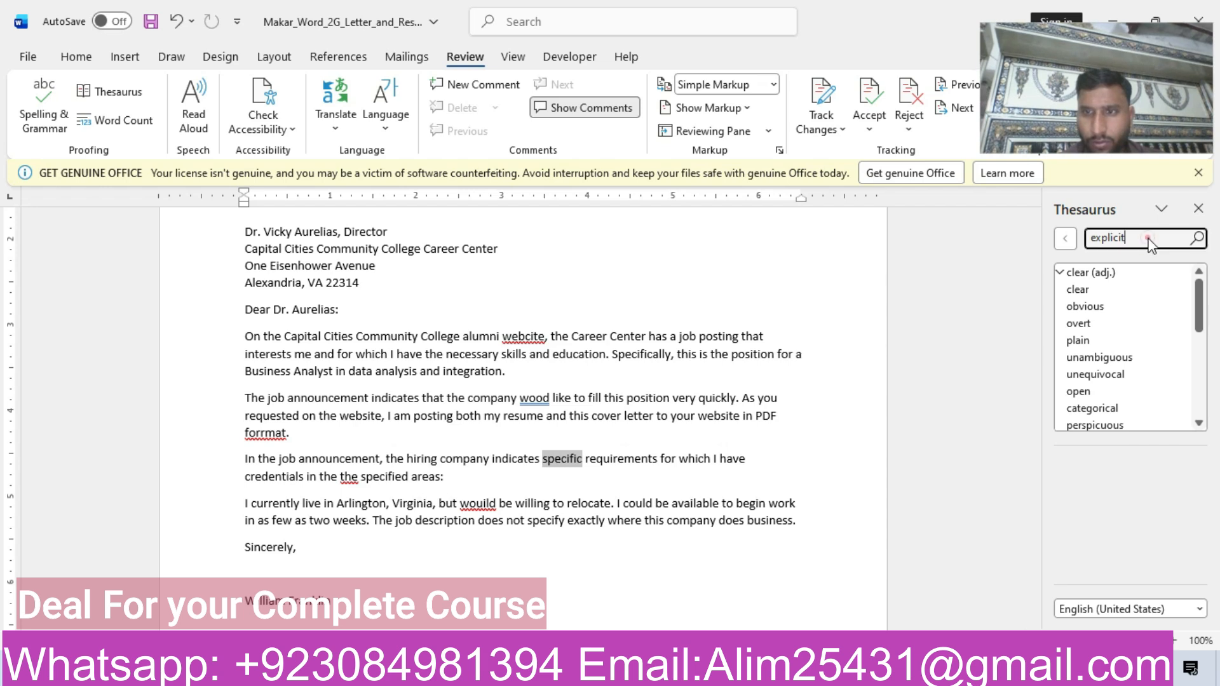
pyautogui.press('BackSpace')
pyautogui.press('BackSpace')
pyautogui.press('BackSpace')
pyautogui.press('BackSpace')
pyautogui.press('BackSpace')
pyautogui.press('BackSpace')
pyautogui.press('BackSpace')
pyautogui.press('BackSpace')
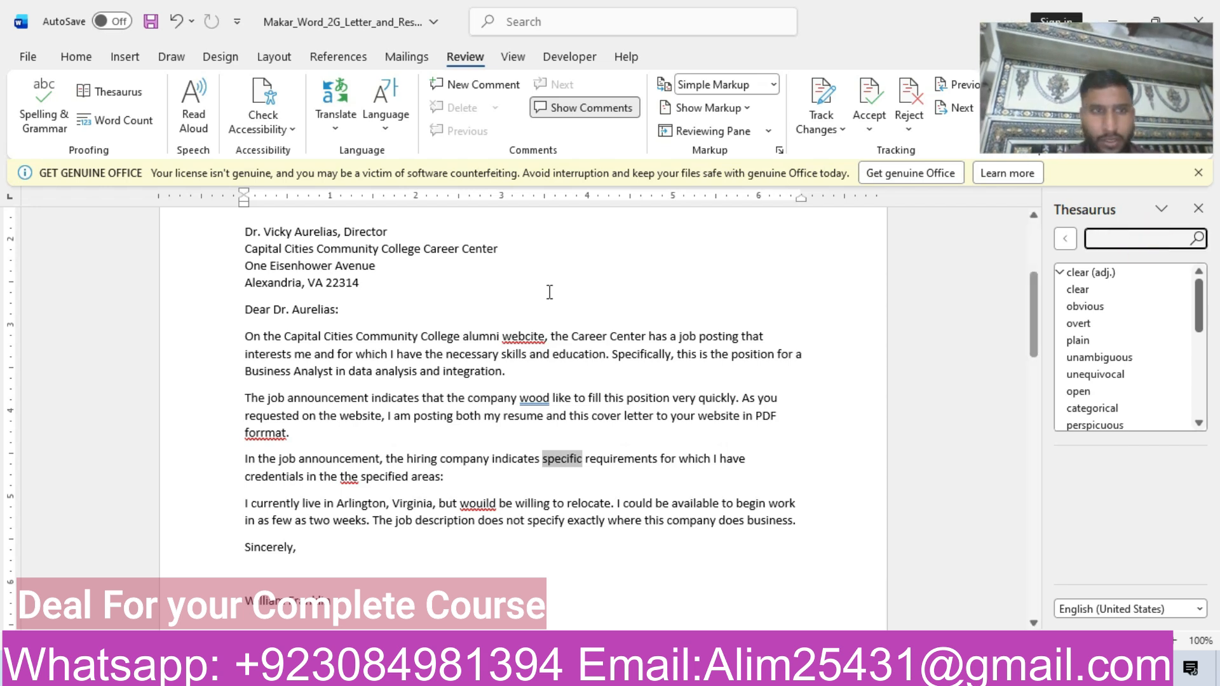
# Look up the selected word "specific" in the Thesaurus again and replace it with "explicit".
pyautogui.click(110, 93)
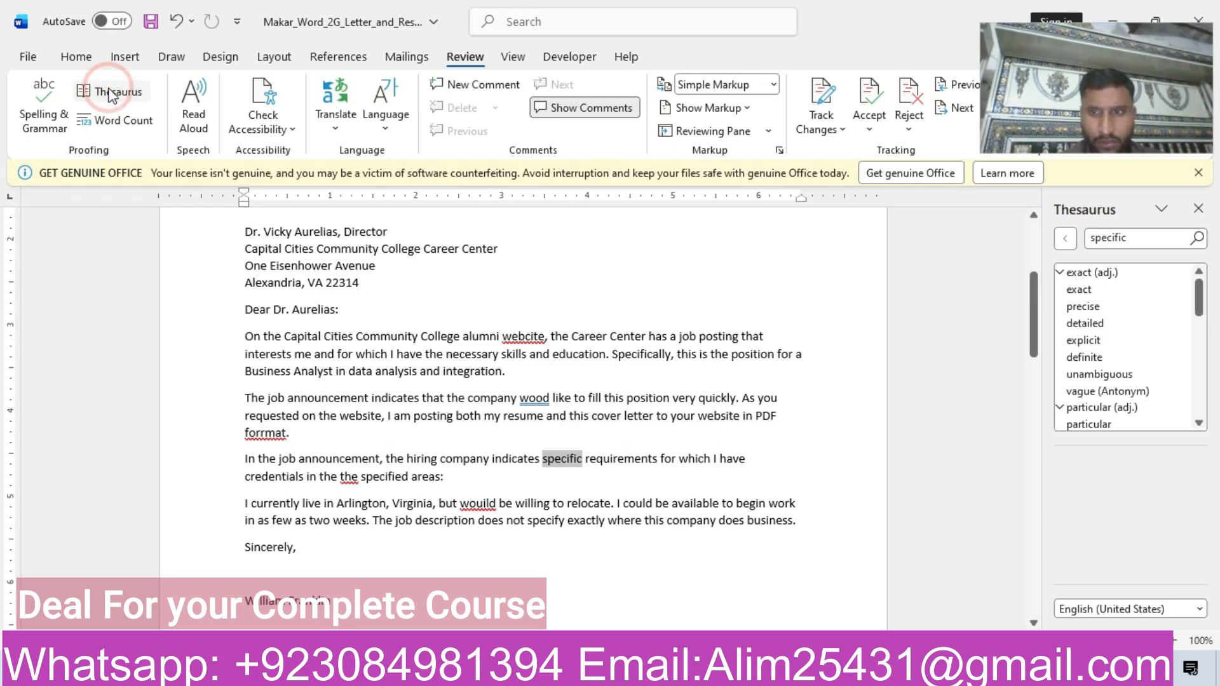
pyautogui.click(1181, 339)
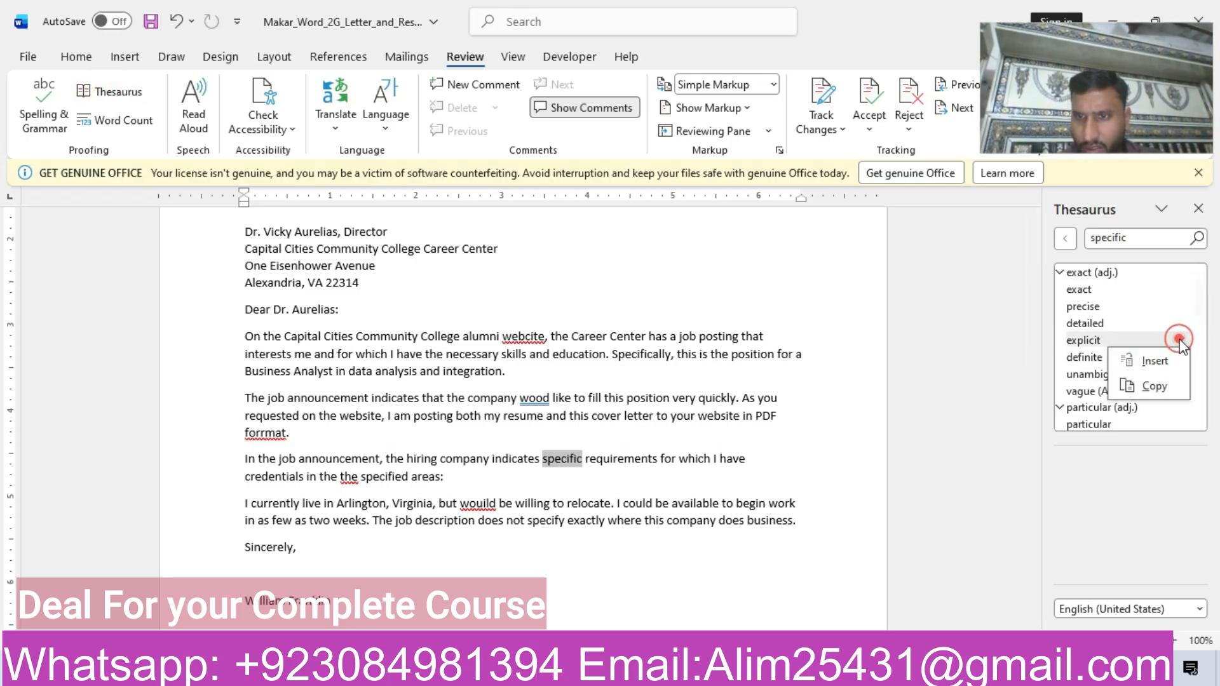
pyautogui.click(1152, 364)
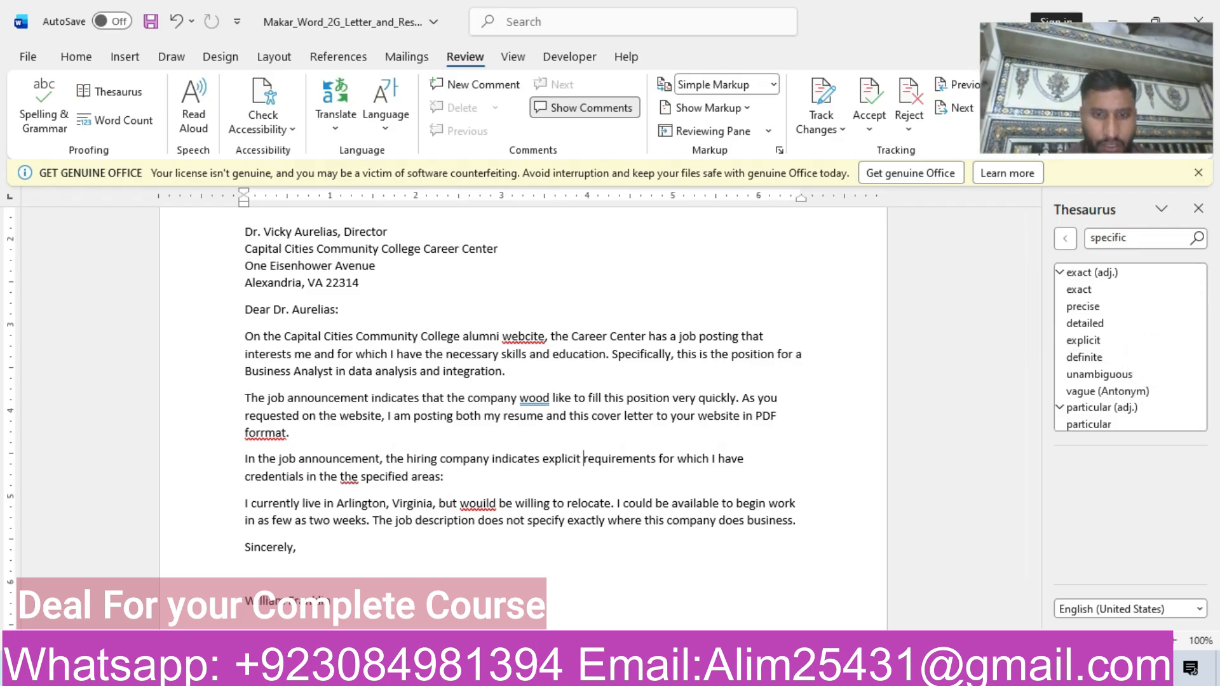
# Recheck step 5 of the instructions and use the Thesaurus to replace "credentials" with "qualifications" in the letter's "In the job announcement" paragraph.
pyautogui.moveTo(591, 675)
pyautogui.click(505, 620)
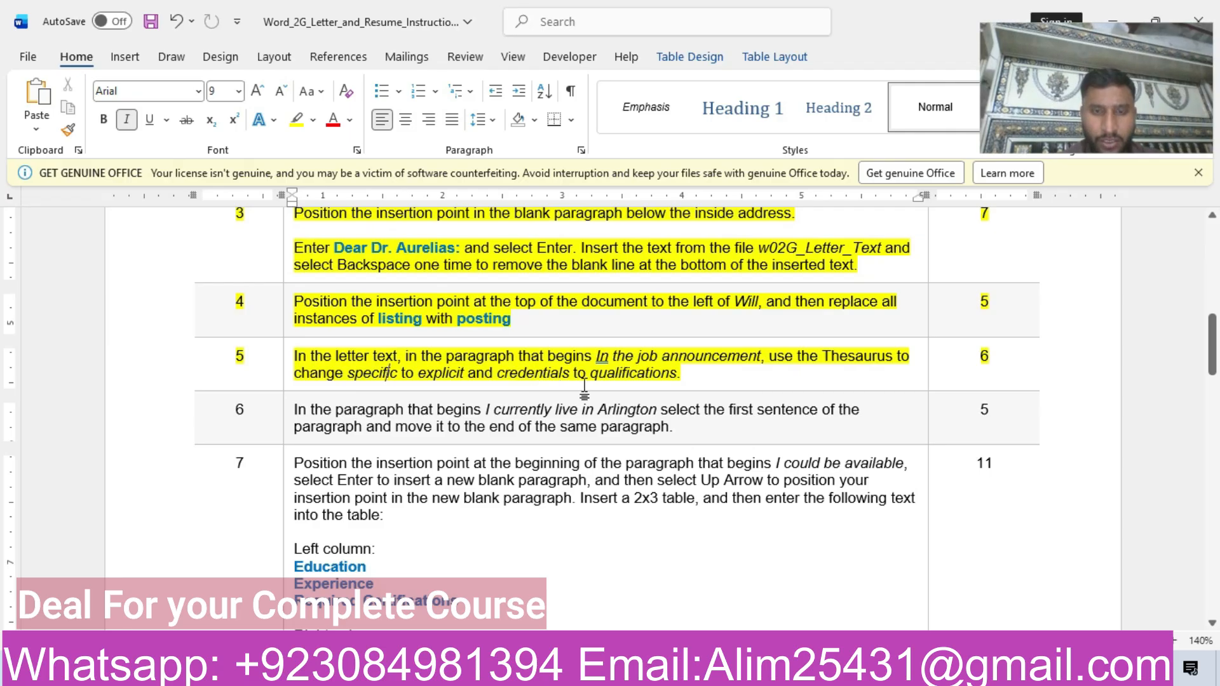
pyautogui.moveTo(589, 675)
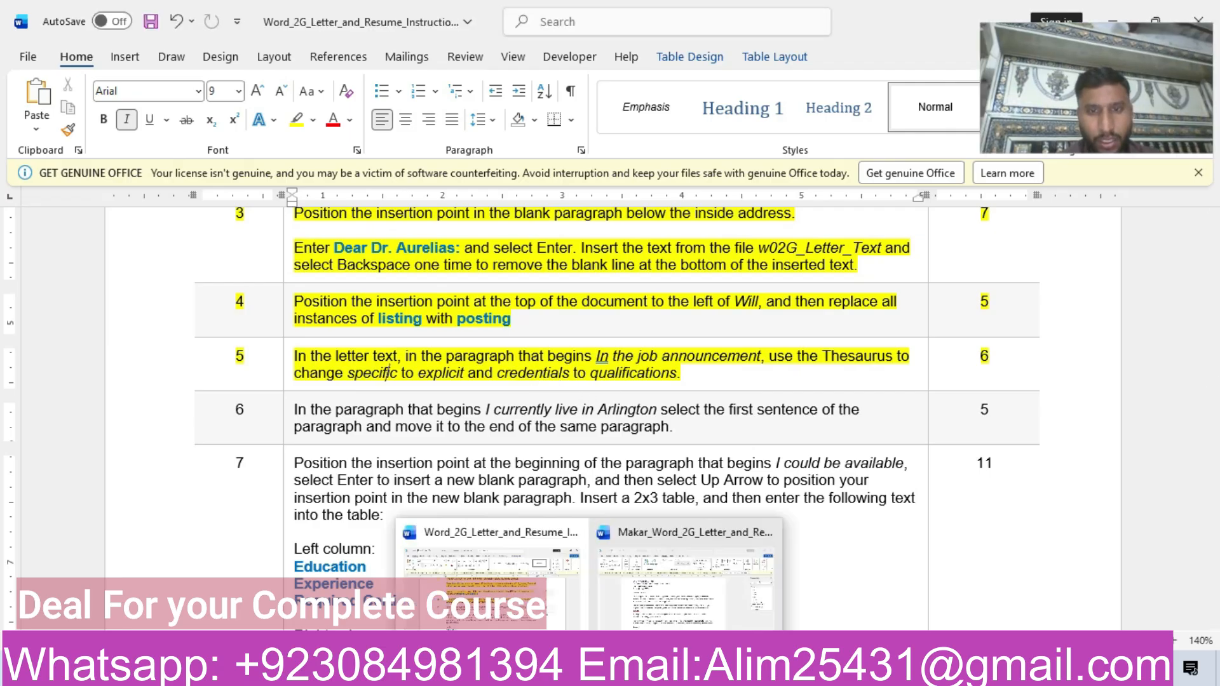
pyautogui.click(670, 613)
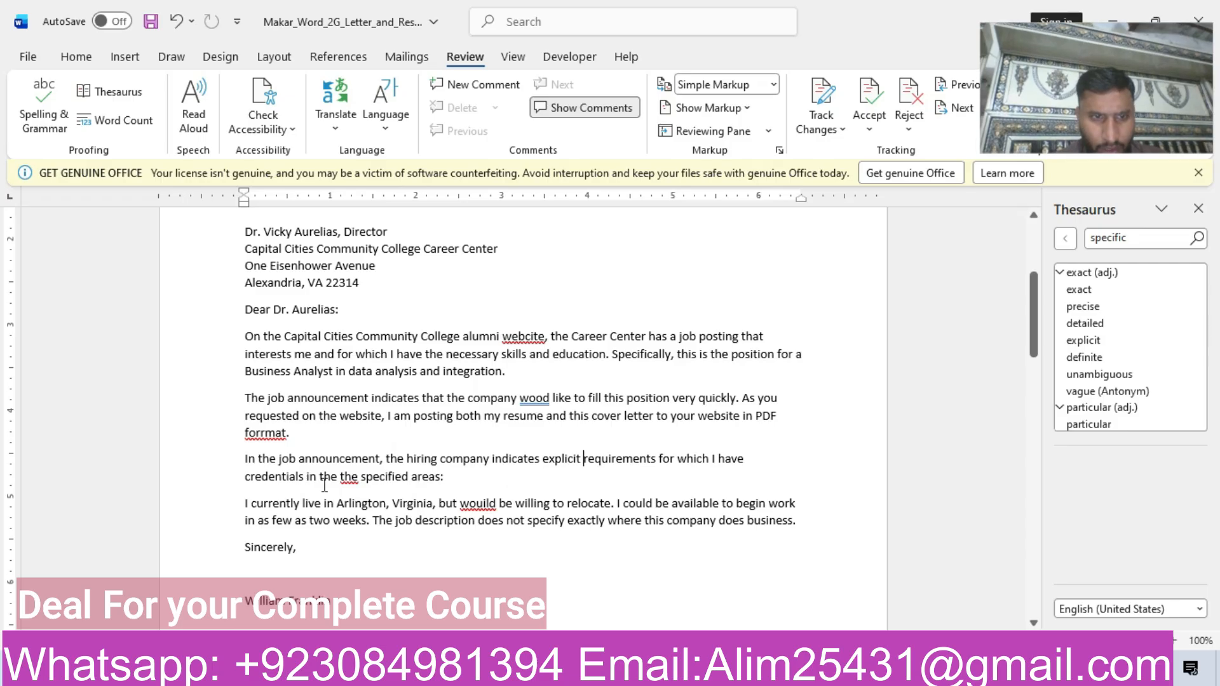
pyautogui.moveTo(246, 478); pyautogui.dragTo(305, 478)
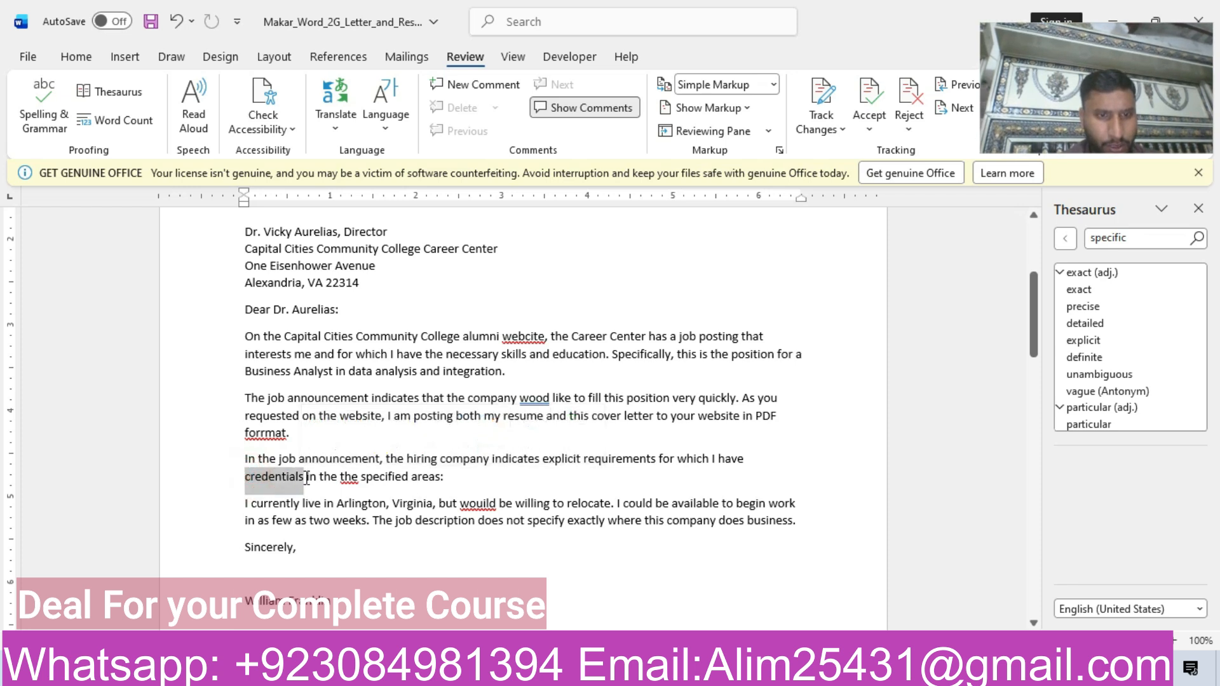
pyautogui.click(119, 91)
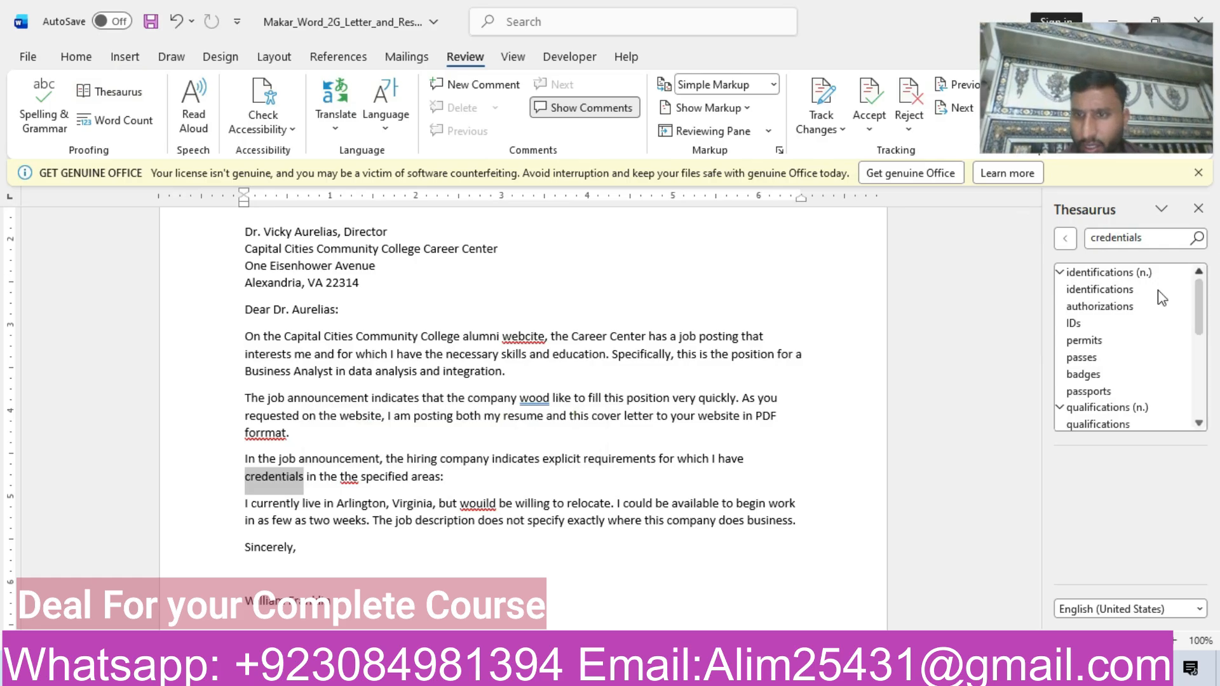
pyautogui.click(1182, 422)
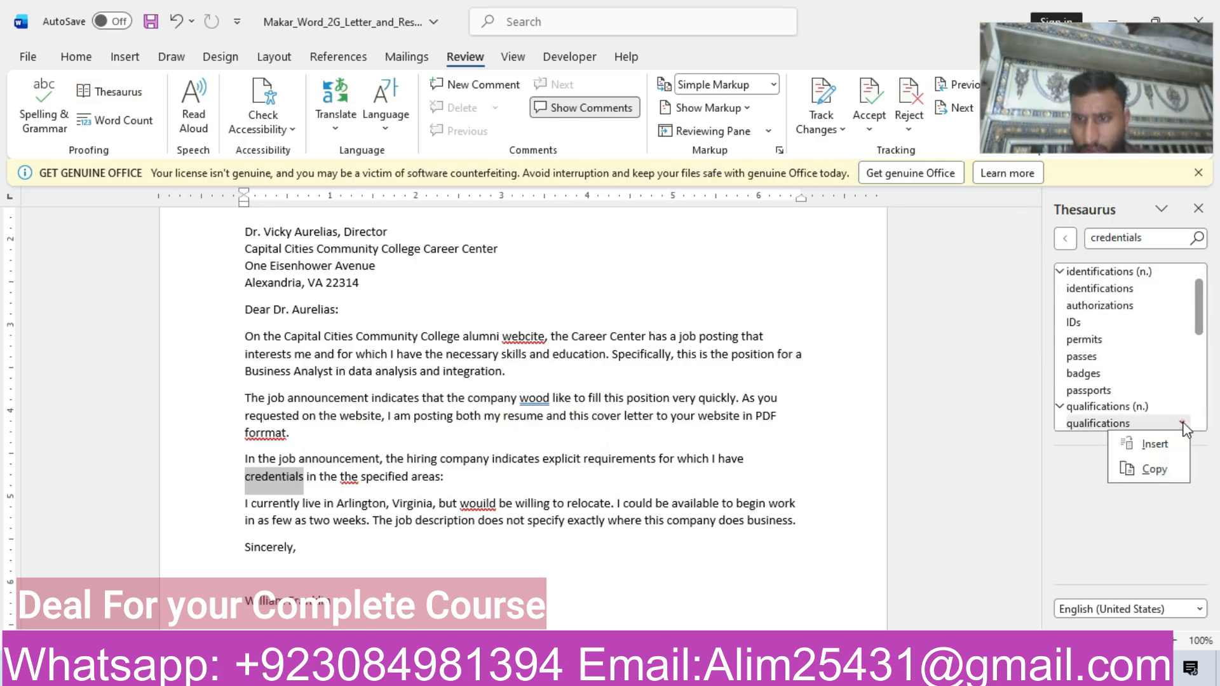
pyautogui.click(1154, 443)
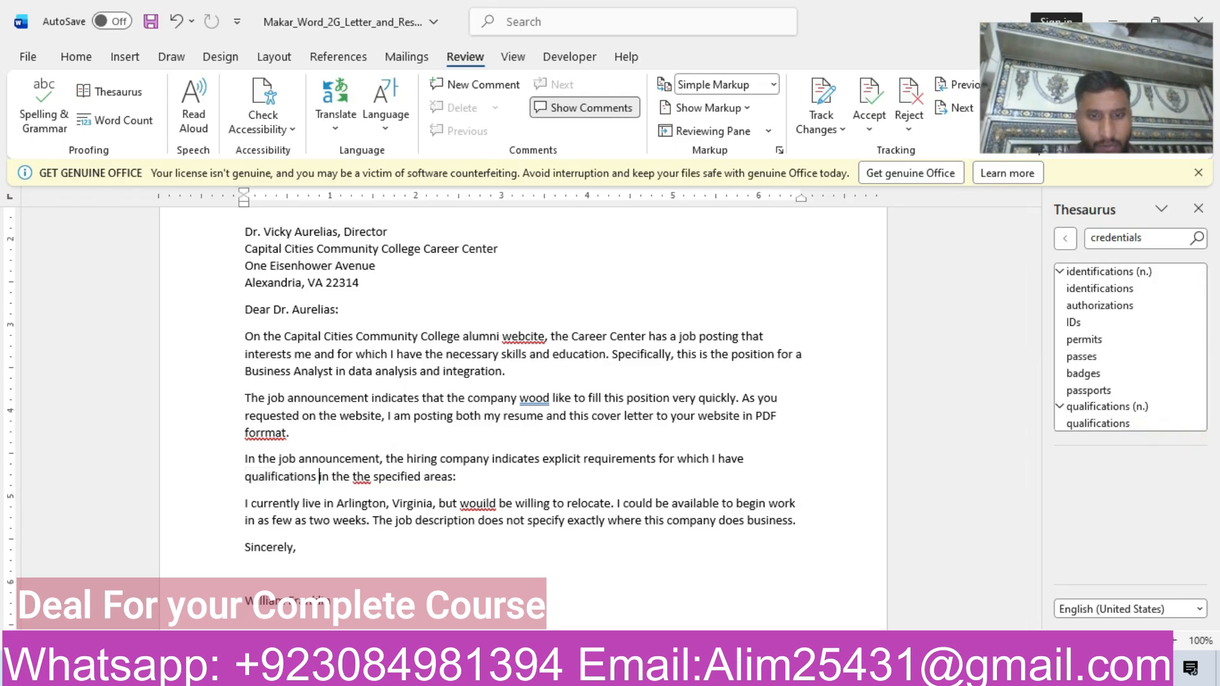
# Switch back to the instructions document and highlight the step 6 row of the table in yellow.
pyautogui.click(468, 579)
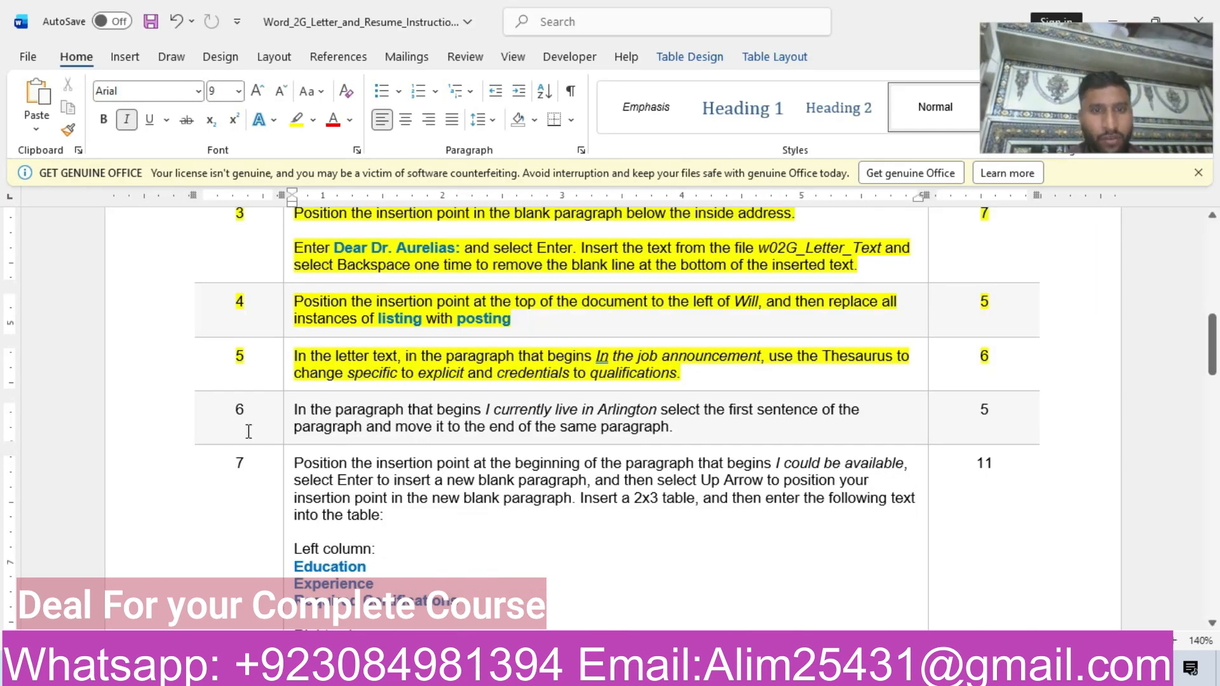
pyautogui.click(156, 419)
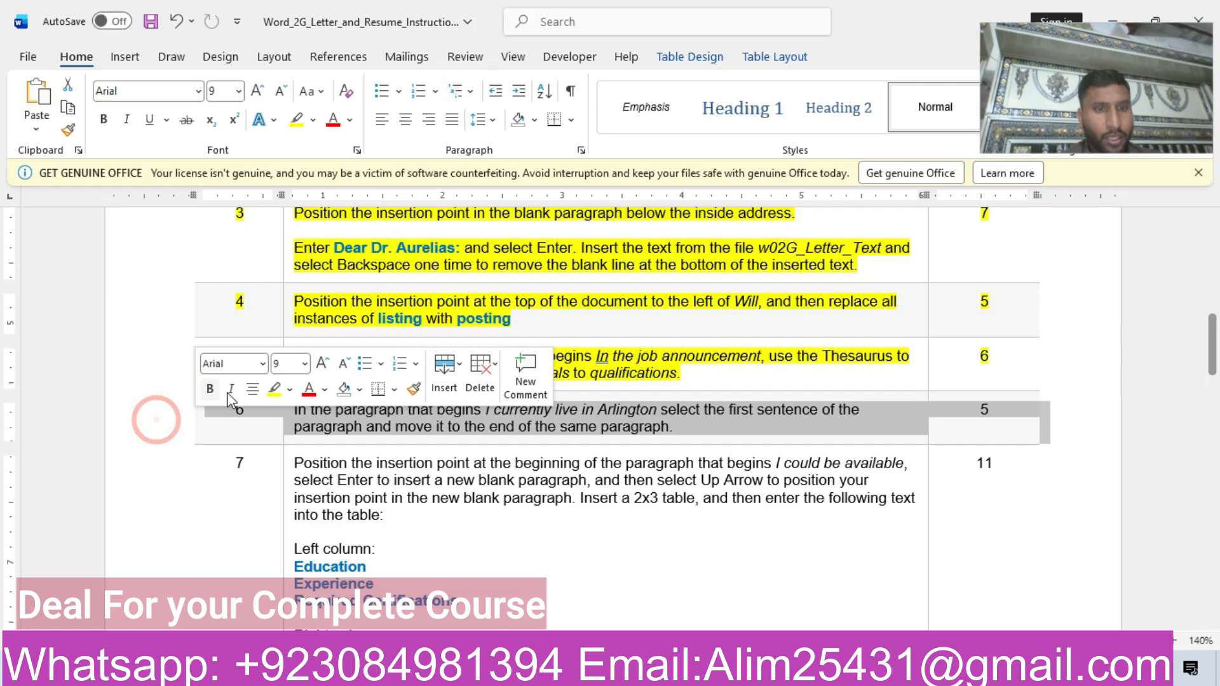
pyautogui.click(274, 388)
pyautogui.click(683, 430)
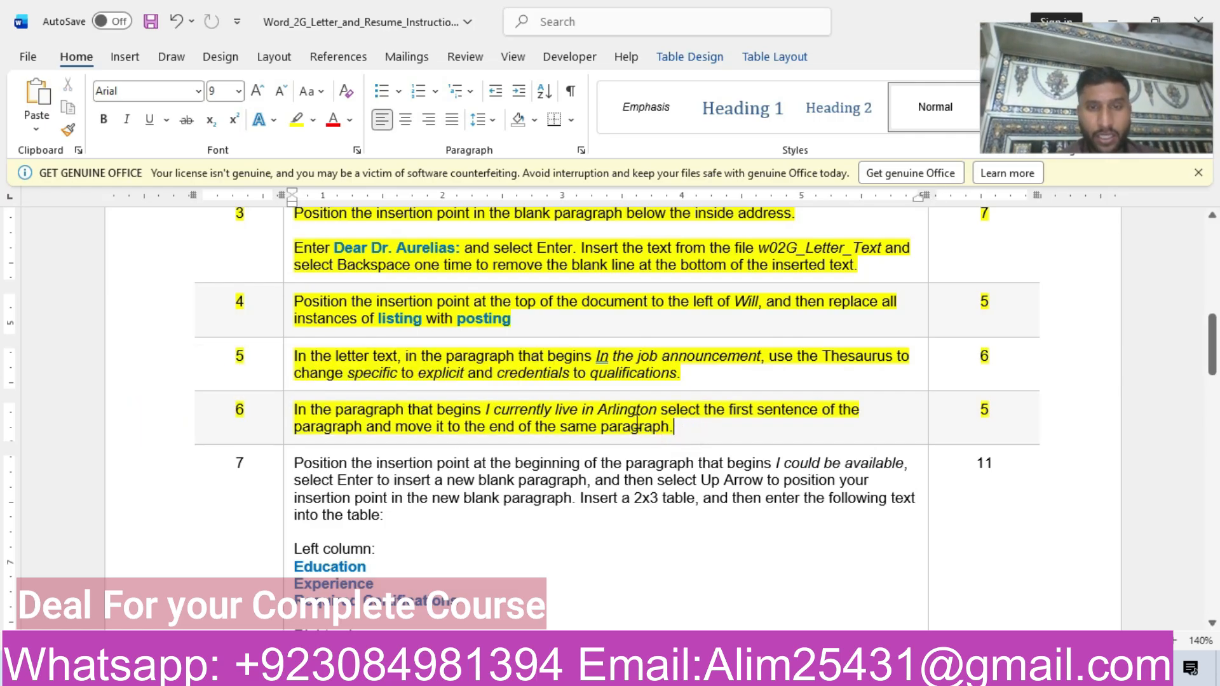
# Place the insertion point at the start of the letter's "I currently live in Arlington" paragraph and recheck step 6 of the instructions.
pyautogui.moveTo(590, 671)
pyautogui.click(657, 567)
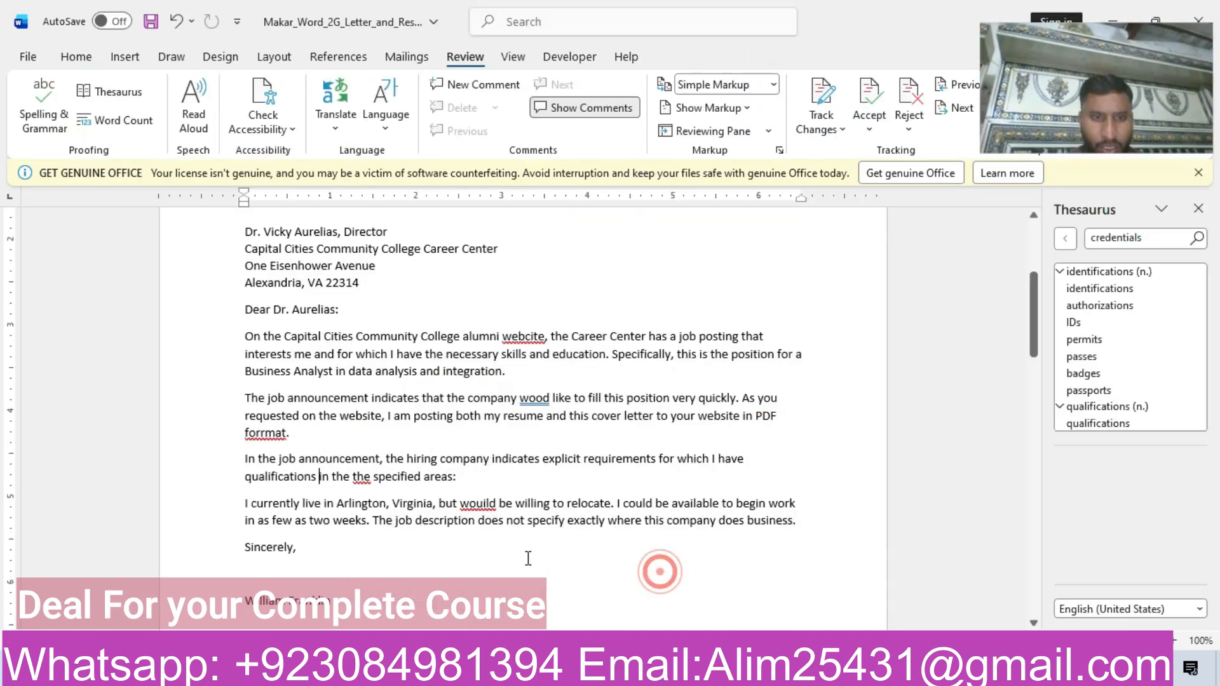
pyautogui.click(251, 505)
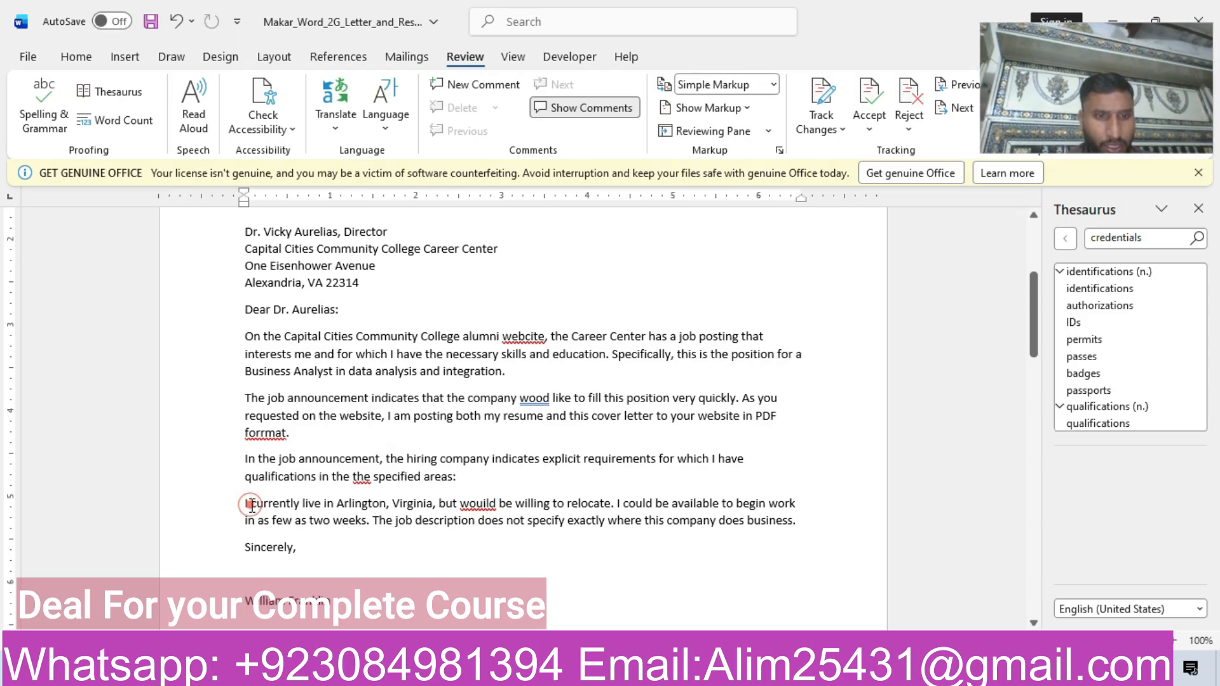
pyautogui.click(242, 503)
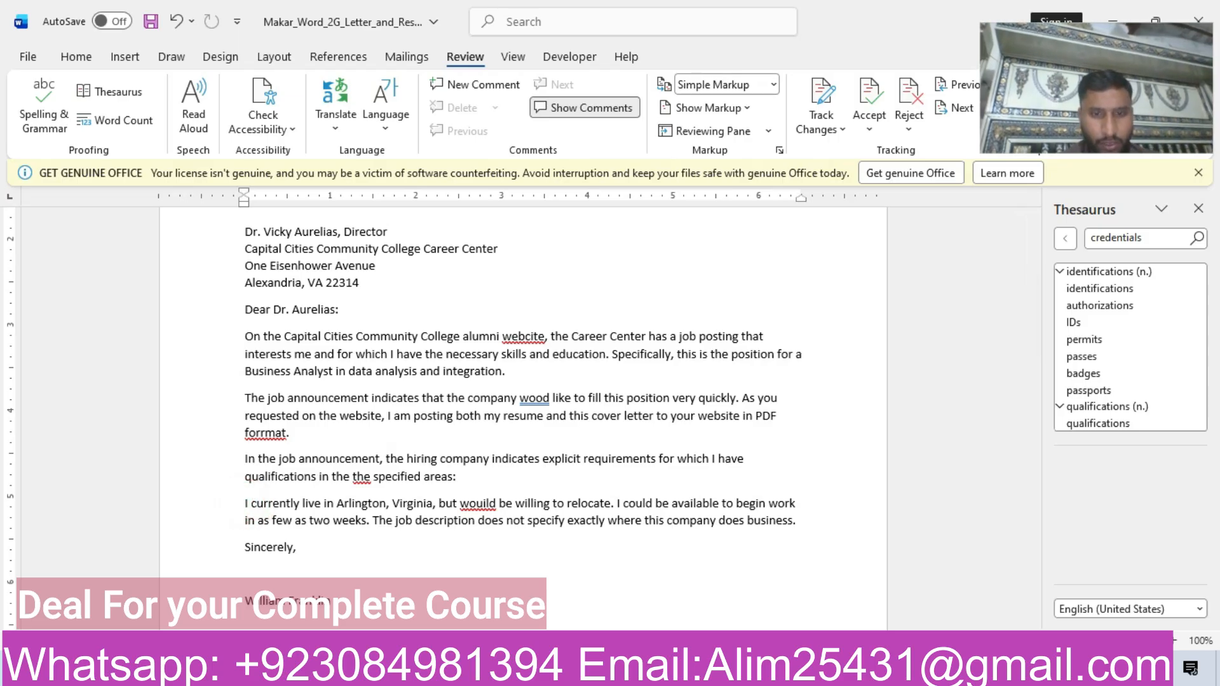
pyautogui.moveTo(584, 673)
pyautogui.click(499, 600)
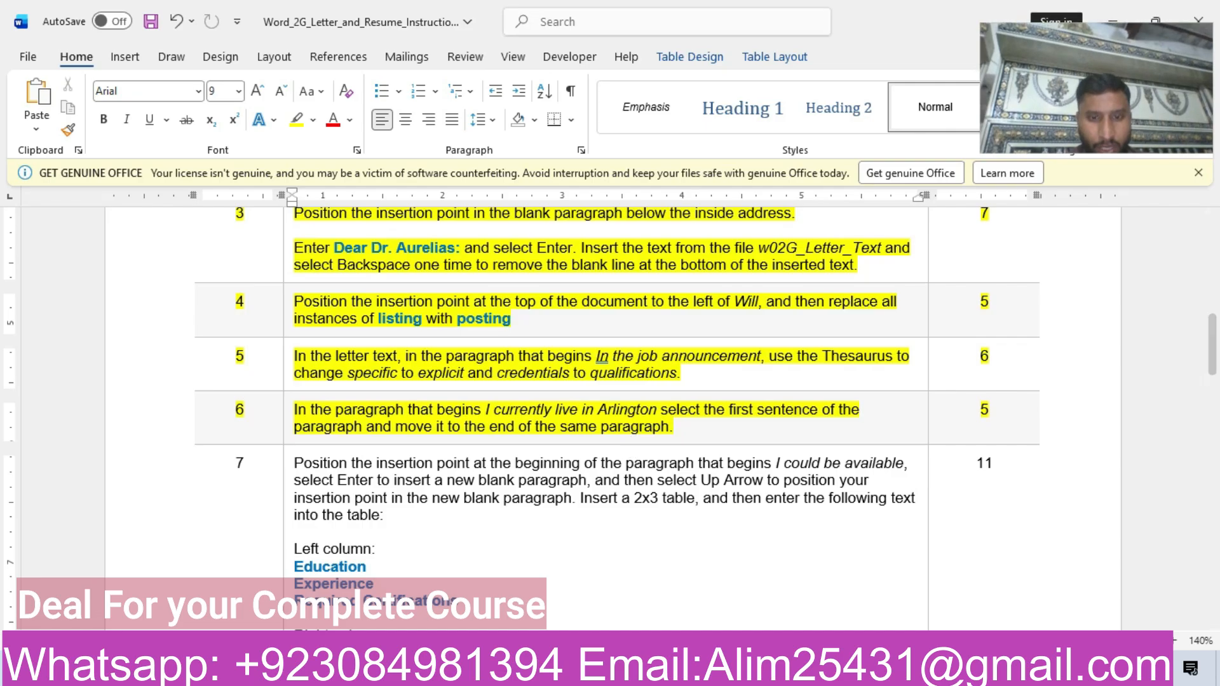
pyautogui.moveTo(589, 670)
pyautogui.click(539, 625)
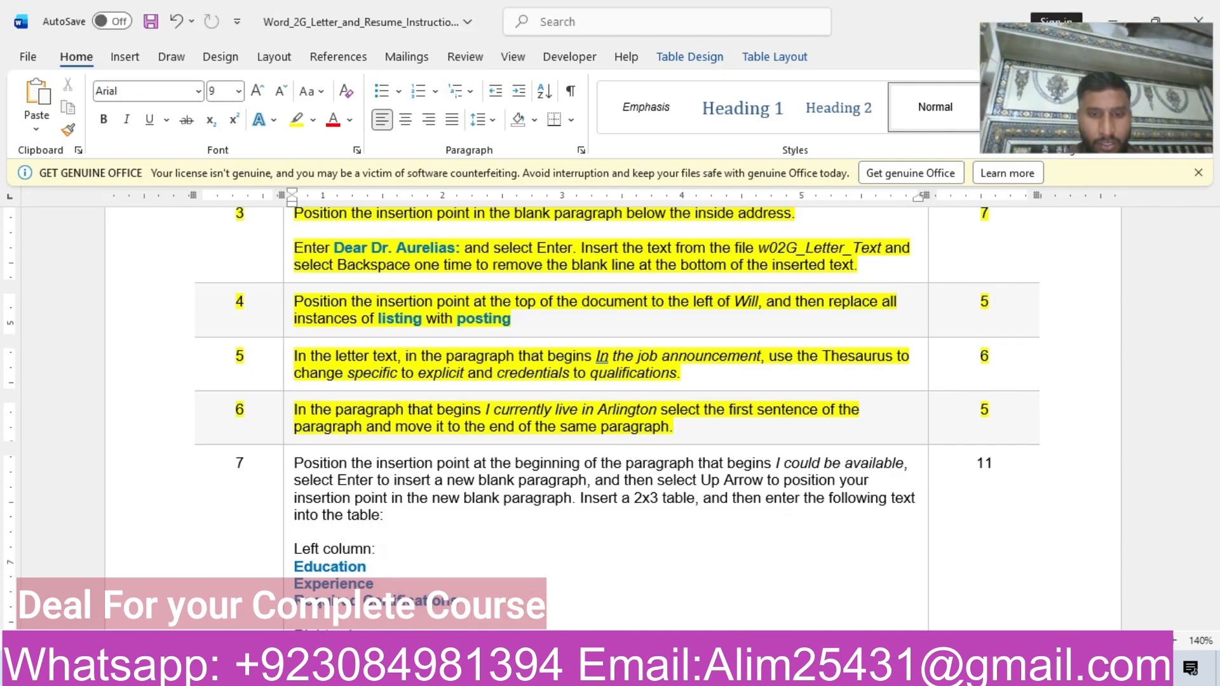
# Move the sentence beginning "I currently live in Arlington, Virginia" from the start of its paragraph in the letter to the end.
pyautogui.click(685, 575)
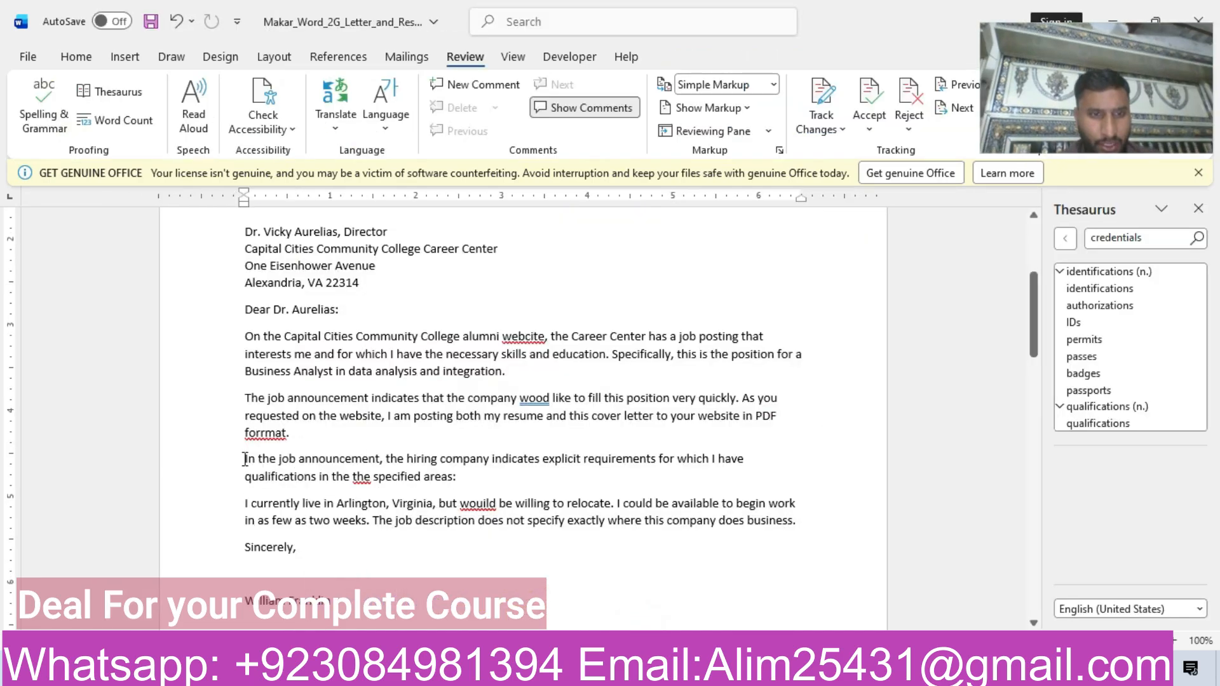
pyautogui.moveTo(246, 504); pyautogui.dragTo(615, 512)
pyautogui.hotkey('ctrl', 'c')
pyautogui.press('Delete')
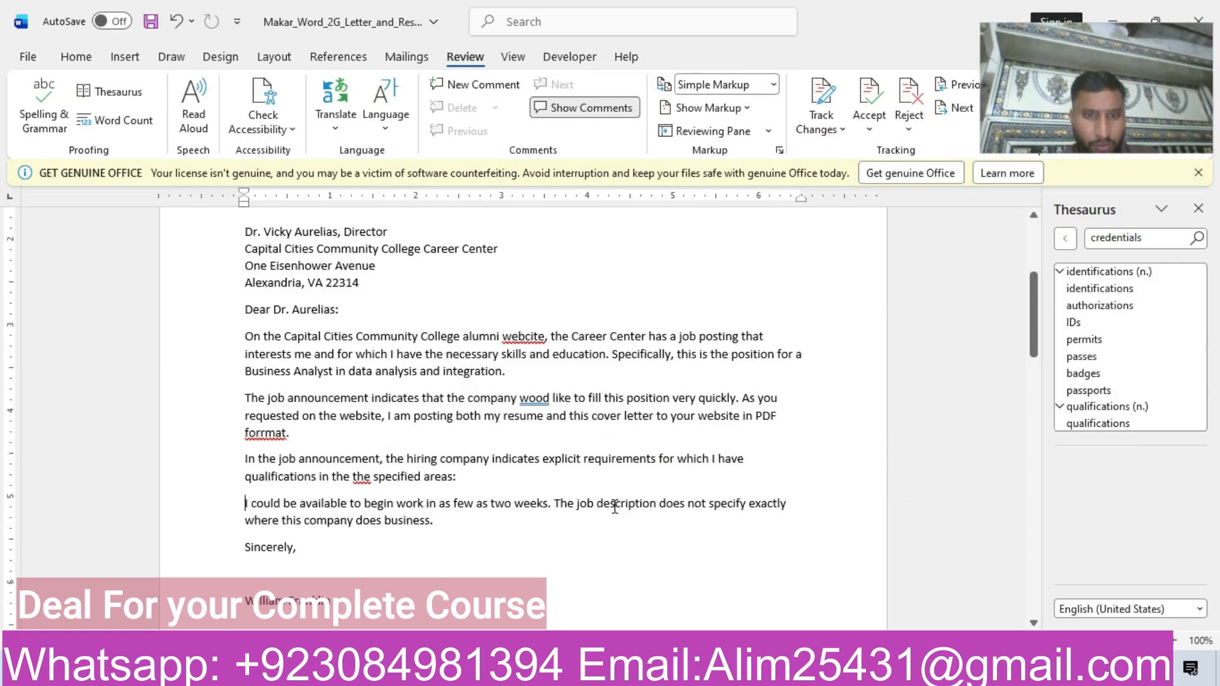
pyautogui.click(439, 520)
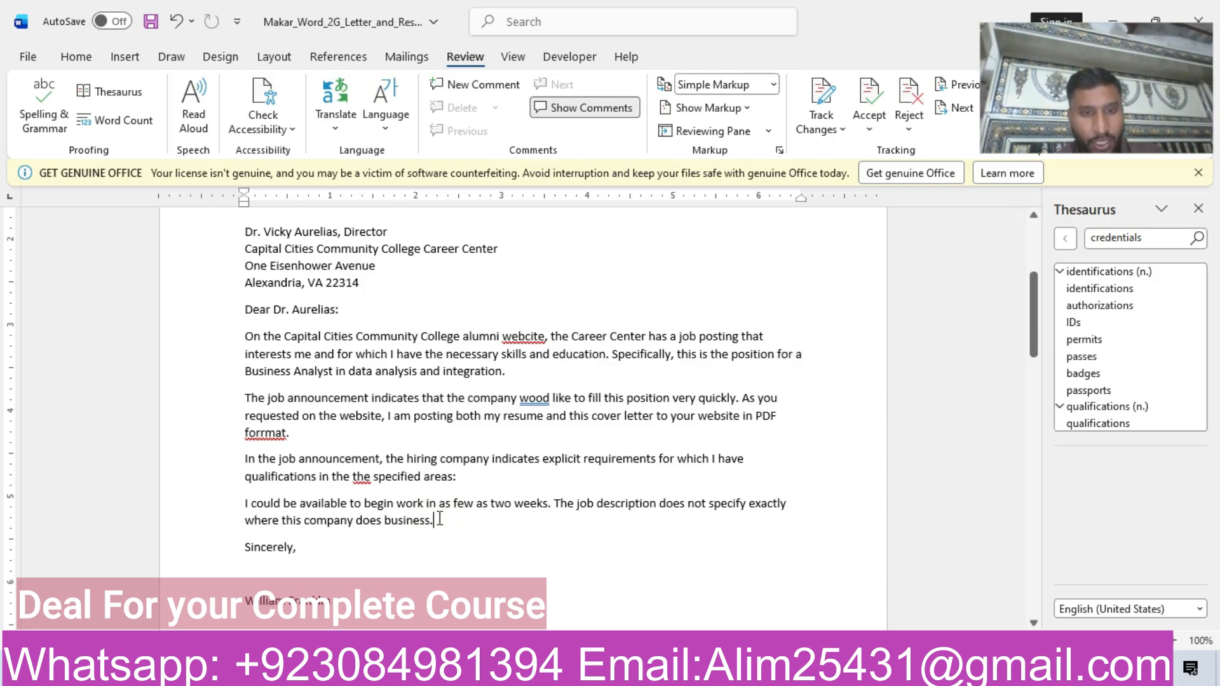
pyautogui.hotkey('ctrl', 'v')
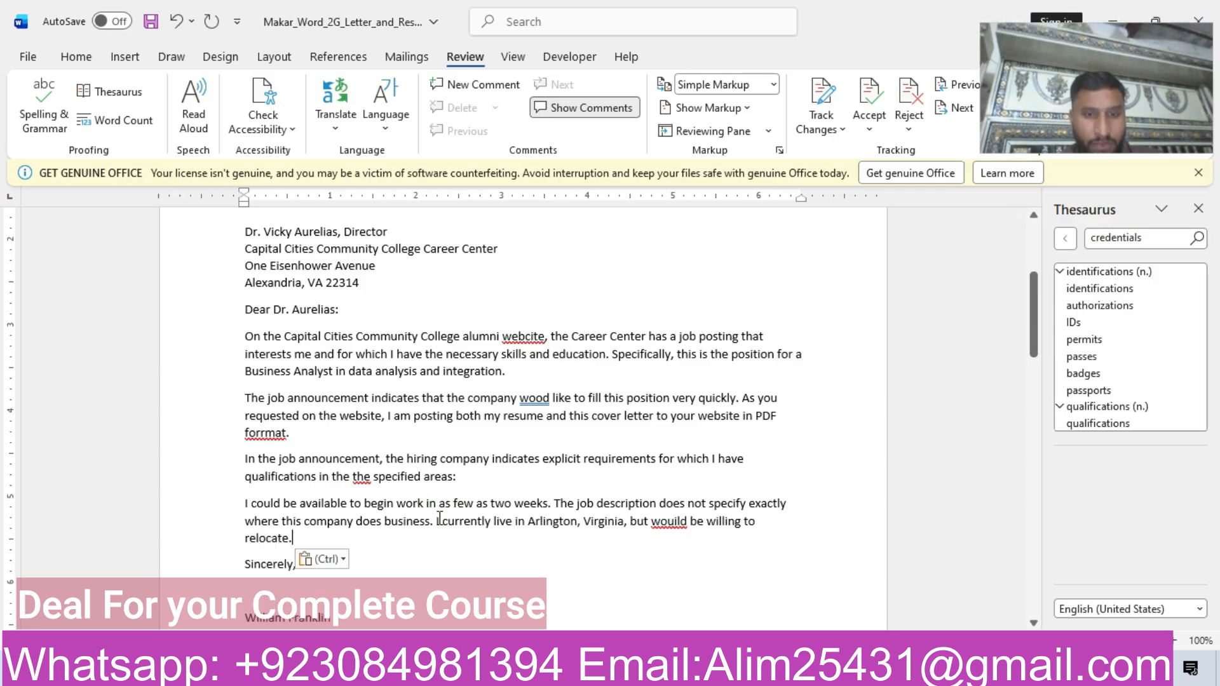
# Switch back to the instructions document and highlight the step 7 row of the table in yellow.
pyautogui.moveTo(587, 671)
pyautogui.click(517, 582)
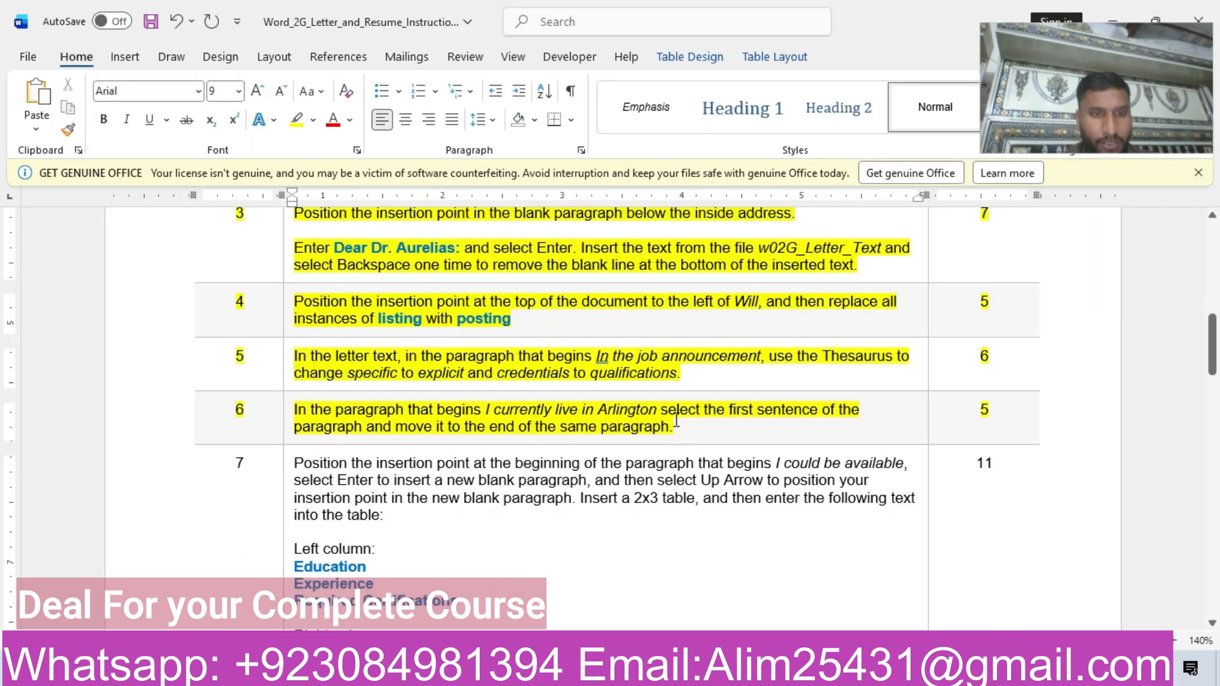
pyautogui.scroll(-3, 321, 294)
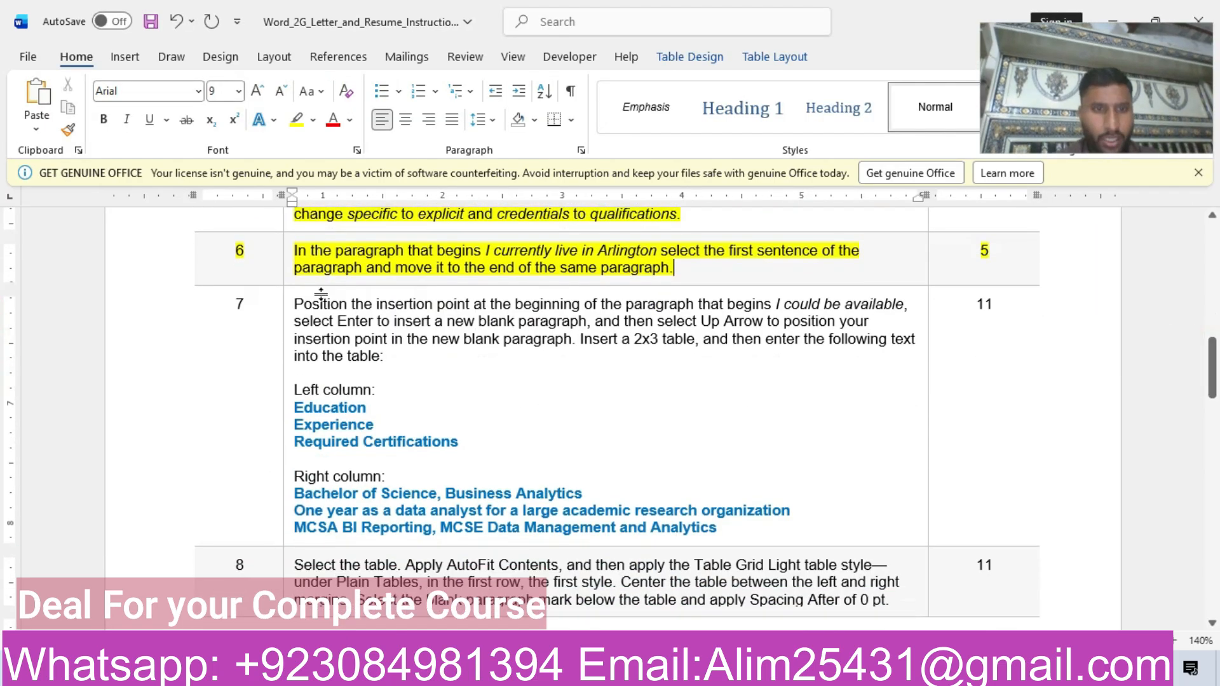
pyautogui.click(159, 359)
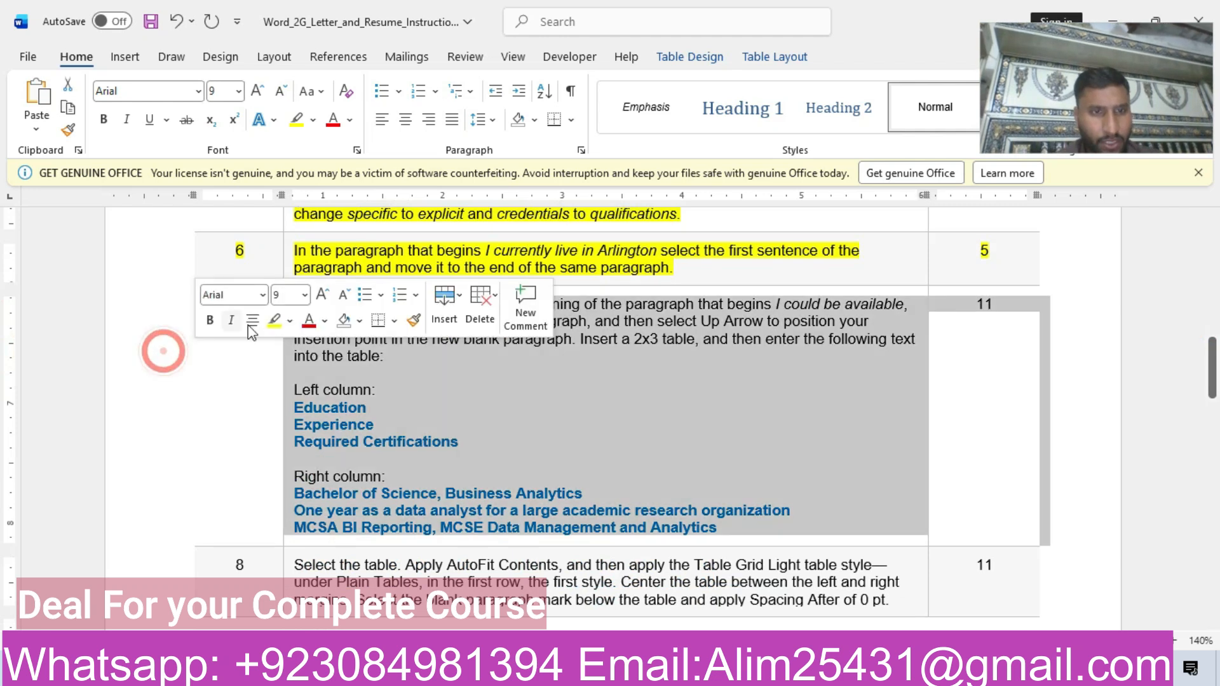
pyautogui.click(275, 320)
pyautogui.click(598, 468)
# Copy the addressee's name and title from step 2 of the instructions and paste them below the letterhead as text only.
pyautogui.moveTo(1211, 368); pyautogui.dragTo(1215, 216)
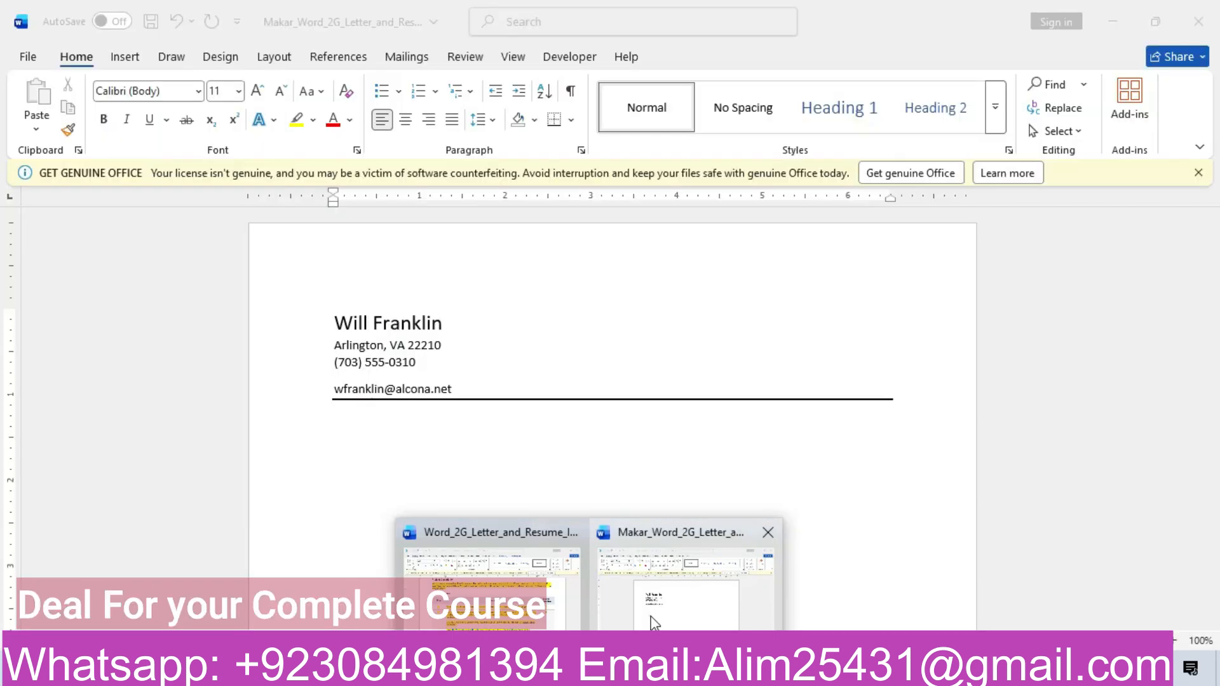
pyautogui.click(655, 622)
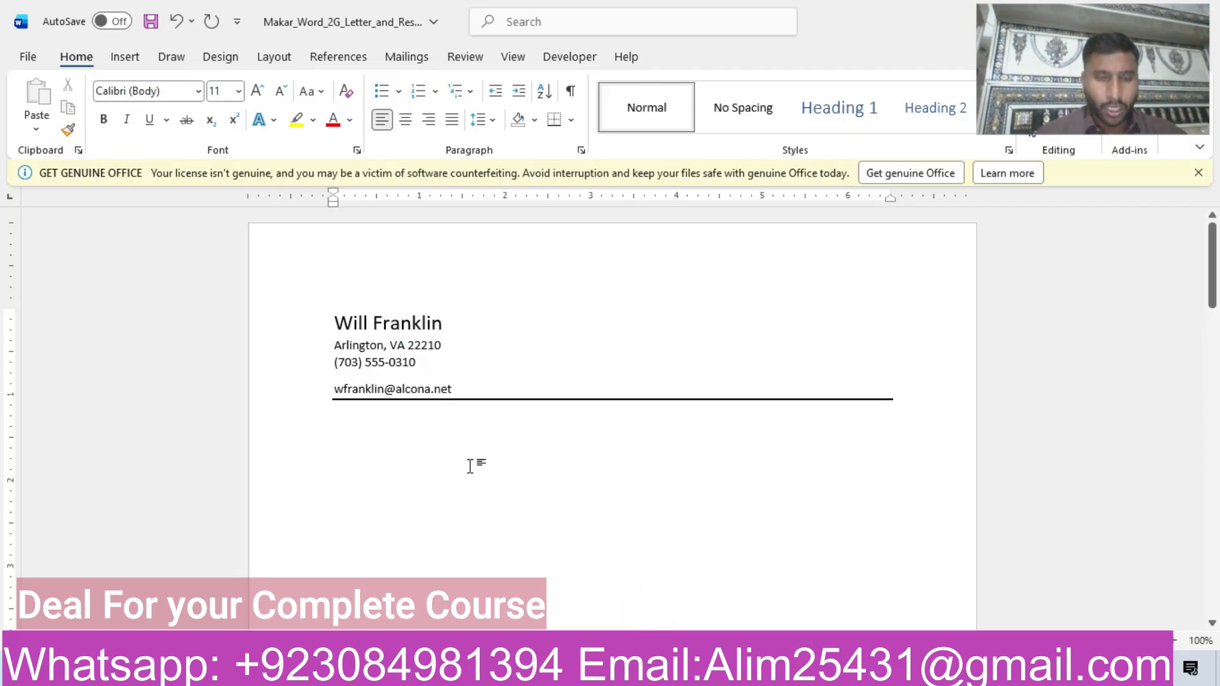
pyautogui.moveTo(585, 674)
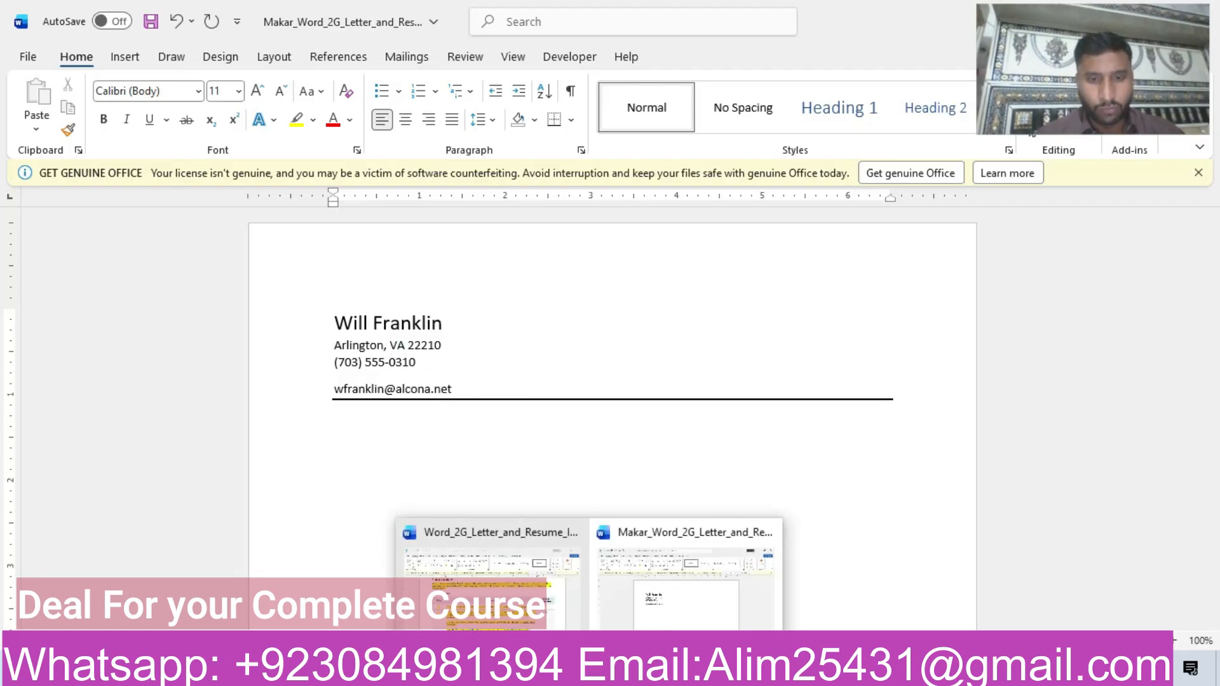
pyautogui.click(490, 578)
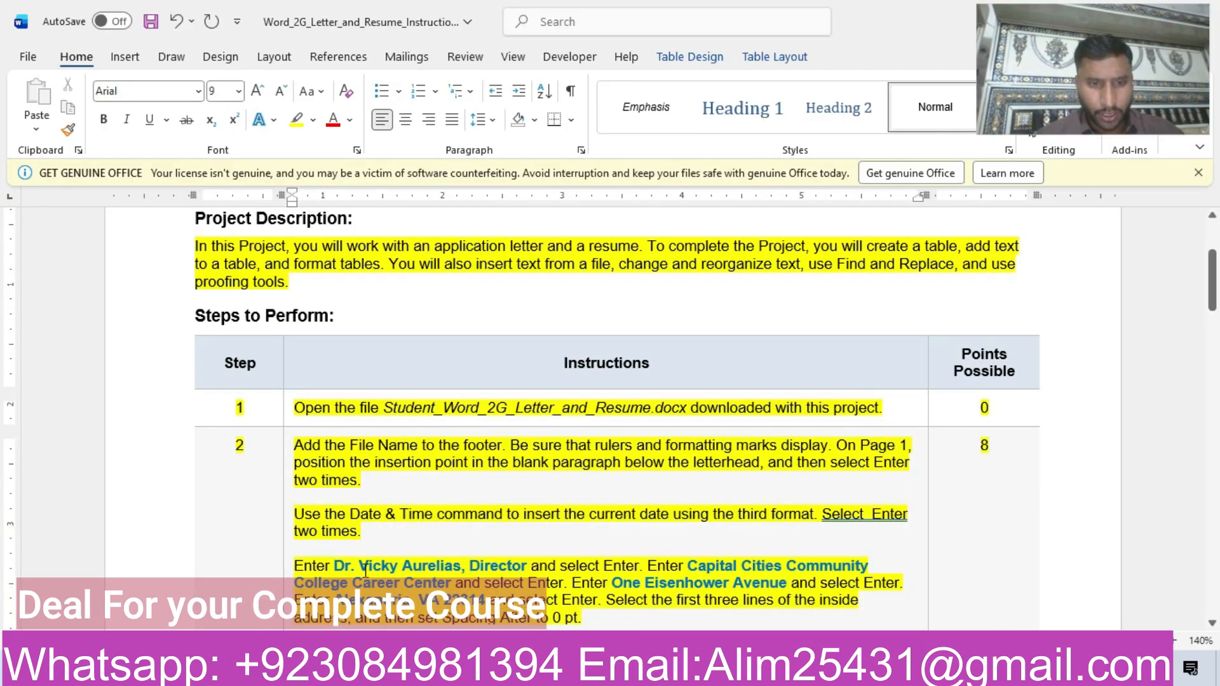
pyautogui.moveTo(336, 566); pyautogui.dragTo(502, 569)
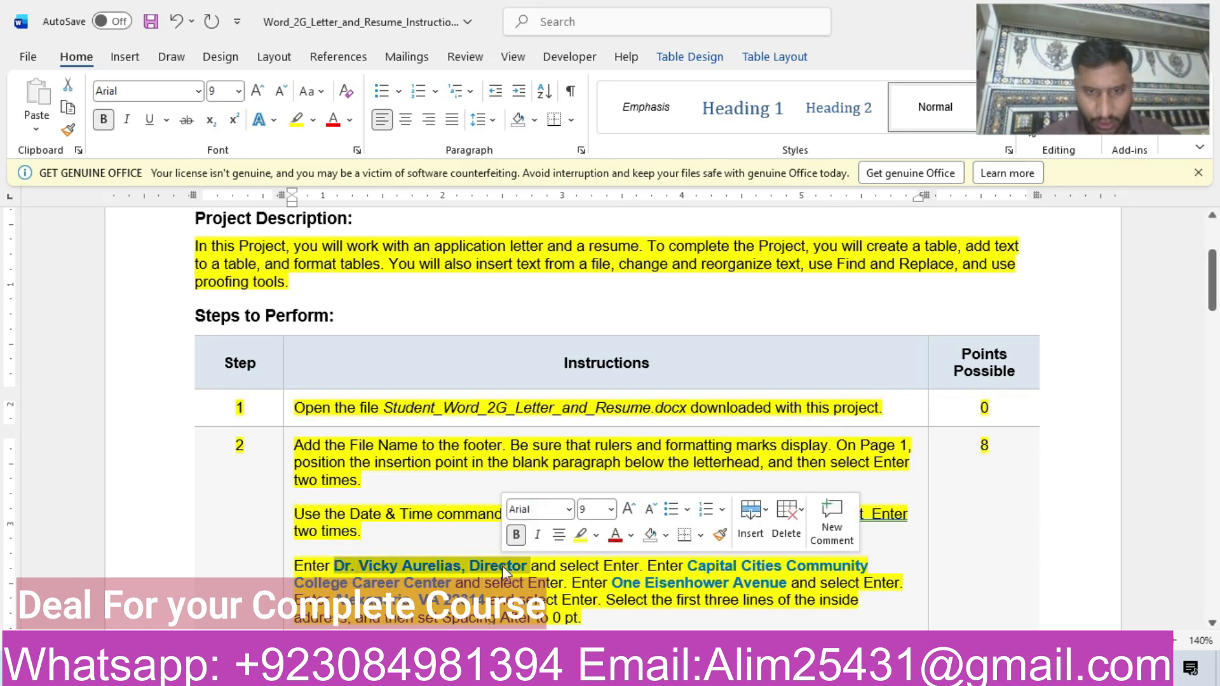
pyautogui.hotkey('ctrl', 'c')
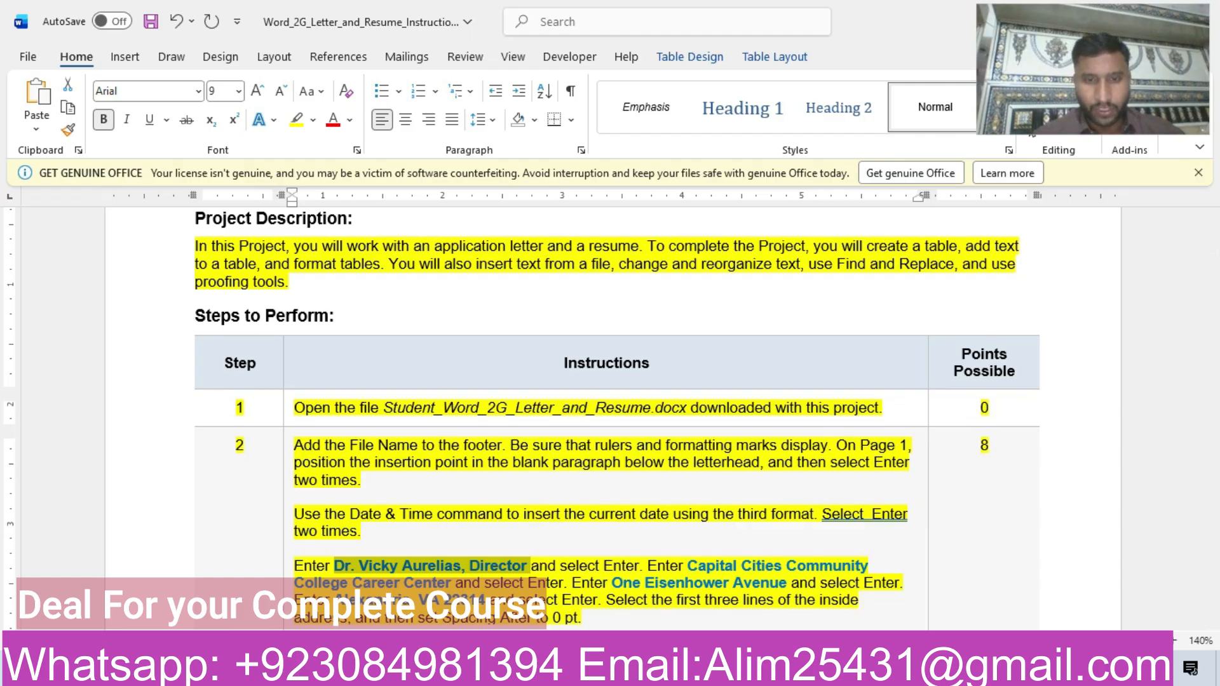
pyautogui.moveTo(591, 671)
pyautogui.click(694, 610)
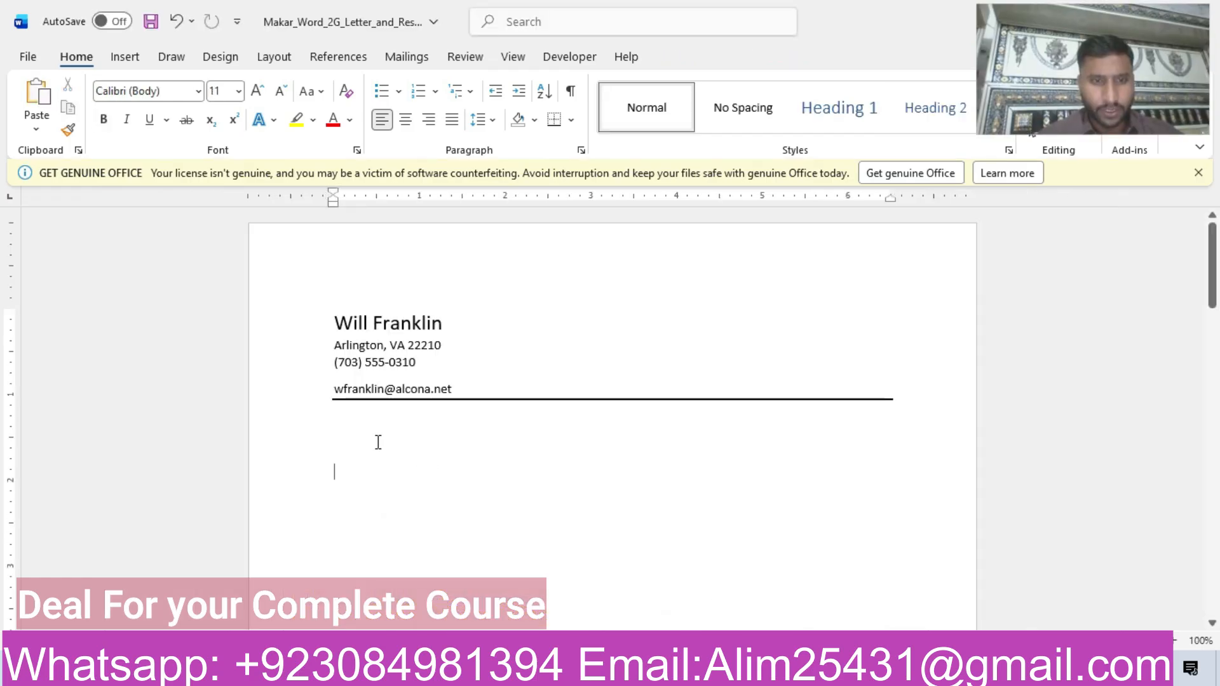
pyautogui.hotkey('ctrl', 'v')
pyautogui.click(530, 506)
pyautogui.click(527, 493)
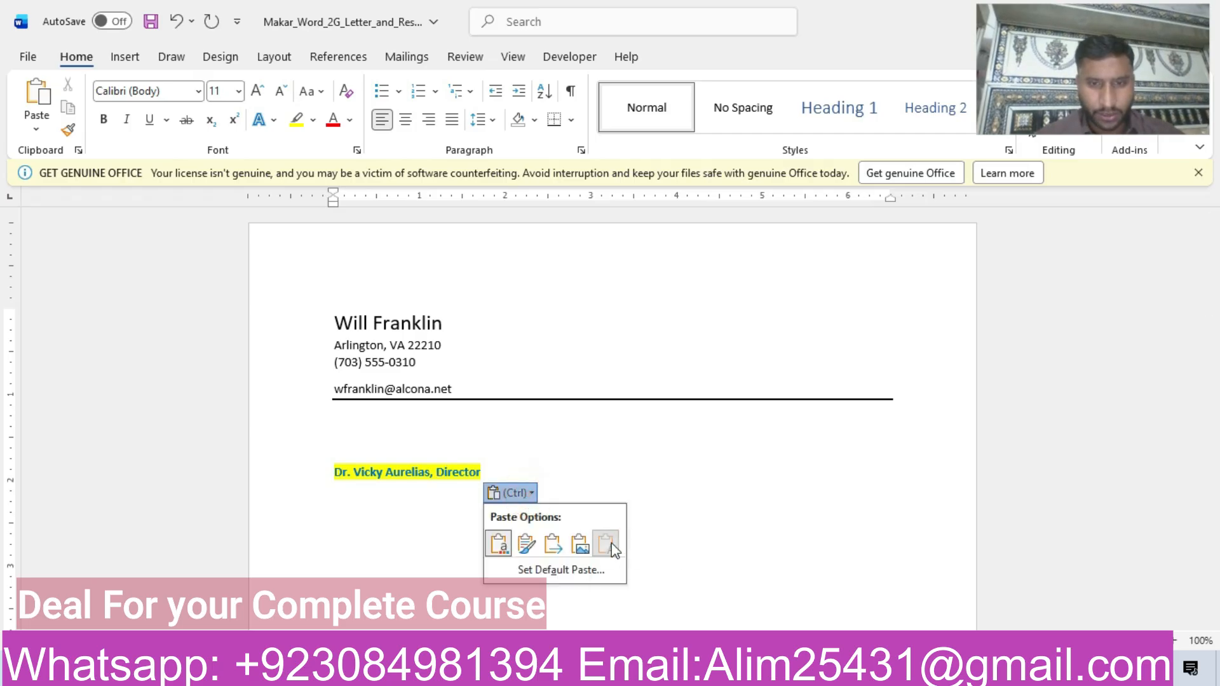
pyautogui.click(612, 542)
# Recheck step 2 and add "Capital Cities Community College Career Center" as unformatted text in a new paragraph below the addressee's name.
pyautogui.moveTo(591, 670)
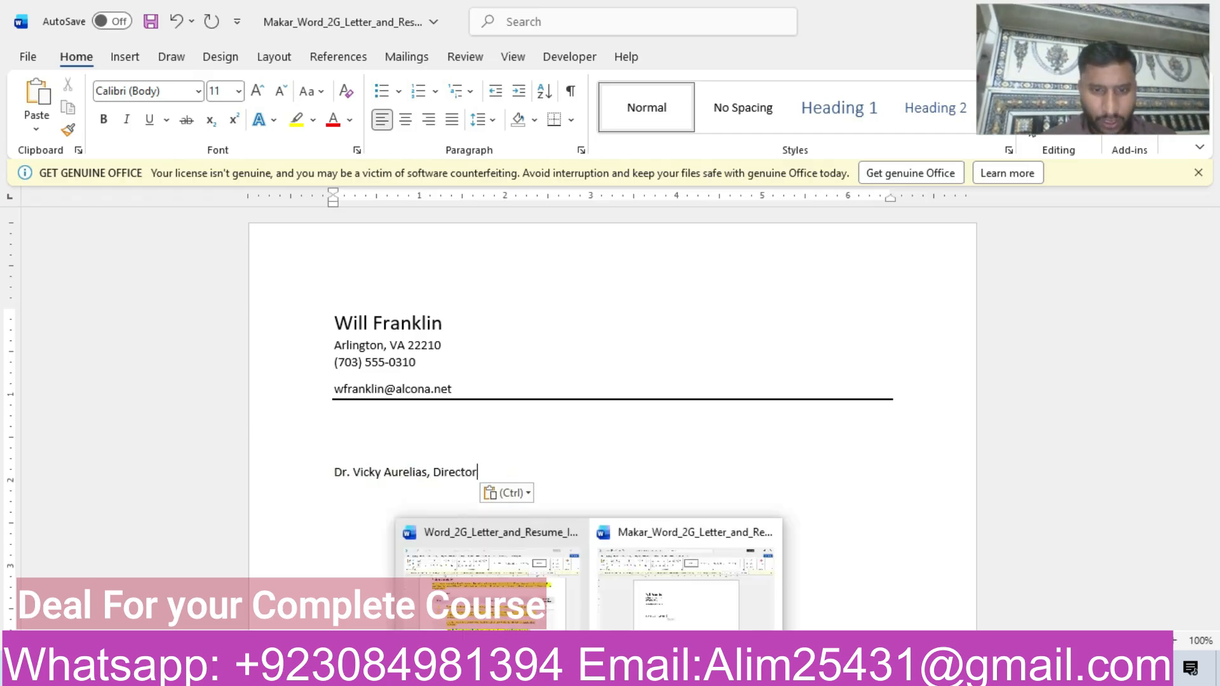
pyautogui.click(460, 569)
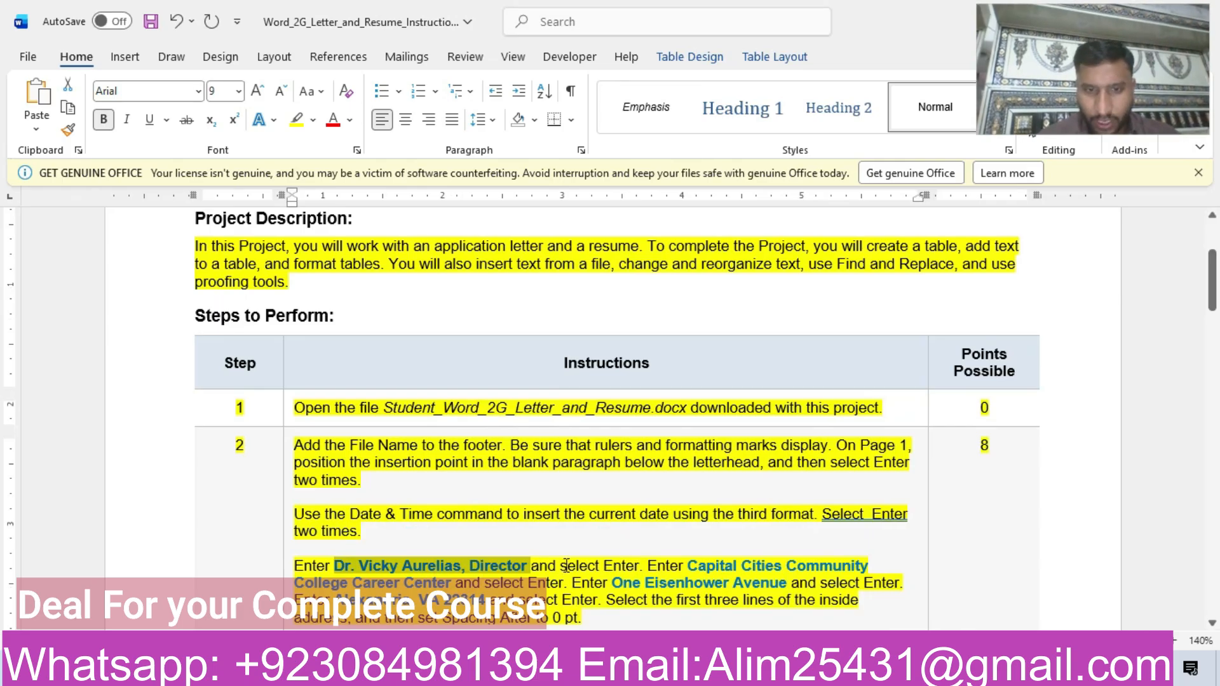
pyautogui.moveTo(591, 670)
pyautogui.click(665, 595)
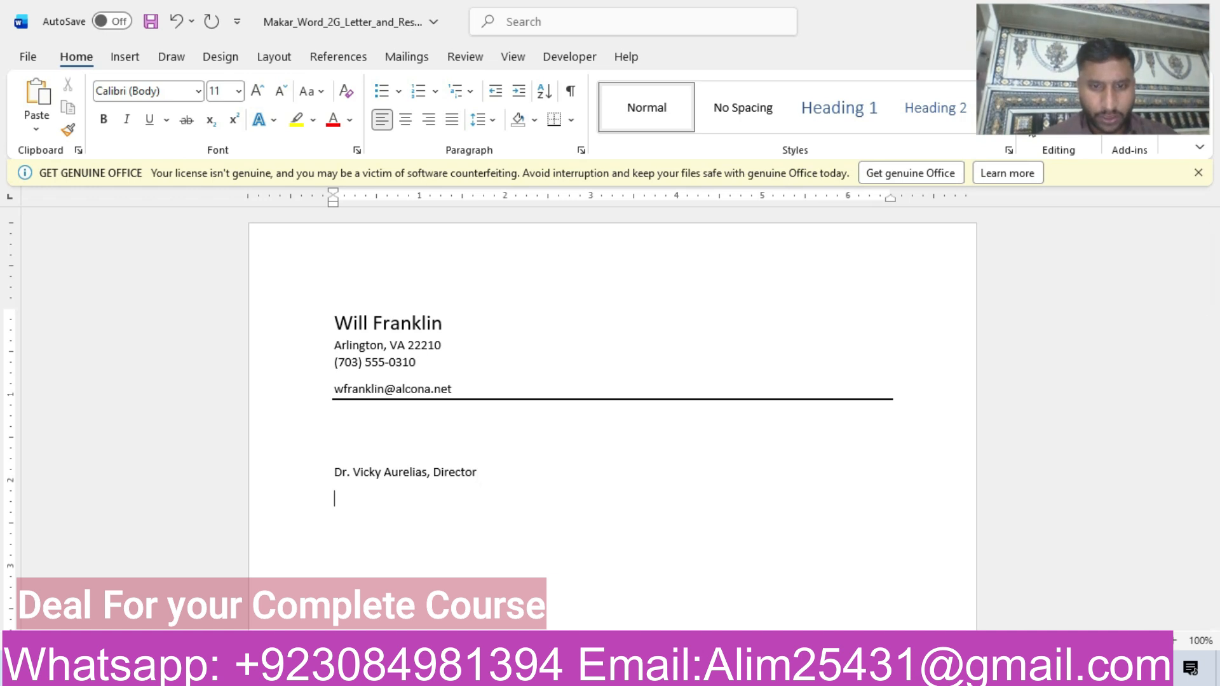
pyautogui.moveTo(591, 670)
pyautogui.click(489, 572)
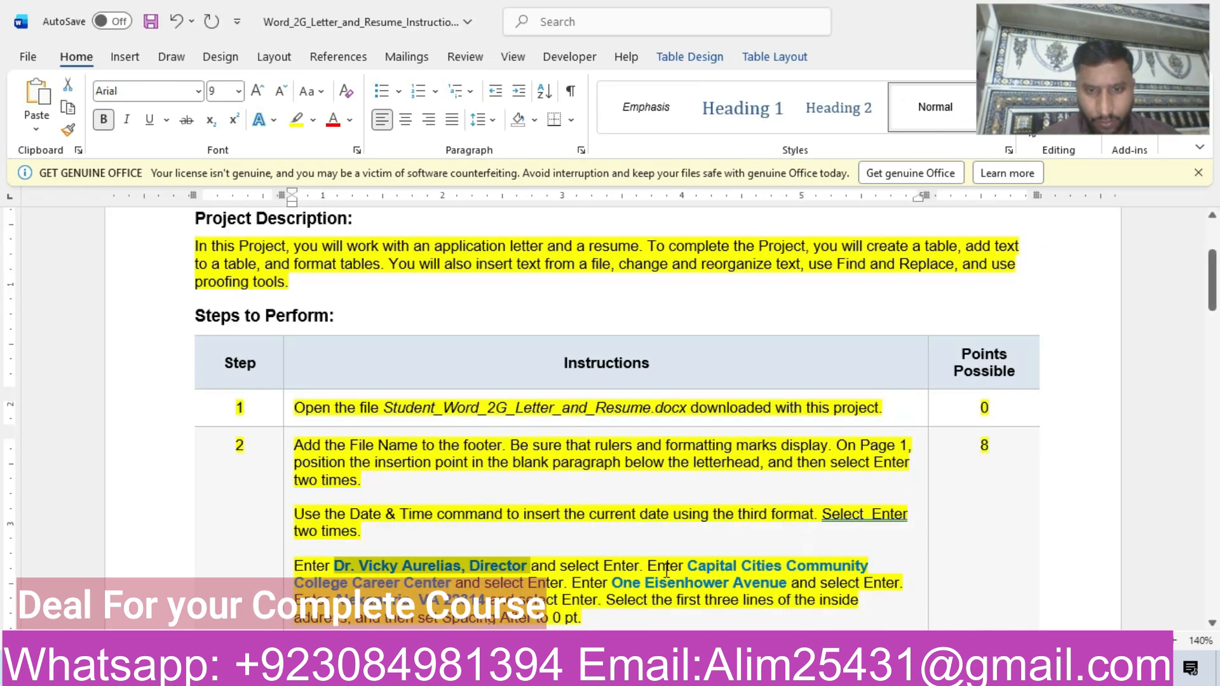
pyautogui.moveTo(688, 567); pyautogui.dragTo(451, 589)
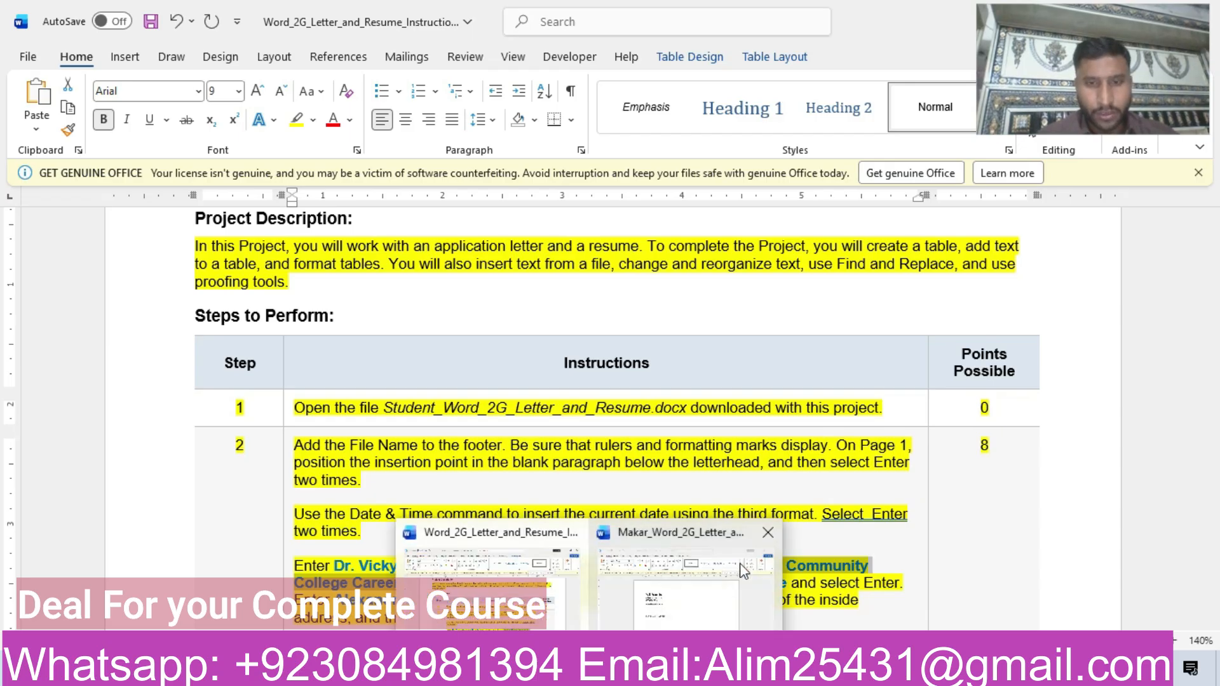
pyautogui.click(757, 553)
pyautogui.hotkey('ctrl', 'v')
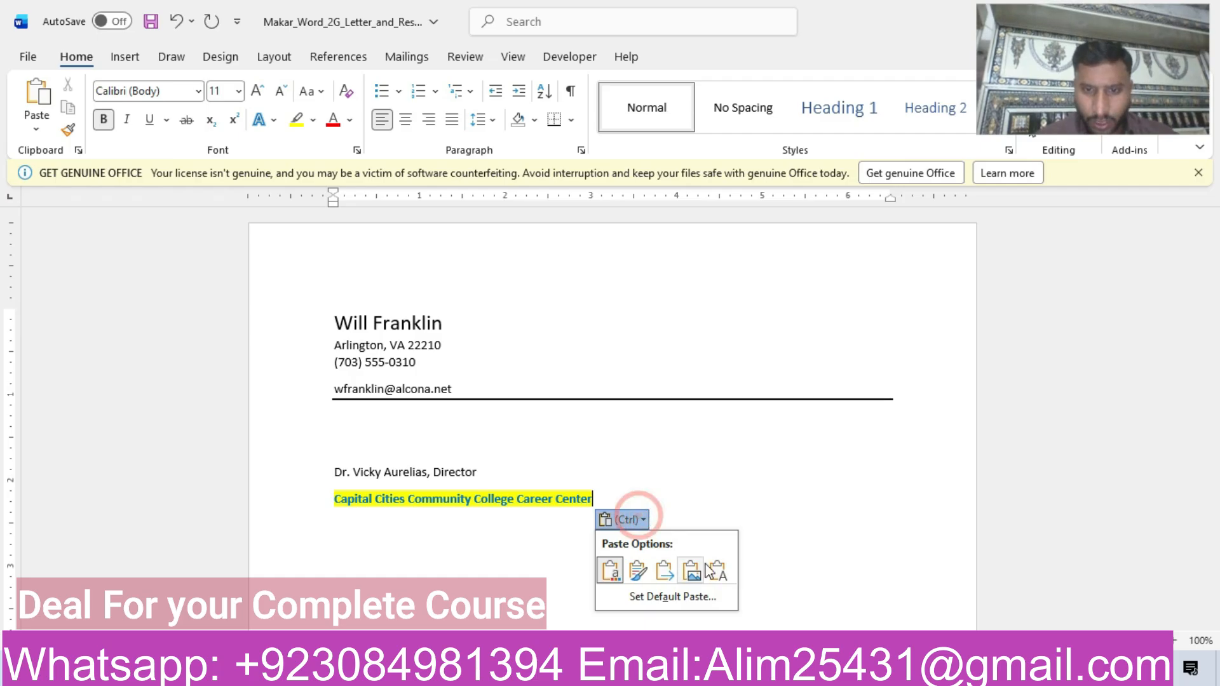
pyautogui.click(718, 572)
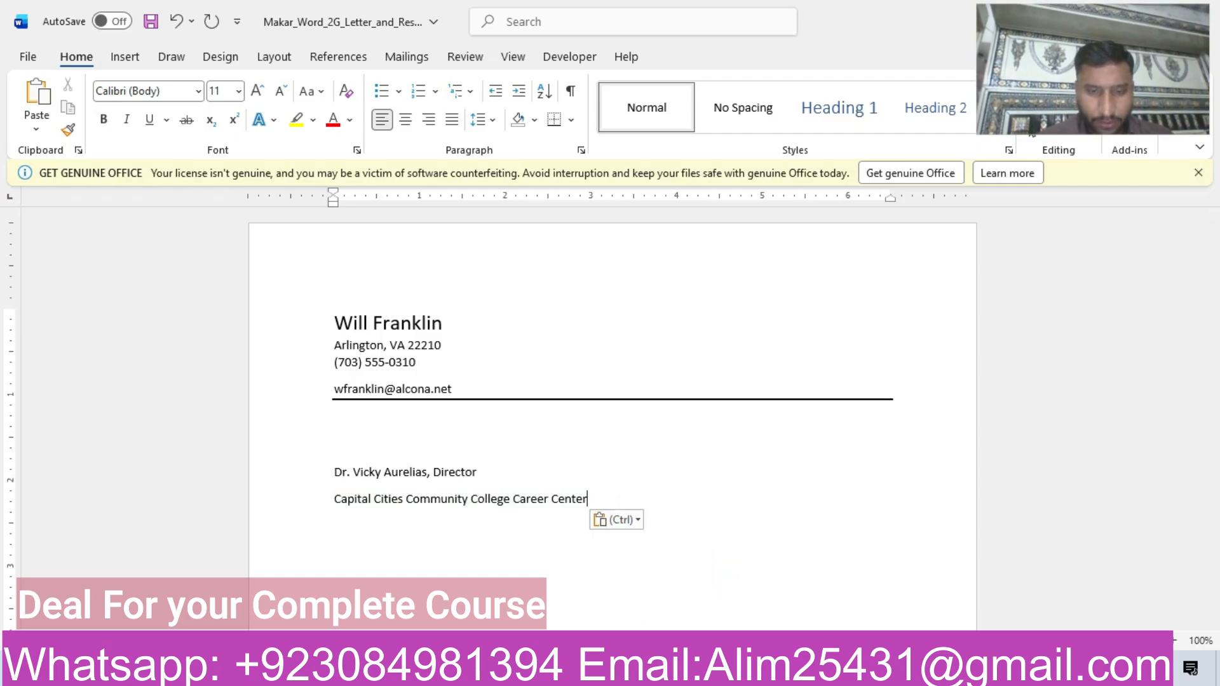
# Copy the street address from step 2 into a new paragraph of the inside address as text only, and start another paragraph.
pyautogui.moveTo(591, 670)
pyautogui.click(507, 632)
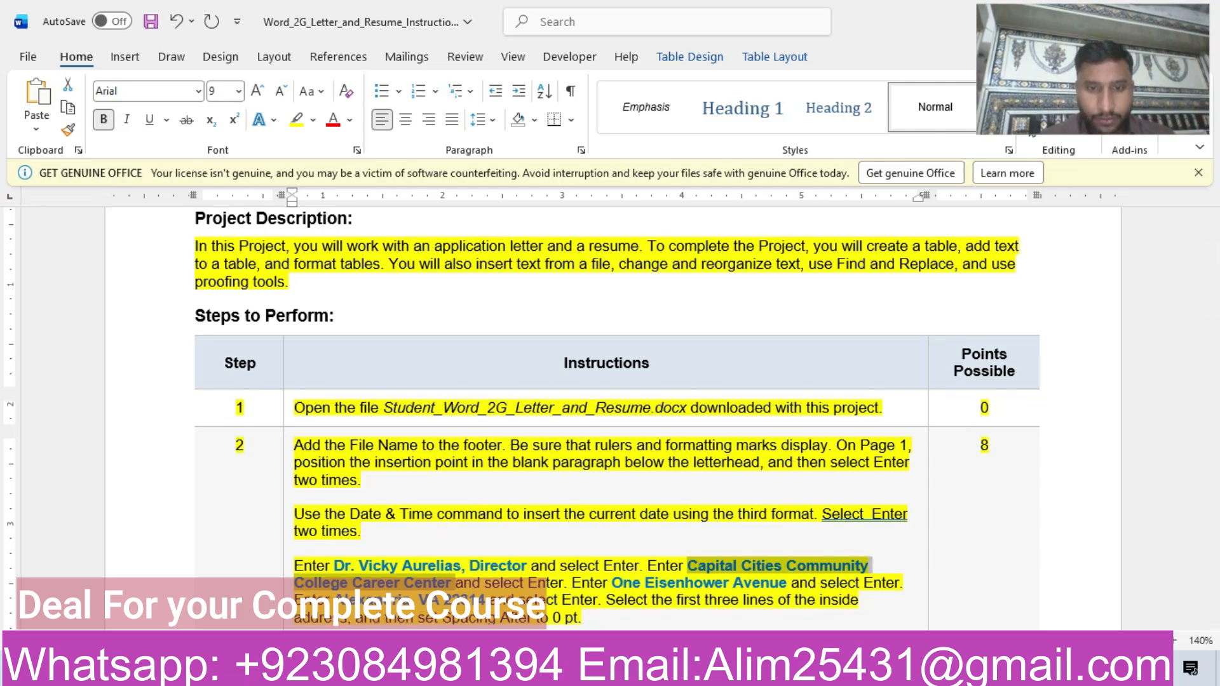
pyautogui.moveTo(589, 670)
pyautogui.click(680, 599)
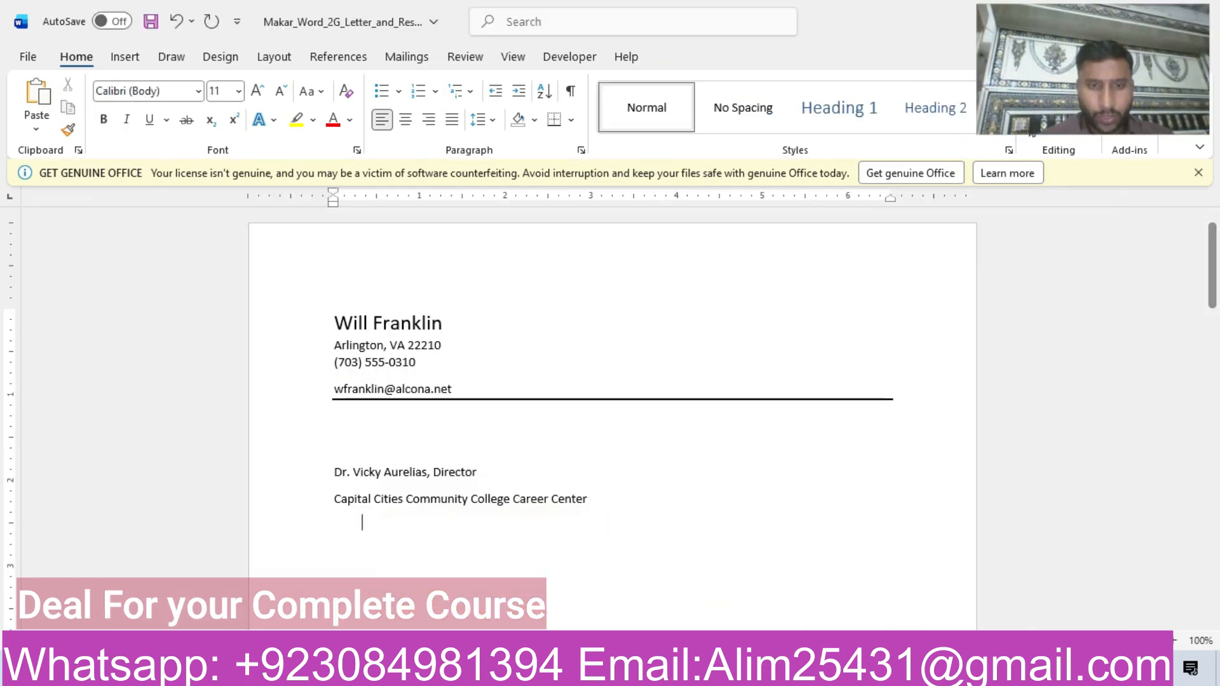
pyautogui.moveTo(590, 670)
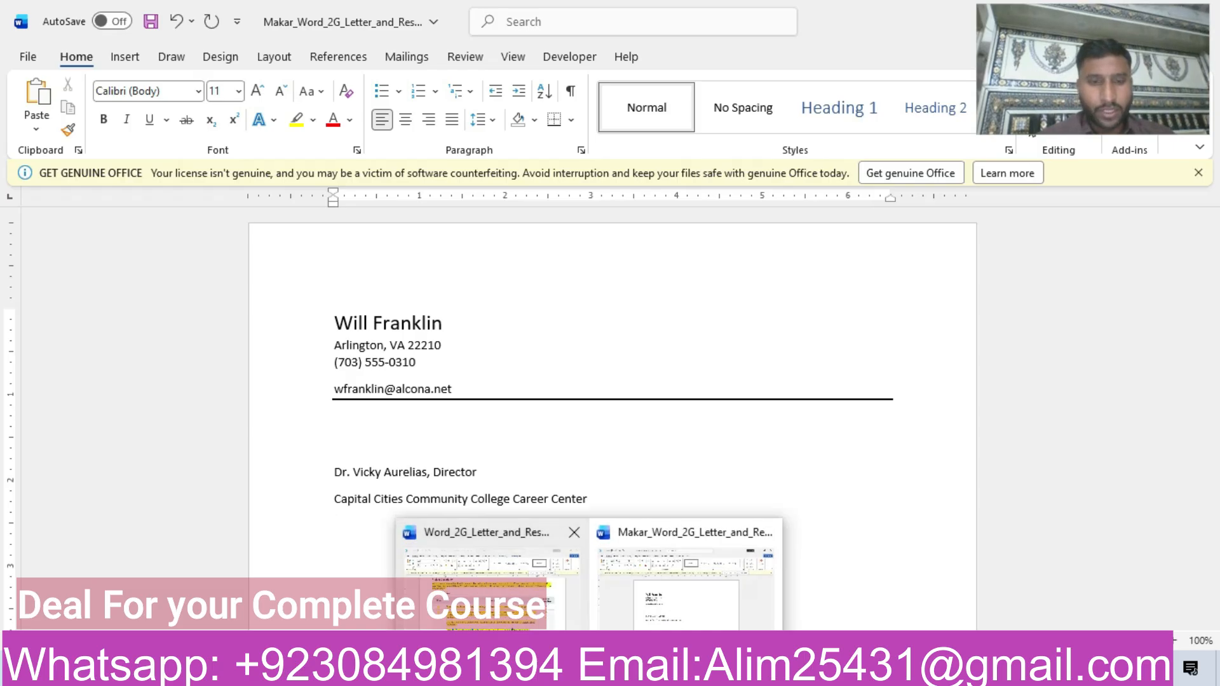
pyautogui.click(508, 610)
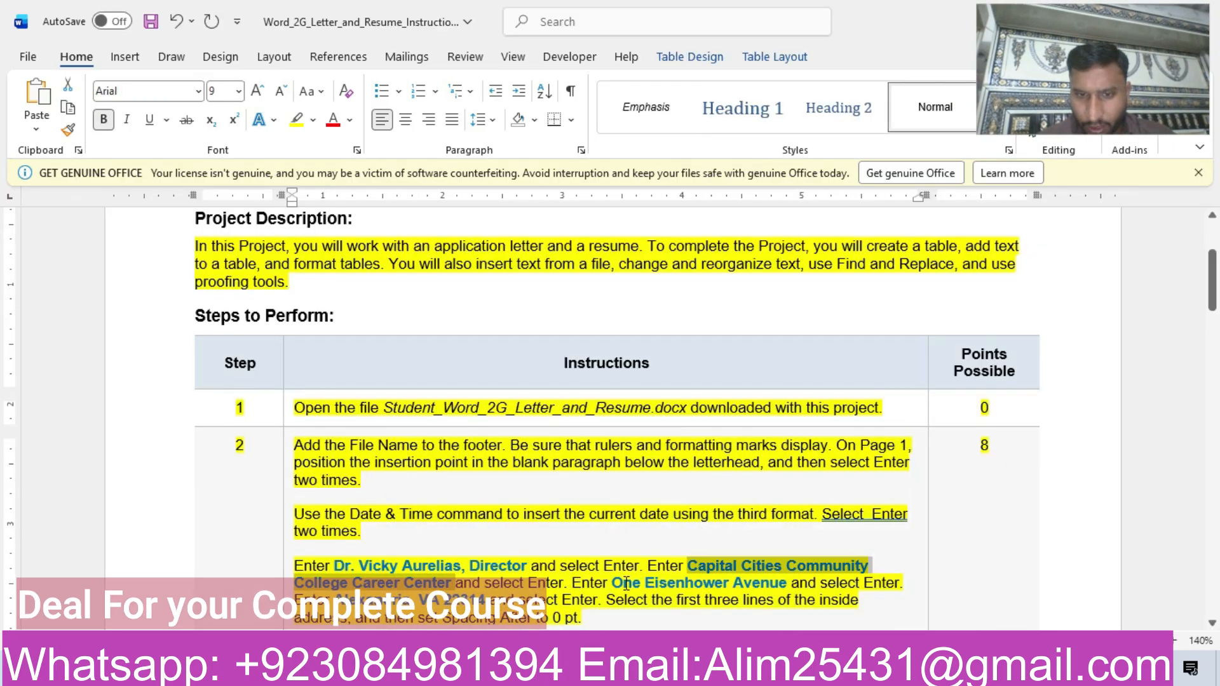
pyautogui.moveTo(616, 583); pyautogui.dragTo(724, 586)
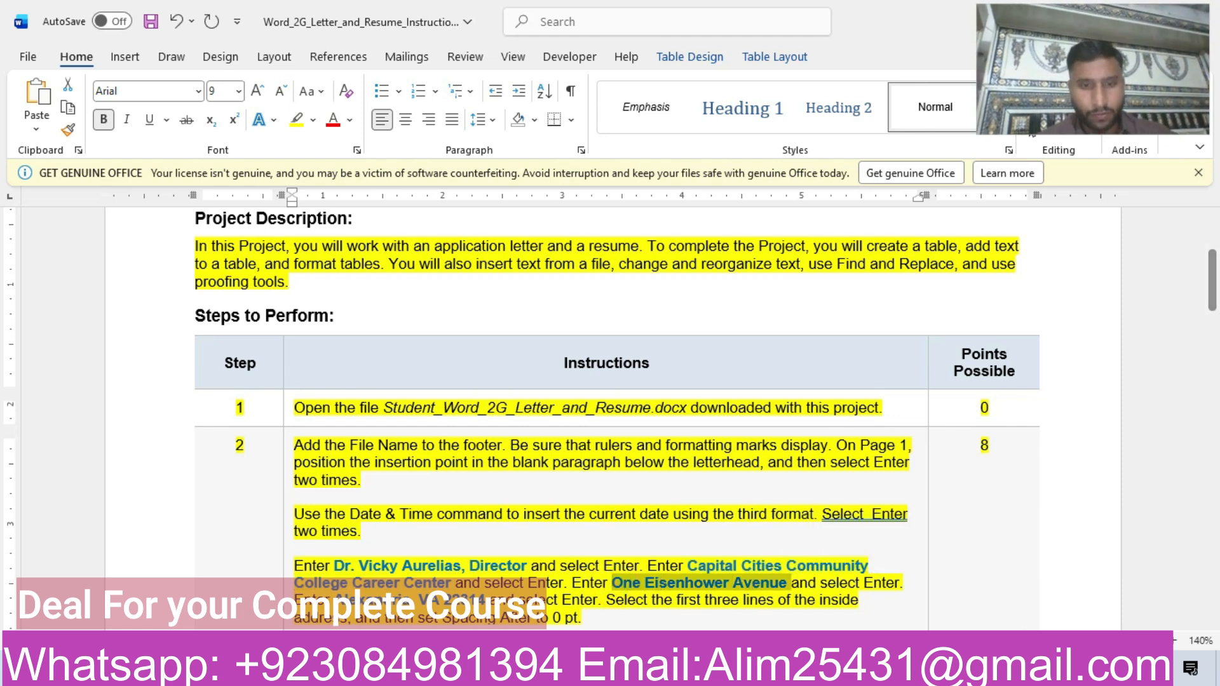
pyautogui.moveTo(590, 670)
pyautogui.click(668, 598)
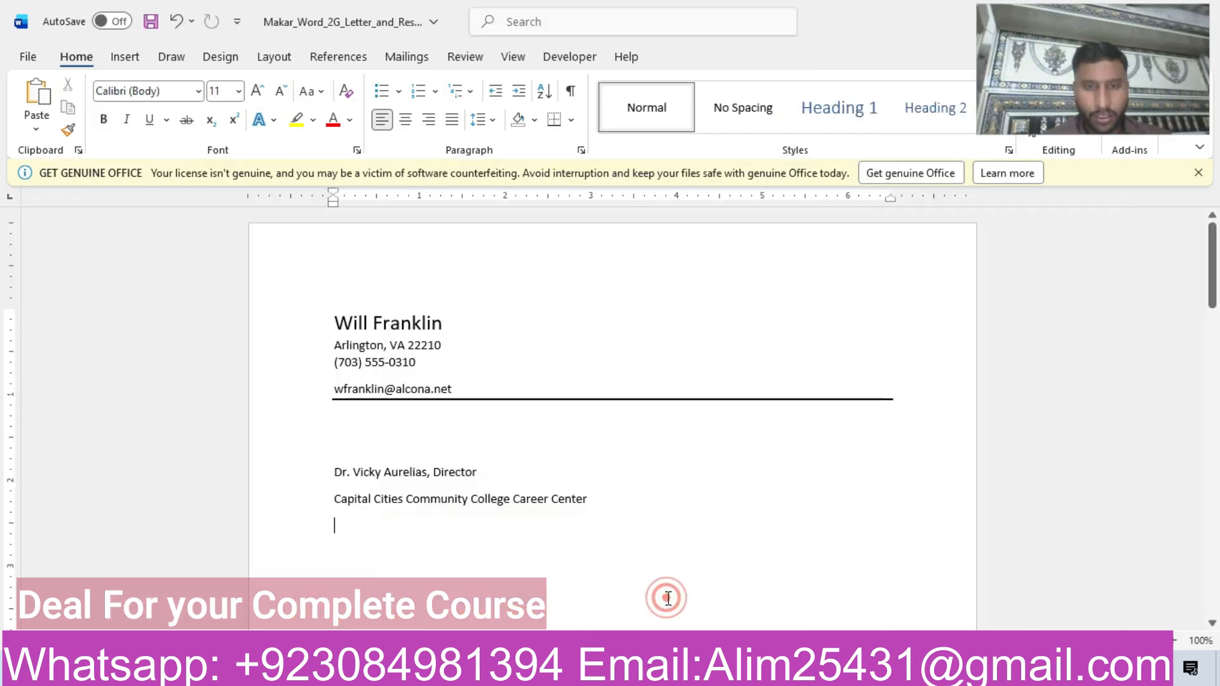
pyautogui.hotkey('ctrl', 'v')
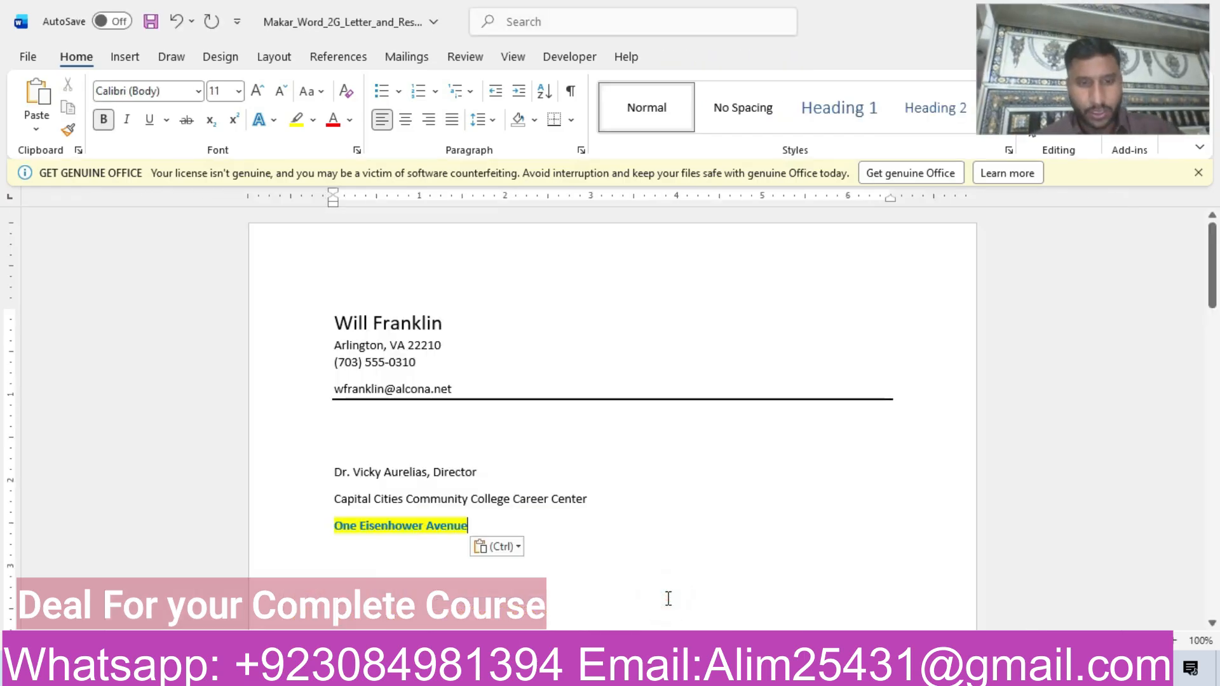
pyautogui.click(507, 548)
pyautogui.click(591, 596)
pyautogui.press('Return')
# Copy the city, state and ZIP code from step 2 below the street address as text only, and start a new paragraph.
pyautogui.moveTo(503, 670)
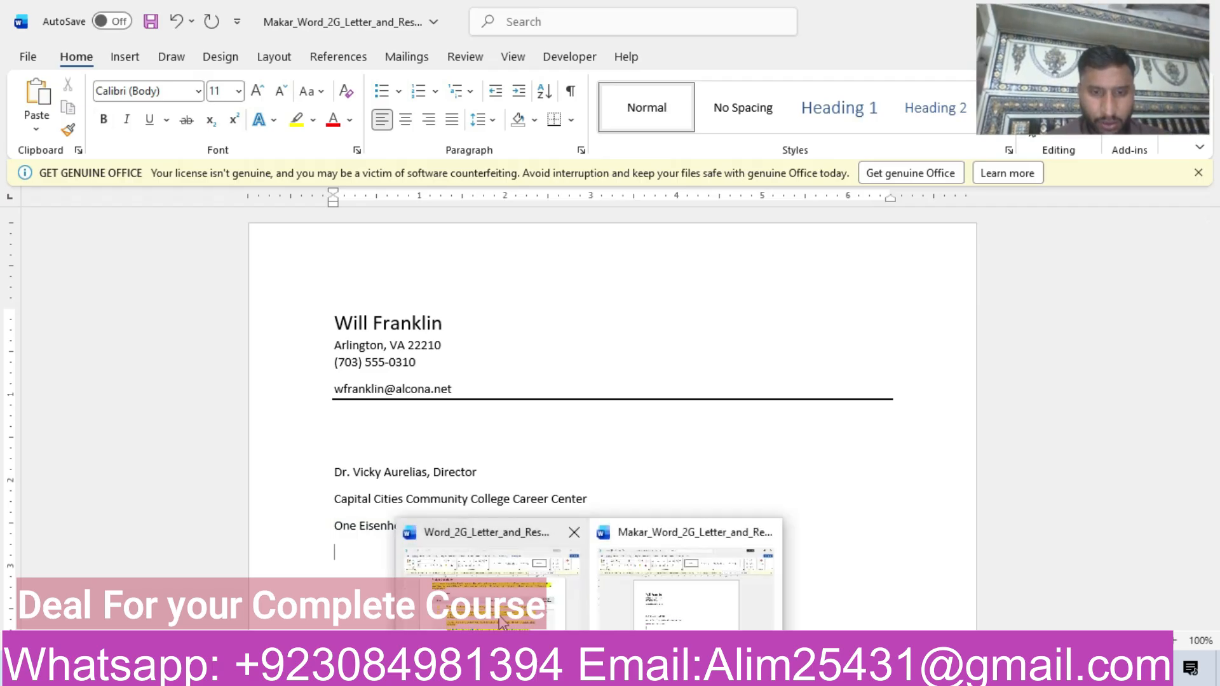
pyautogui.click(695, 586)
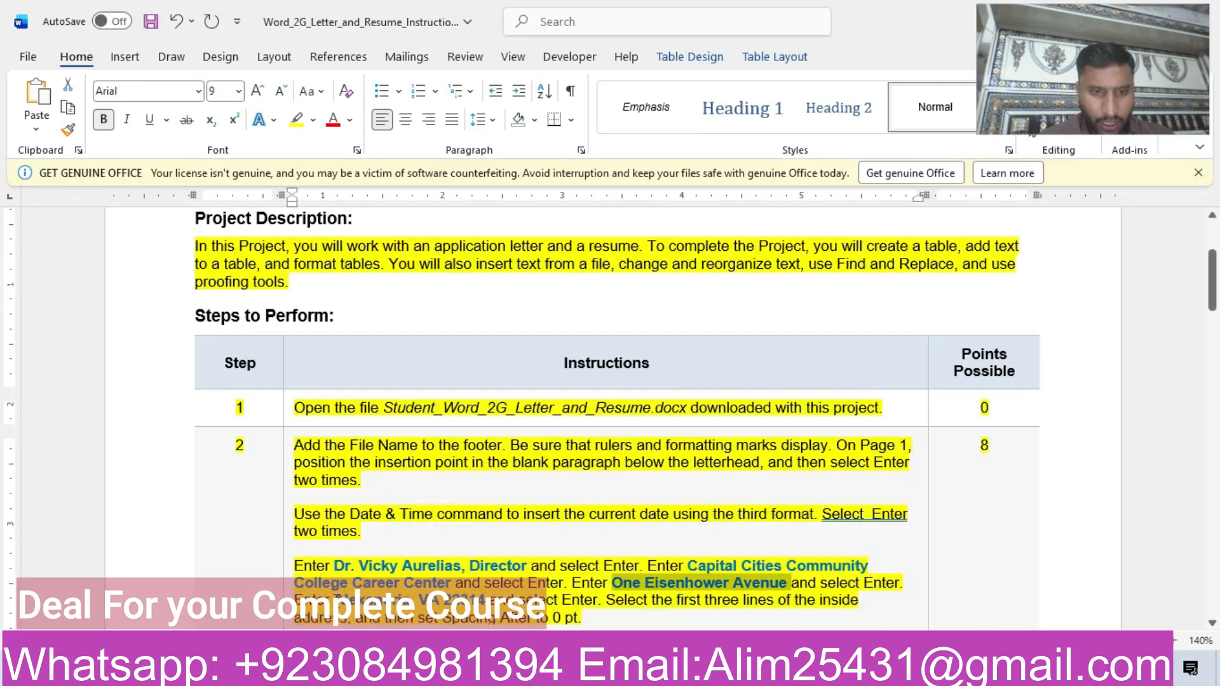
pyautogui.moveTo(337, 599); pyautogui.dragTo(372, 600)
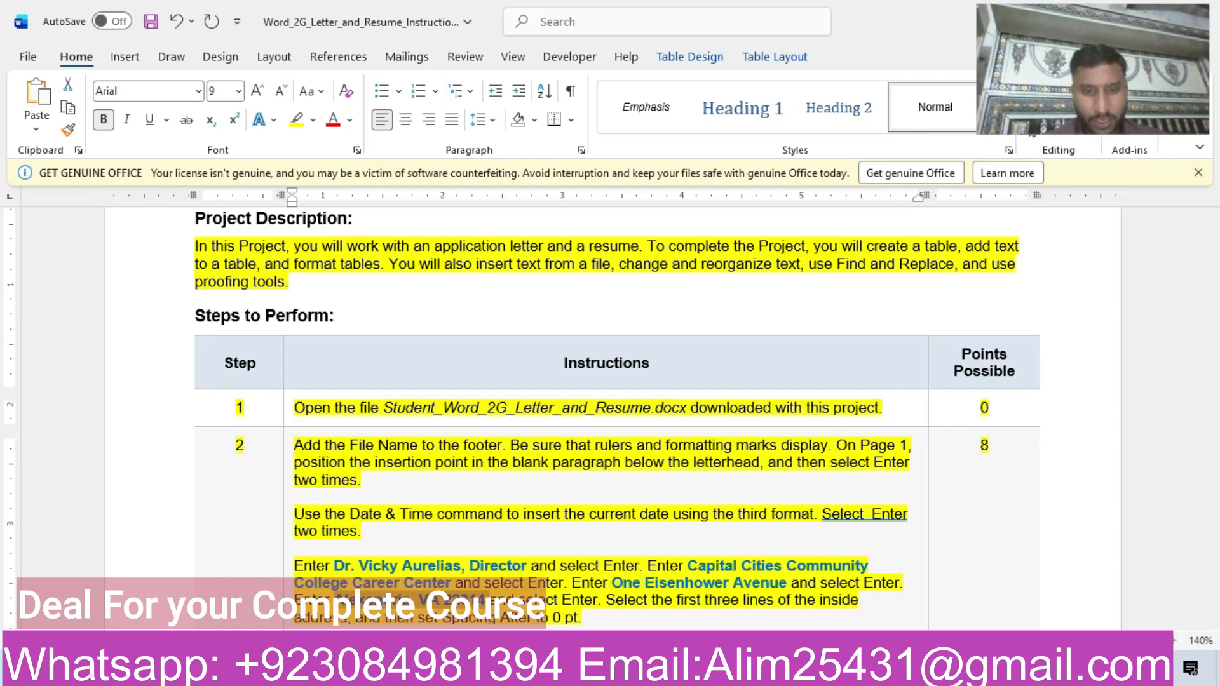
pyautogui.moveTo(502, 670)
pyautogui.click(665, 591)
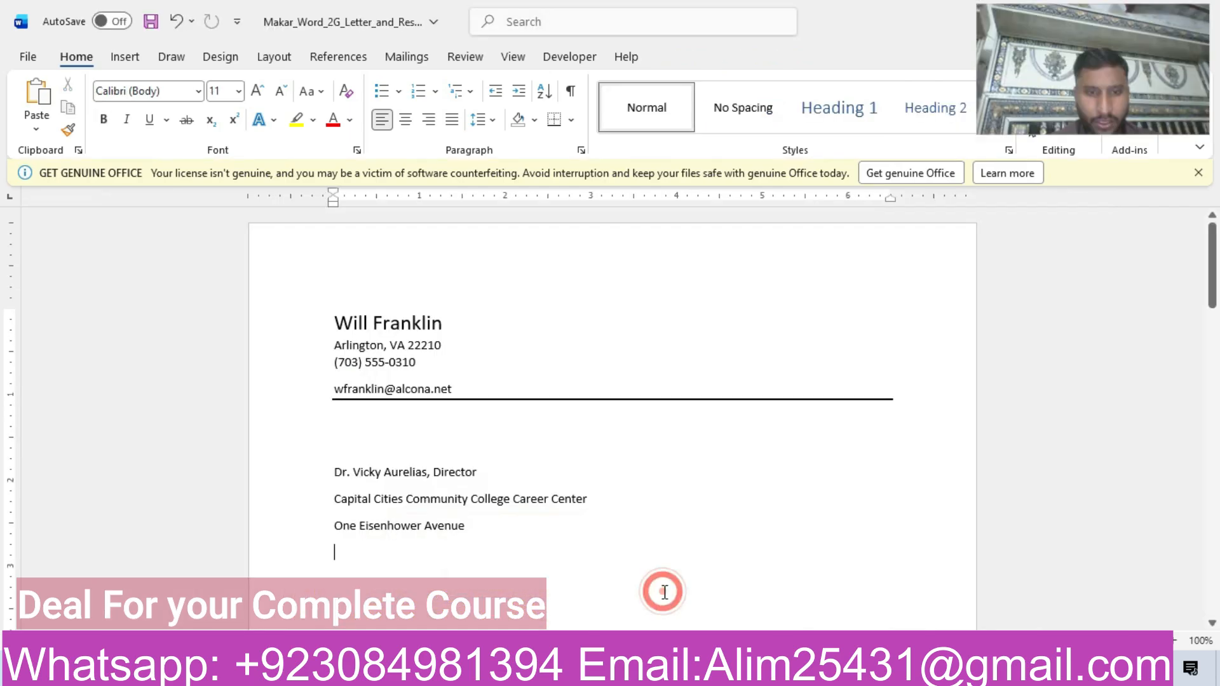
pyautogui.write('Alexandria, VA 22314')
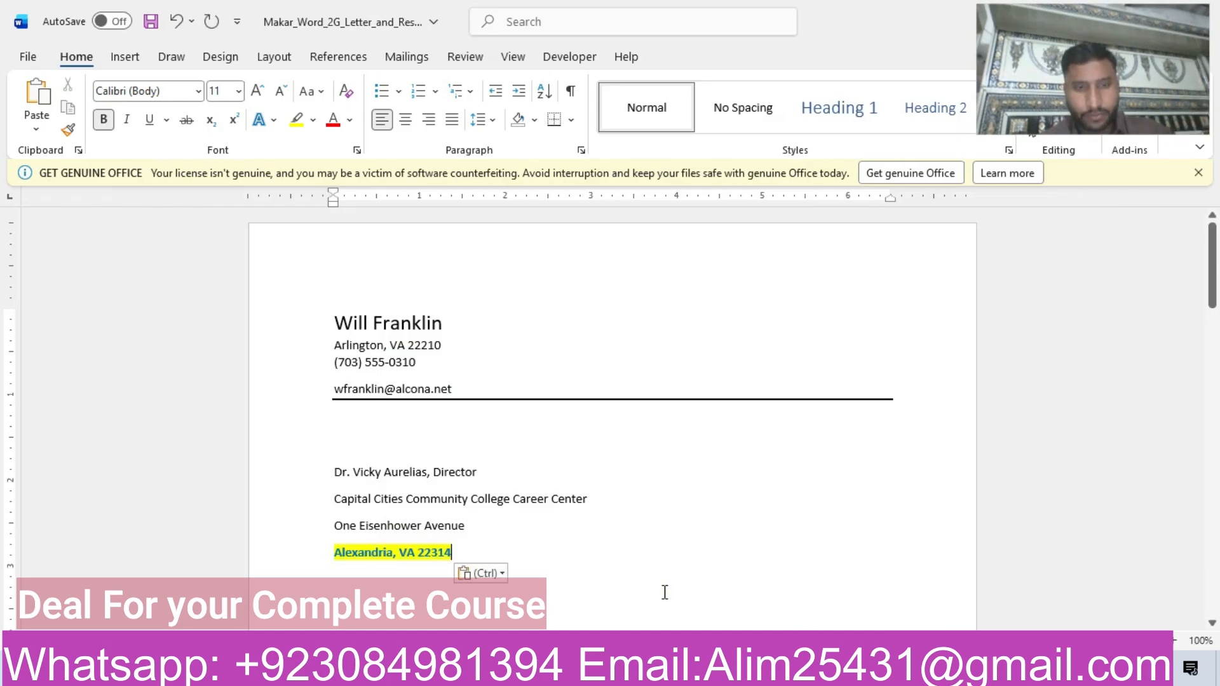
pyautogui.click(493, 580)
pyautogui.click(585, 517)
pyautogui.press('Return')
pyautogui.moveTo(591, 670)
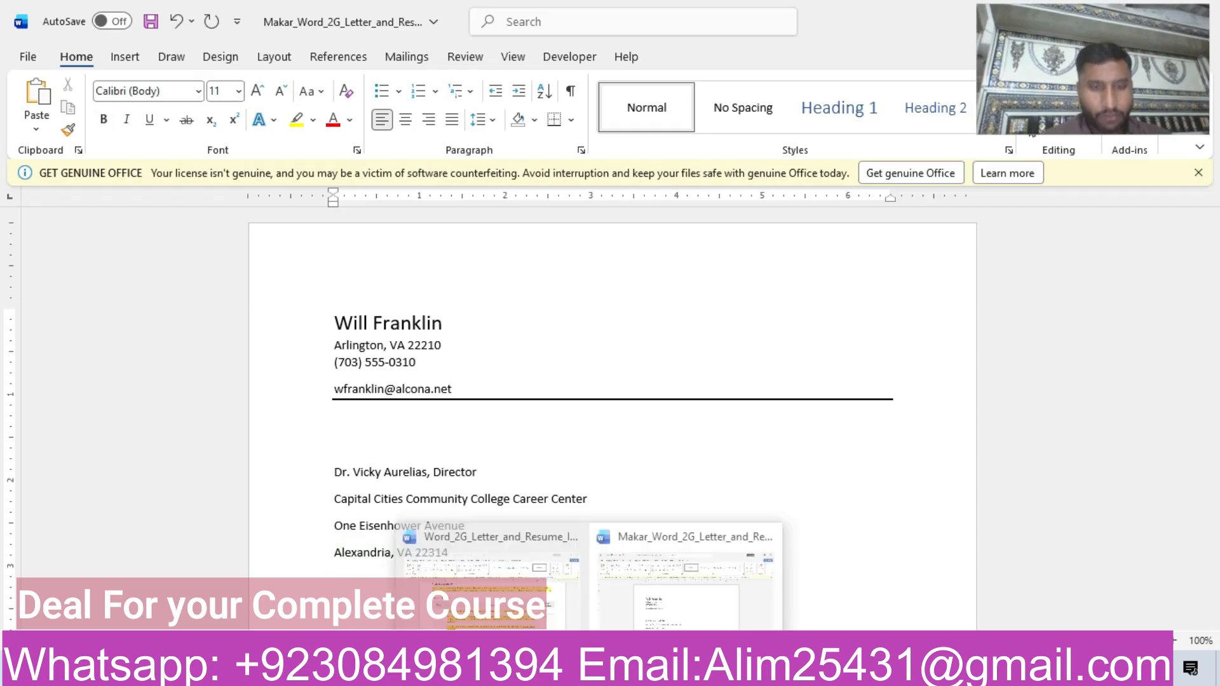
# Recheck step 2 of the instructions and set Spacing After to 0 pt for the first three lines of the inside address.
pyautogui.click(467, 607)
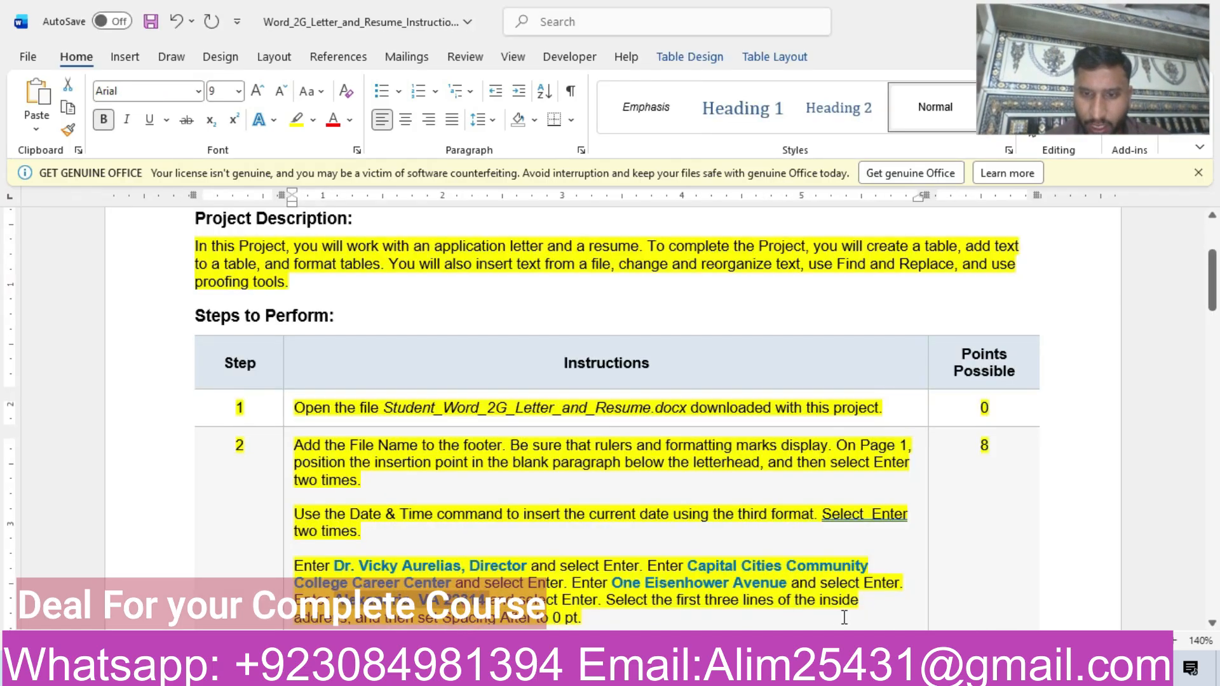
pyautogui.moveTo(1215, 293); pyautogui.dragTo(1215, 312)
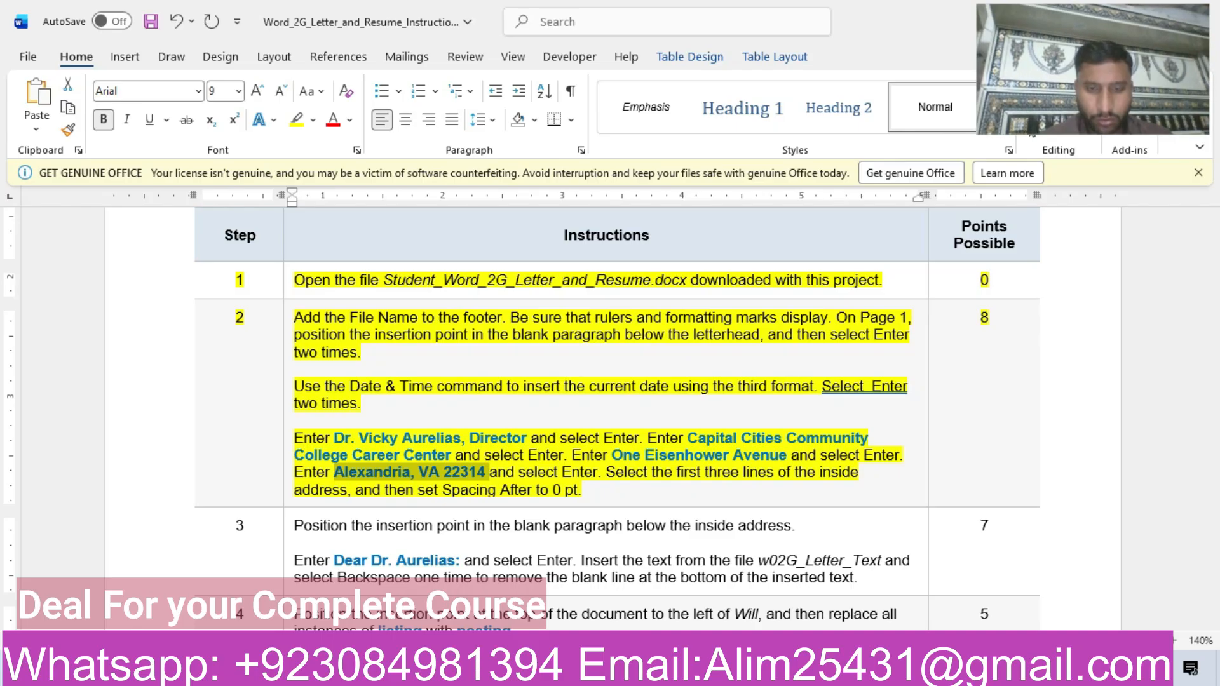
pyautogui.moveTo(575, 674)
pyautogui.click(696, 580)
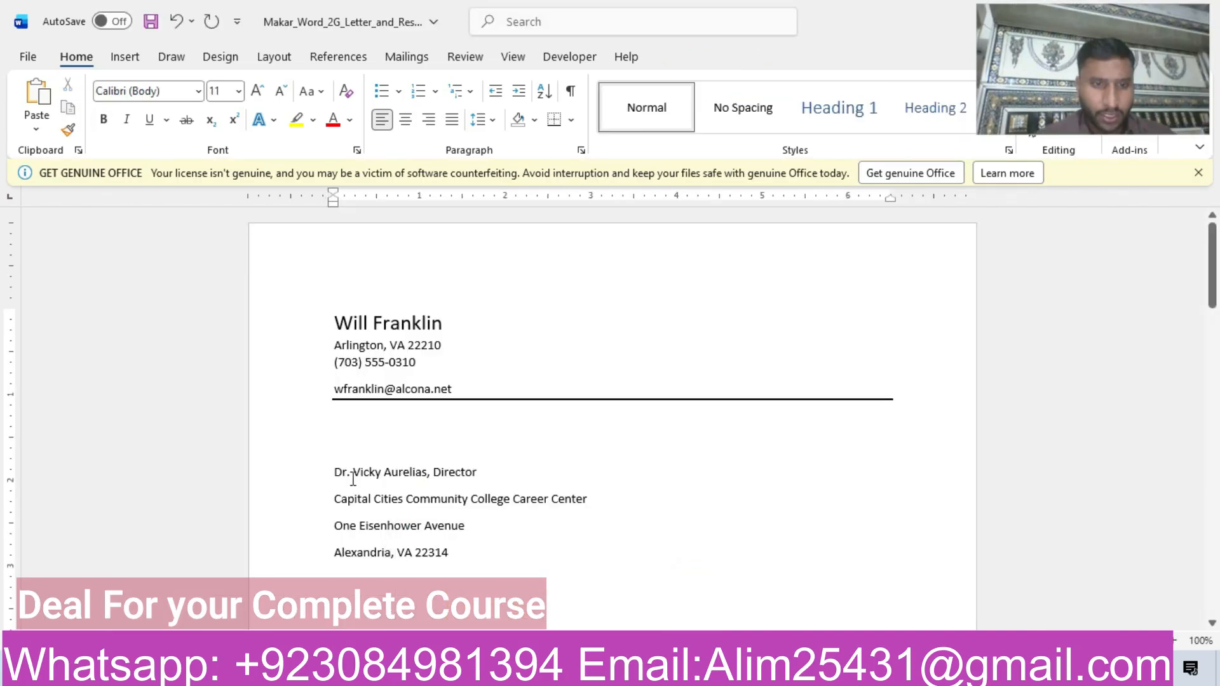
pyautogui.moveTo(386, 492); pyautogui.dragTo(462, 529)
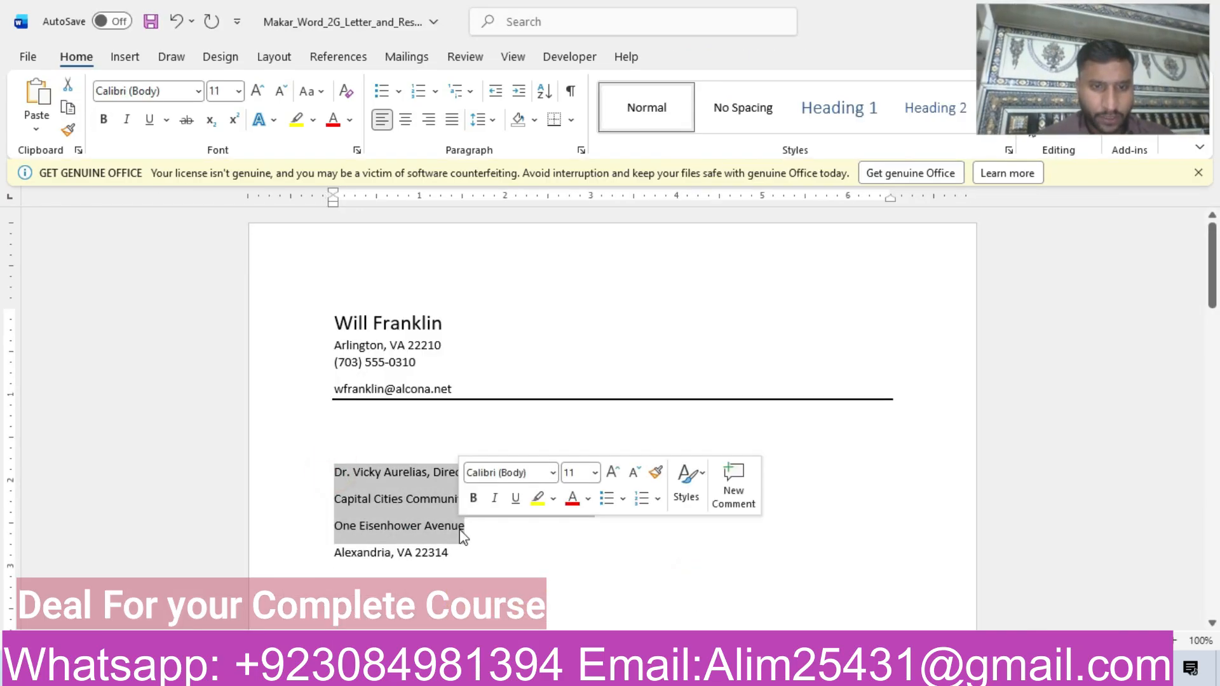
pyautogui.click(581, 152)
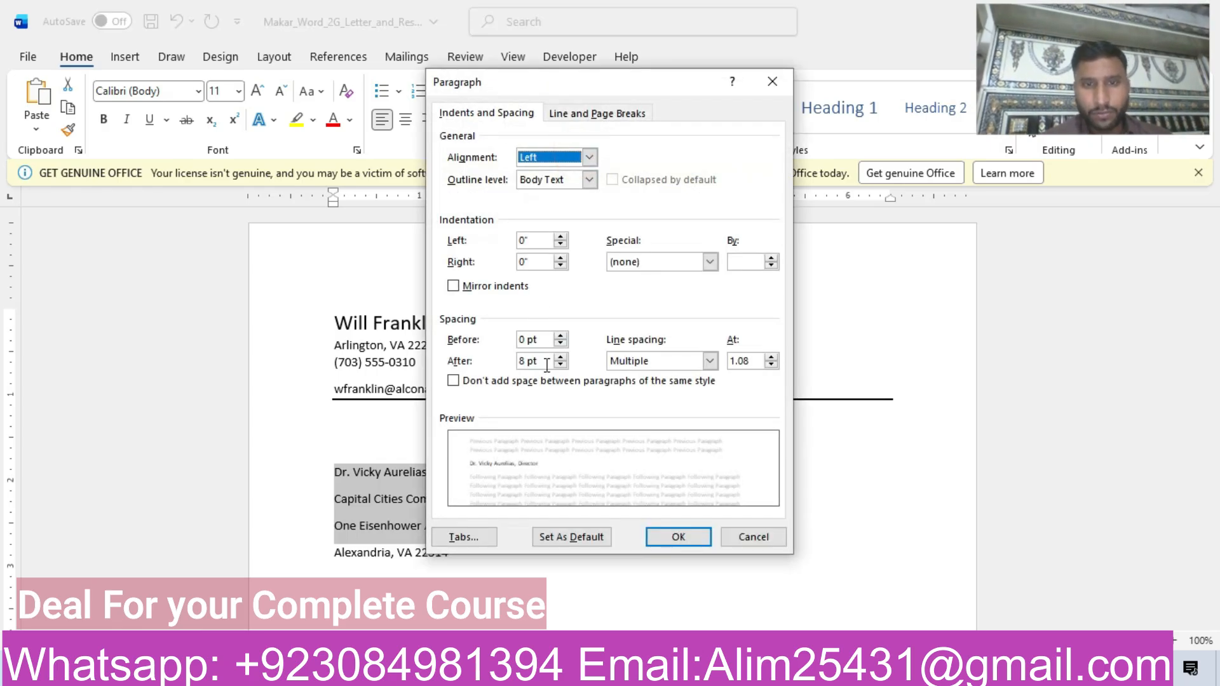
pyautogui.click(562, 365)
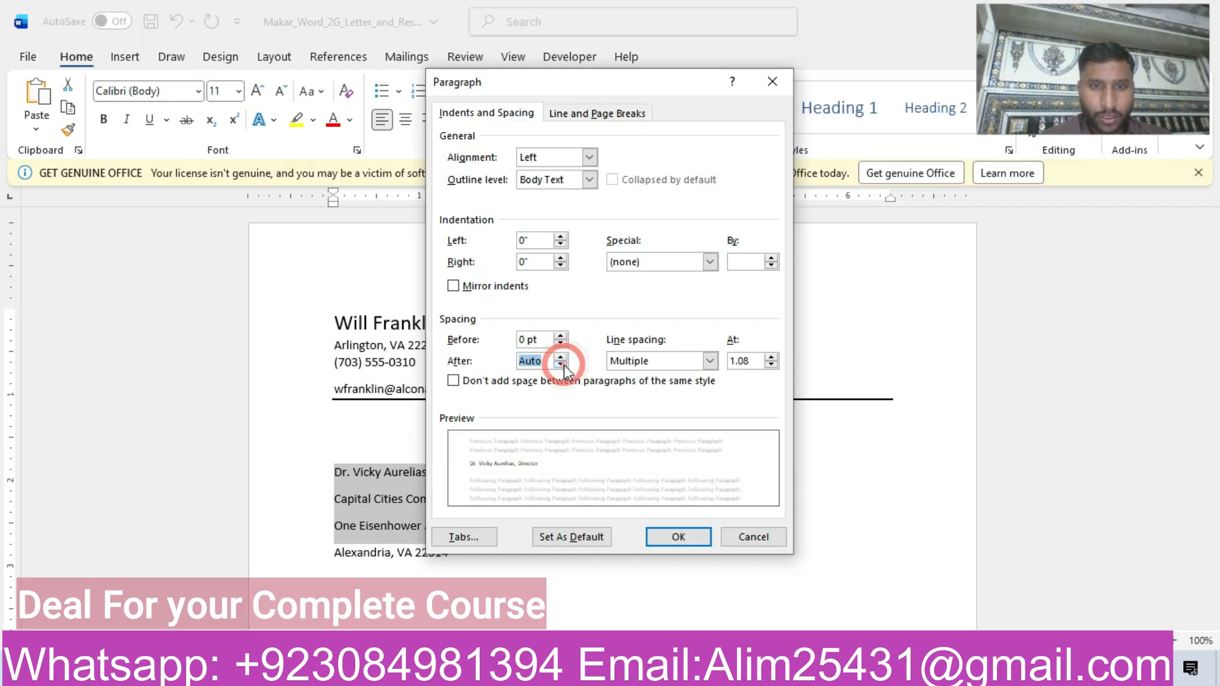
pyautogui.click(562, 363)
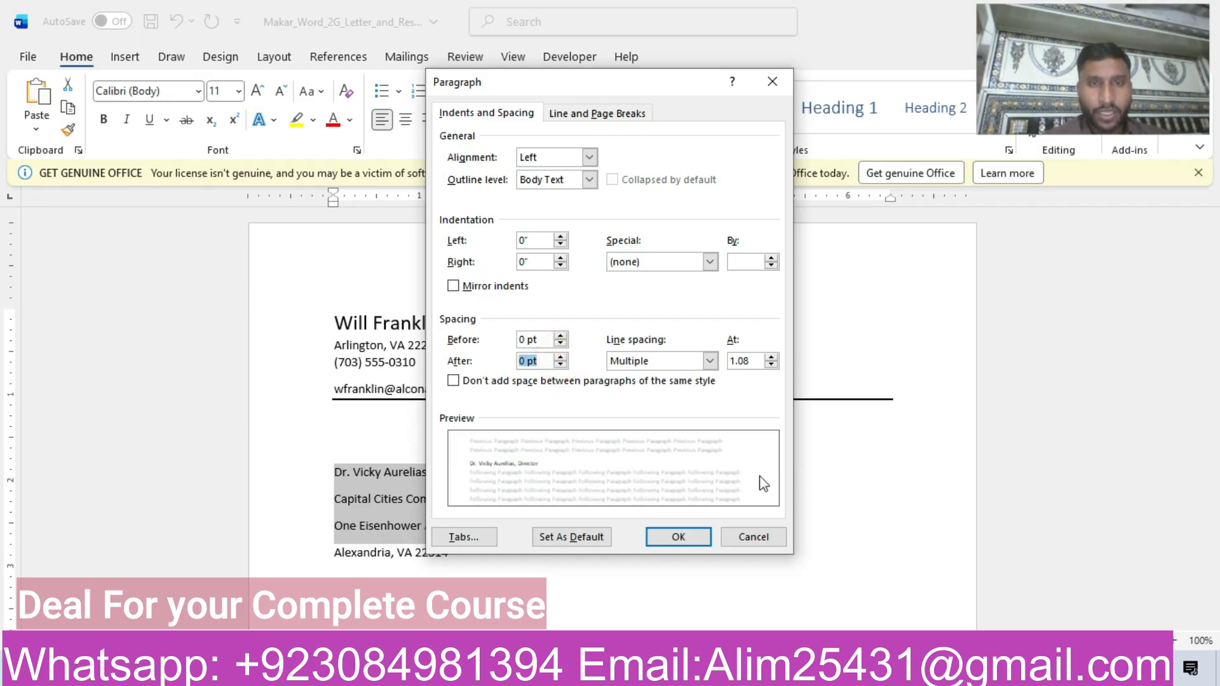
pyautogui.click(695, 540)
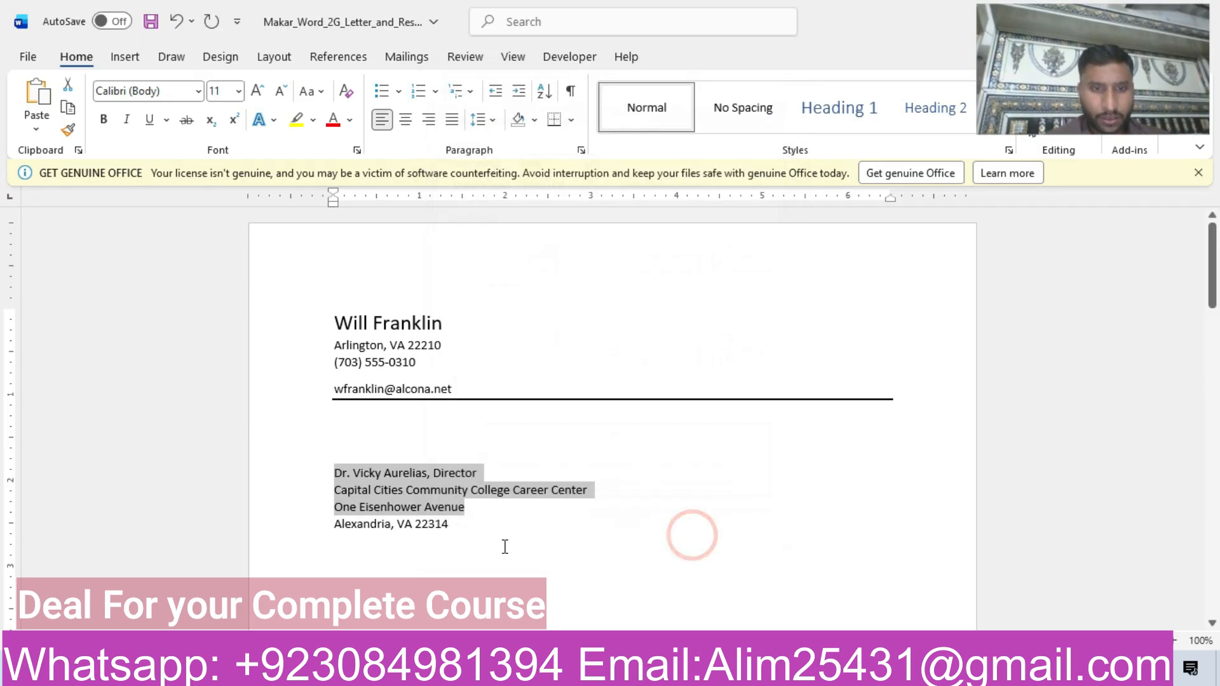
# Highlight the step 3 row of the instructions document in yellow.
pyautogui.moveTo(591, 671)
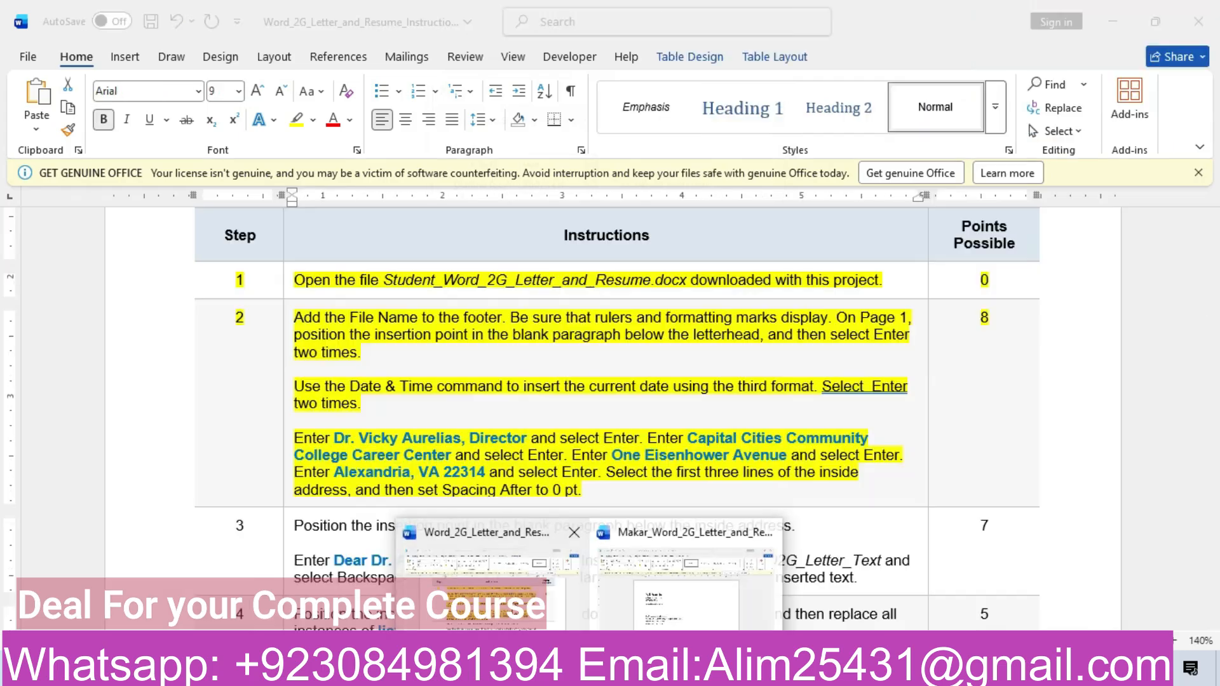
pyautogui.click(512, 601)
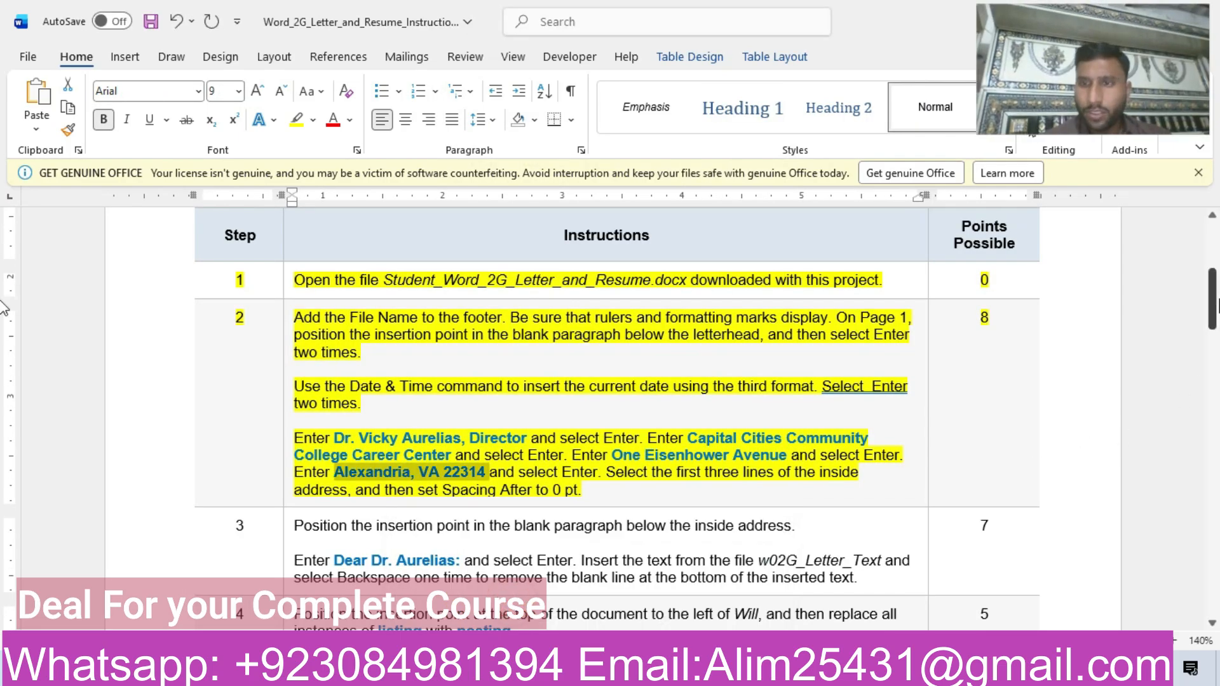
pyautogui.moveTo(1212, 298); pyautogui.dragTo(1212, 327)
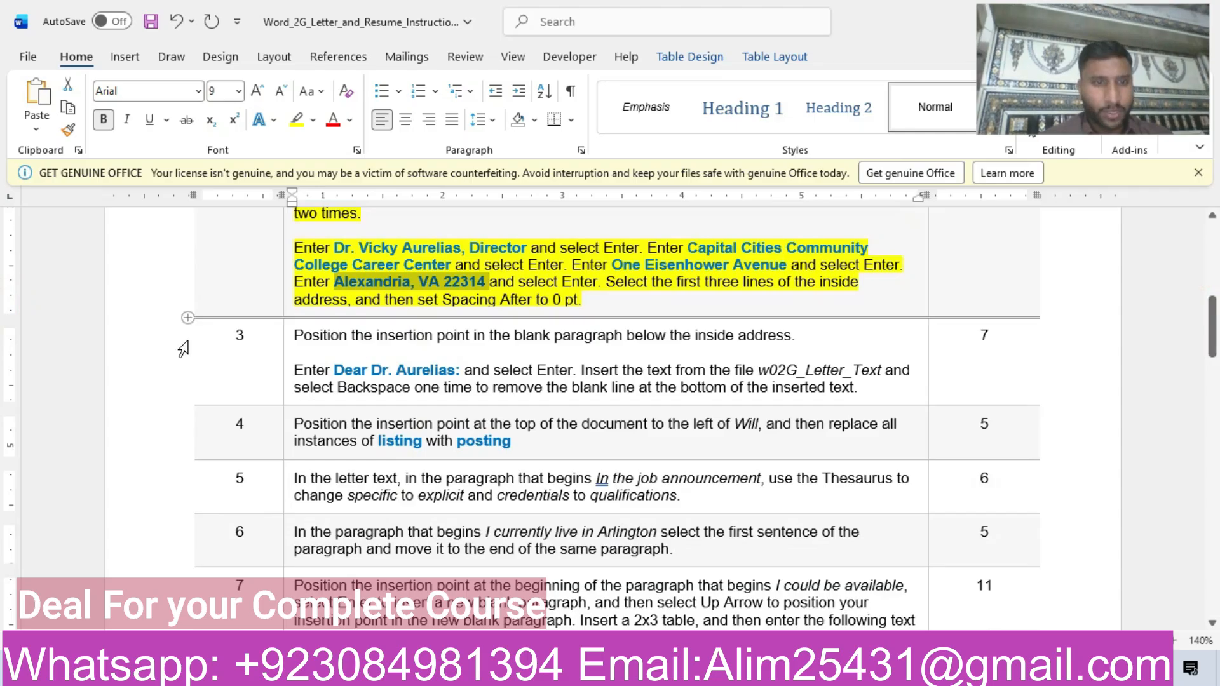
pyautogui.click(141, 362)
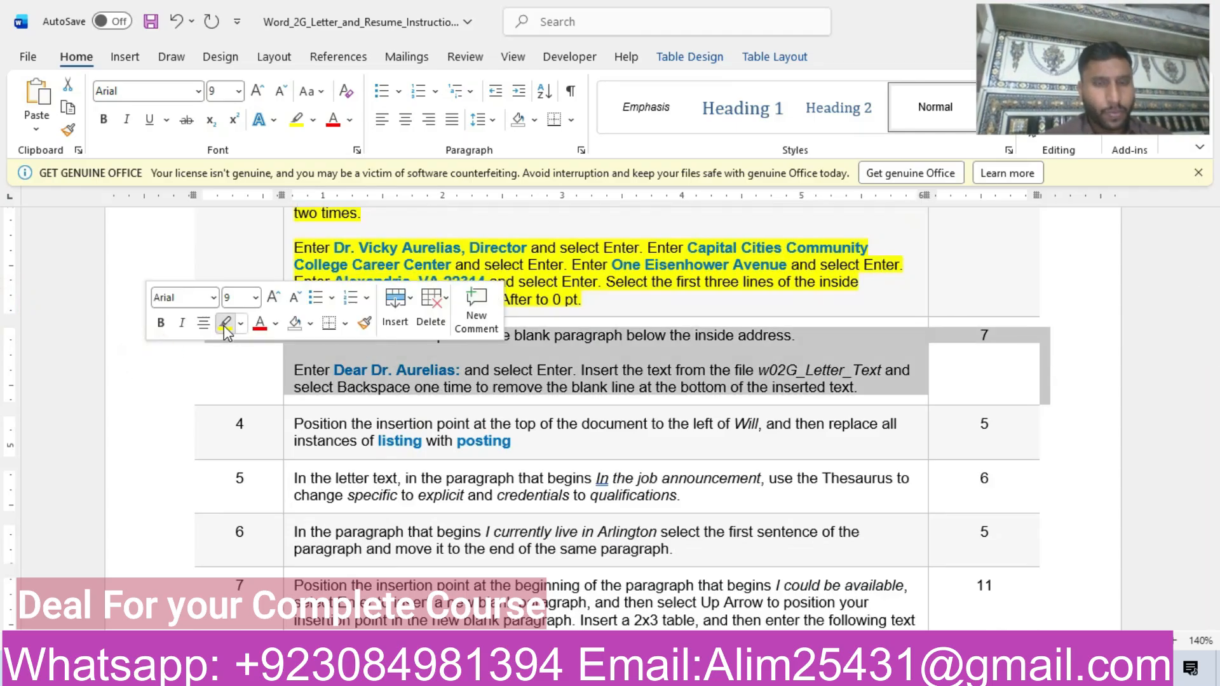
pyautogui.click(224, 322)
pyautogui.click(357, 374)
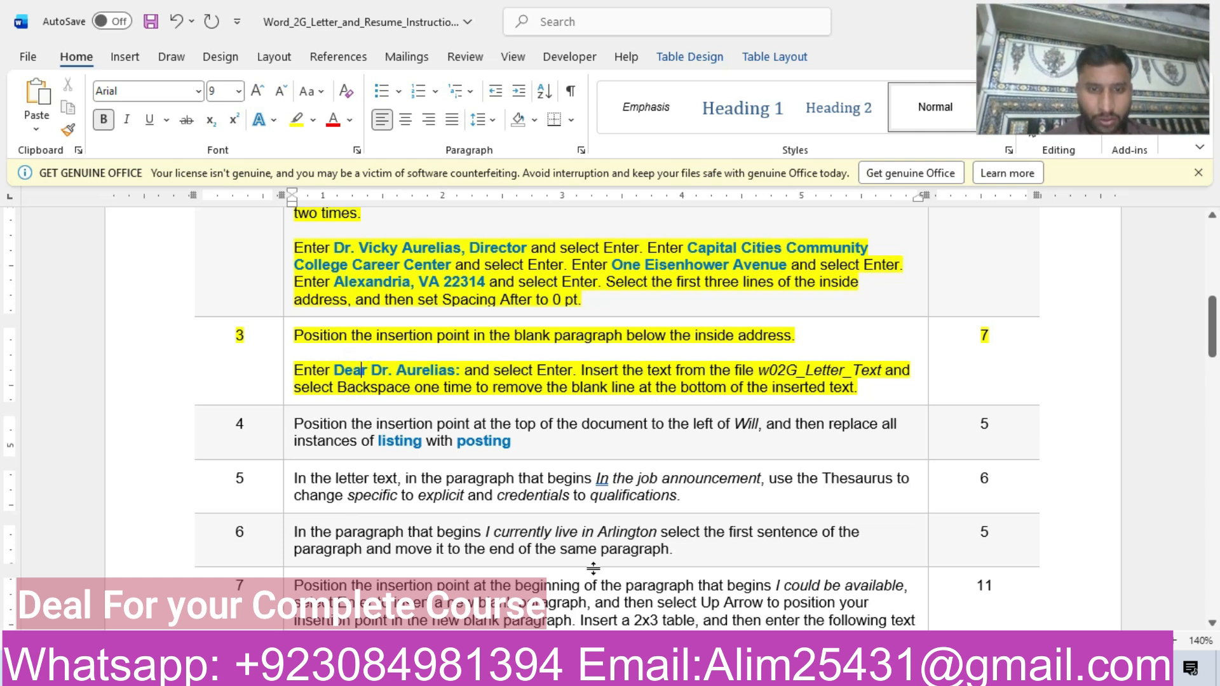
# Copy the salutation from step 3 and paste it as text only in the blank paragraph below the inside address.
pyautogui.moveTo(699, 673)
pyautogui.click(669, 596)
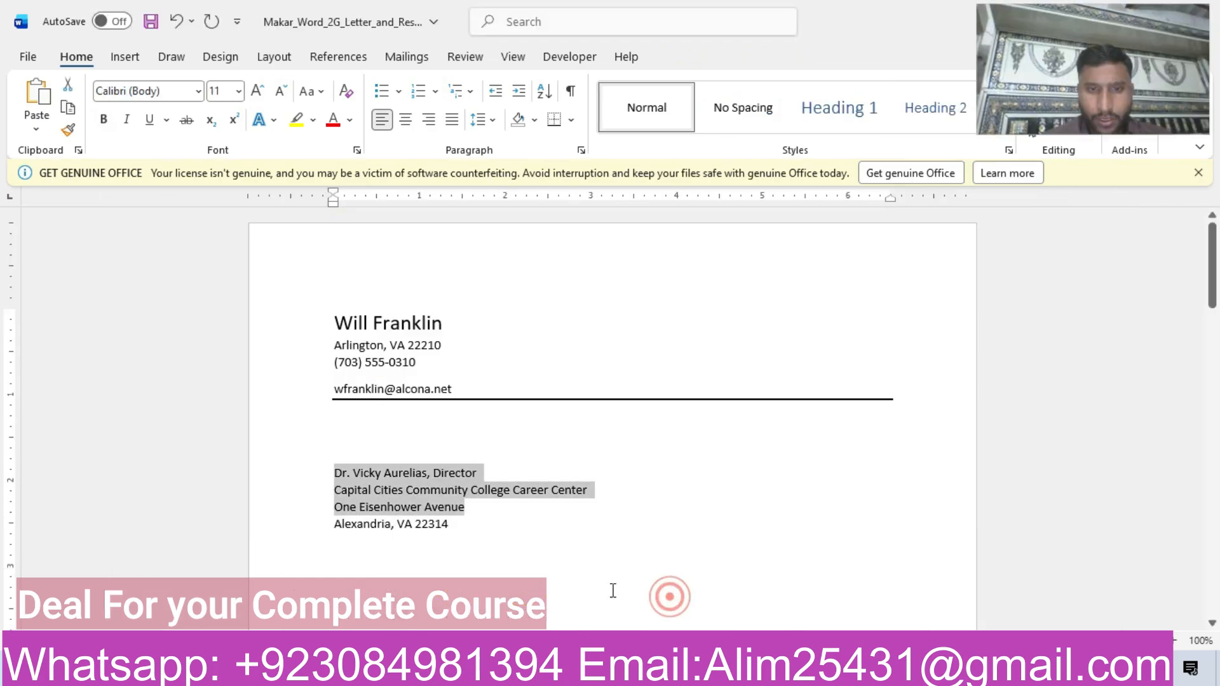
pyautogui.click(468, 533)
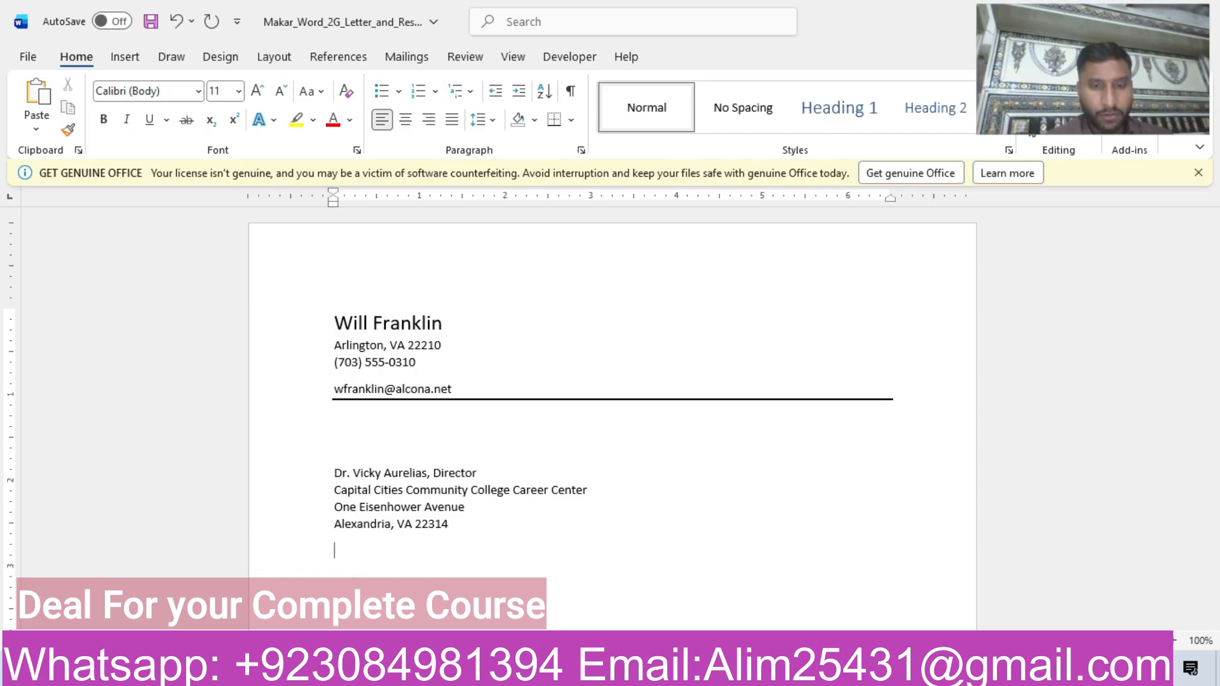
pyautogui.moveTo(589, 672)
pyautogui.click(502, 609)
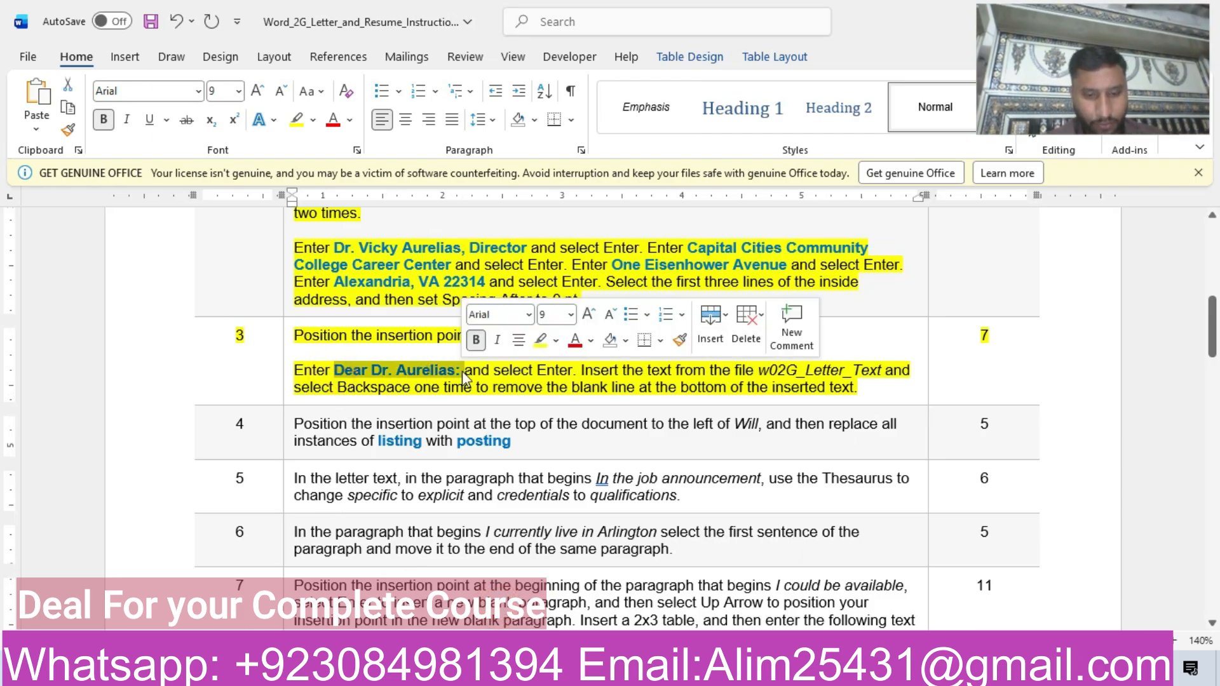
pyautogui.moveTo(589, 672)
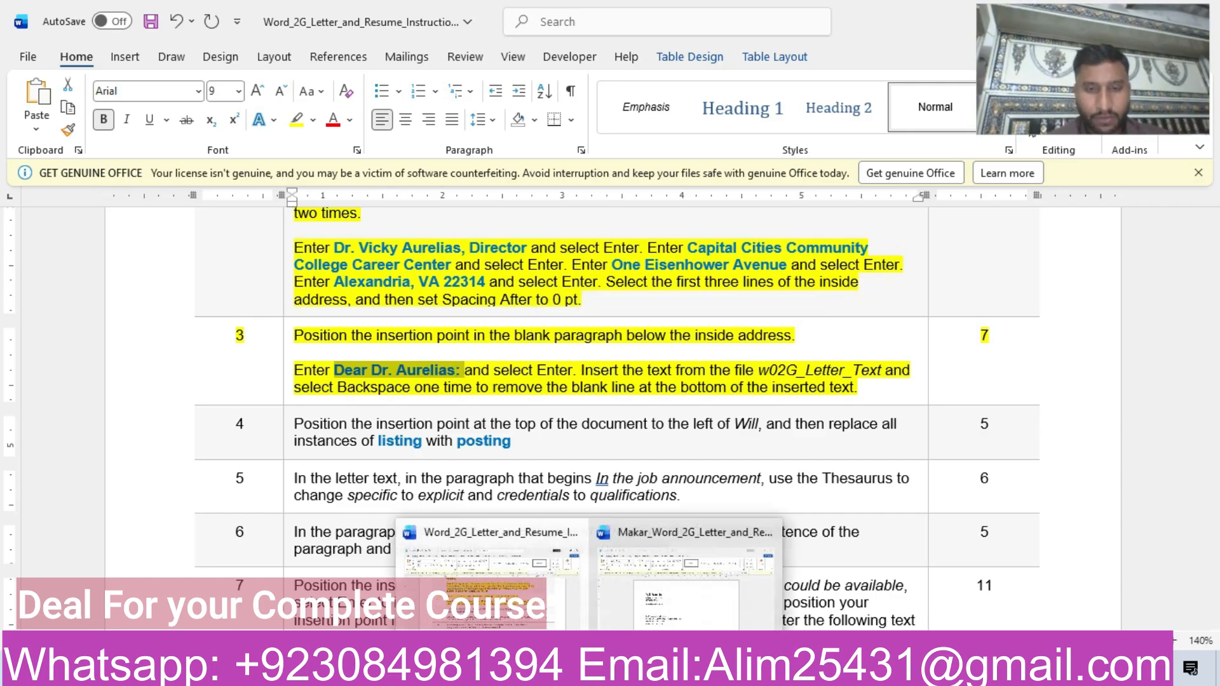
pyautogui.click(683, 598)
pyautogui.write('Dear Dr. Aurelias:')
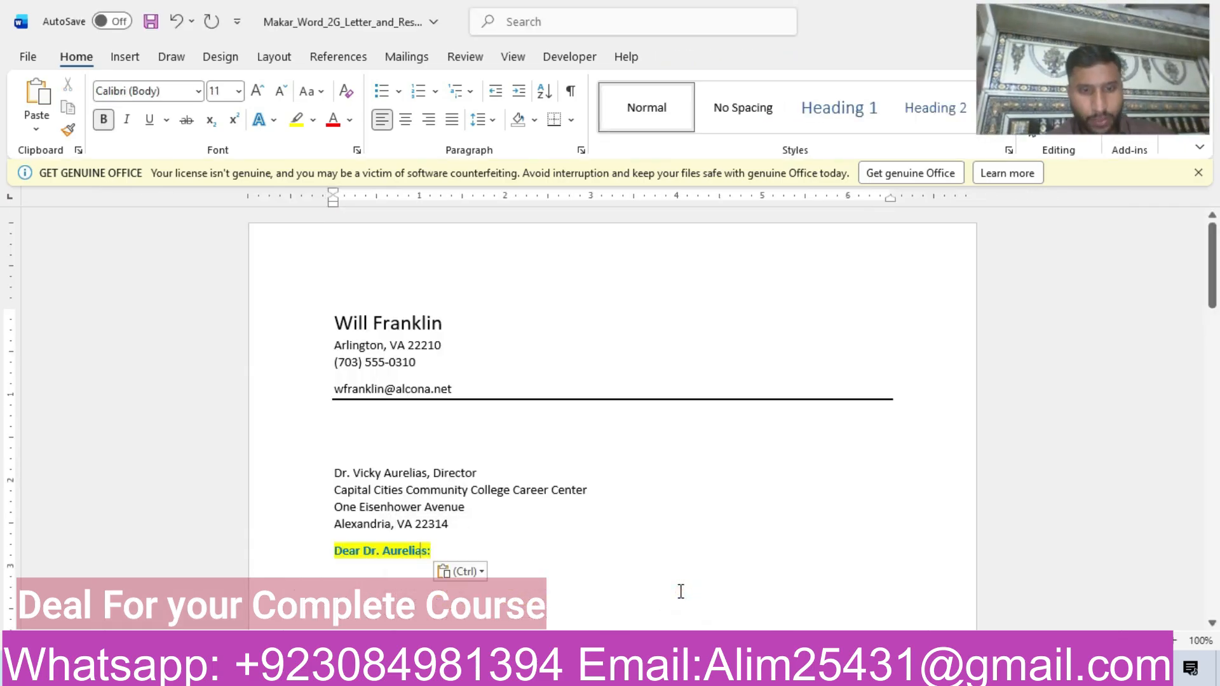
pyautogui.click(481, 572)
pyautogui.click(553, 518)
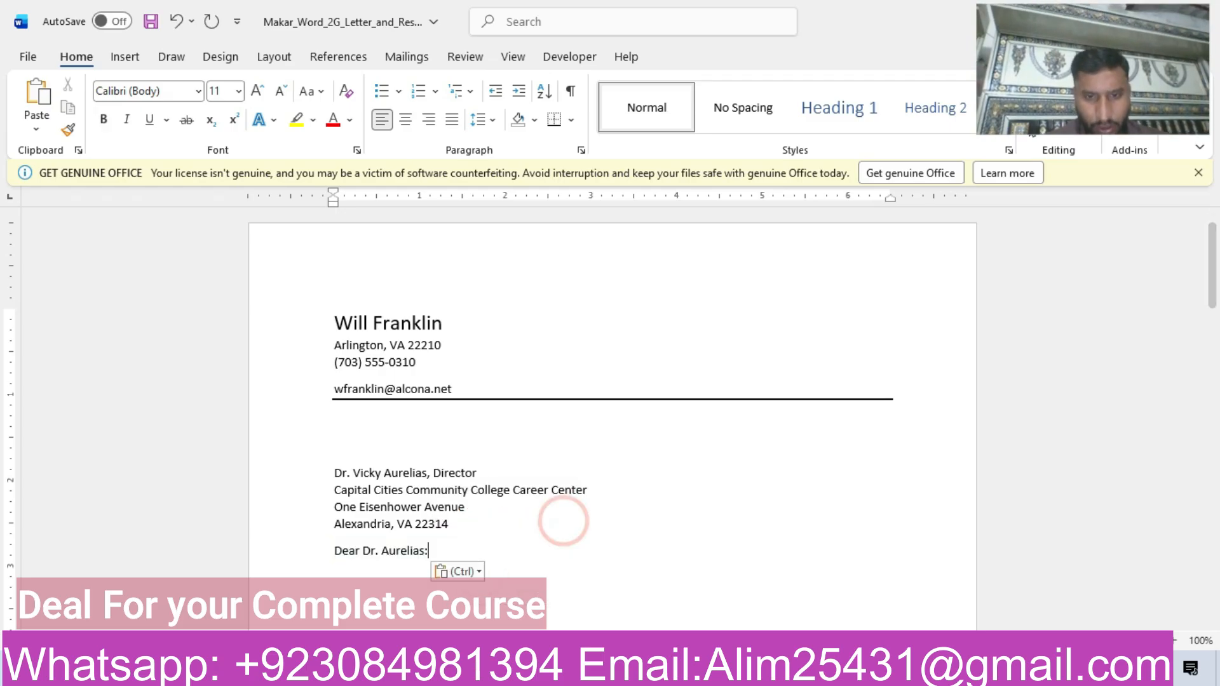
# Reread step 3 of the instructions and start a new paragraph below the salutation in the letter.
pyautogui.moveTo(718, 674)
pyautogui.click(651, 575)
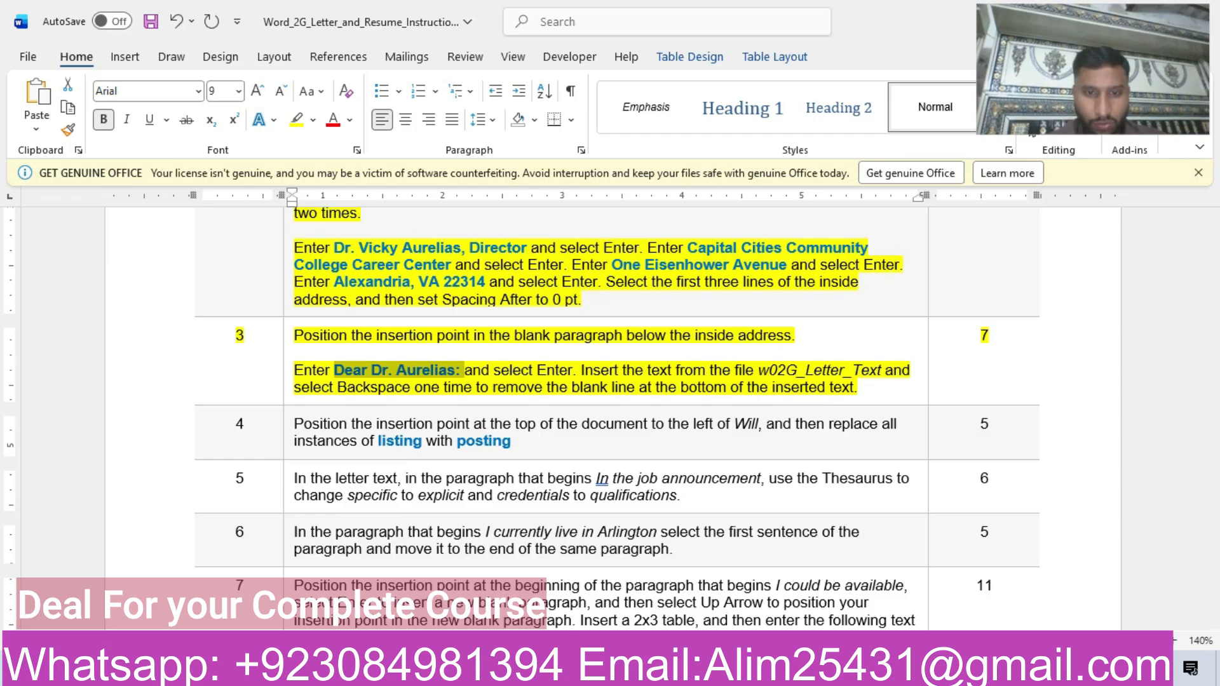
pyautogui.moveTo(589, 671)
pyautogui.click(680, 595)
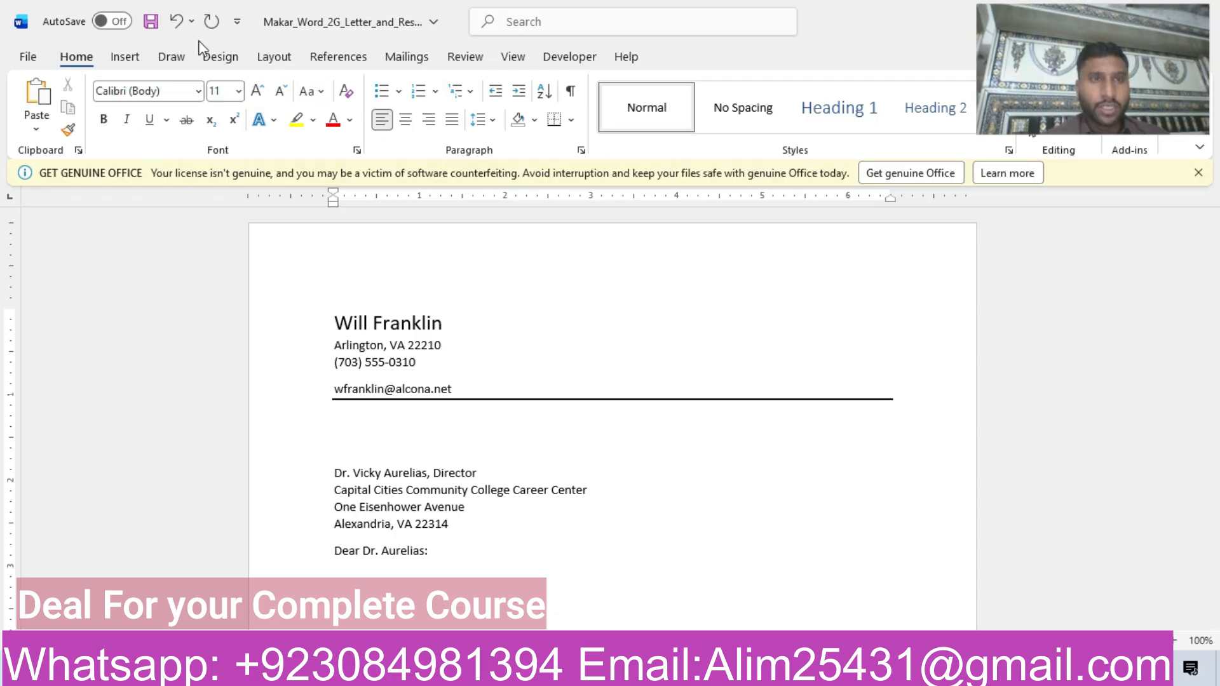
# Insert the text from the file w02G_Letter_Text 2 in Downloads below the salutation and remove the blank line at its end.
pyautogui.click(122, 59)
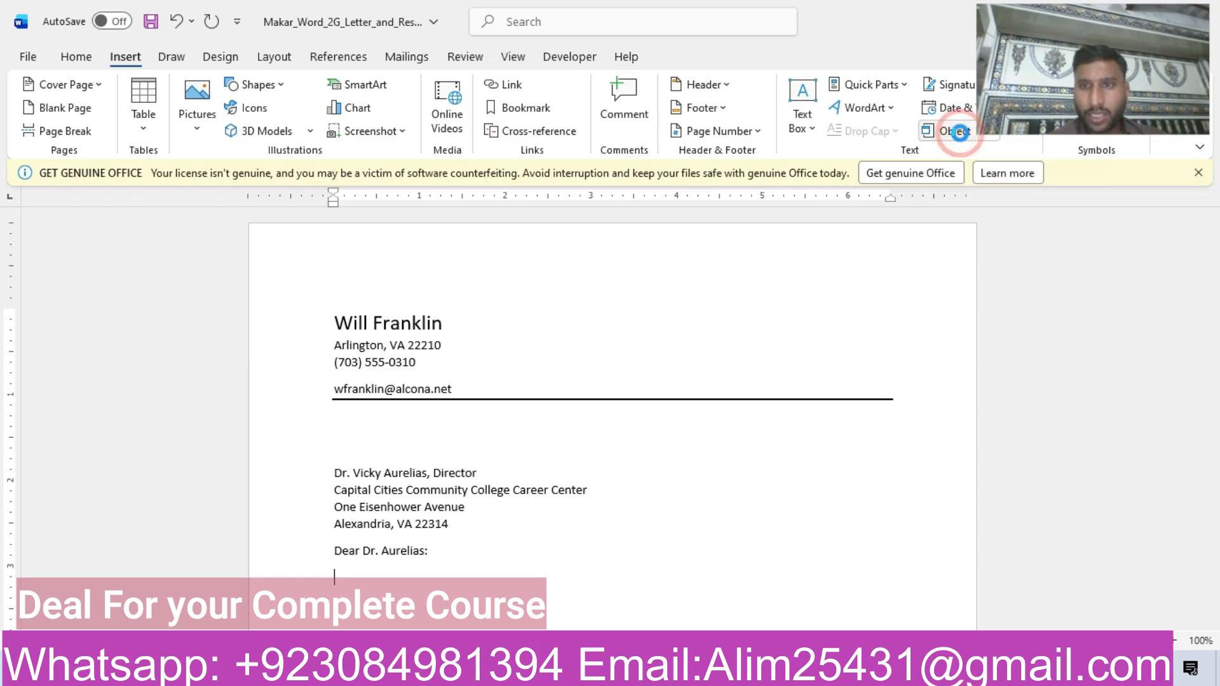
pyautogui.moveTo(1085, 25); pyautogui.dragTo(1132, 205)
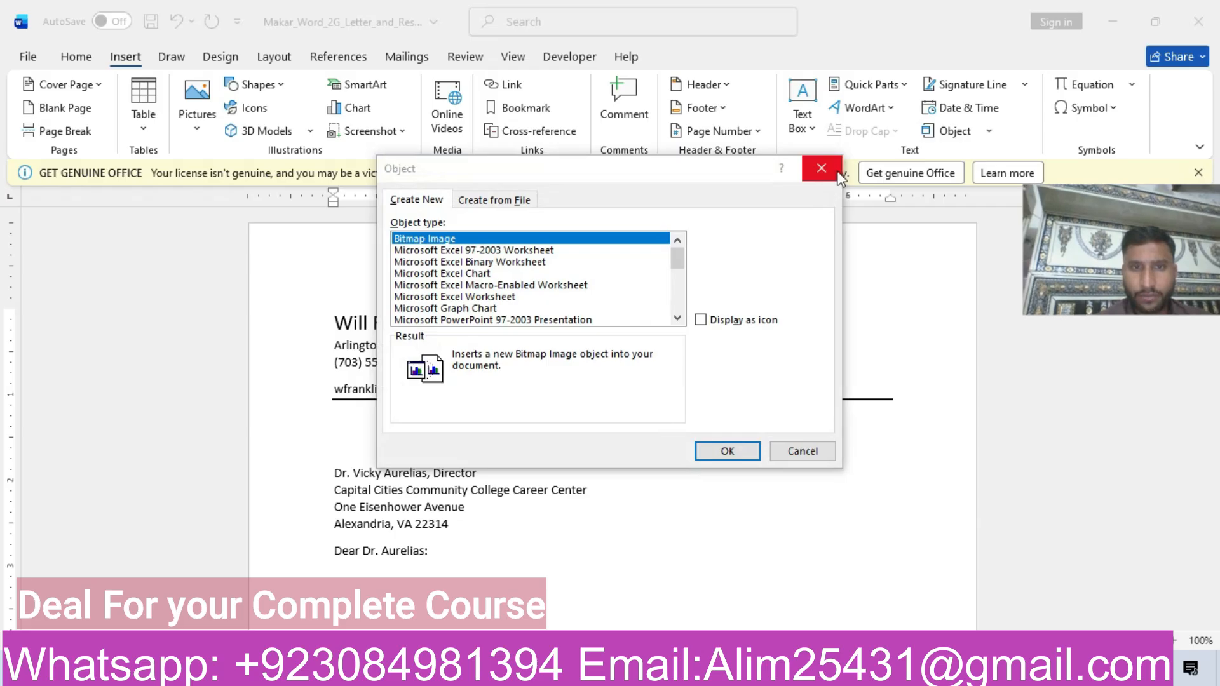
pyautogui.click(837, 171)
pyautogui.click(988, 131)
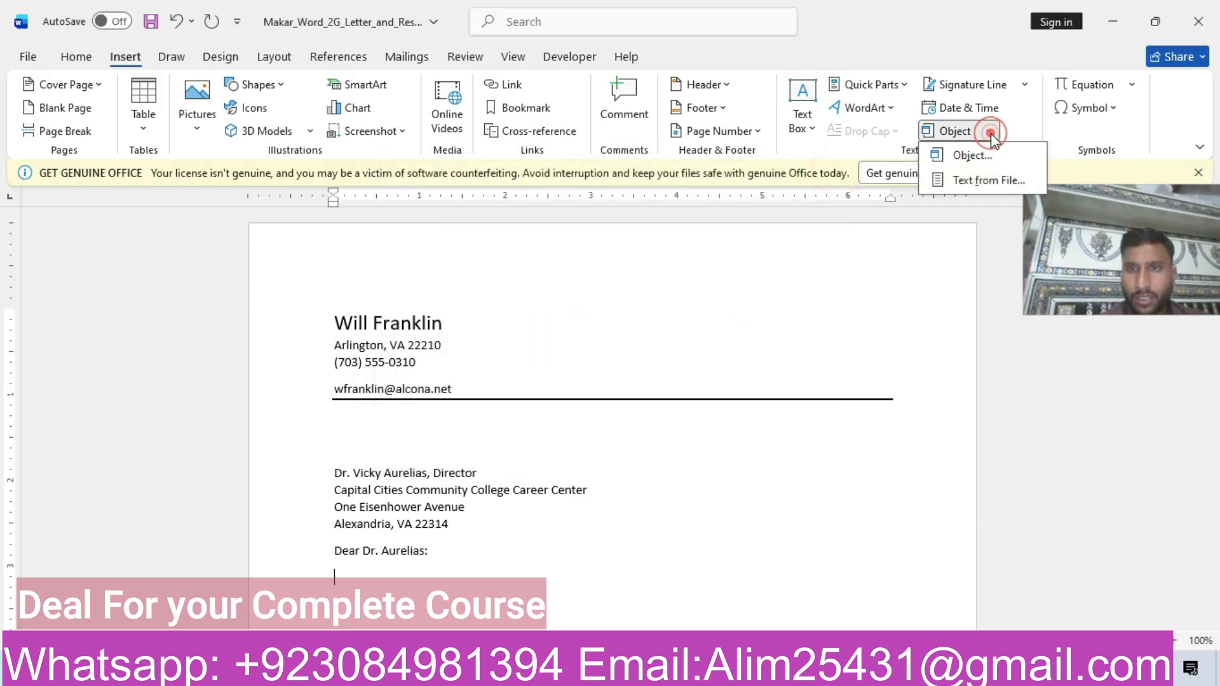
pyautogui.click(978, 180)
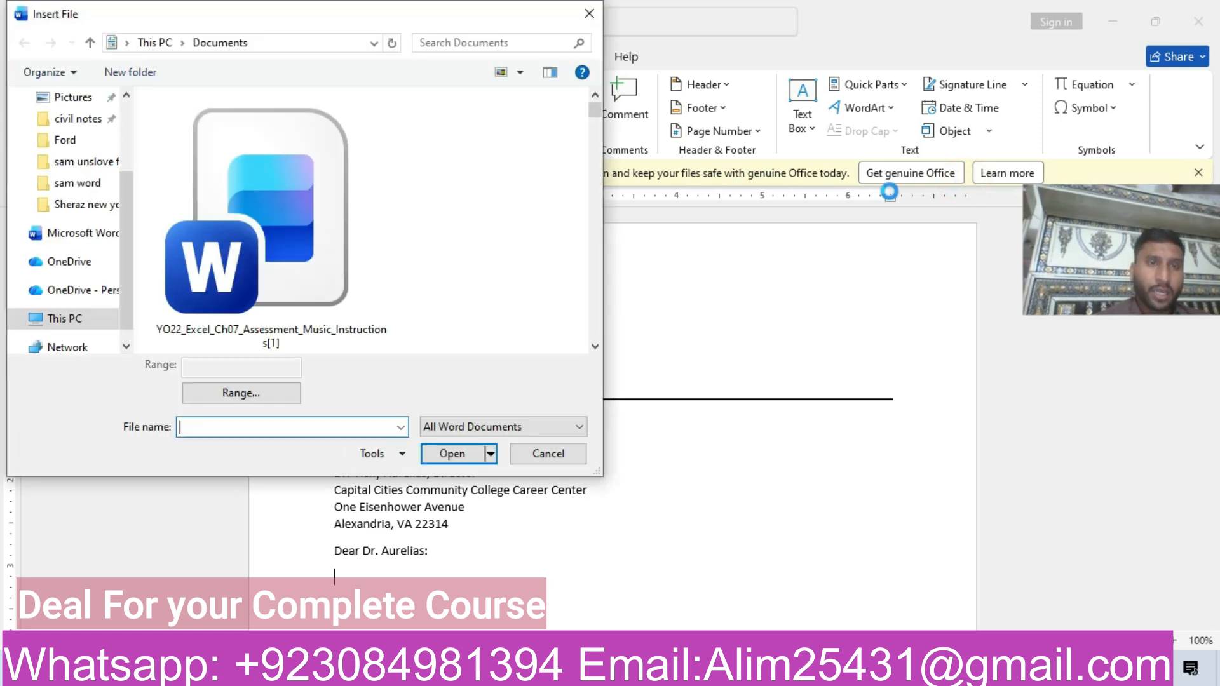
pyautogui.click(129, 118)
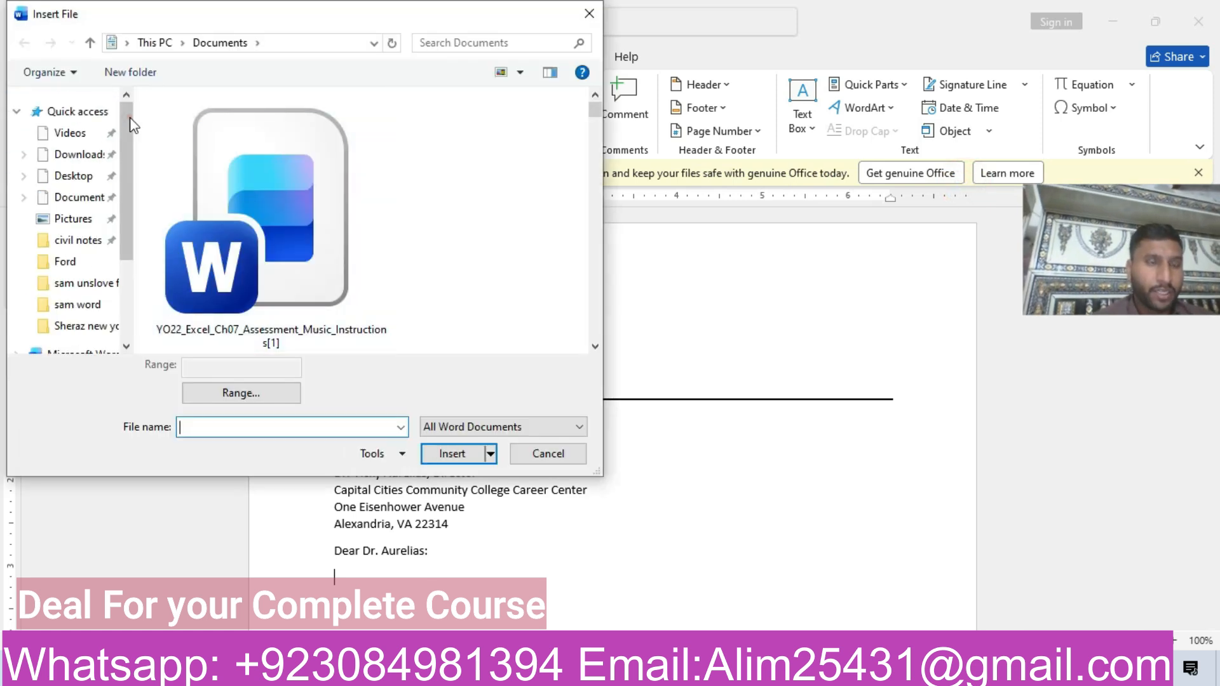
pyautogui.click(89, 154)
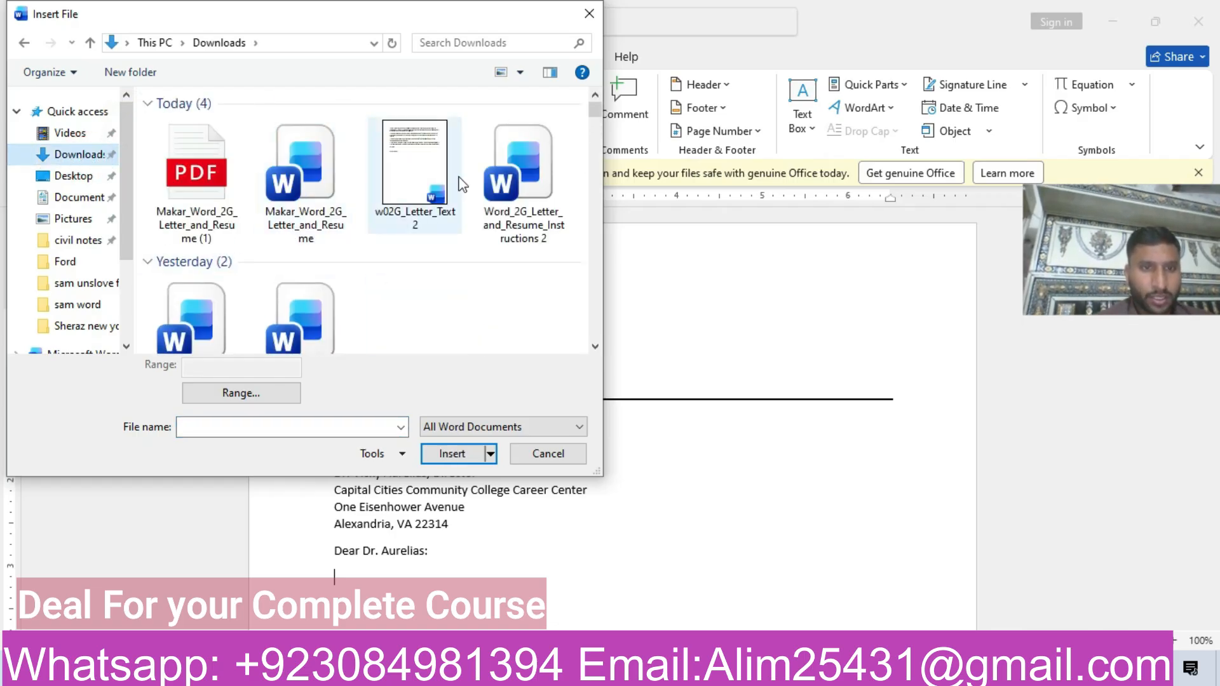
pyautogui.click(421, 179)
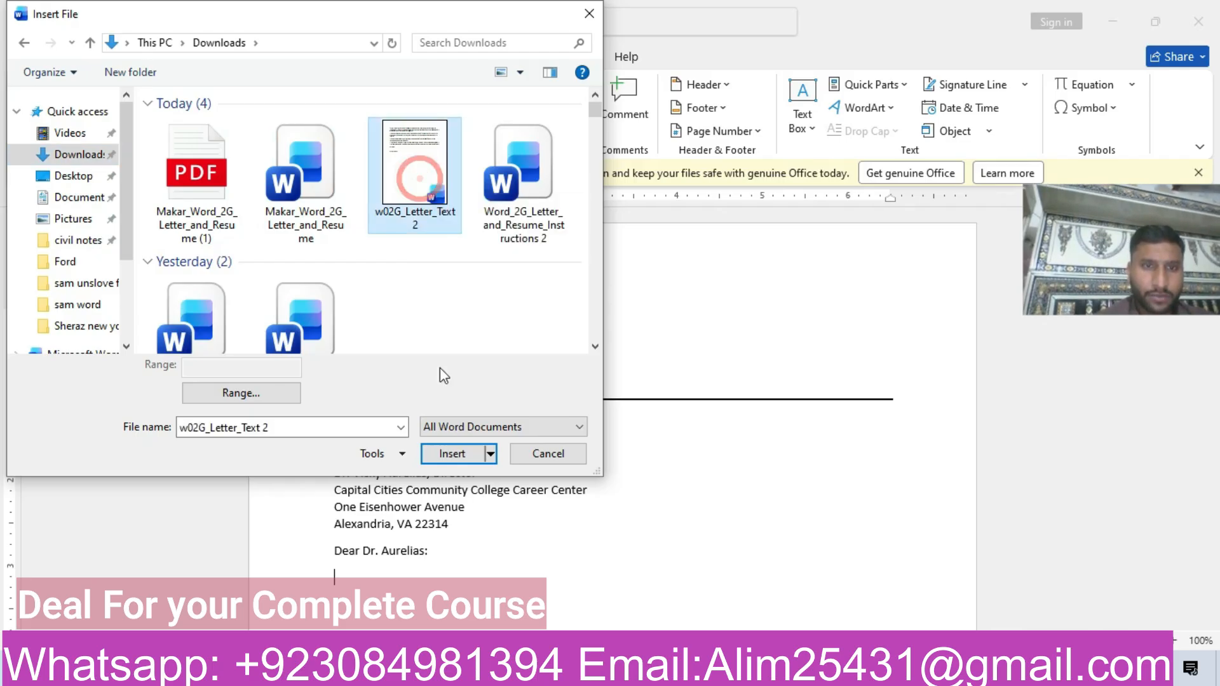
pyautogui.click(463, 458)
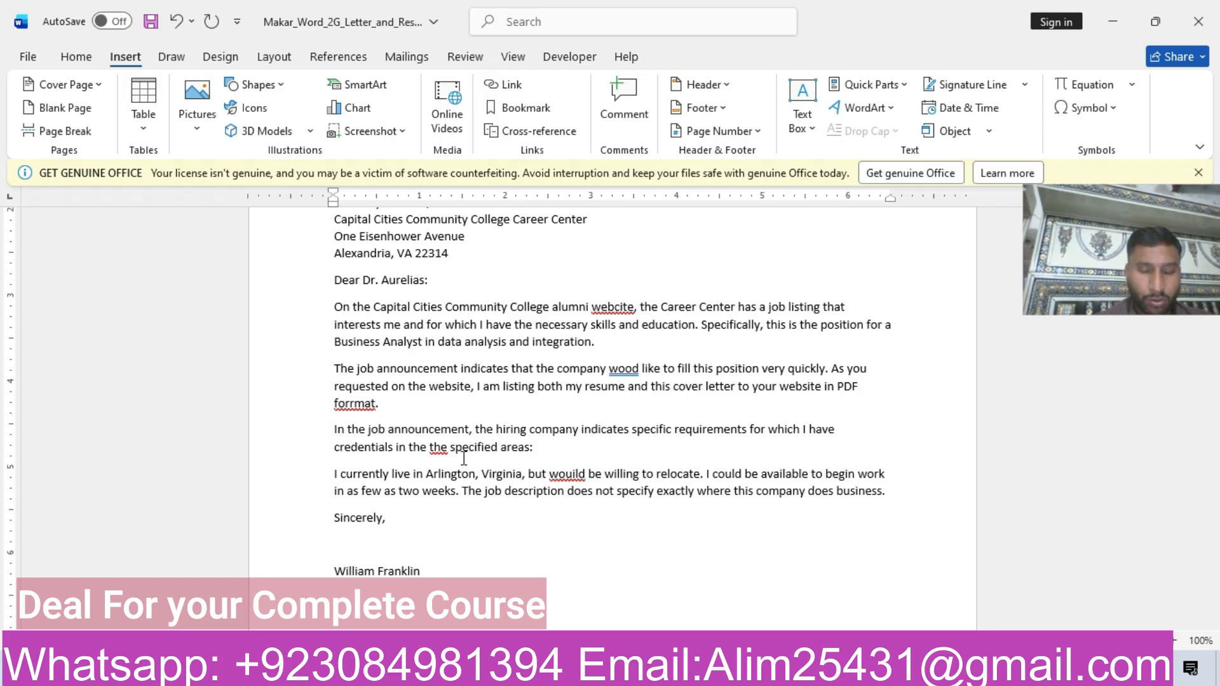
pyautogui.press('BackSpace')
# Highlight the step 4 row of the instructions document in yellow.
pyautogui.moveTo(1182, 219); pyautogui.dragTo(1135, 56)
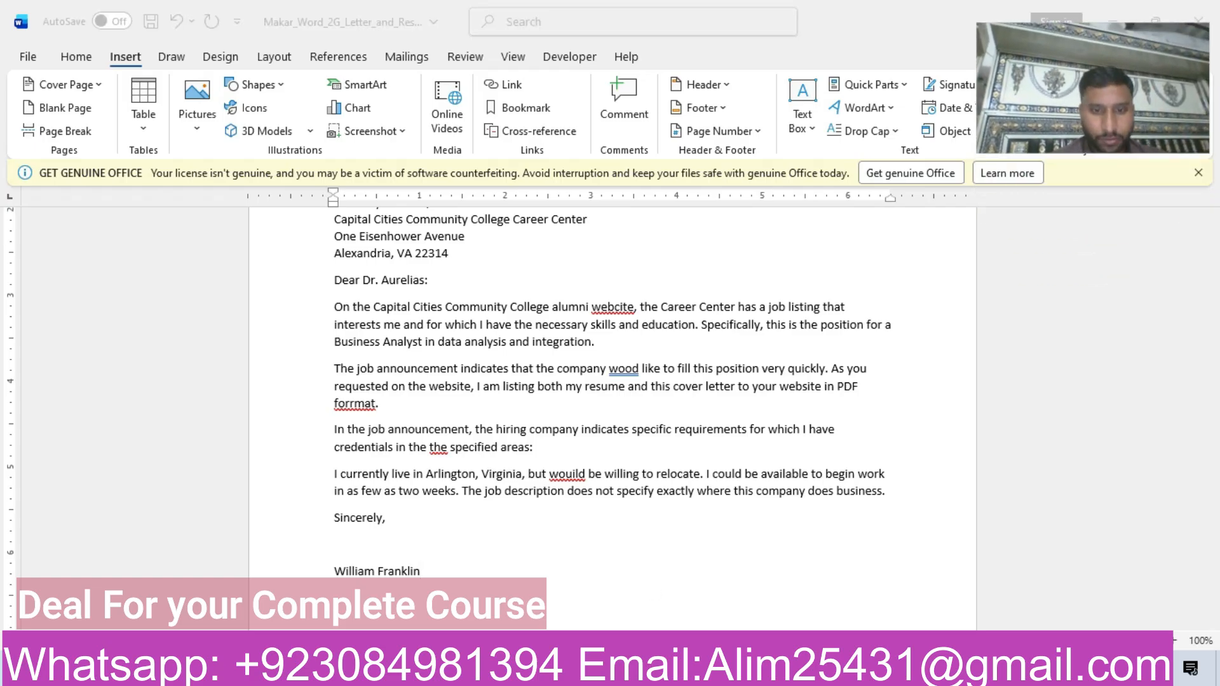
pyautogui.moveTo(598, 670)
pyautogui.click(495, 572)
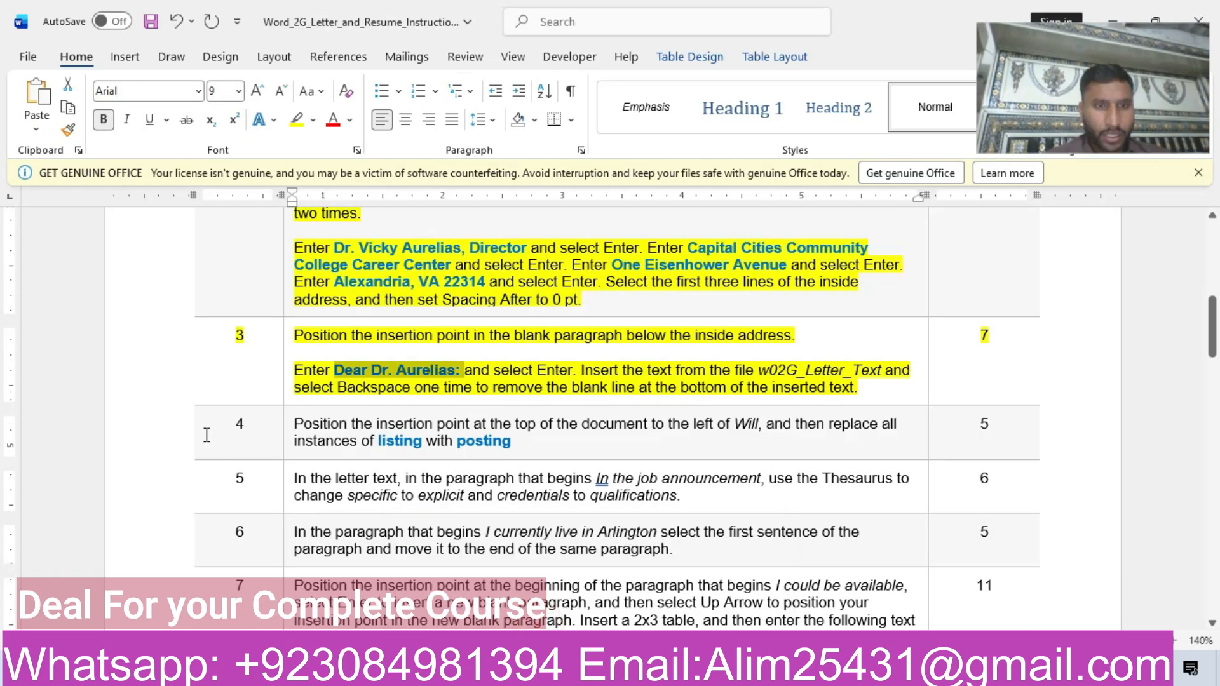
pyautogui.click(160, 424)
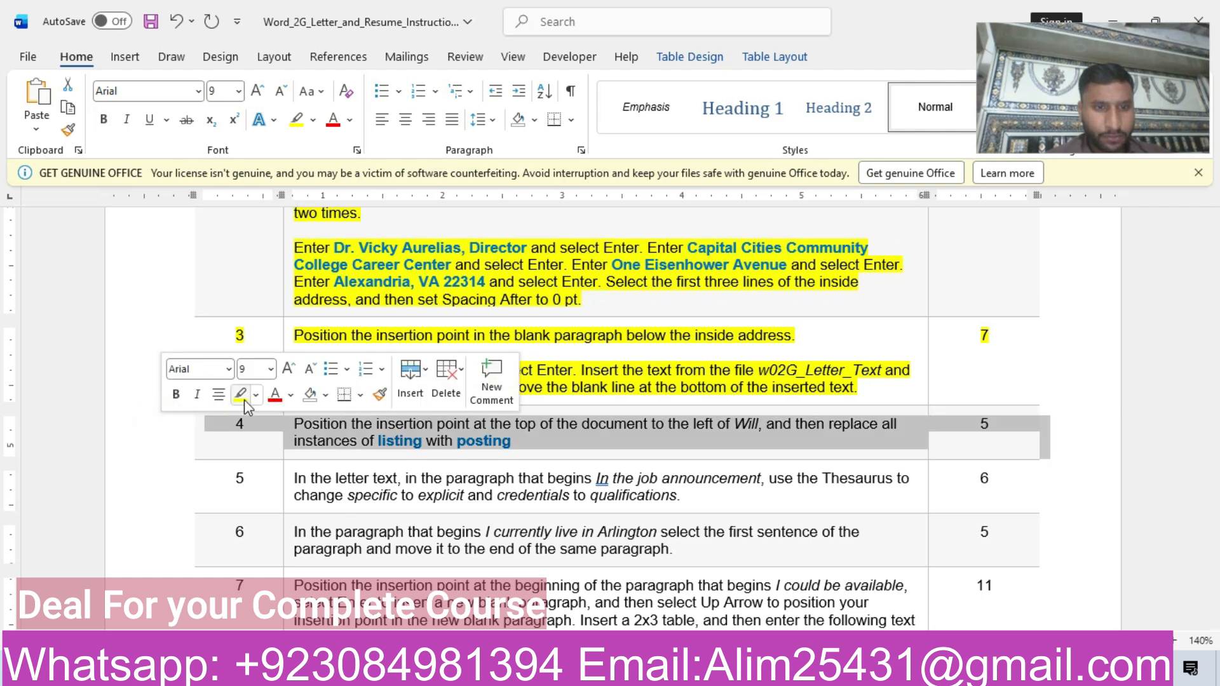
pyautogui.click(240, 394)
pyautogui.click(540, 445)
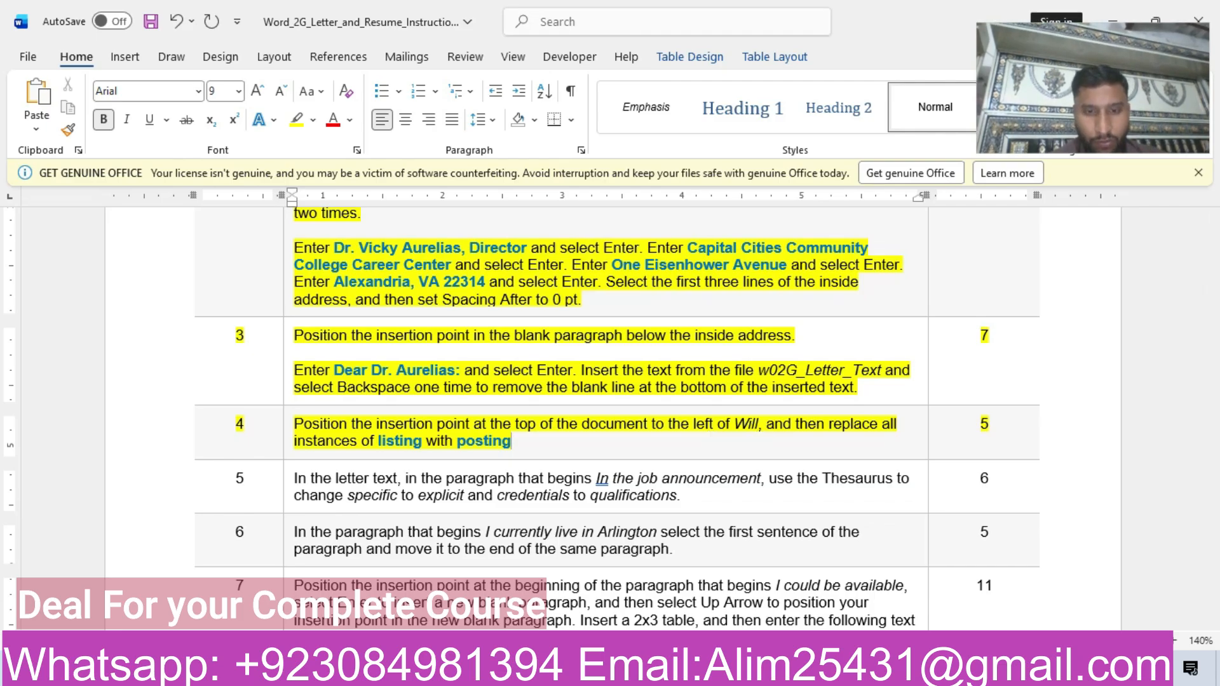
# Place the insertion point before the sender's name at the top of the letter, checking it against step 4 of the instructions.
pyautogui.moveTo(592, 669)
pyautogui.click(670, 591)
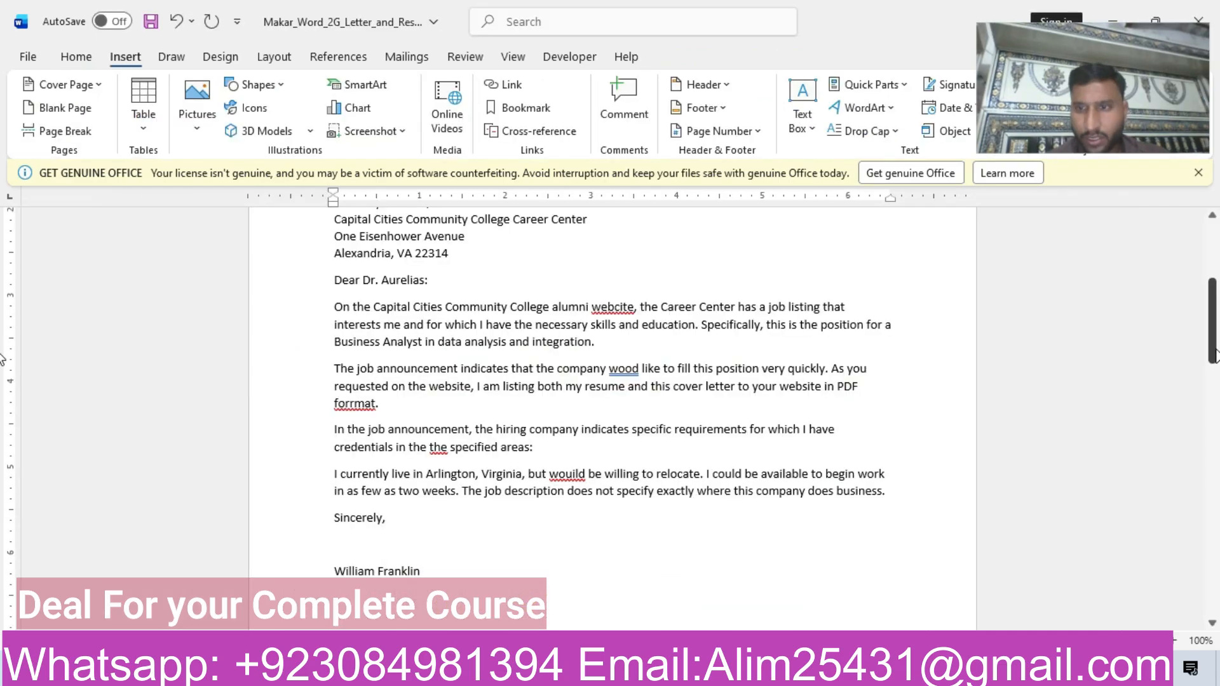
pyautogui.scroll(5, 326, 329)
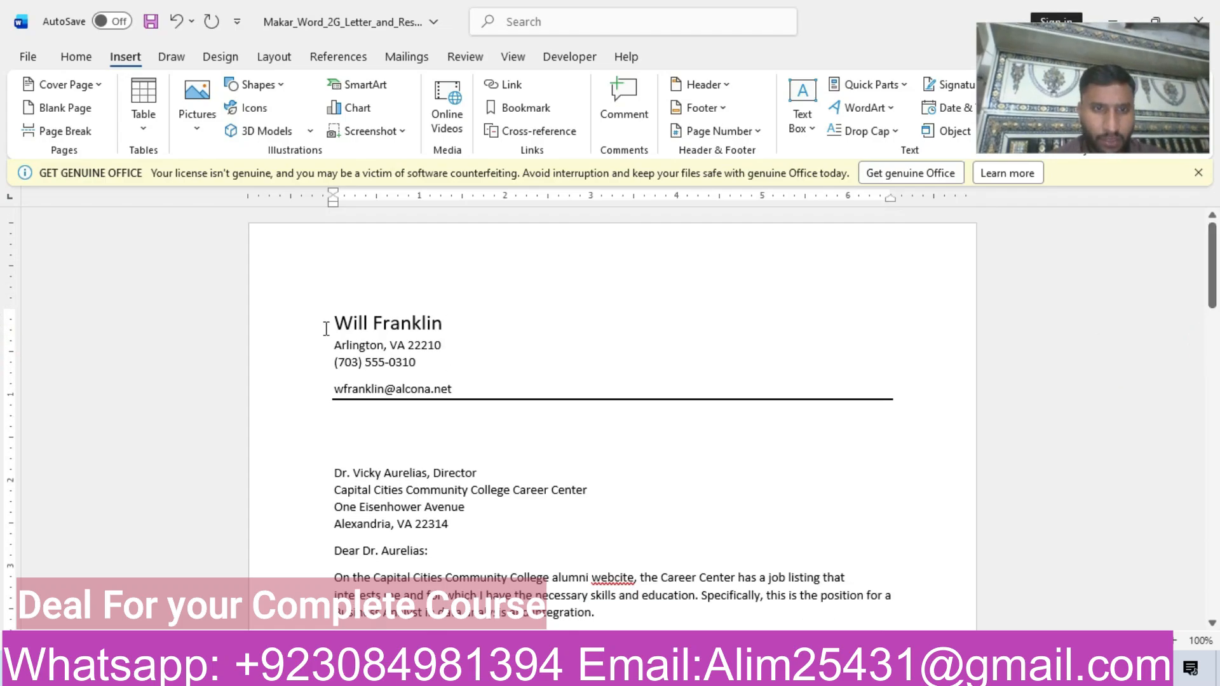
pyautogui.click(334, 322)
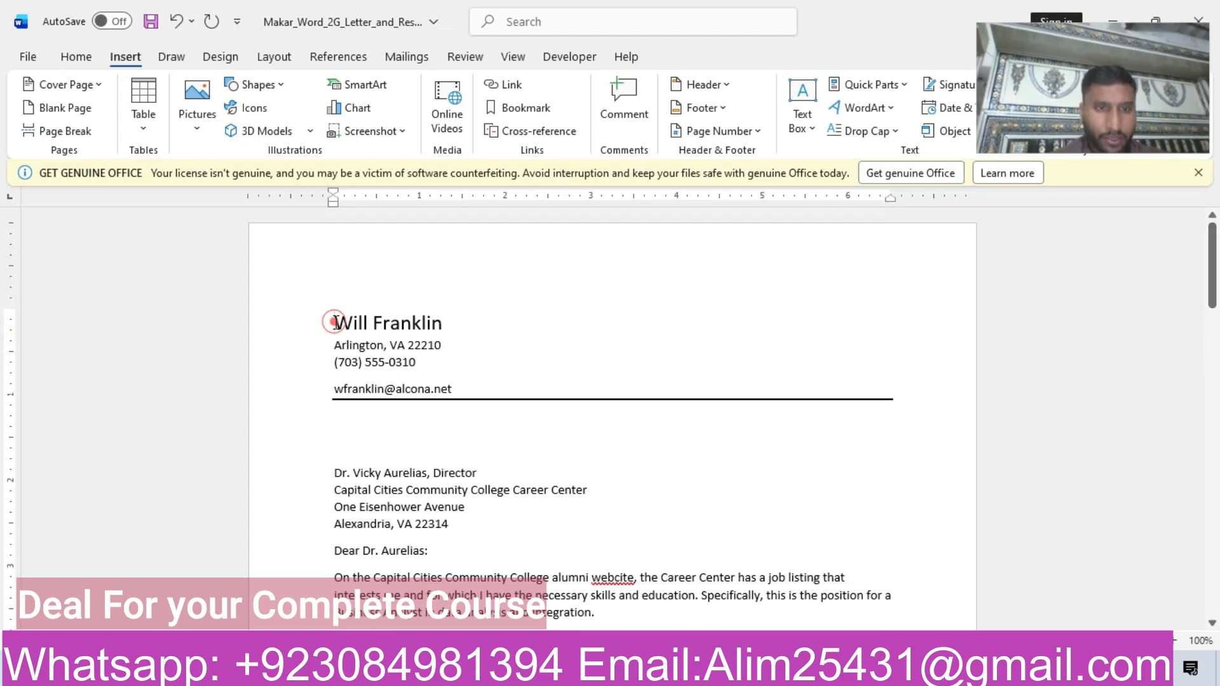
pyautogui.moveTo(632, 670)
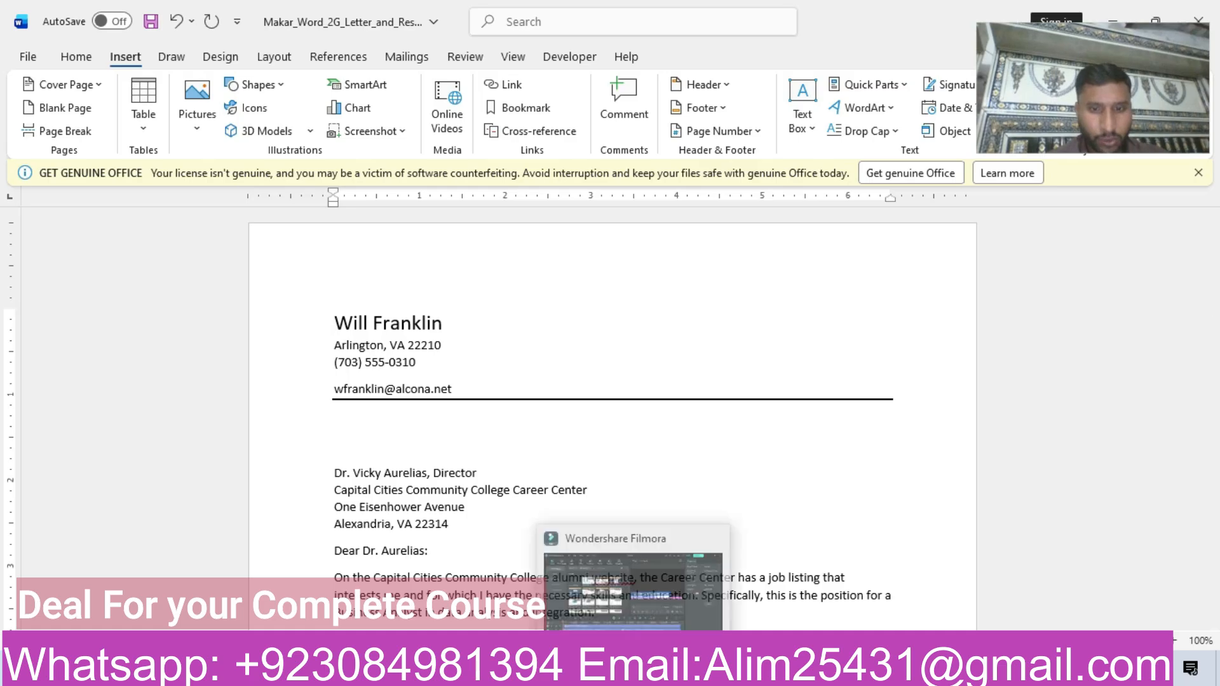
pyautogui.moveTo(591, 671)
pyautogui.click(490, 586)
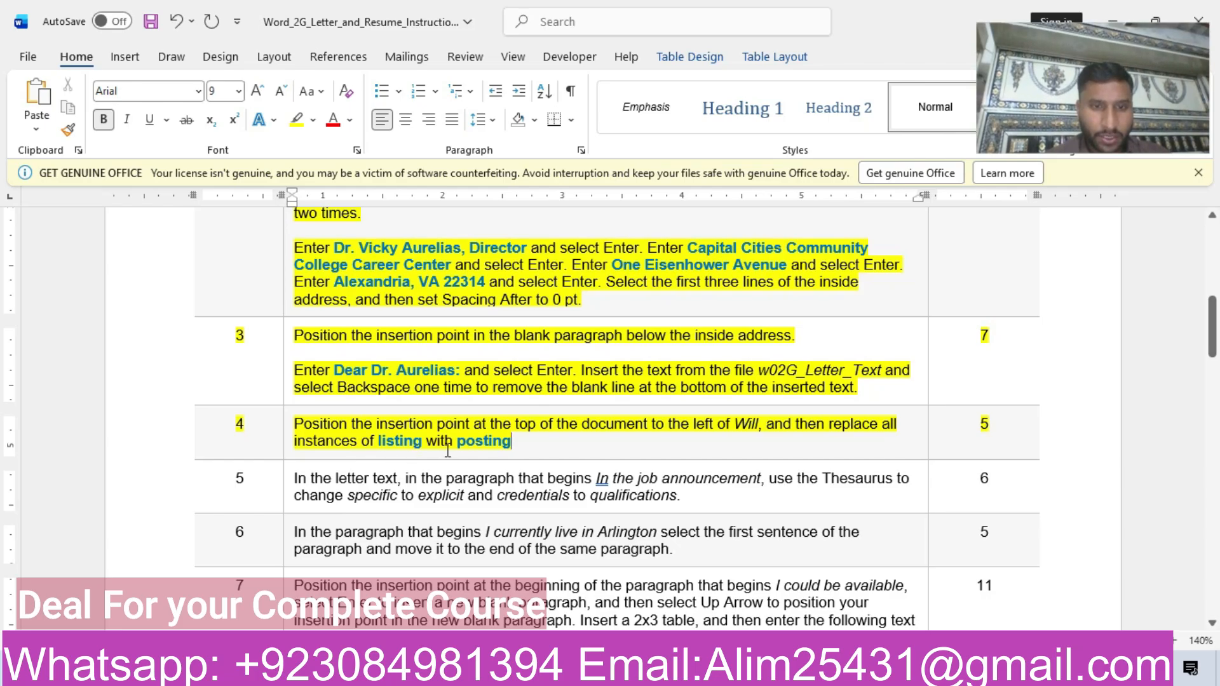
pyautogui.moveTo(591, 670)
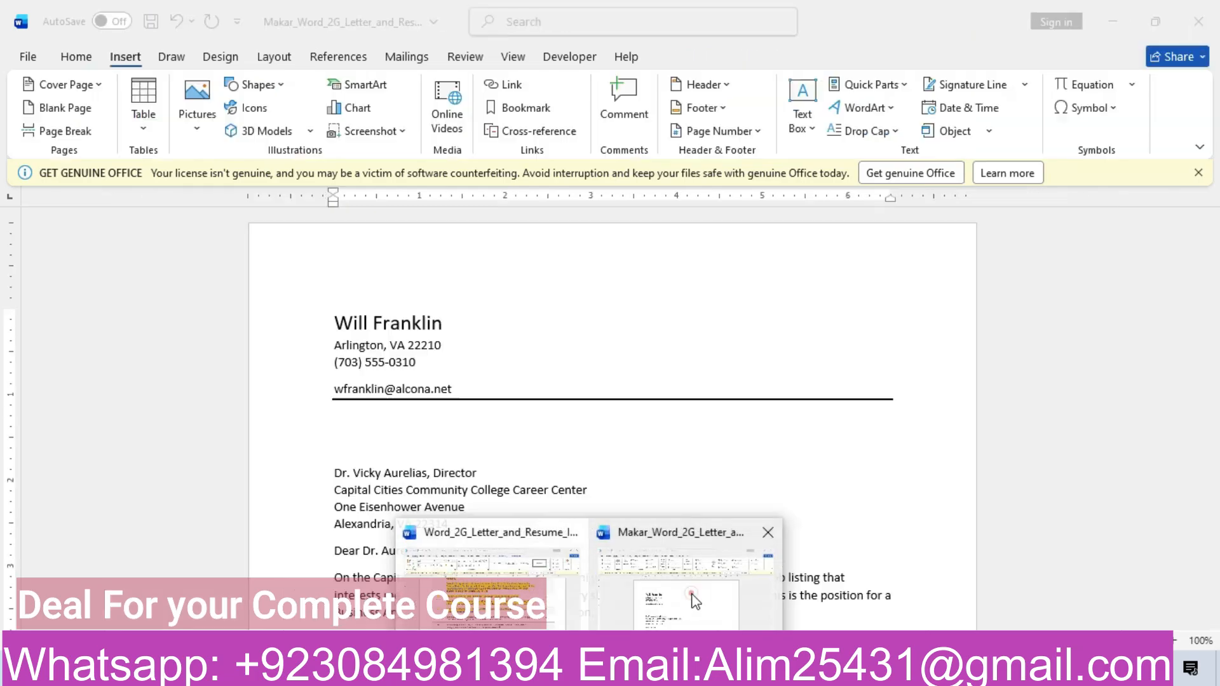
pyautogui.click(695, 602)
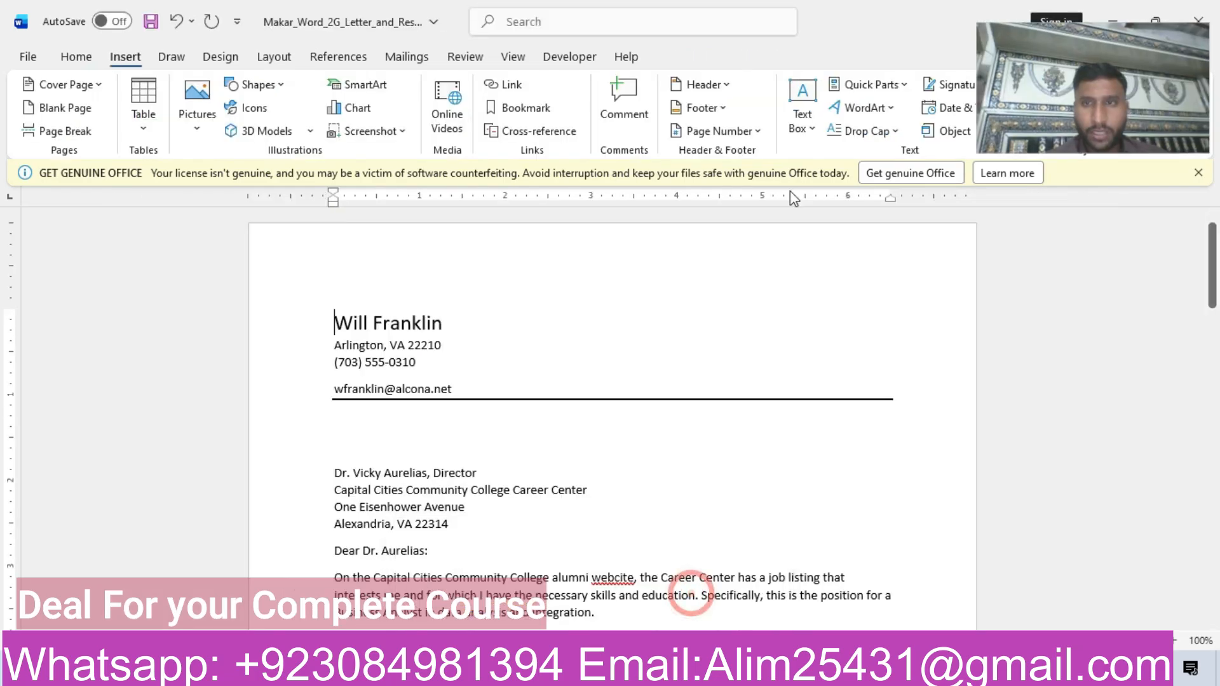
# Set up a Find and Replace in the letter that finds listing and replaces it with posting.
pyautogui.click(74, 57)
pyautogui.moveTo(1037, 67); pyautogui.dragTo(1090, 240)
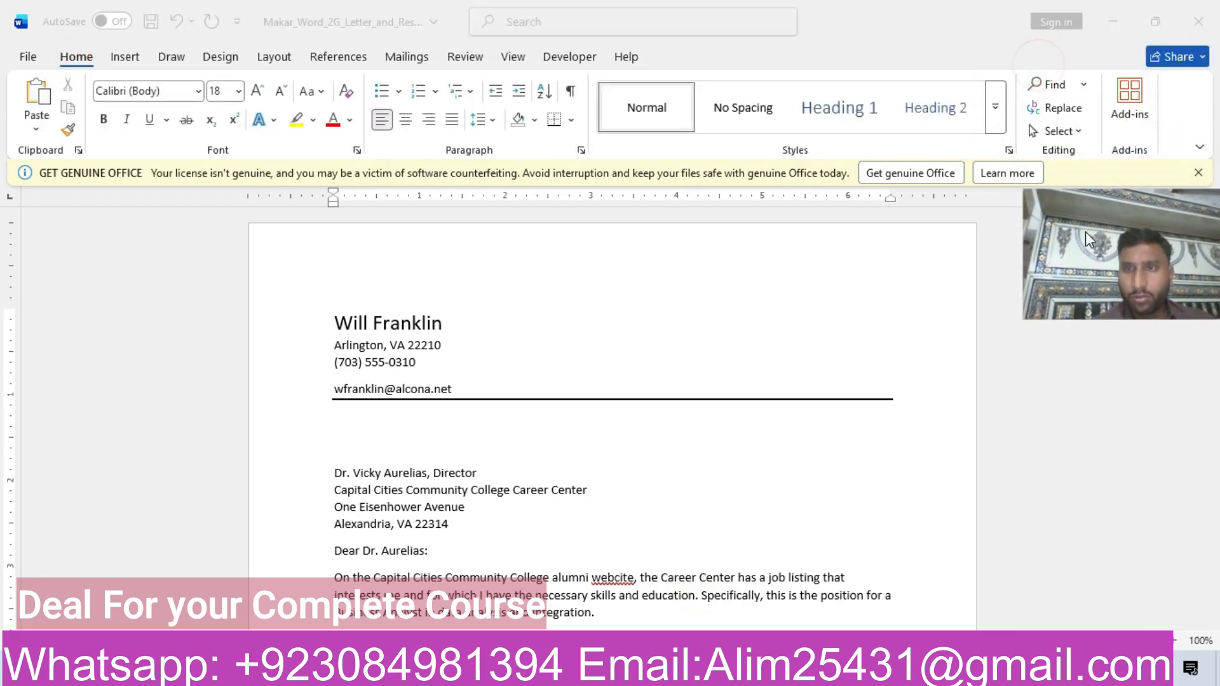
pyautogui.click(1055, 109)
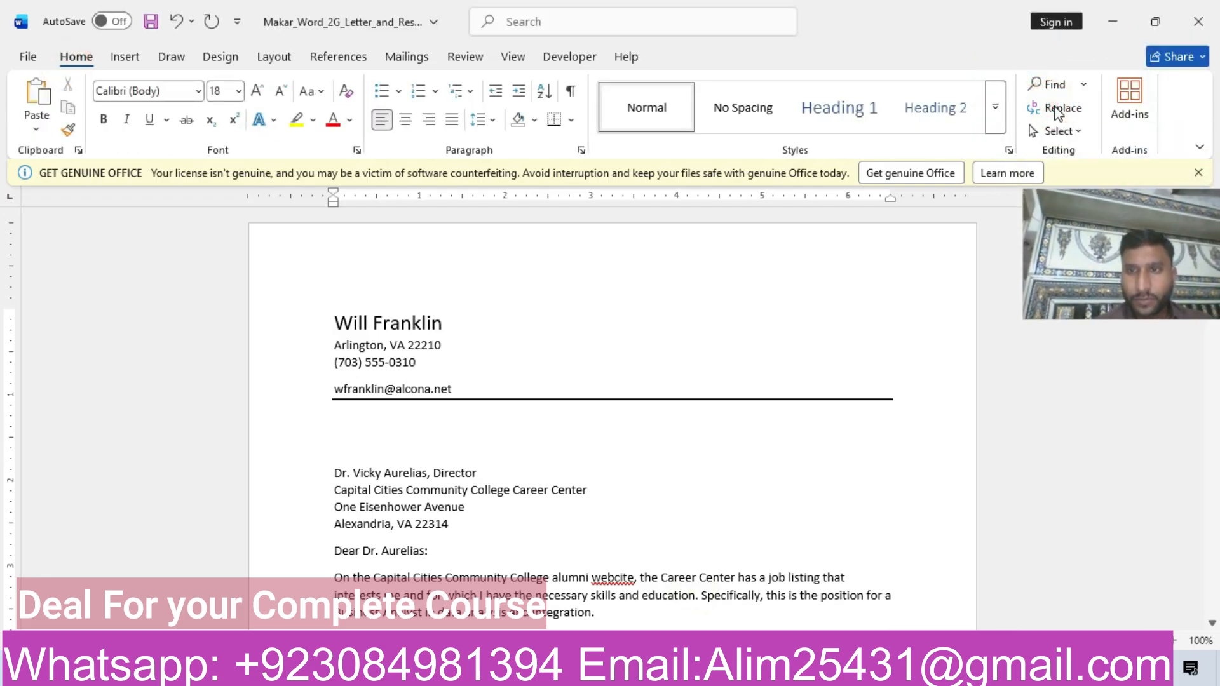
pyautogui.moveTo(1085, 237); pyautogui.dragTo(1042, 72)
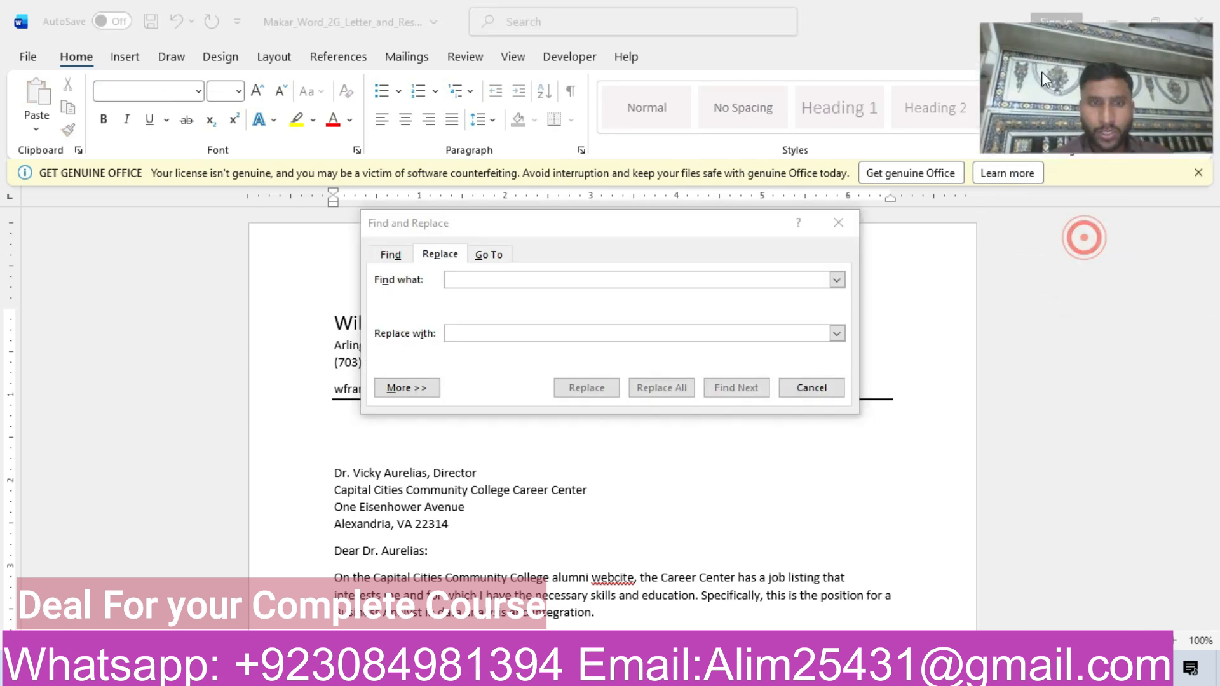
pyautogui.click(537, 278)
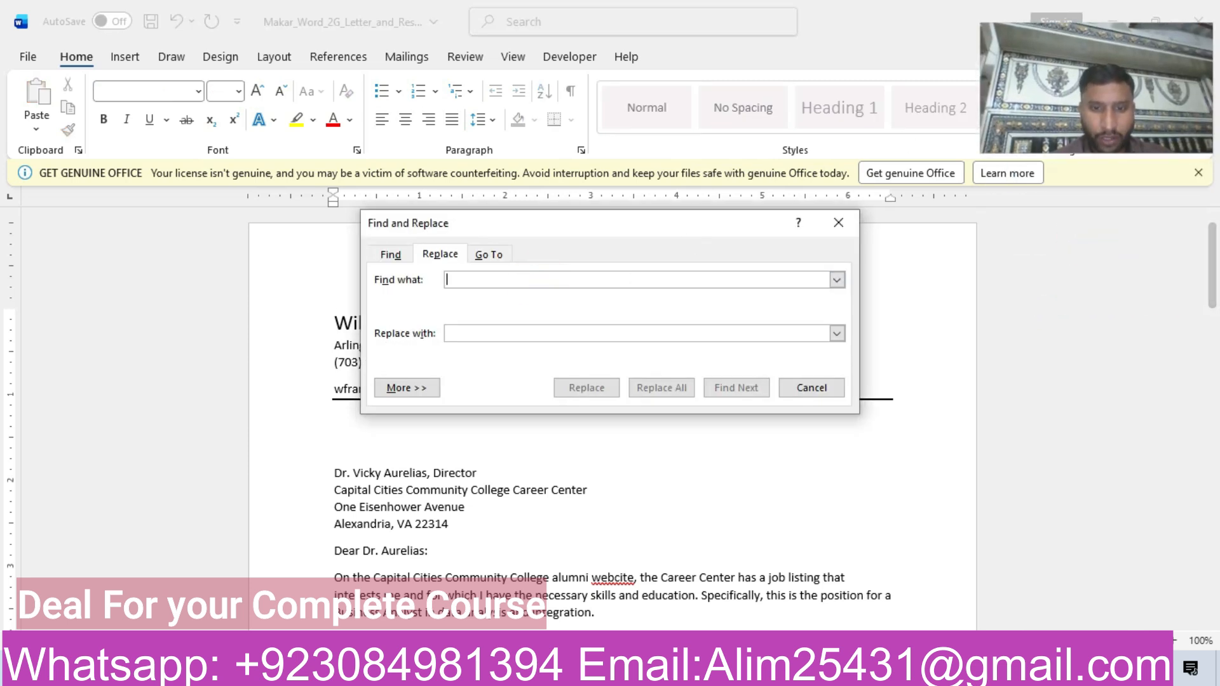
pyautogui.moveTo(589, 670)
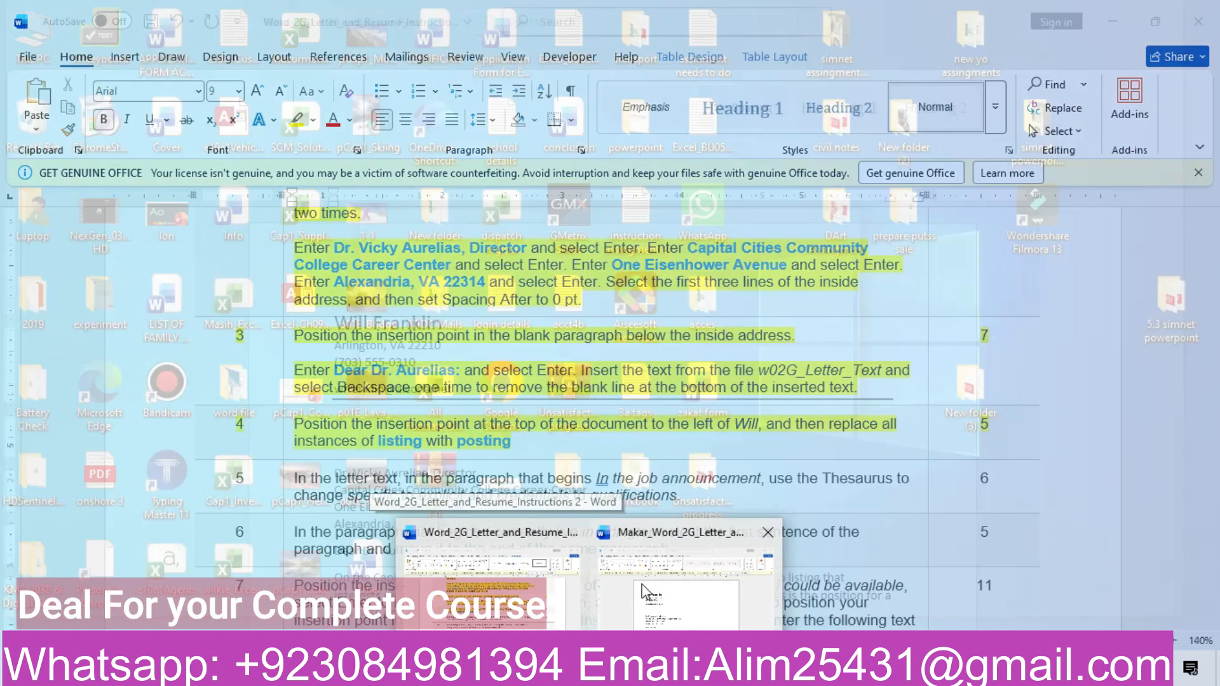
pyautogui.click(643, 583)
pyautogui.hotkey('ctrl', 'h')
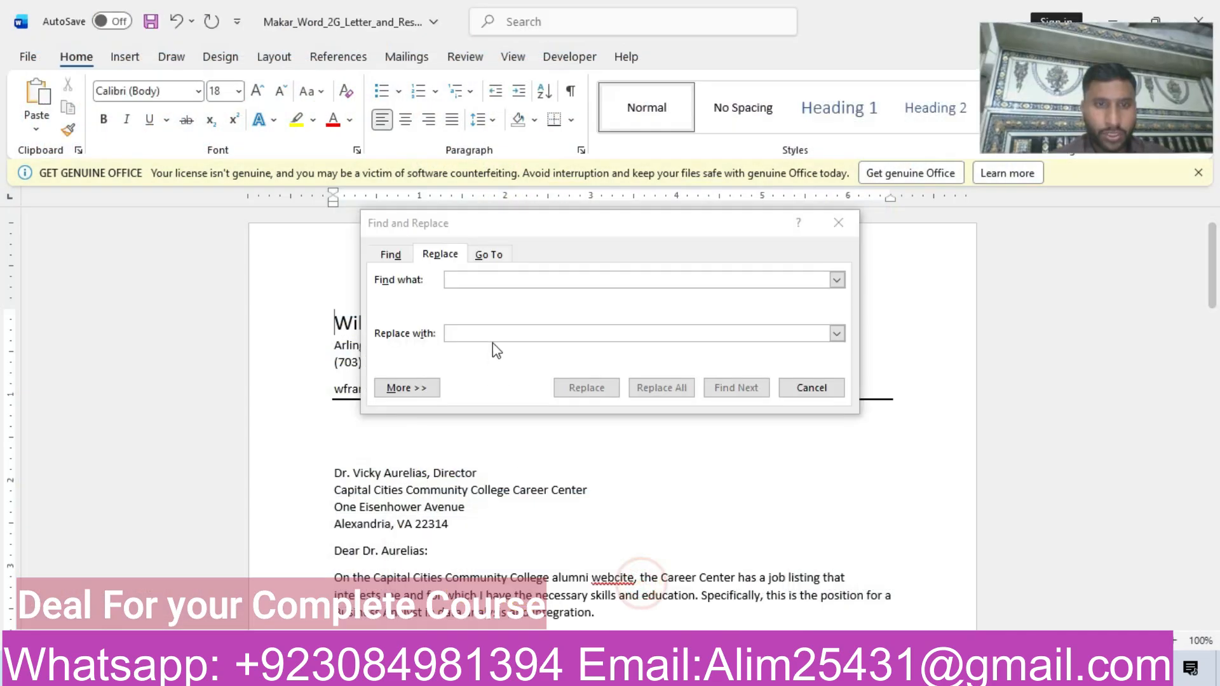
pyautogui.click(476, 278)
pyautogui.write('listing')
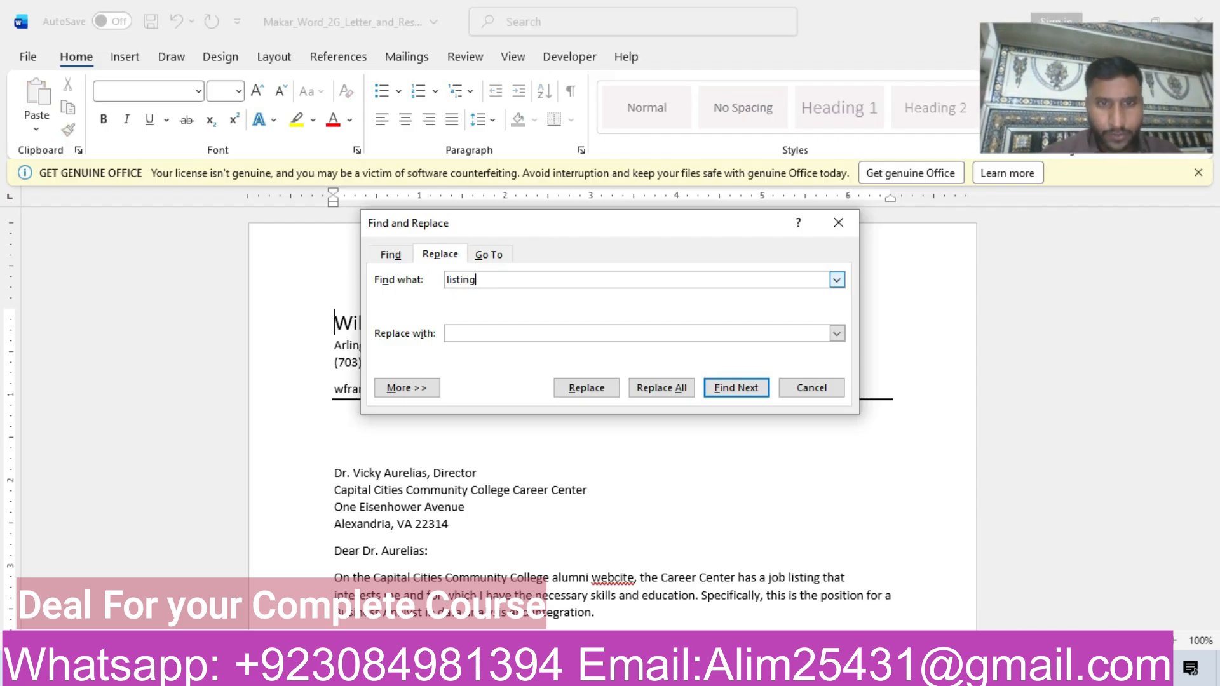
pyautogui.click(495, 331)
pyautogui.write('posting')
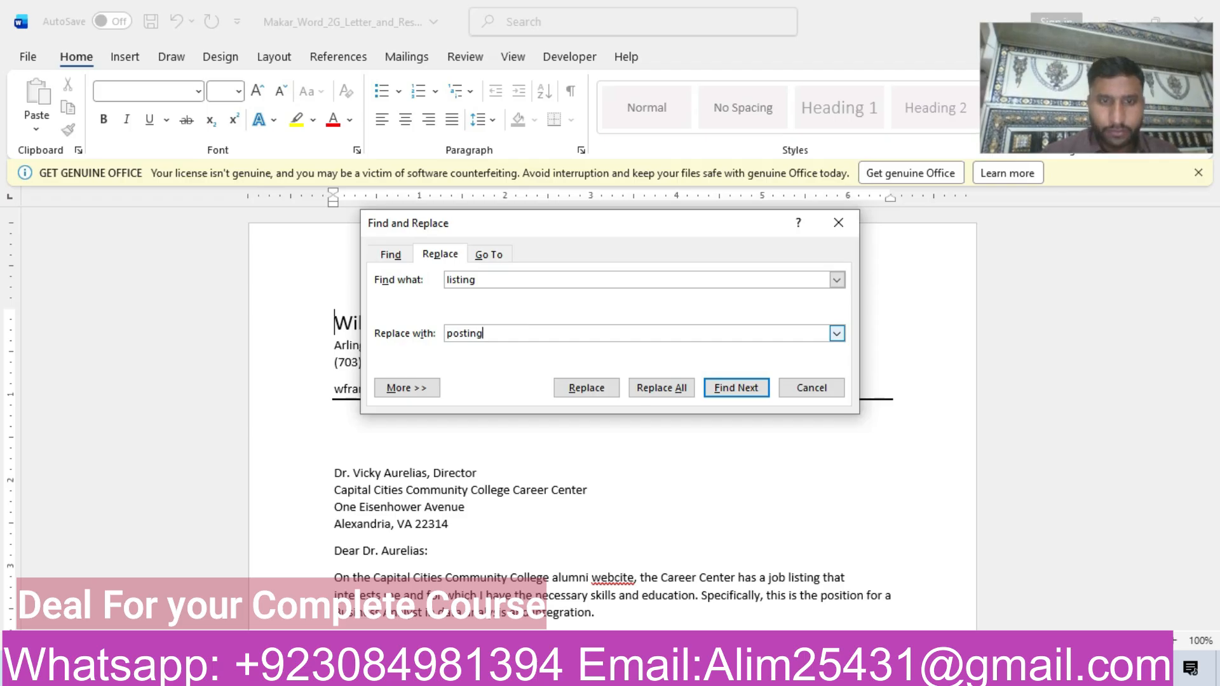
# Check the words against step 4, replace all instances of listing with posting, and close Find and Replace.
pyautogui.moveTo(589, 672)
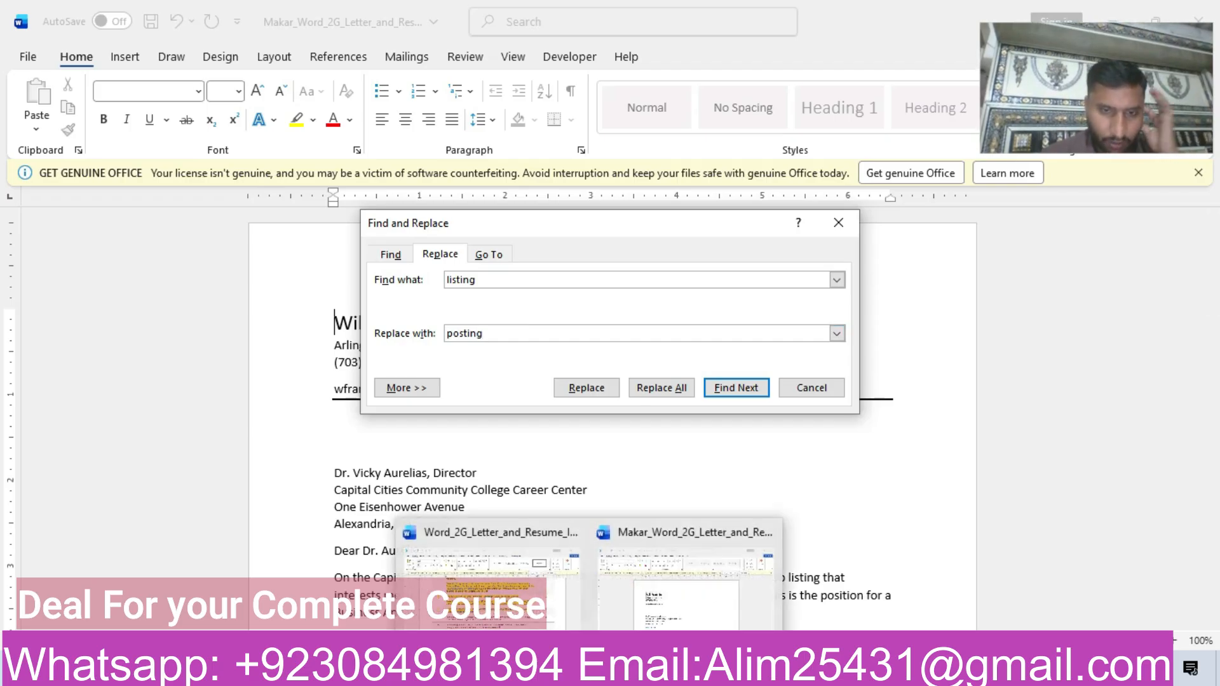
pyautogui.click(503, 626)
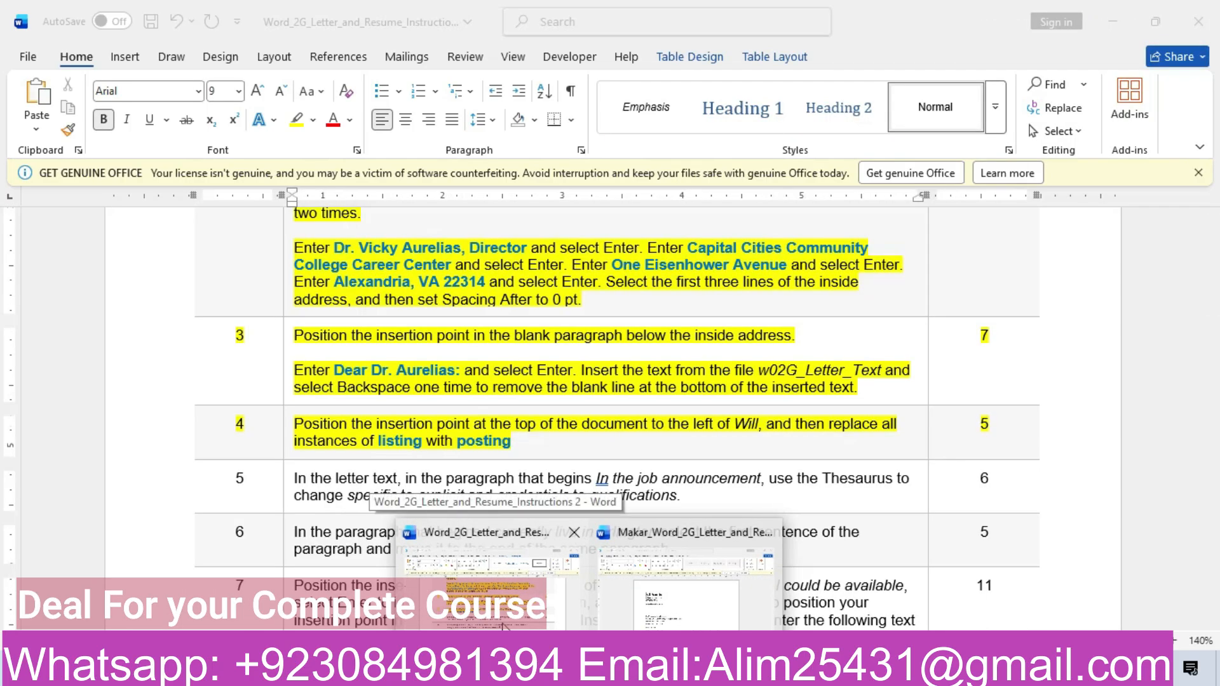
pyautogui.click(691, 585)
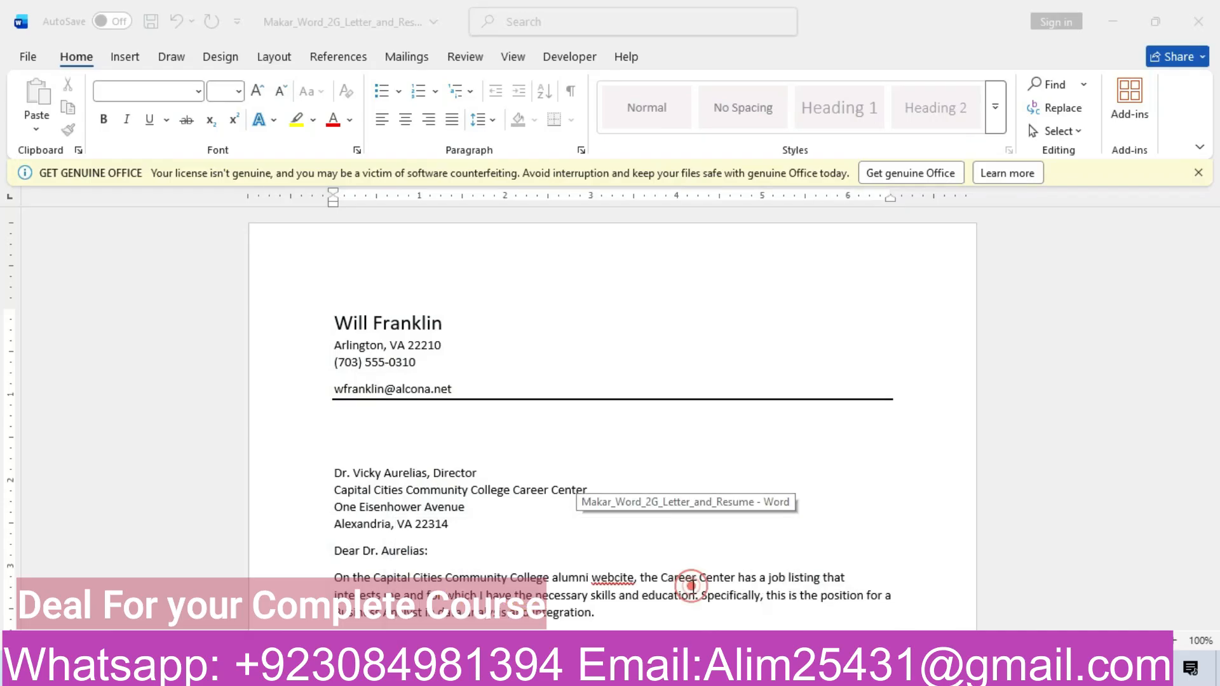
pyautogui.click(674, 389)
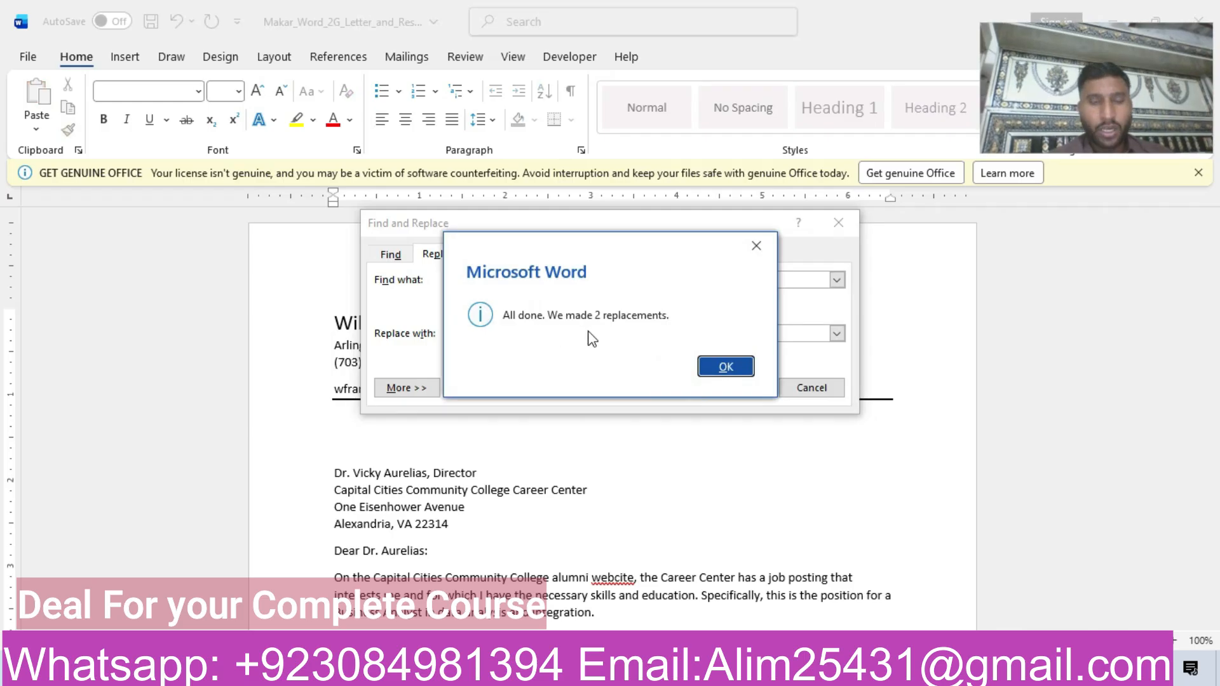
pyautogui.click(710, 367)
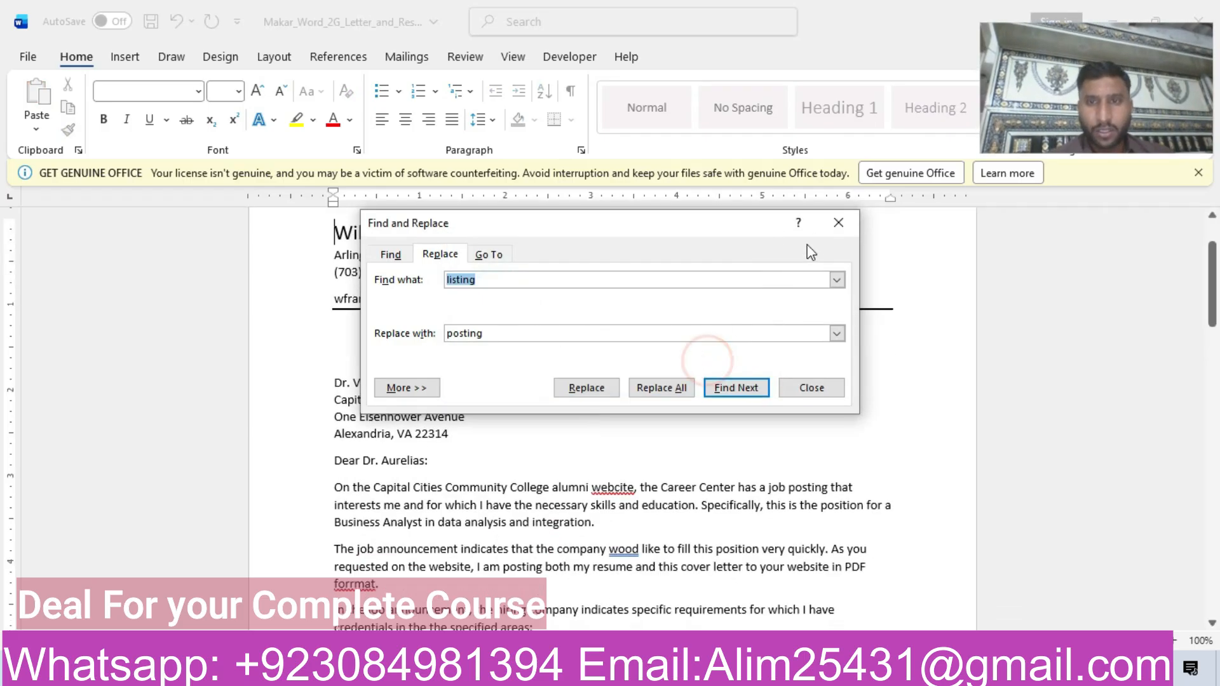
pyautogui.click(839, 224)
# Highlight the step 5 row of the instructions document in yellow.
pyautogui.moveTo(588, 675)
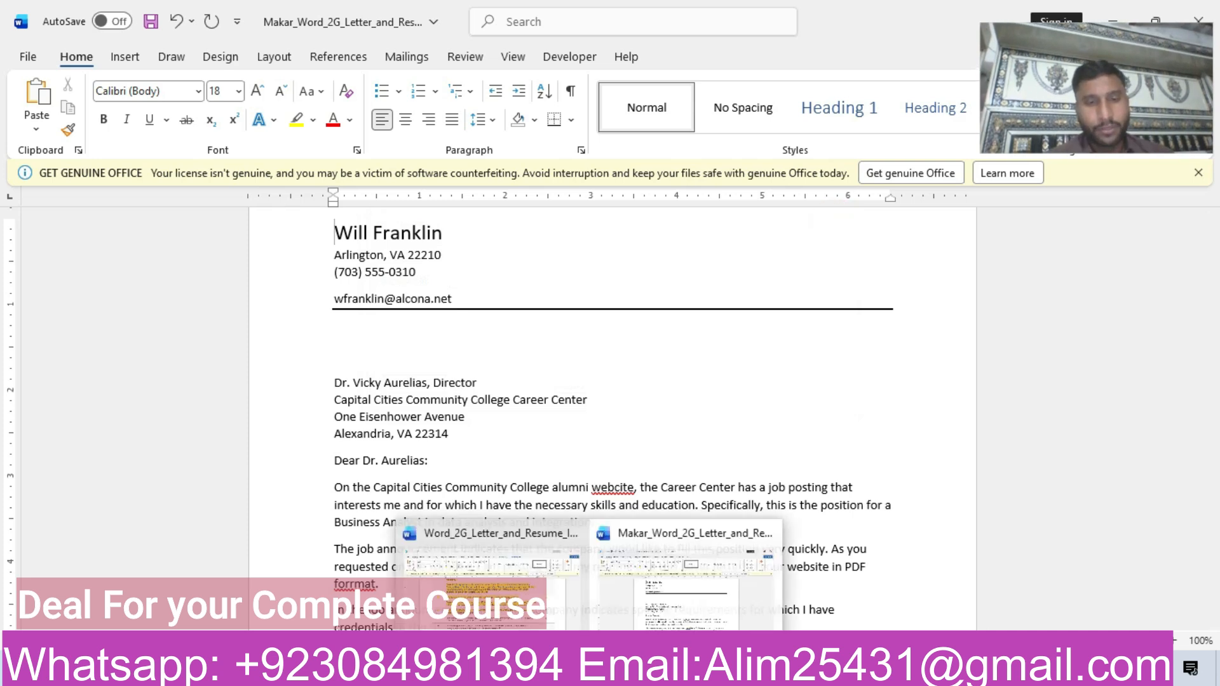
pyautogui.click(486, 559)
pyautogui.moveTo(1211, 330); pyautogui.dragTo(1211, 349)
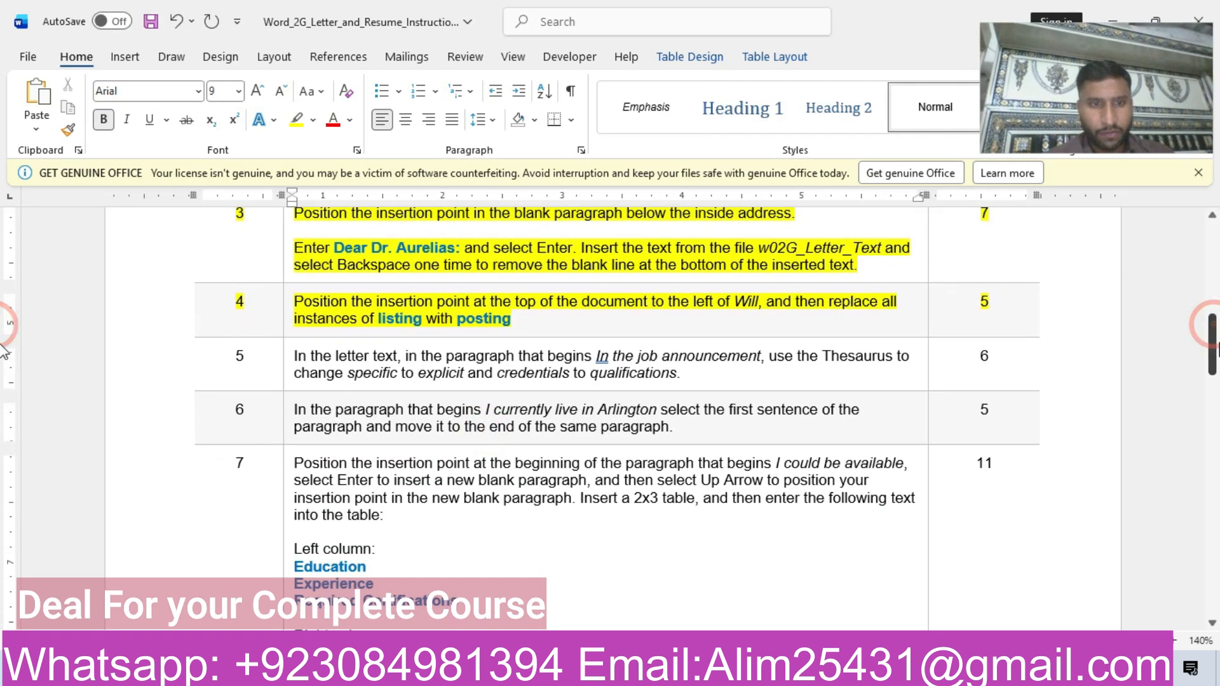
pyautogui.click(137, 363)
pyautogui.click(274, 328)
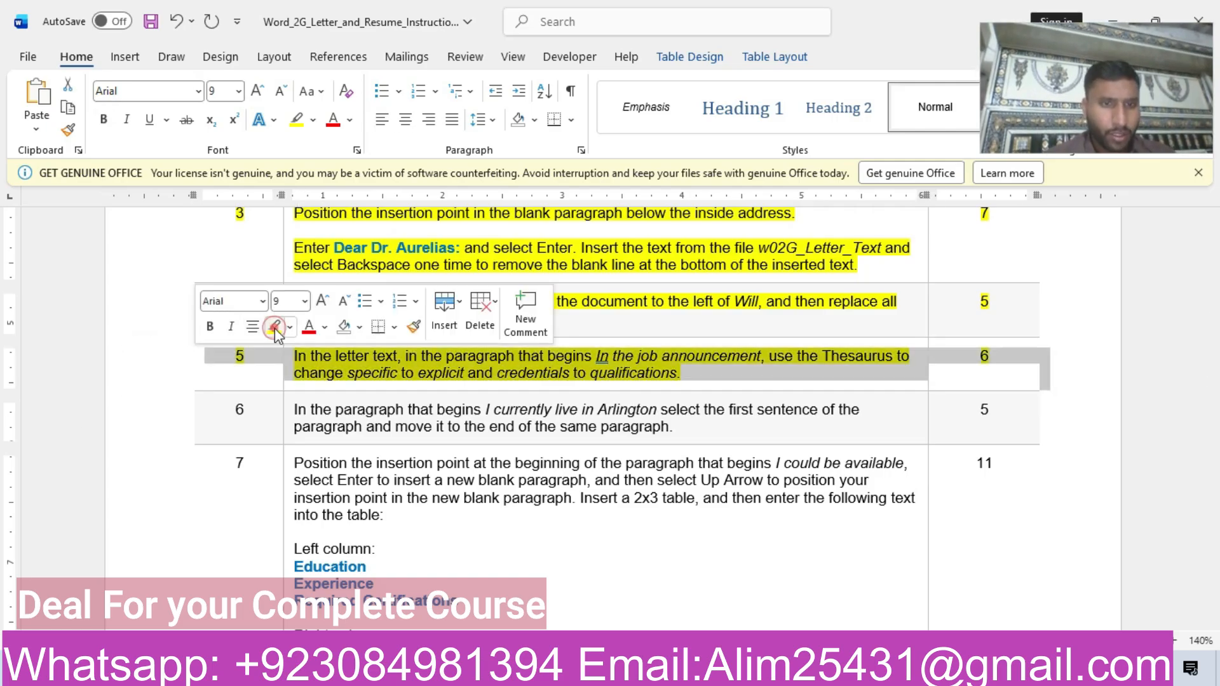
pyautogui.click(386, 373)
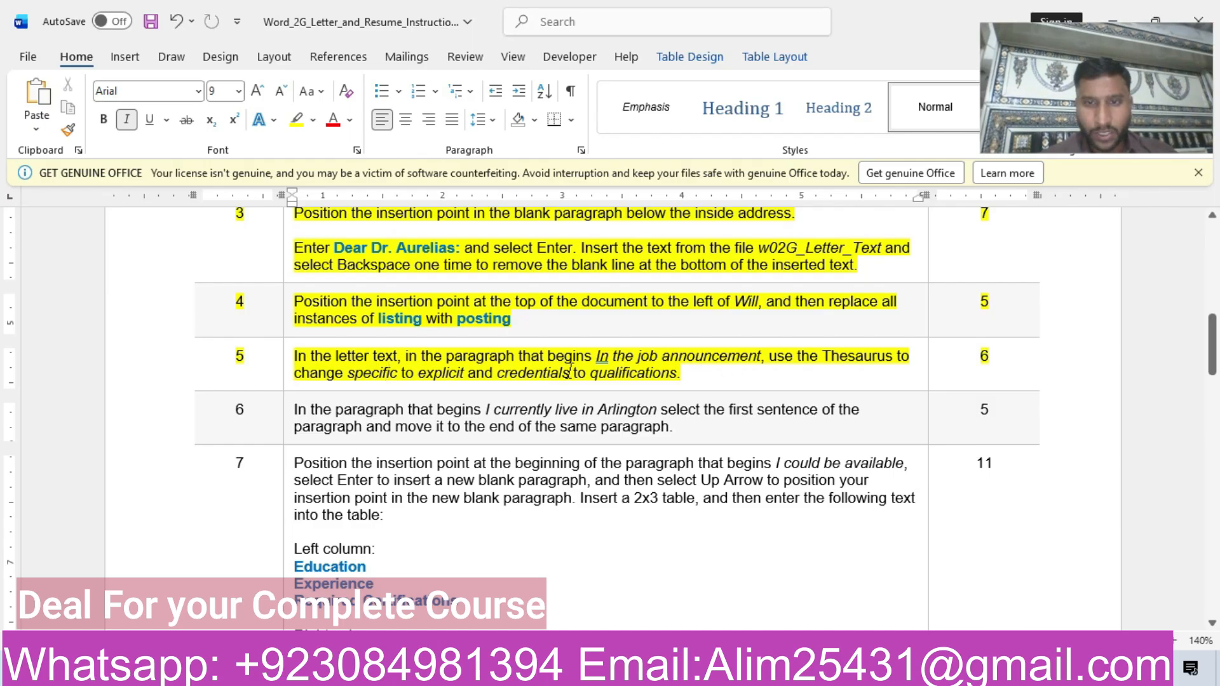
# Reread step 5 of the instructions and locate the letter paragraph that begins In the job announcement.
pyautogui.moveTo(589, 670)
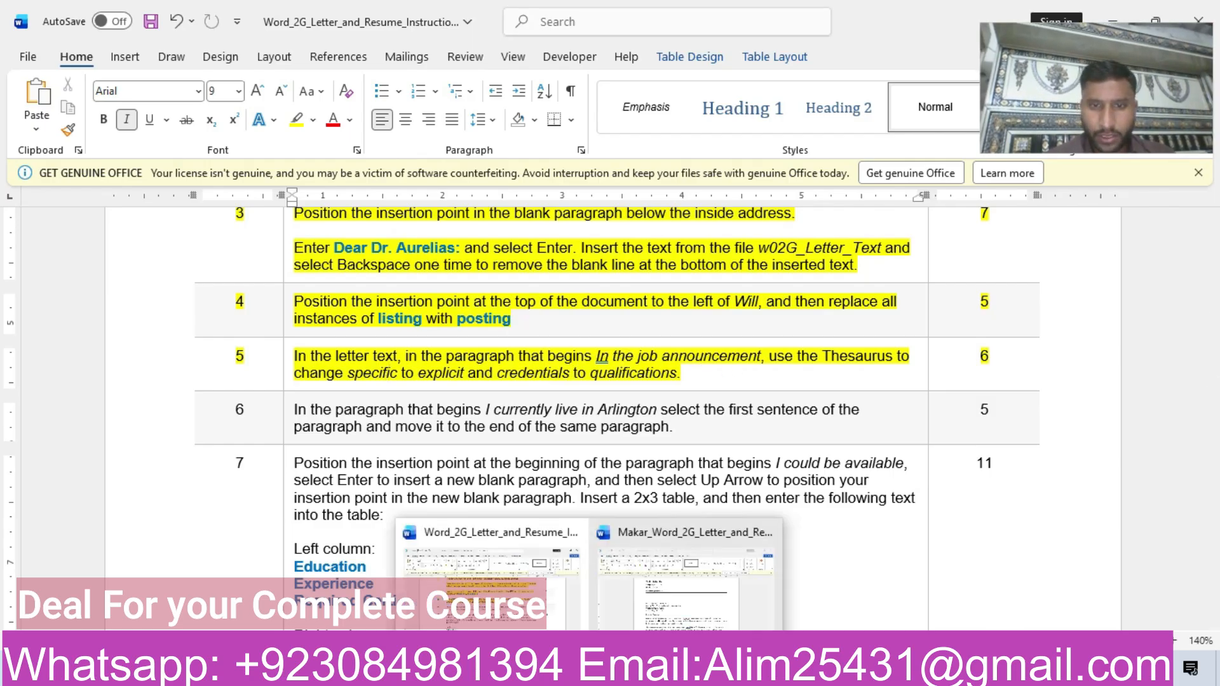
pyautogui.click(723, 585)
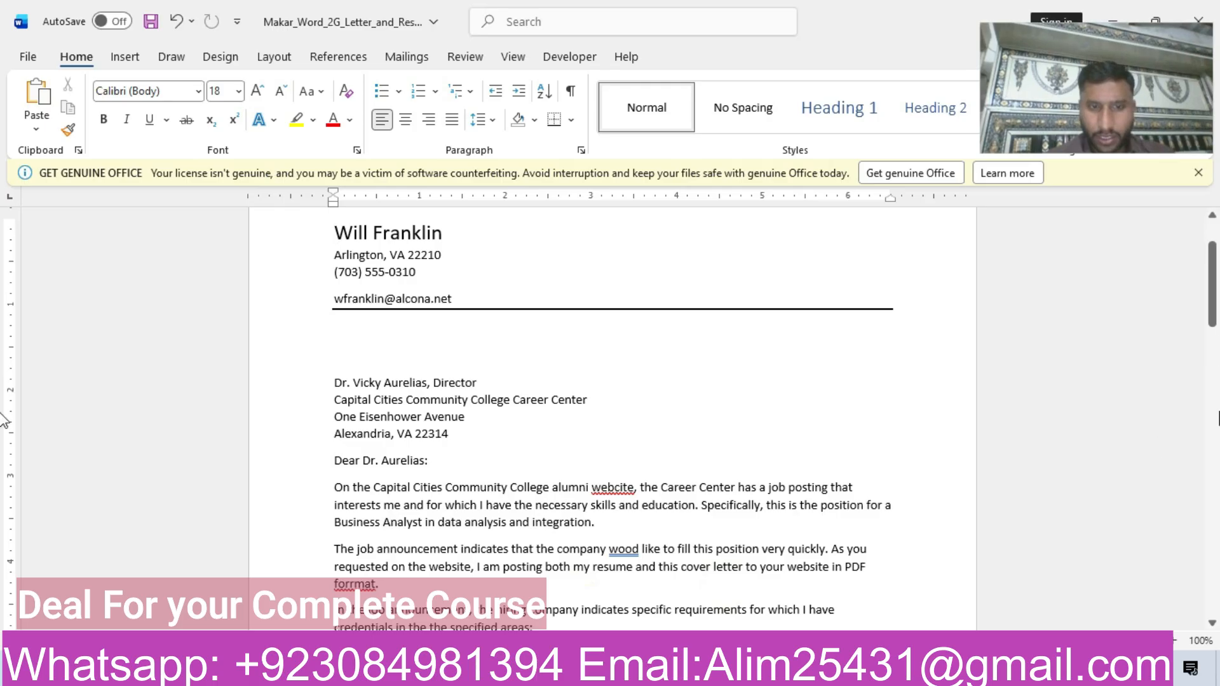
pyautogui.scroll(-5, 3, 289)
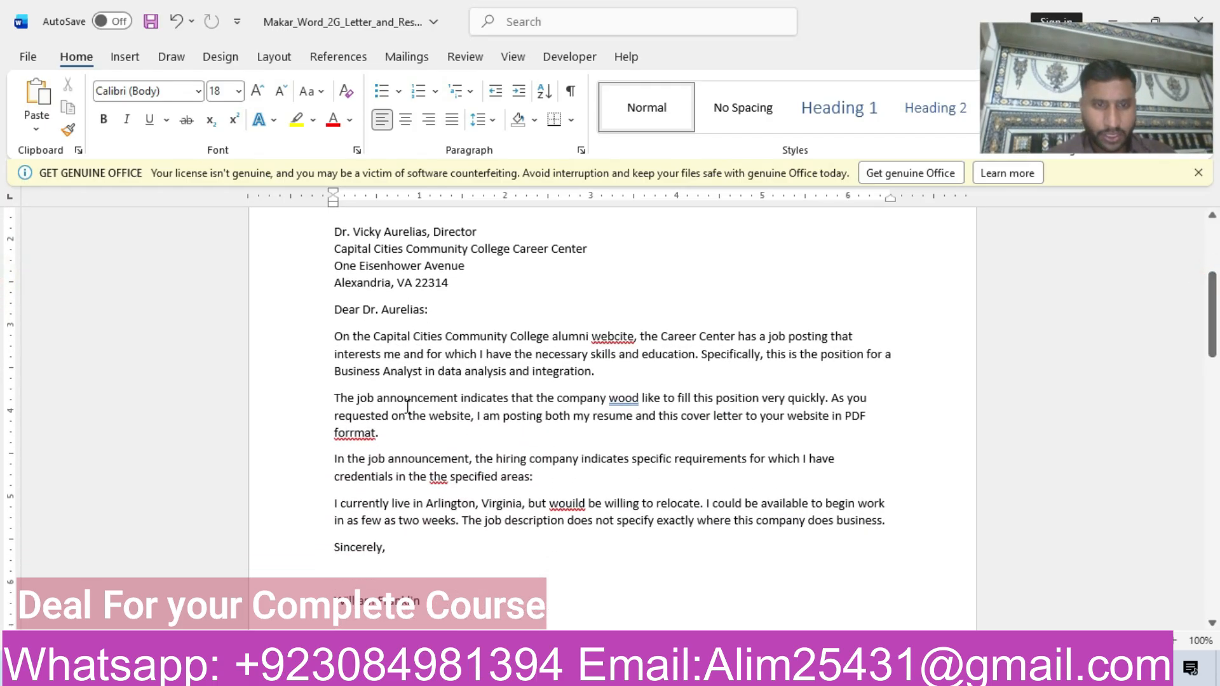
pyautogui.click(336, 398)
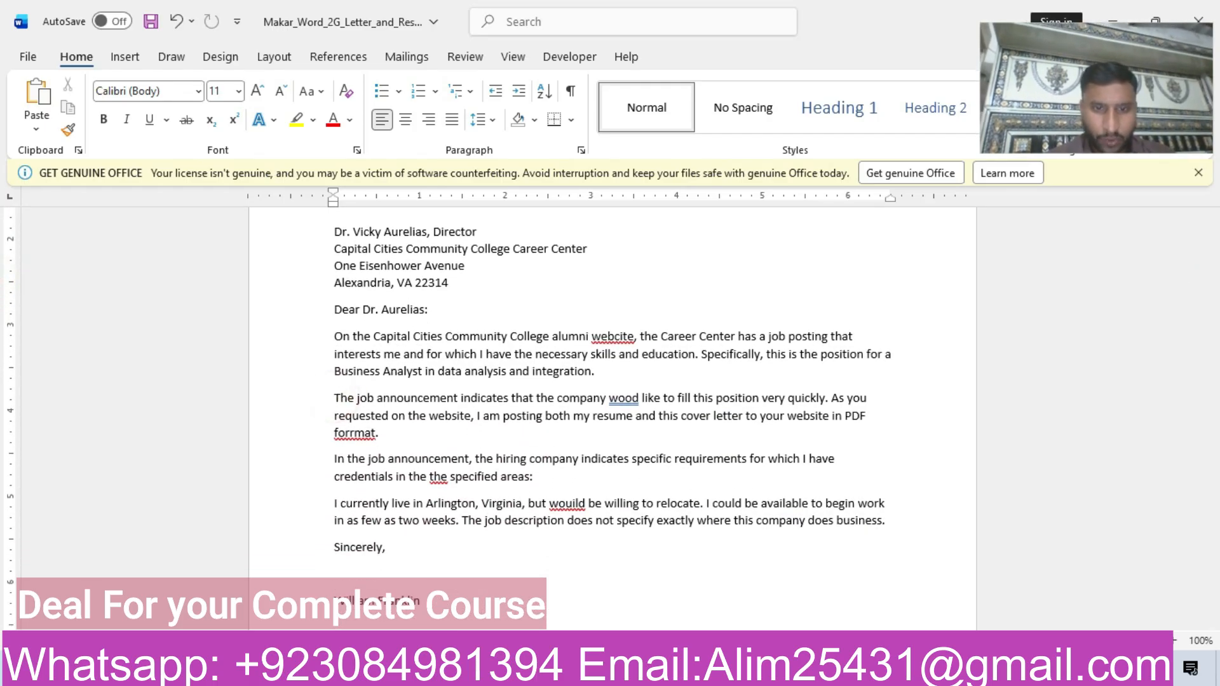
pyautogui.moveTo(591, 670)
pyautogui.click(489, 620)
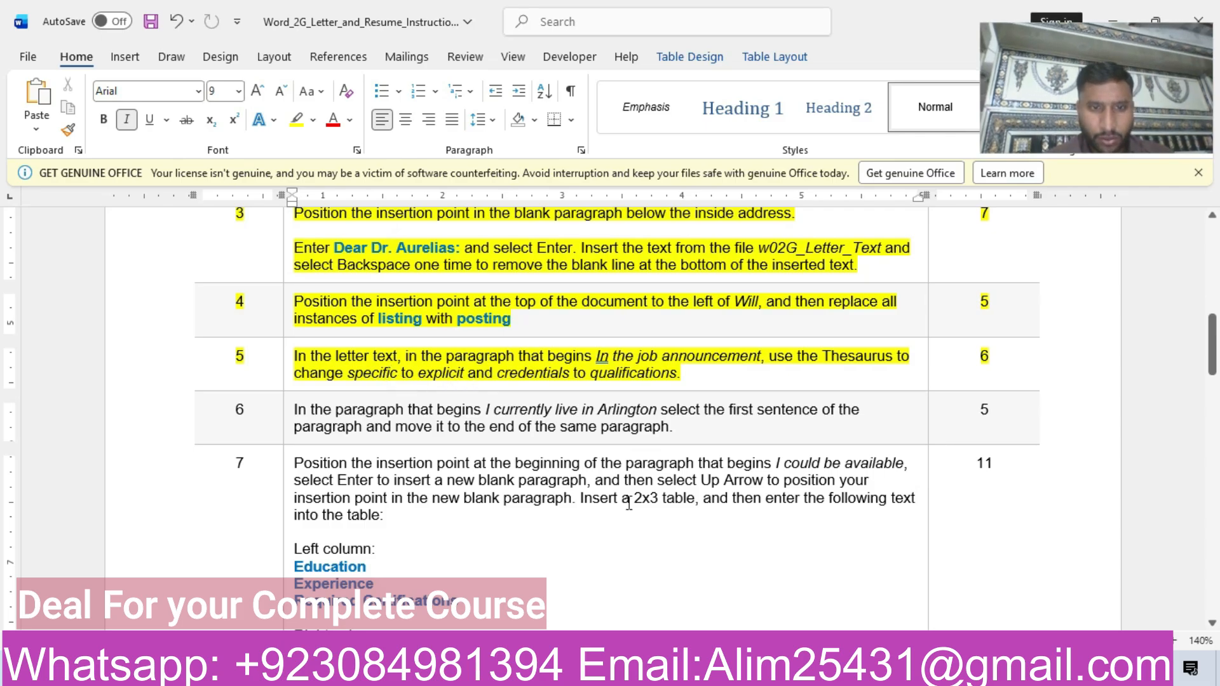
pyautogui.moveTo(591, 670)
pyautogui.click(520, 608)
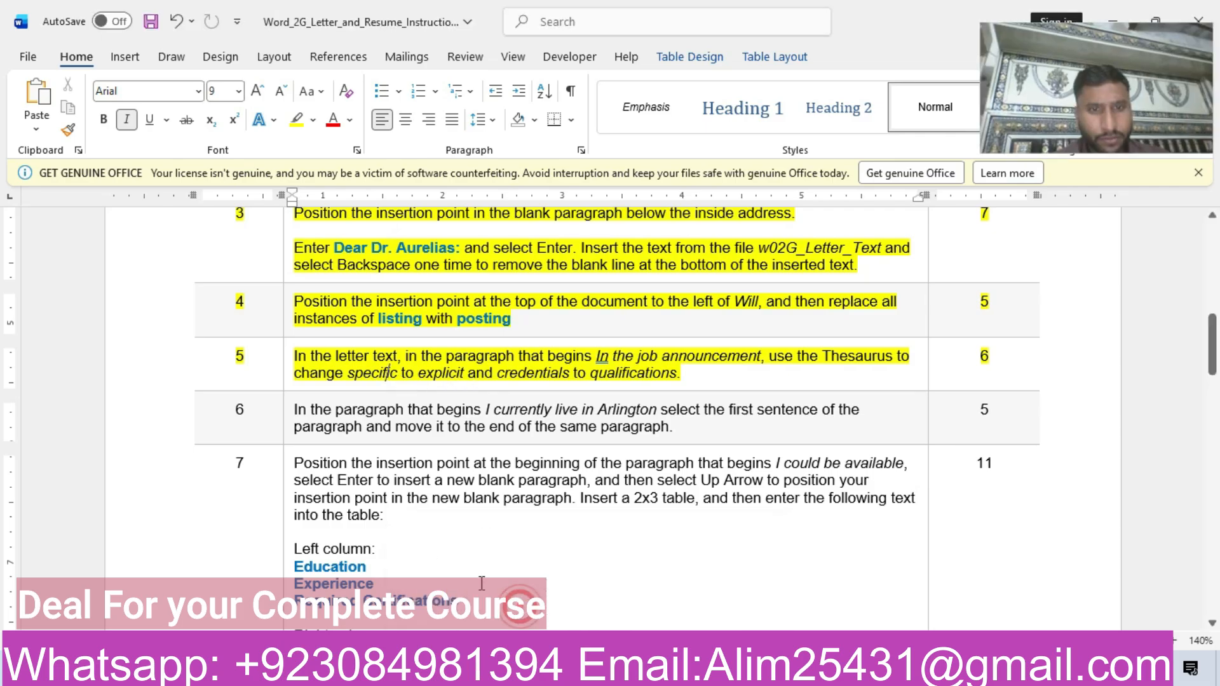
pyautogui.click(707, 582)
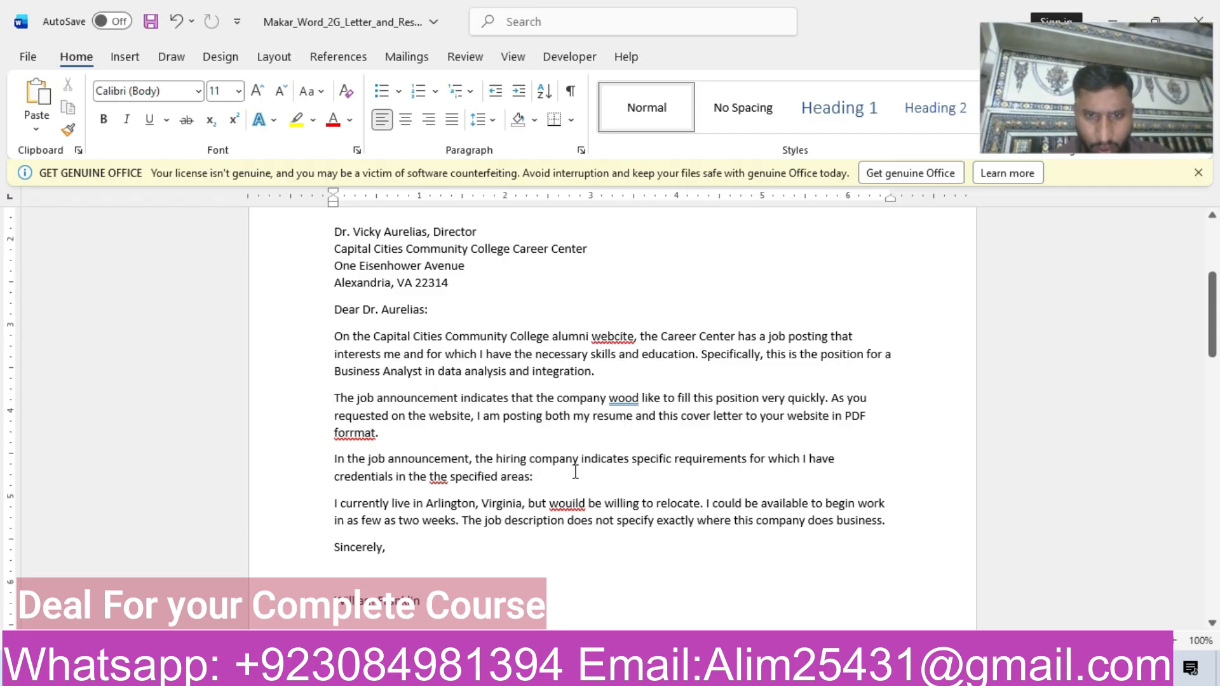
# Select the word specific in the letter paragraph that begins In the job announcement and look it up in the Thesaurus.
pyautogui.doubleClick(643, 458)
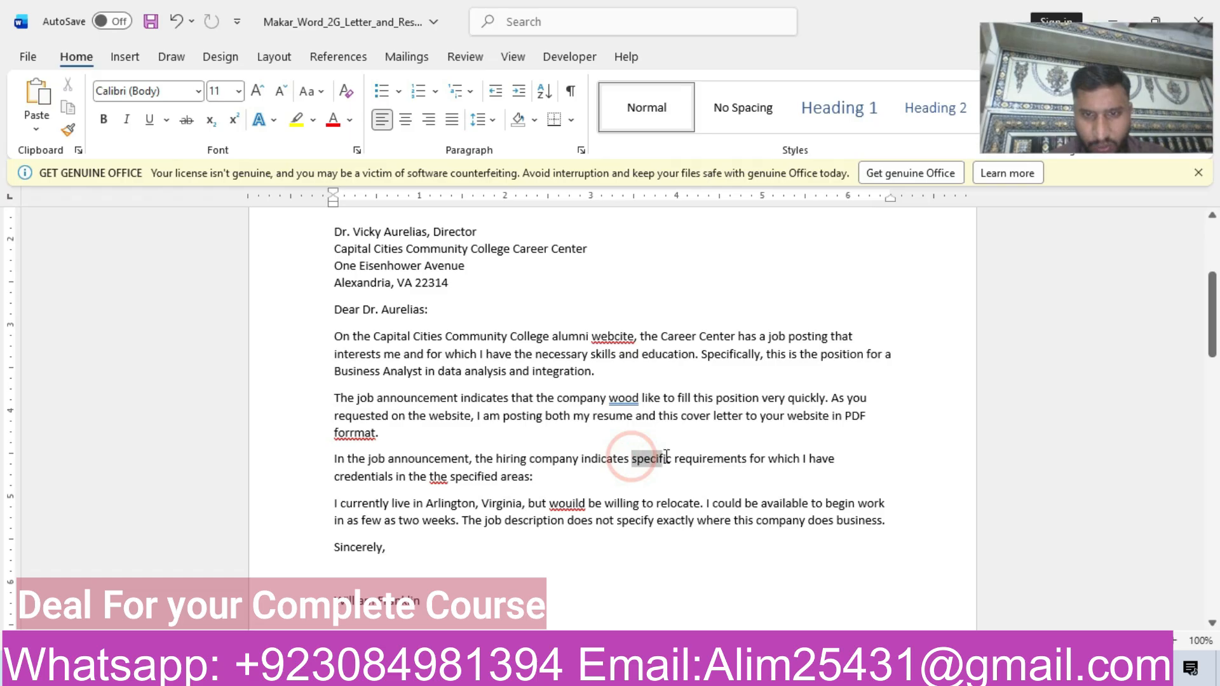
pyautogui.click(338, 58)
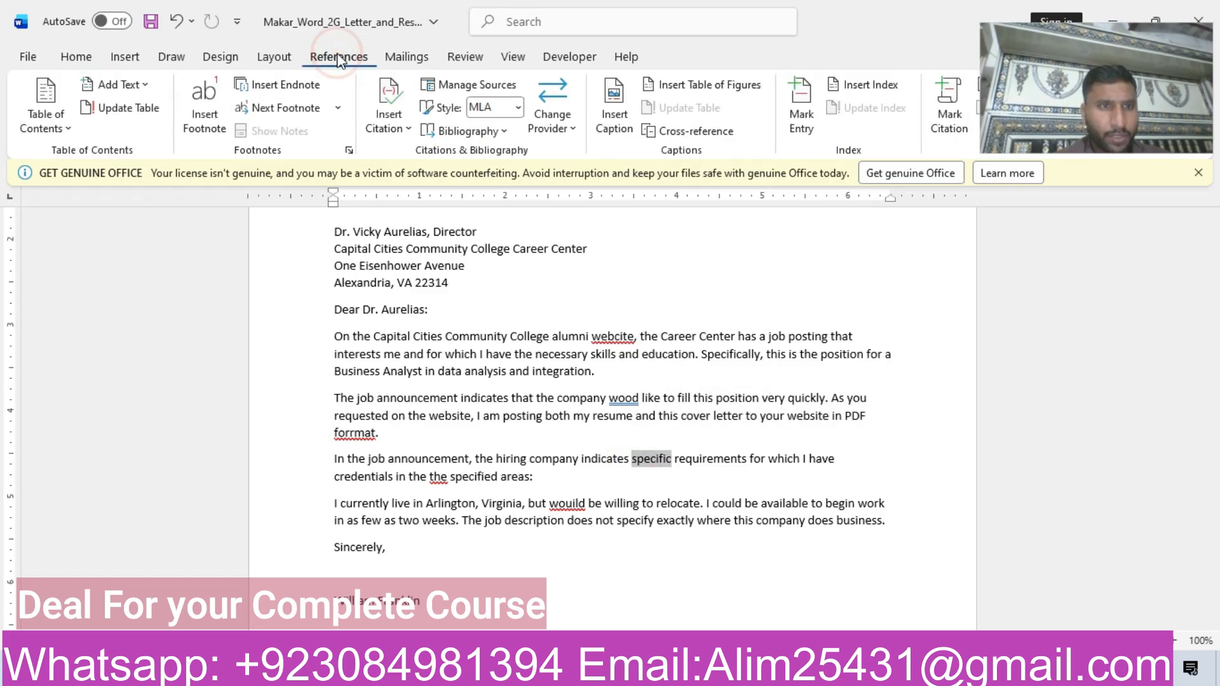
pyautogui.click(465, 57)
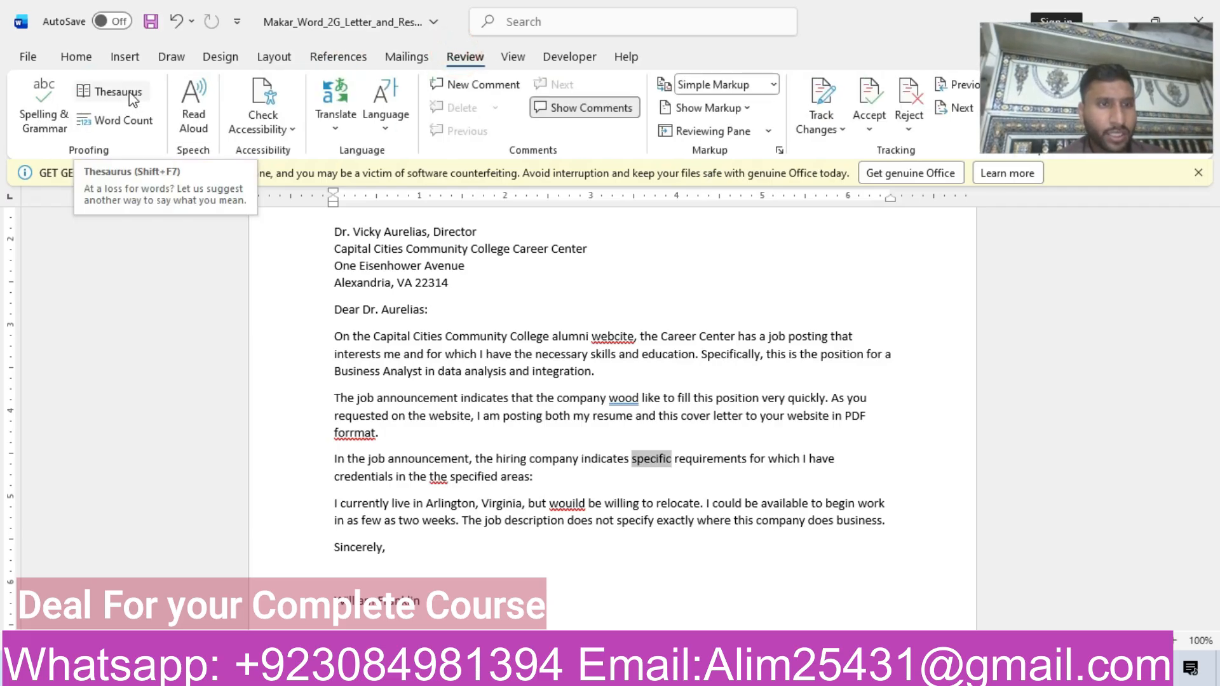
pyautogui.click(109, 92)
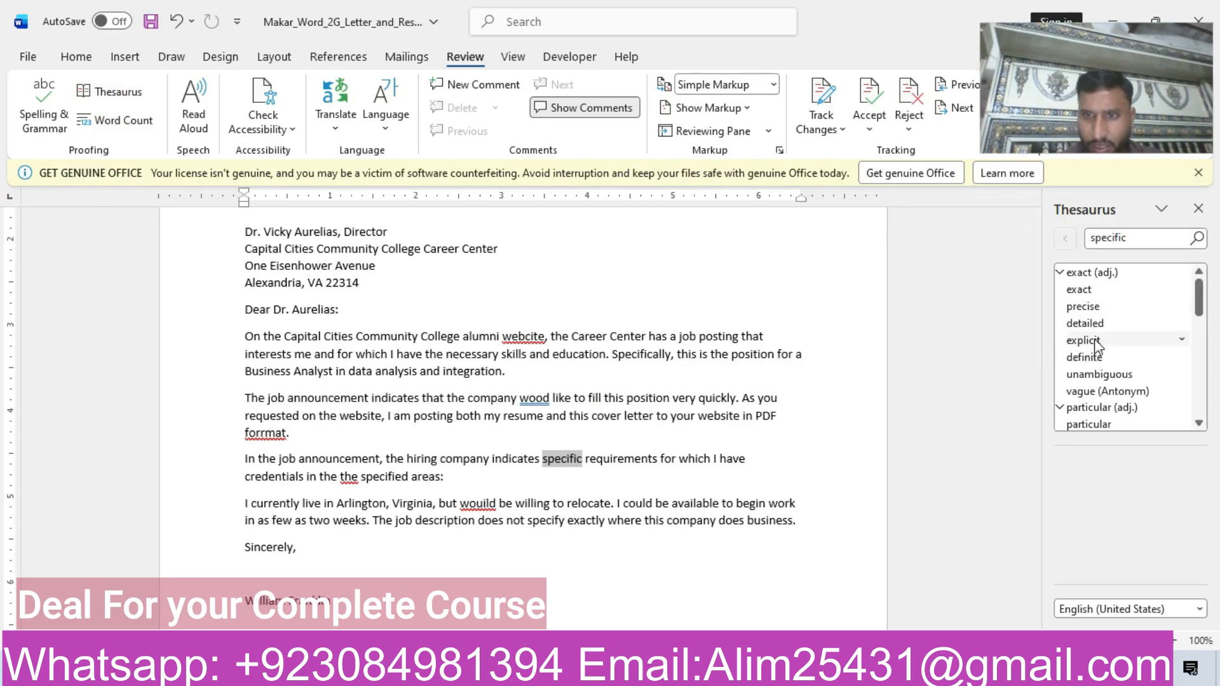
pyautogui.click(1097, 341)
pyautogui.click(1198, 302)
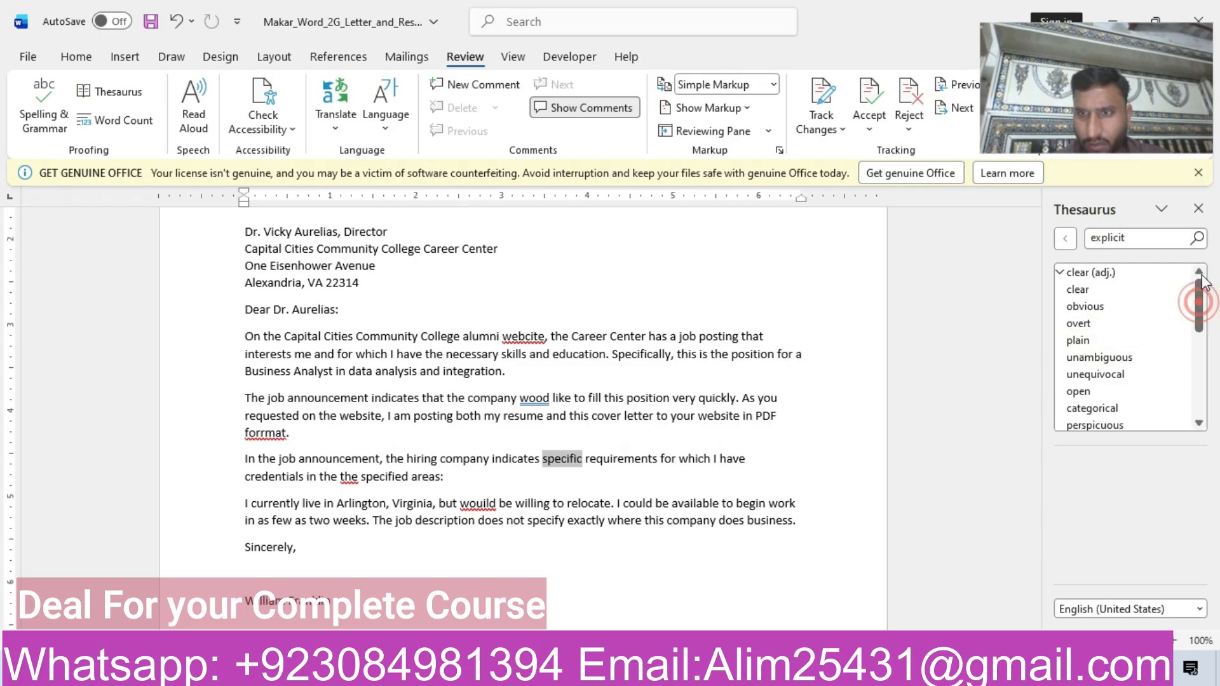
pyautogui.click(1150, 238)
pyautogui.press('BackSpace')
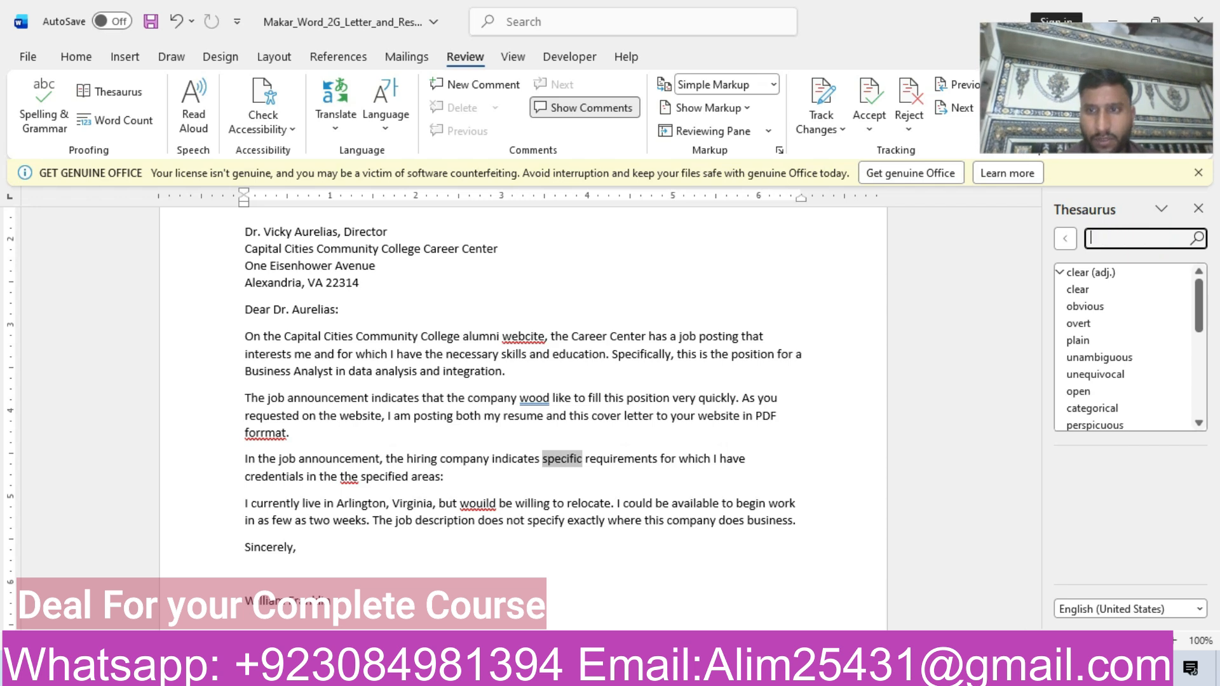
# Look up specific in the Thesaurus again and replace it in the letter with the synonym explicit.
pyautogui.click(110, 92)
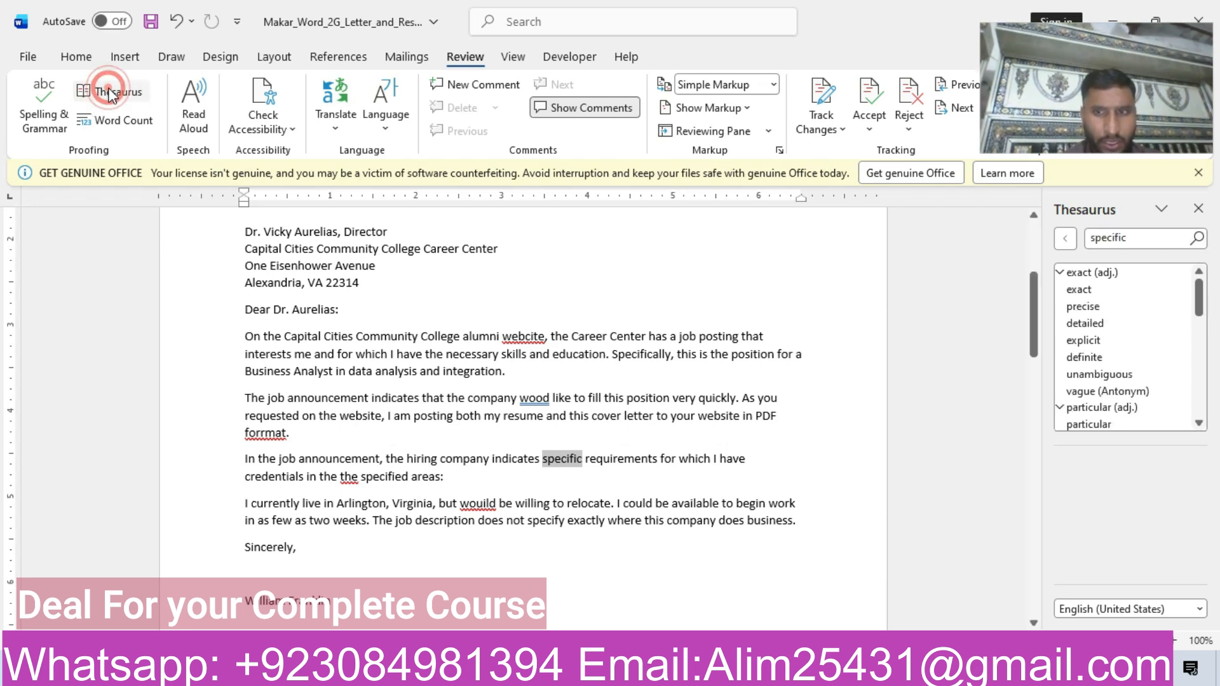
pyautogui.click(1181, 342)
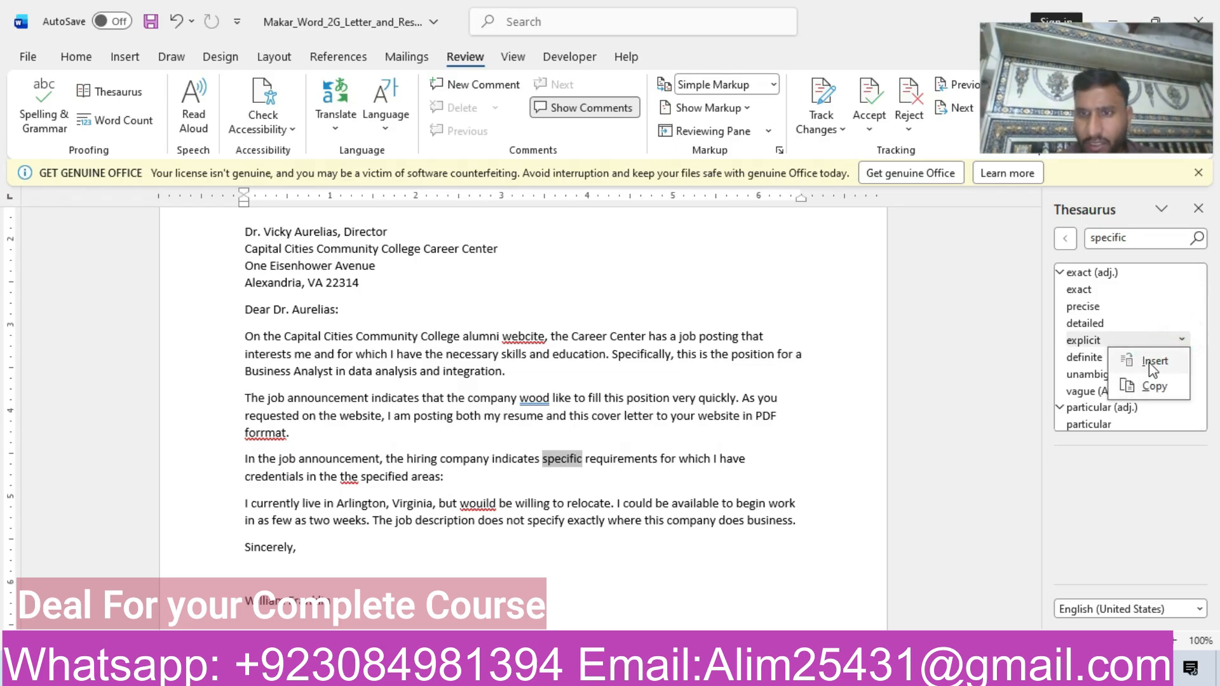
pyautogui.click(1152, 362)
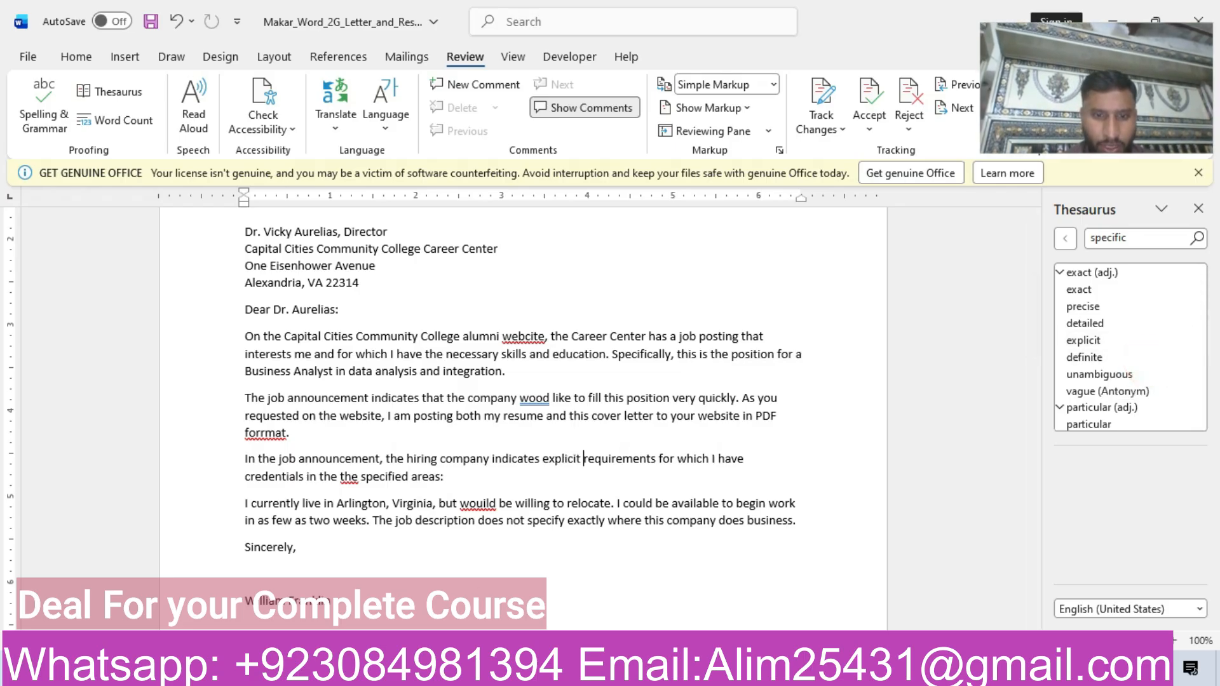
# Check step 5 of the instructions and use the Thesaurus to replace credentials with qualifications in the same letter paragraph.
pyautogui.moveTo(588, 674)
pyautogui.click(492, 591)
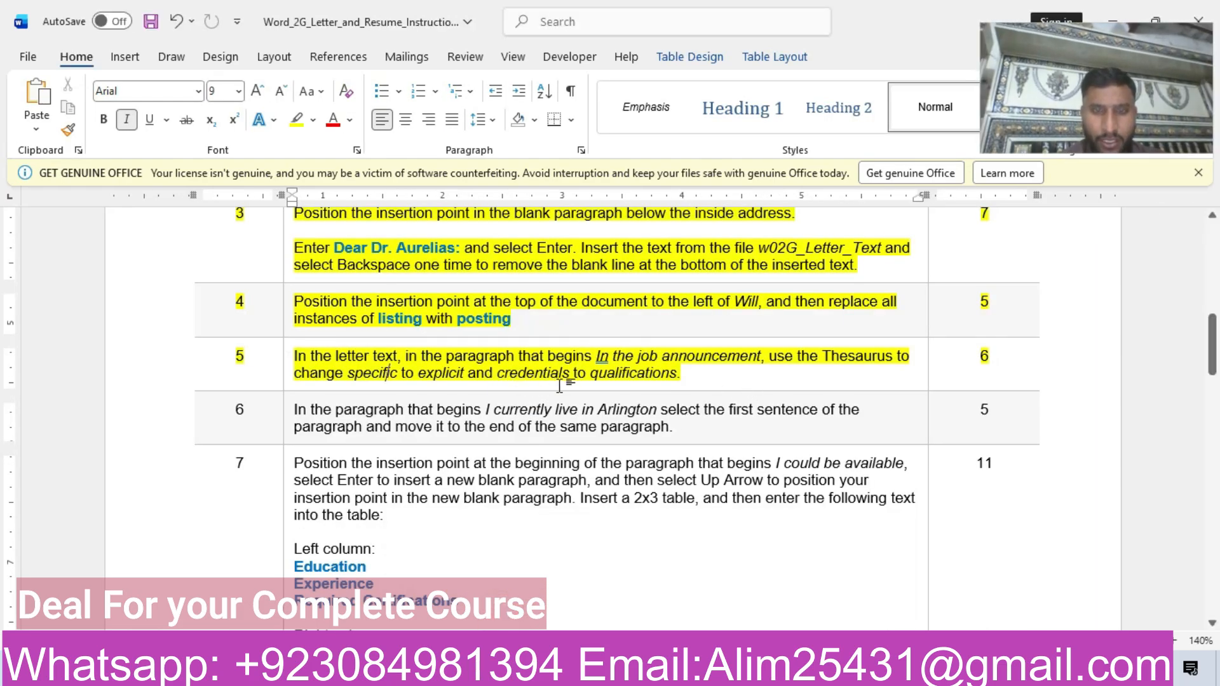
pyautogui.moveTo(590, 673)
pyautogui.click(513, 609)
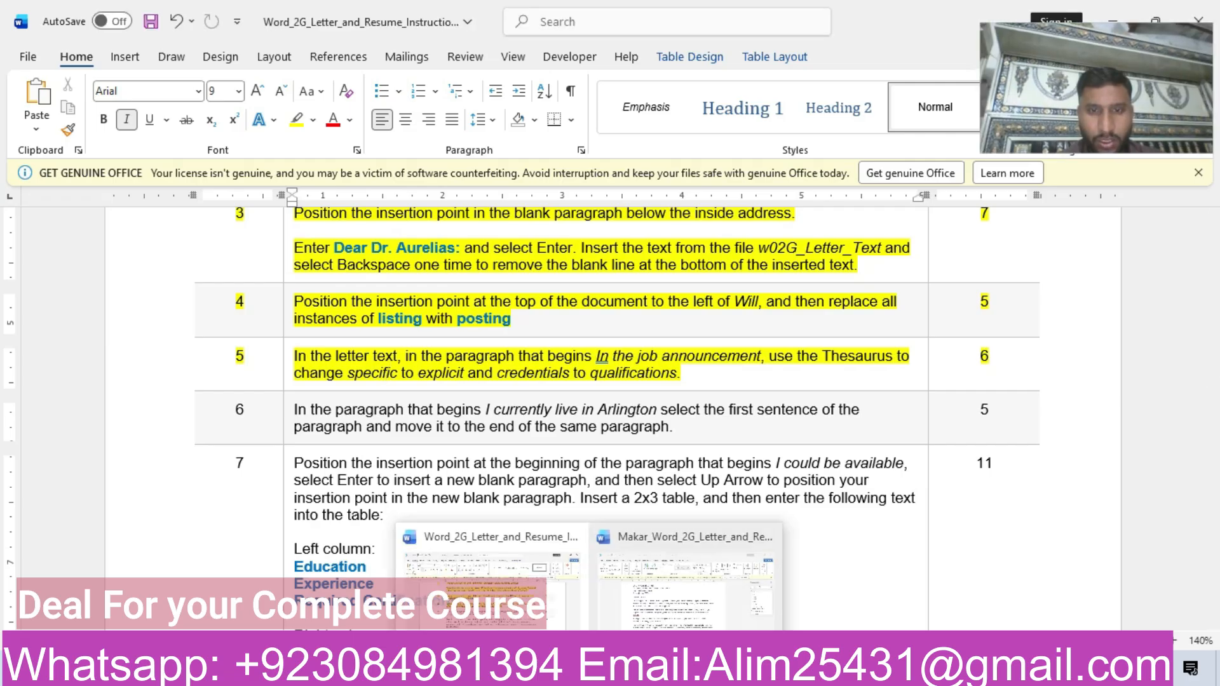
pyautogui.click(665, 610)
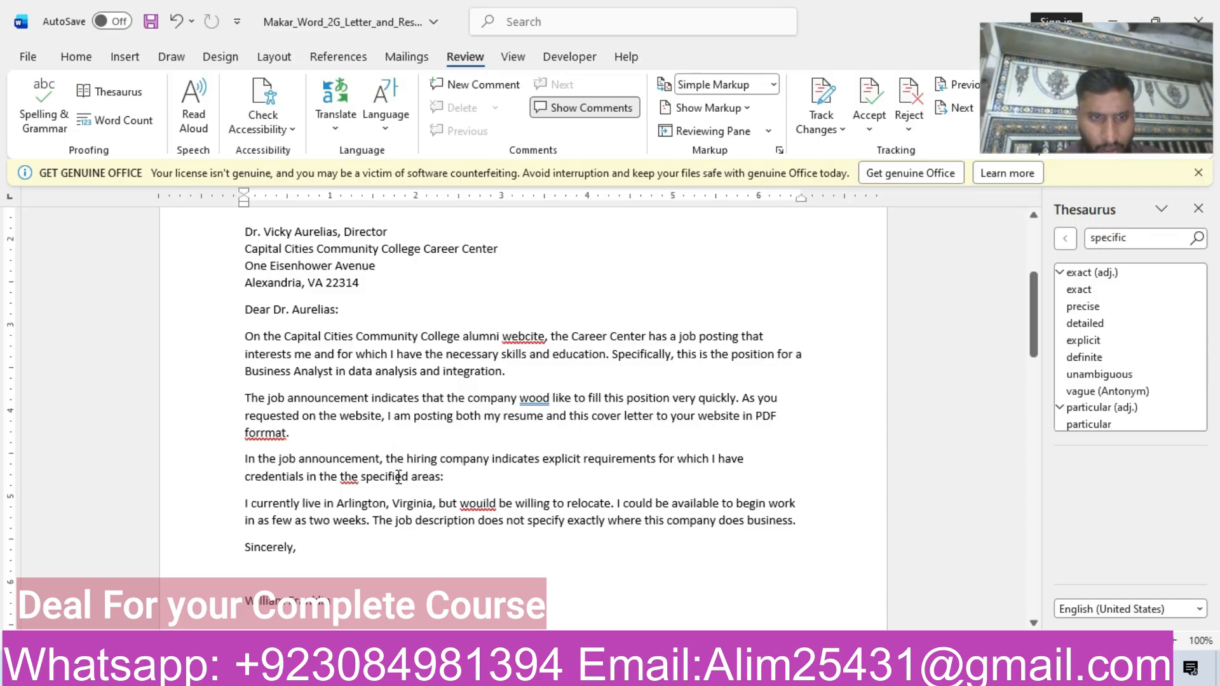
pyautogui.moveTo(247, 478); pyautogui.dragTo(306, 477)
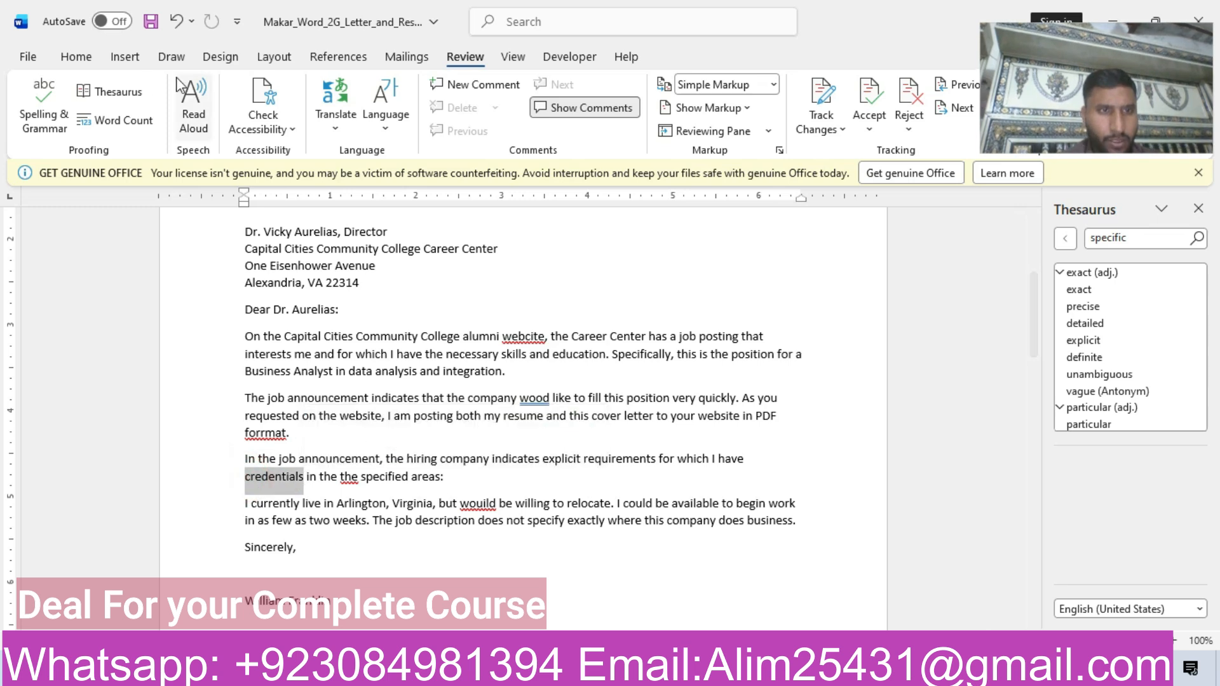
pyautogui.click(118, 90)
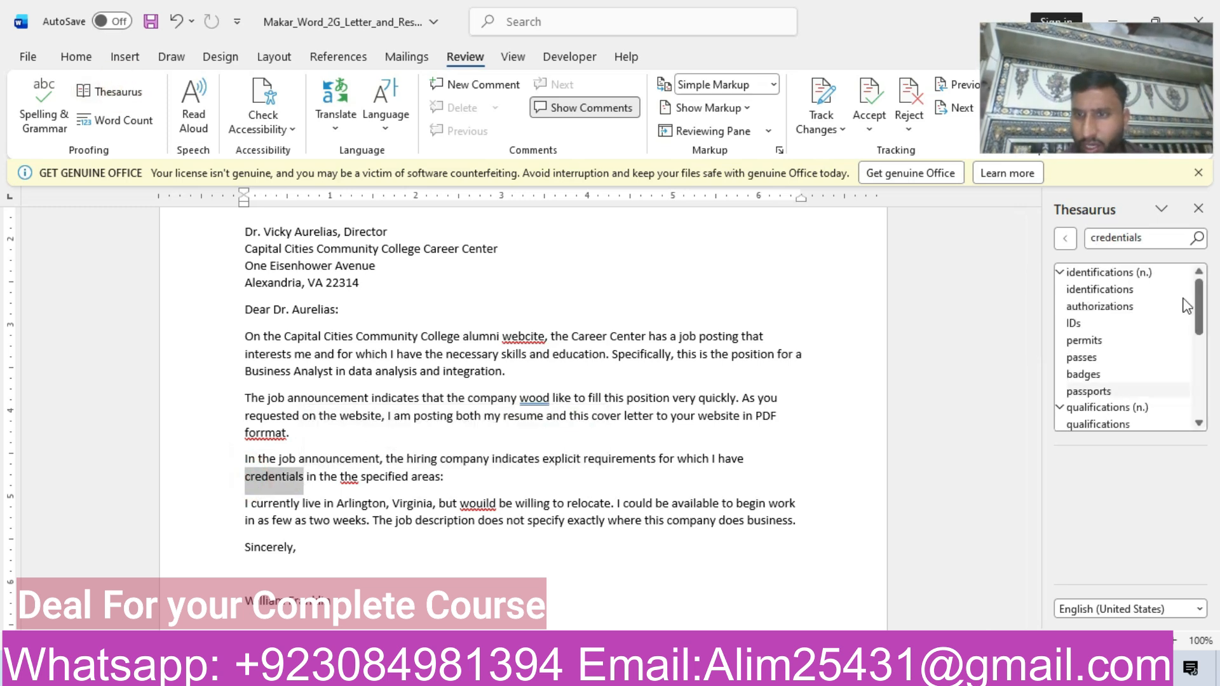
pyautogui.click(1183, 424)
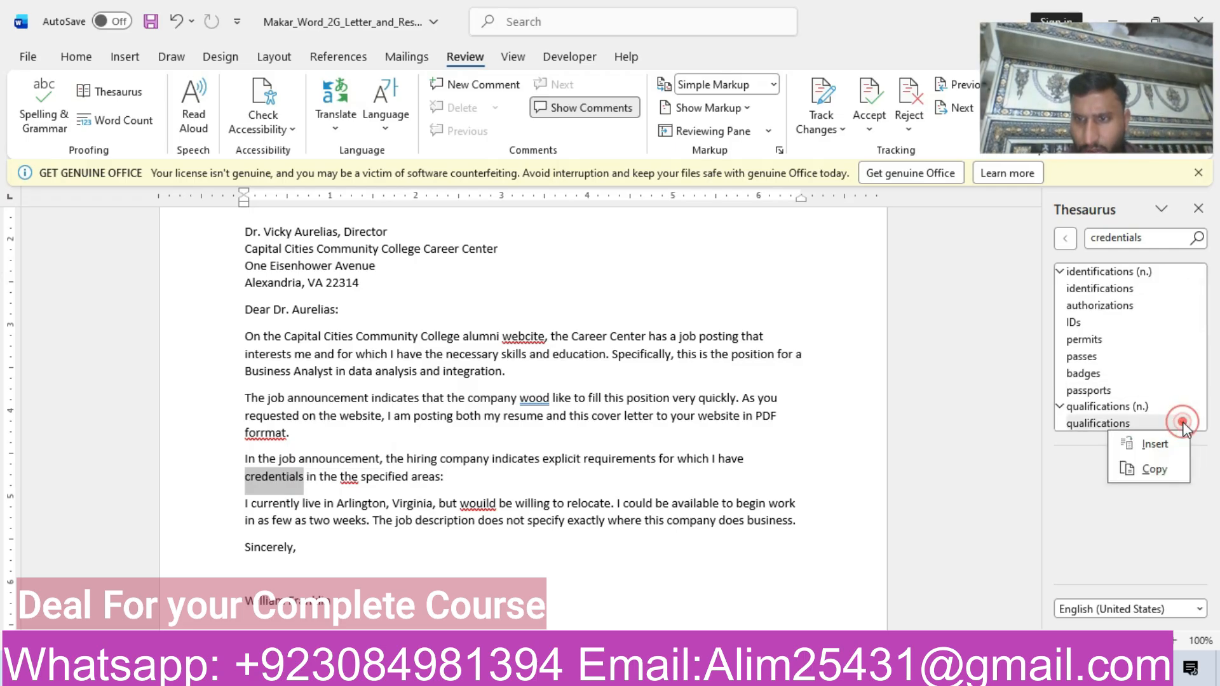
pyautogui.click(1155, 445)
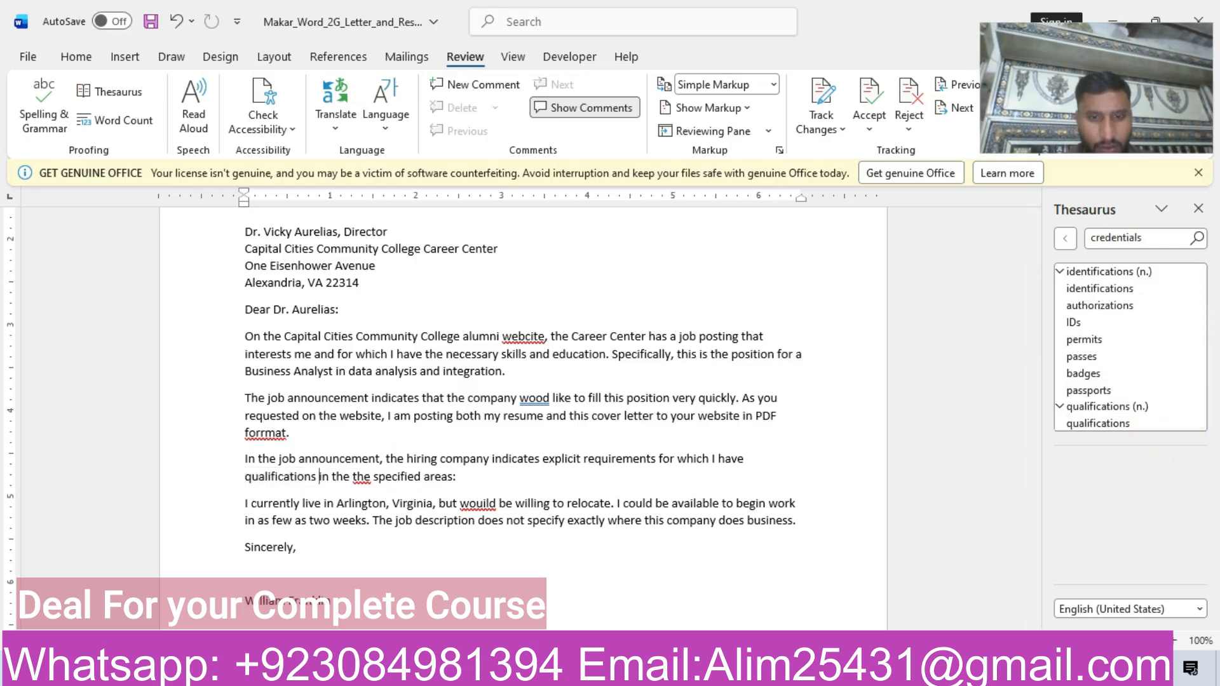
# Highlight the step 6 row of the instructions document in yellow.
pyautogui.moveTo(598, 674)
pyautogui.click(473, 588)
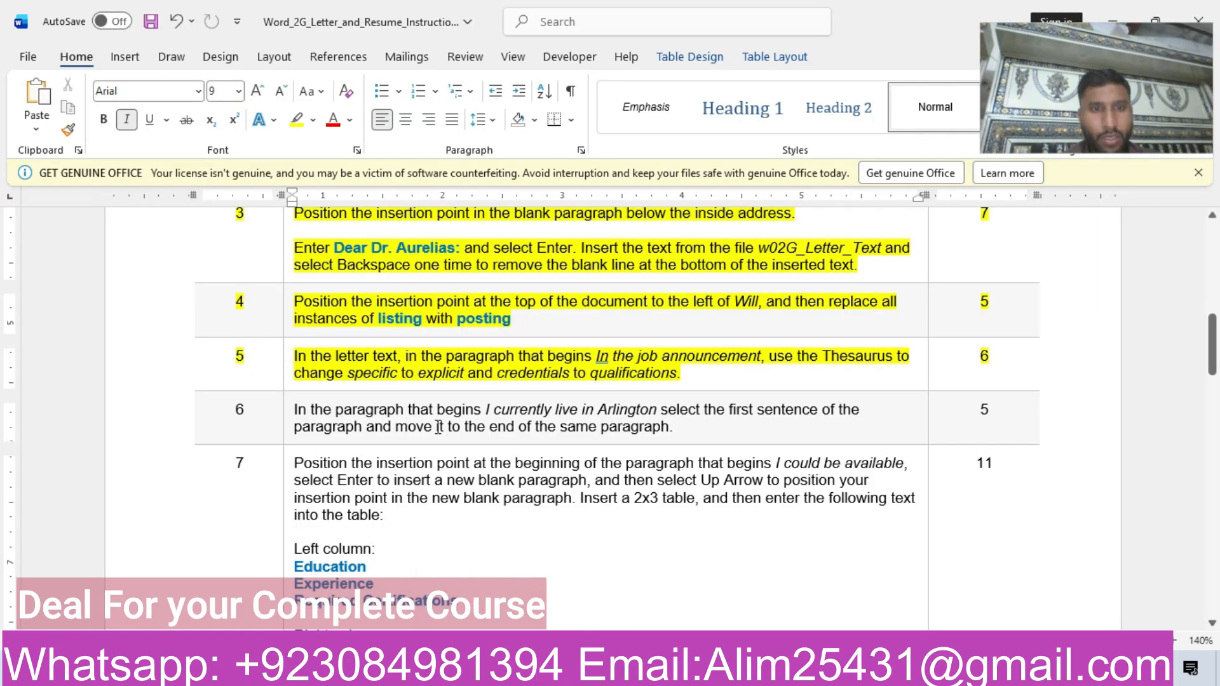
pyautogui.click(151, 424)
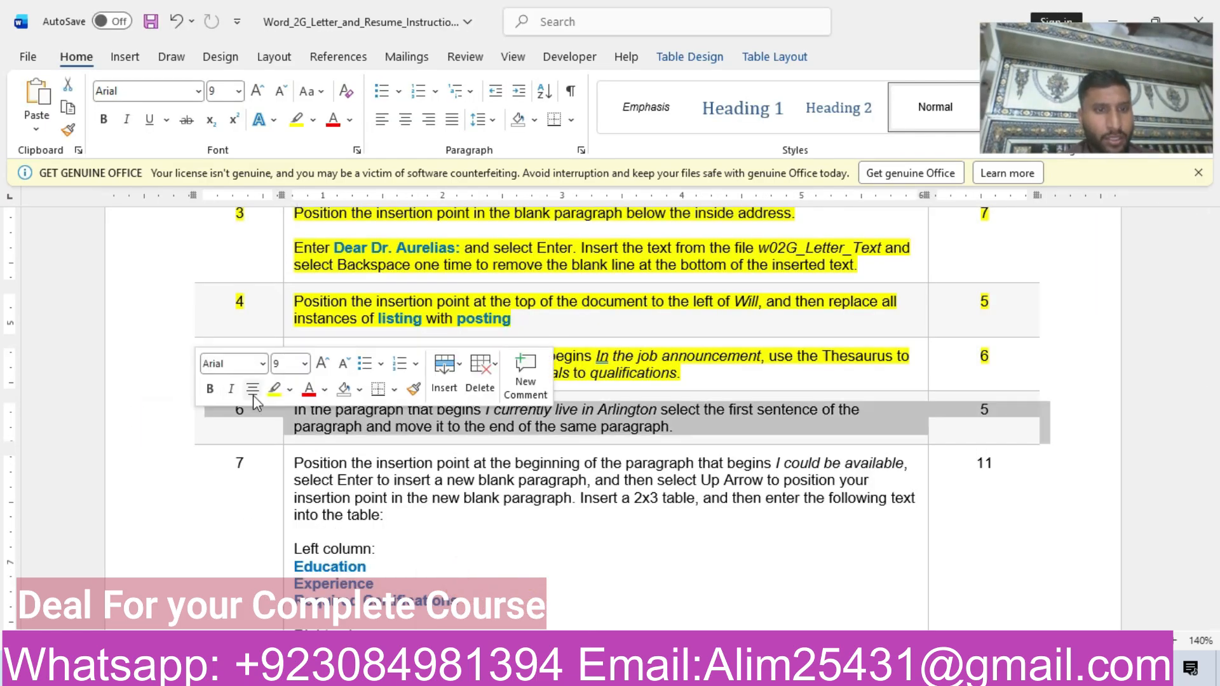
pyautogui.click(271, 391)
pyautogui.click(677, 428)
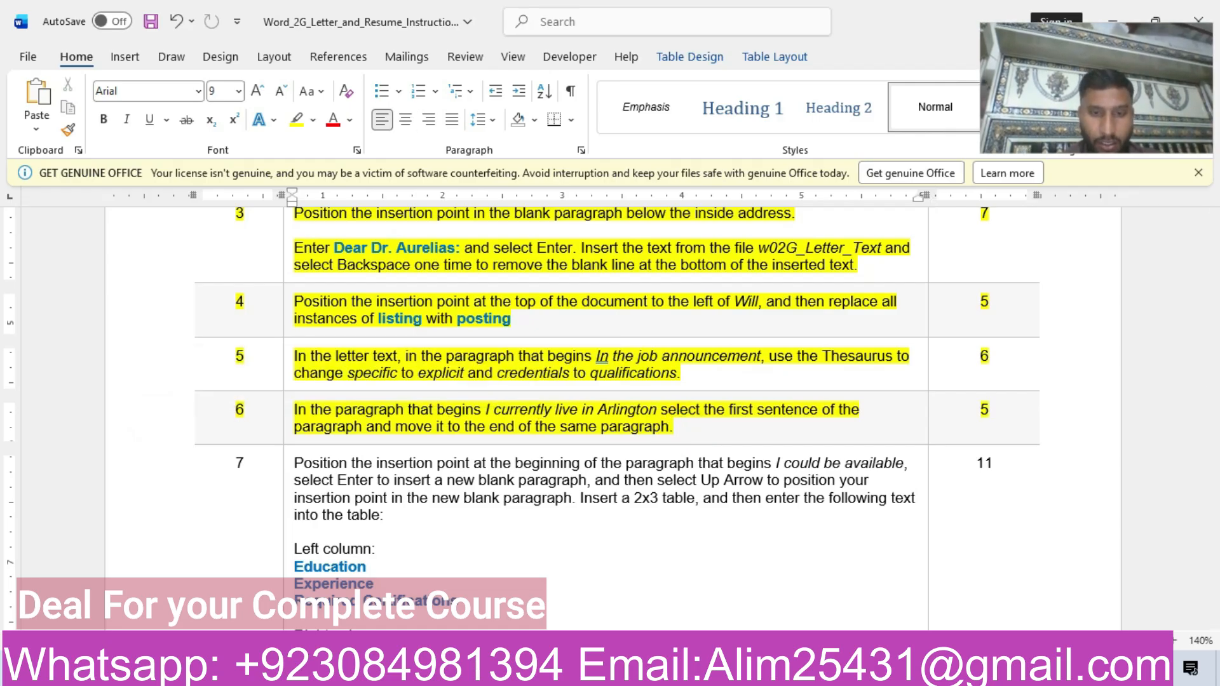
# Following step 6, move the letter sentence that begins I currently live in Arlington to the end of its paragraph.
pyautogui.moveTo(636, 673)
pyautogui.click(660, 572)
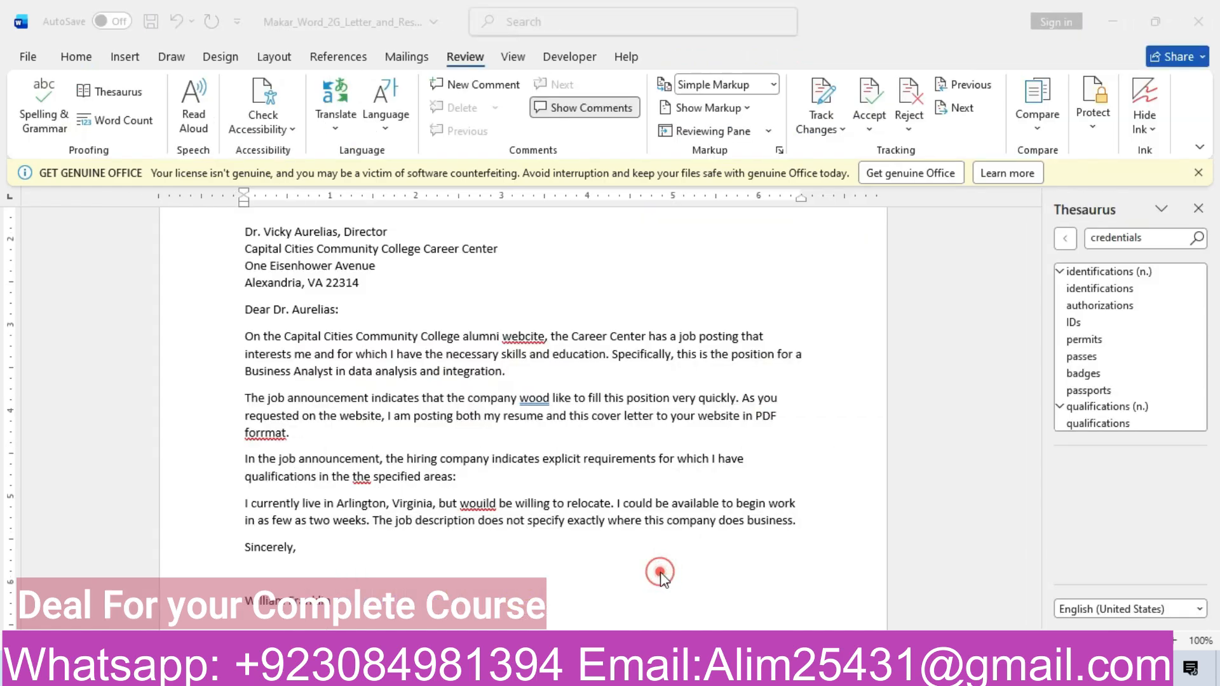
pyautogui.click(247, 503)
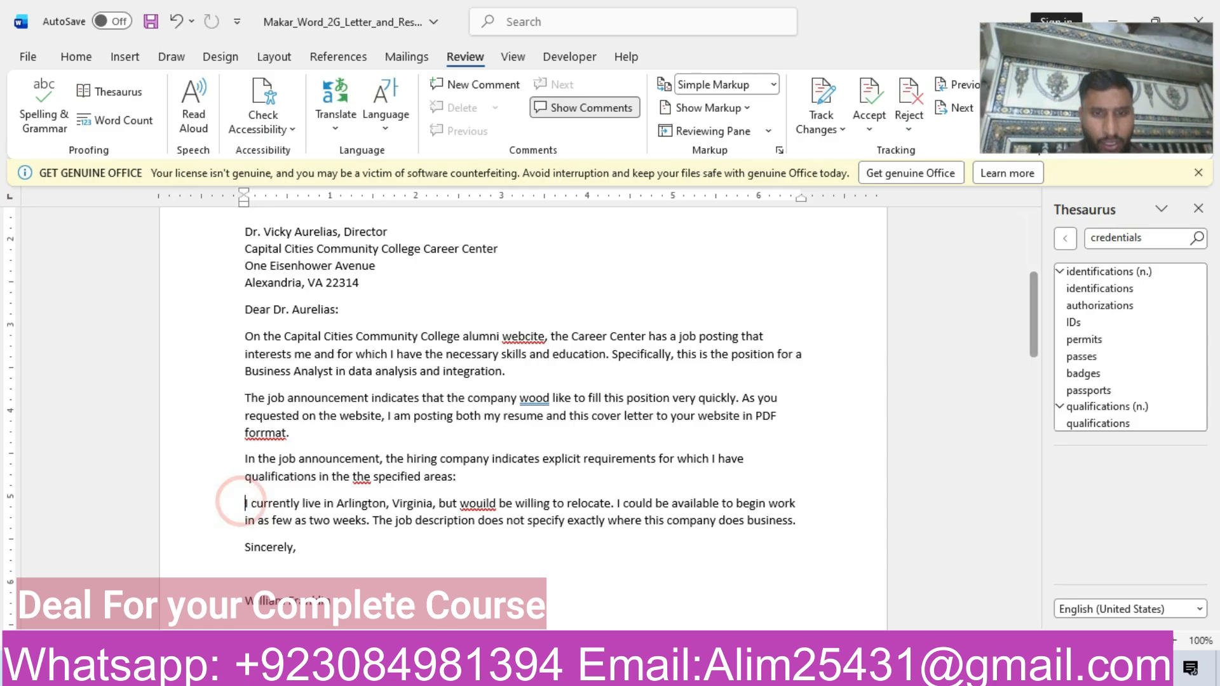
pyautogui.moveTo(589, 673)
pyautogui.click(490, 572)
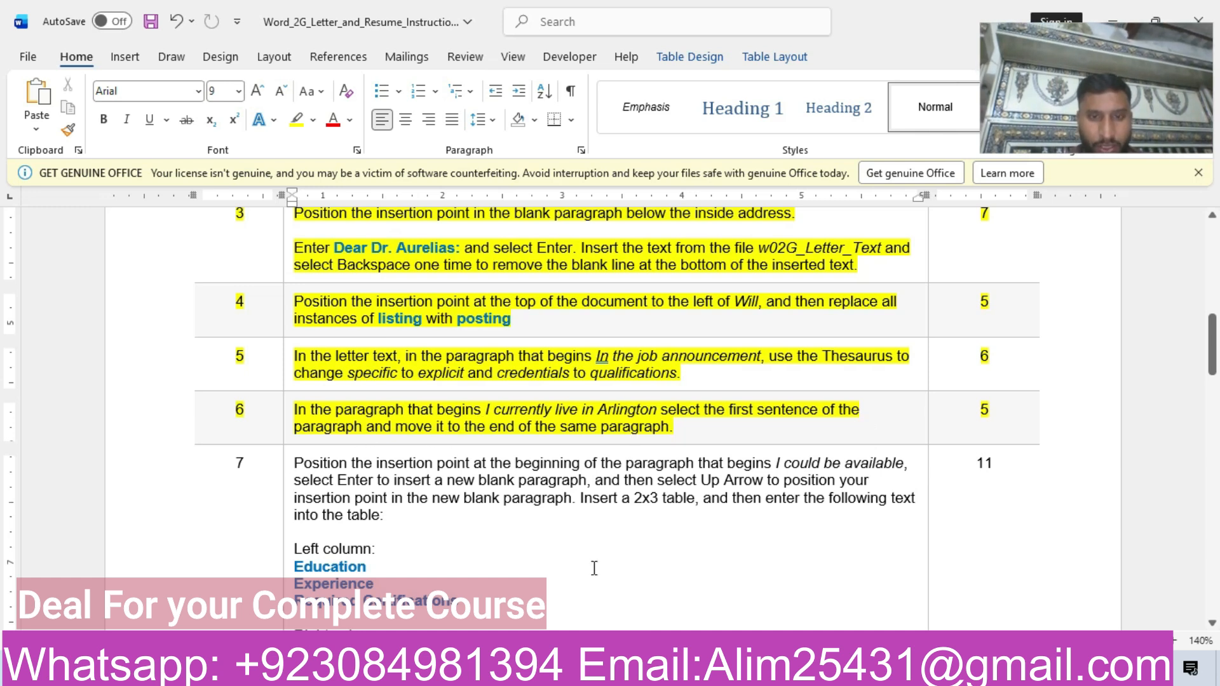
pyautogui.moveTo(589, 672)
pyautogui.click(540, 623)
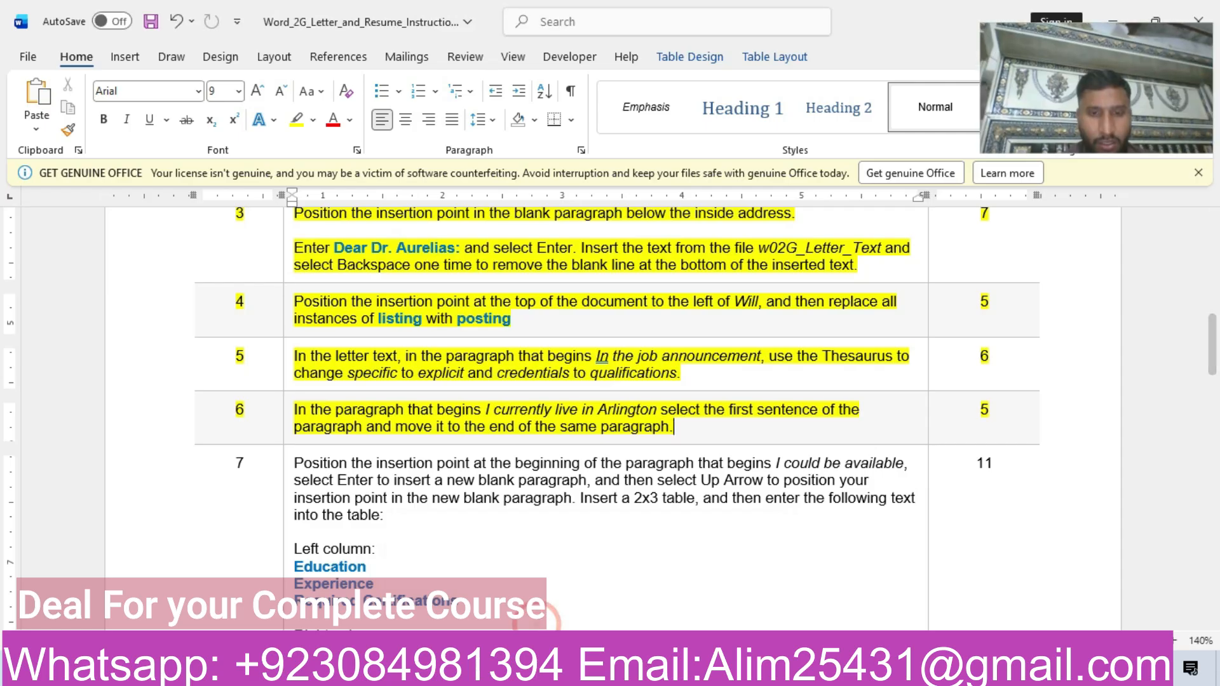
pyautogui.click(687, 591)
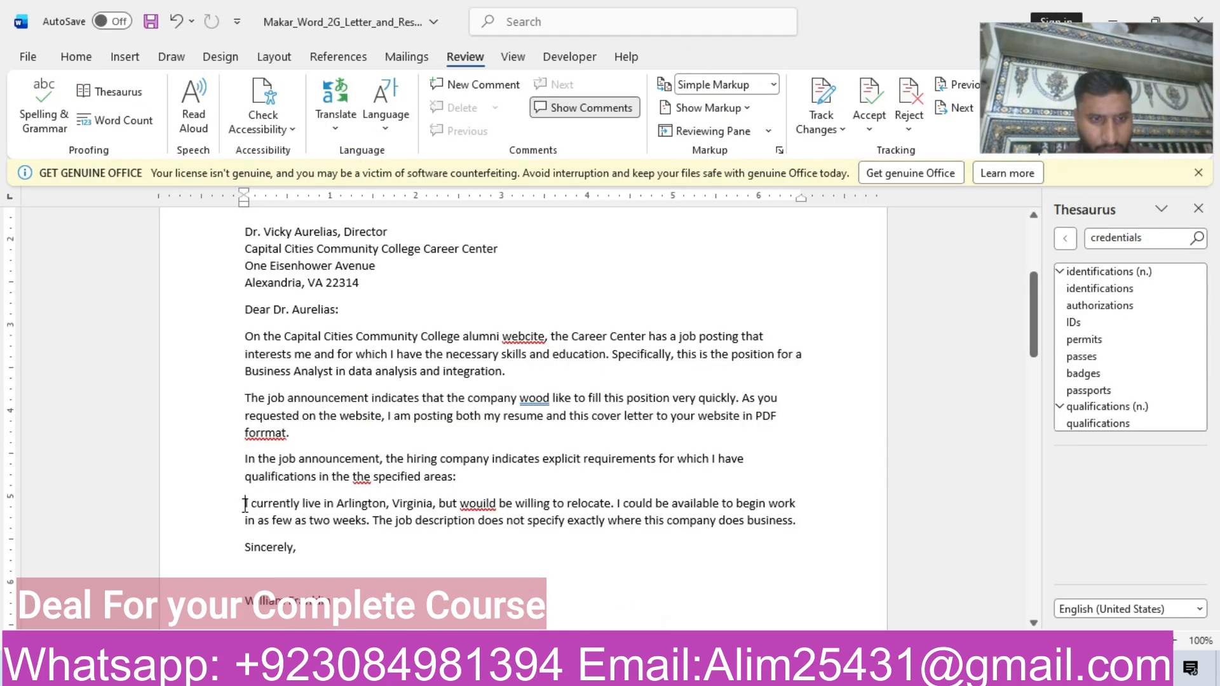
pyautogui.moveTo(246, 505); pyautogui.dragTo(615, 511)
pyautogui.hotkey('ctrl', 'c')
pyautogui.press('Delete')
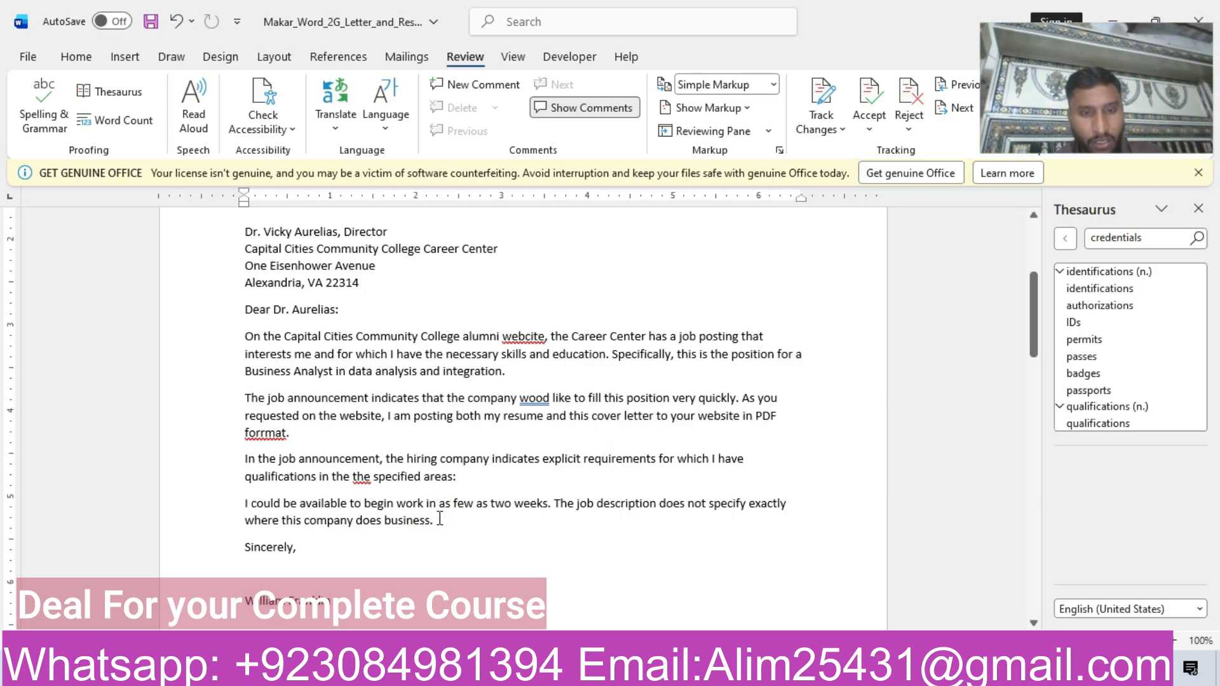
pyautogui.hotkey('ctrl', 'v')
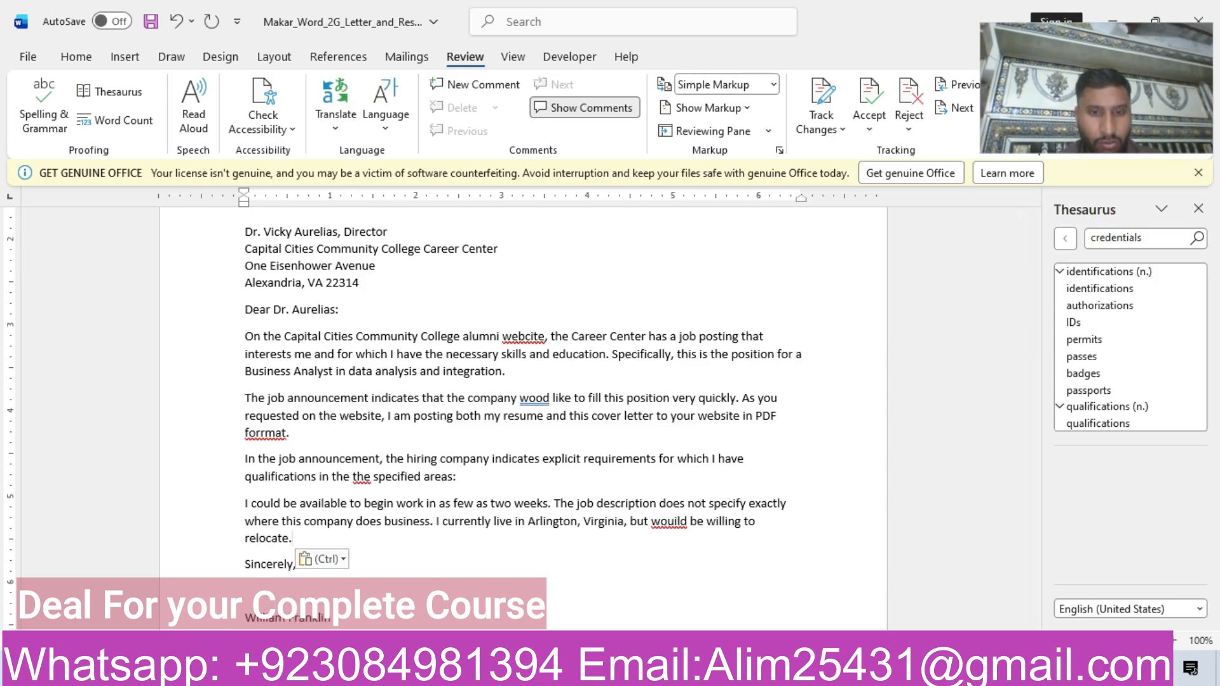
# Highlight the step 7 row of the instructions document, including its table text, in yellow.
pyautogui.moveTo(591, 670)
pyautogui.click(524, 593)
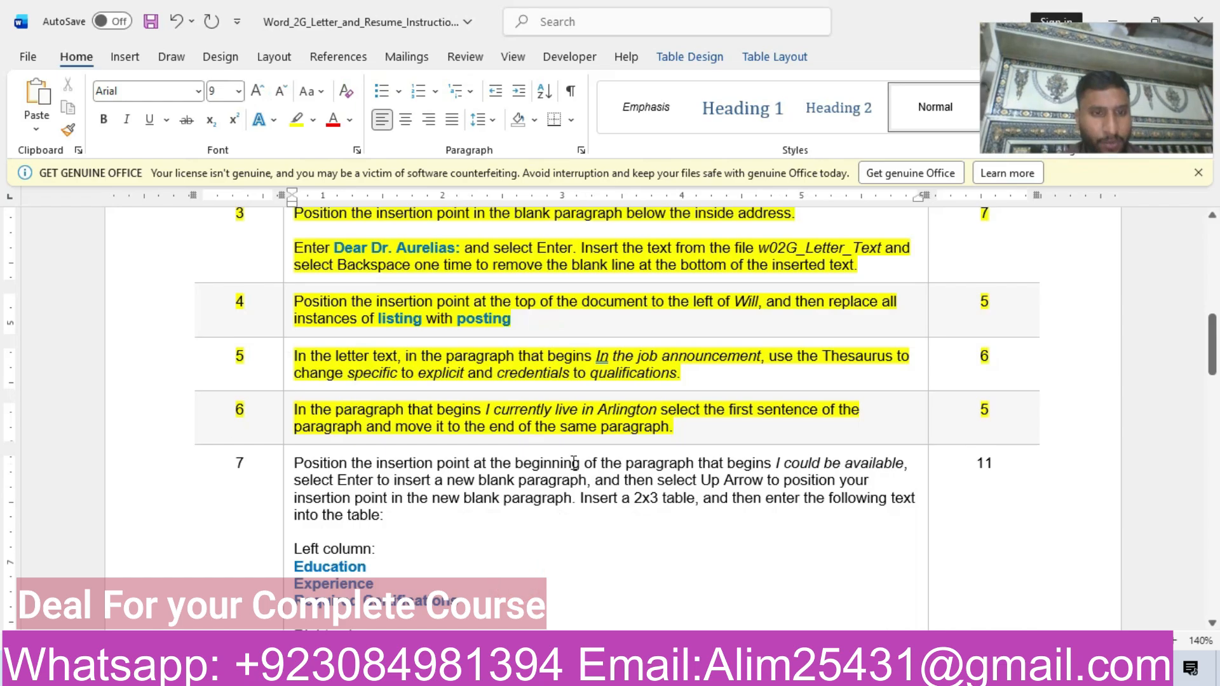
pyautogui.moveTo(1214, 356); pyautogui.dragTo(1213, 379)
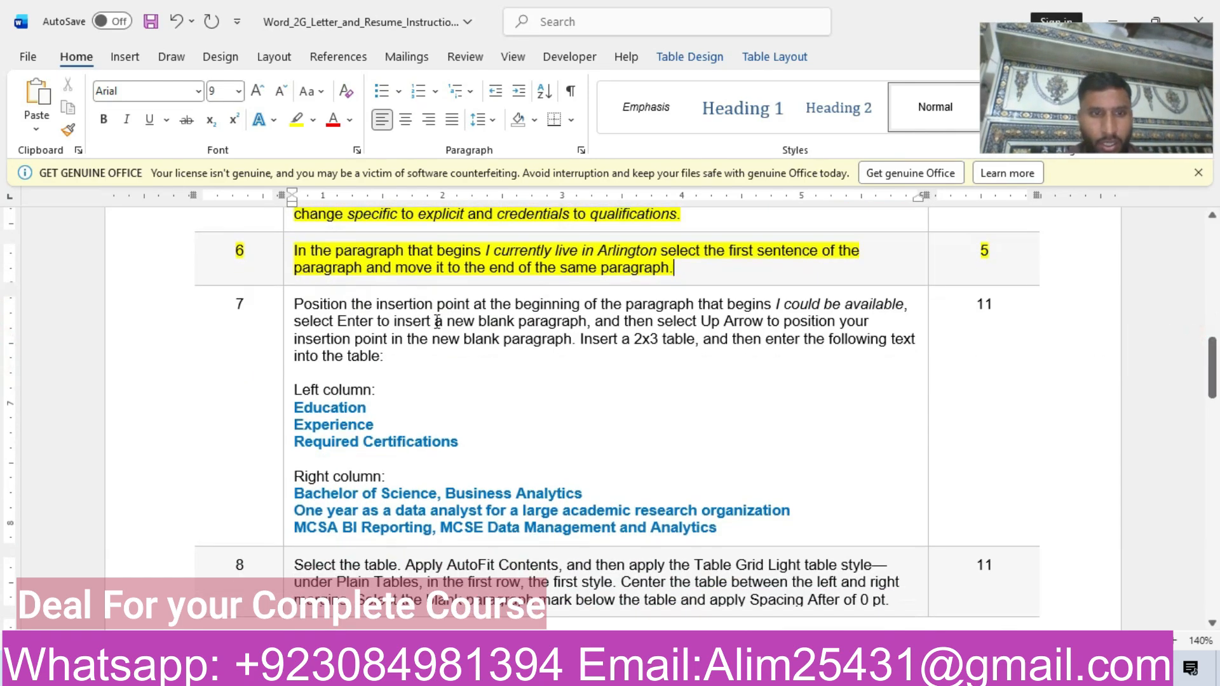
pyautogui.click(159, 360)
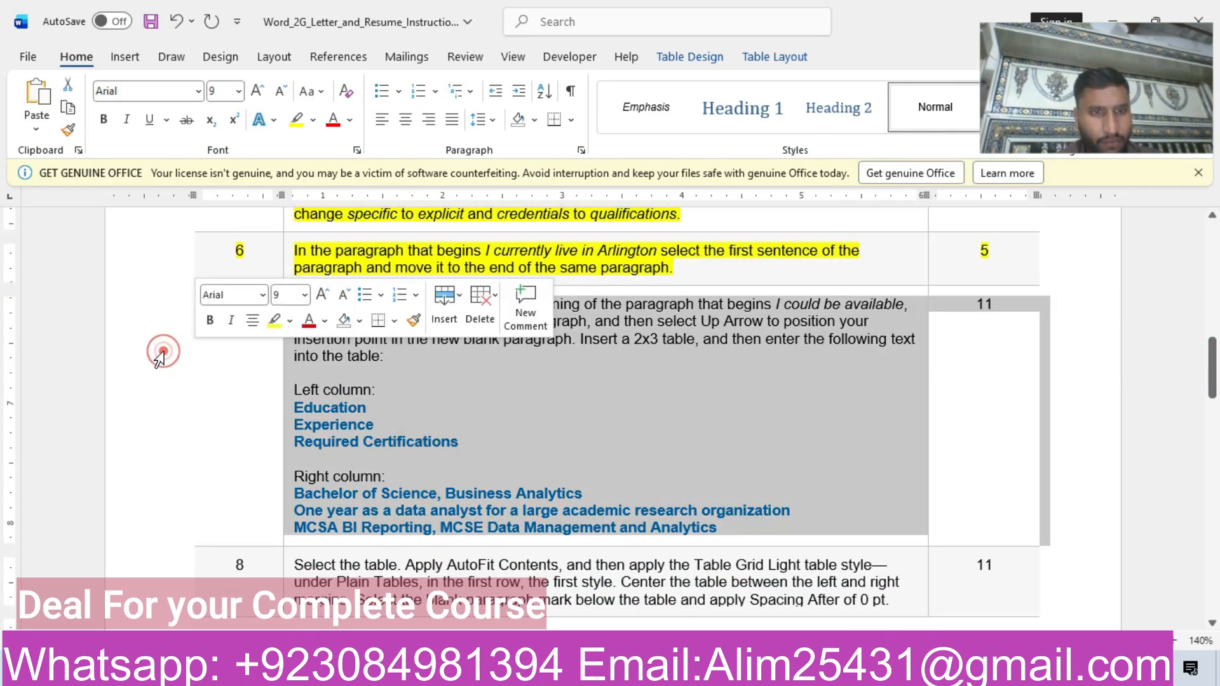
pyautogui.click(275, 323)
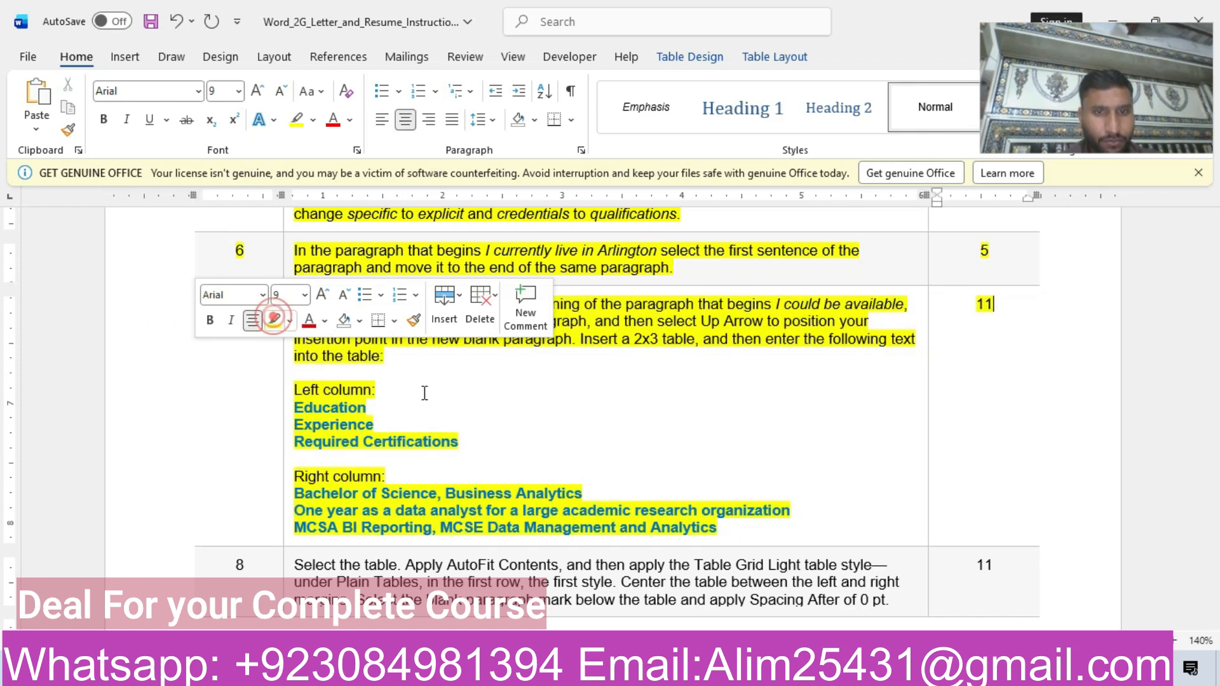
pyautogui.click(596, 468)
pyautogui.moveTo(1209, 376); pyautogui.dragTo(1217, 216)
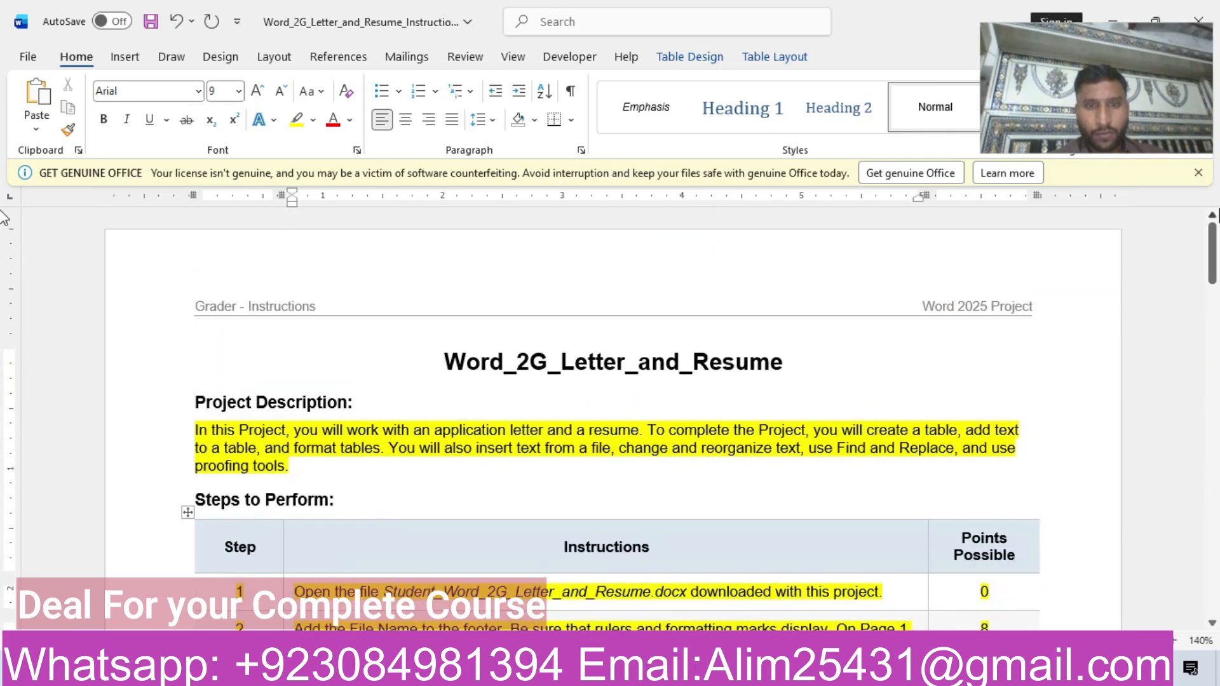